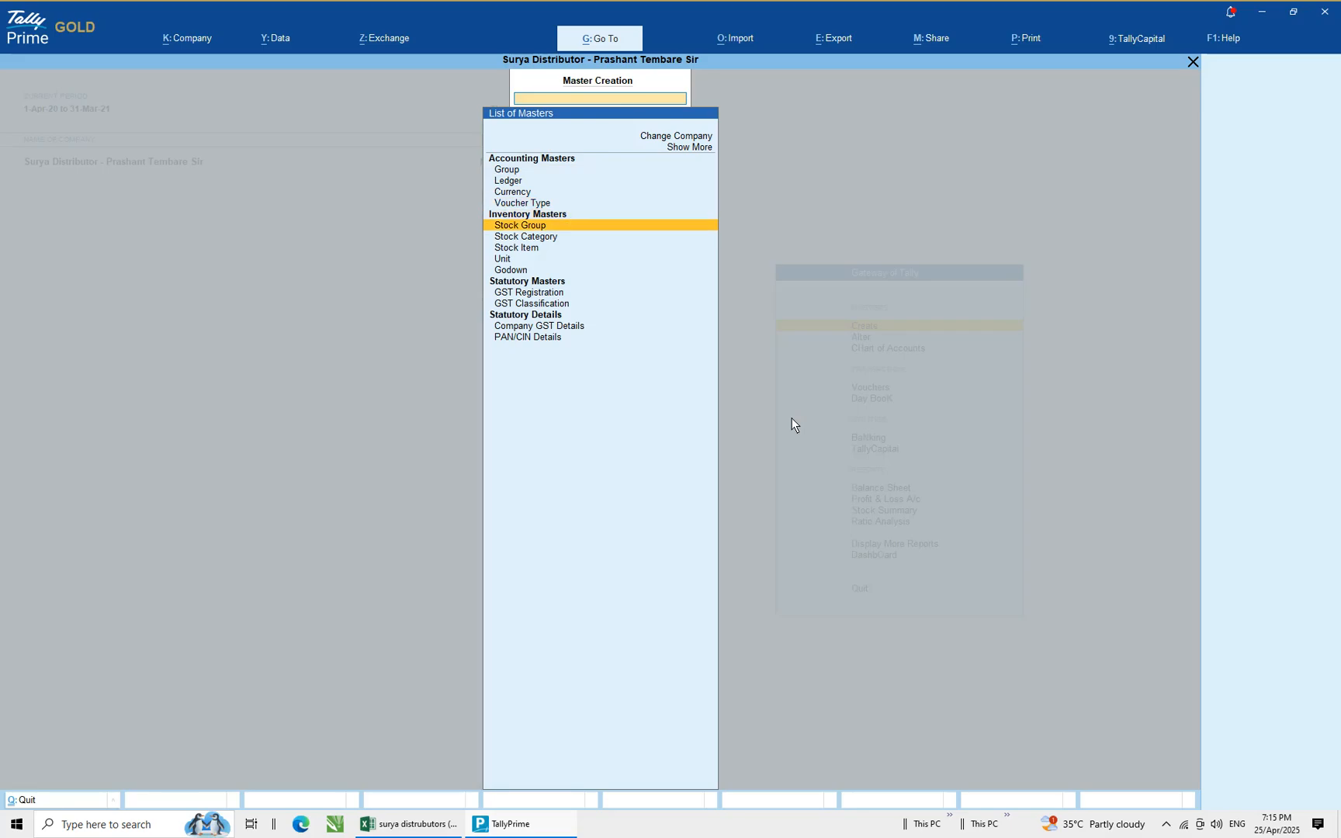
# Open the Stock Item creation screen from the list of masters
pyautogui.press('Up')
pyautogui.press('Up')
pyautogui.press('Up')
pyautogui.press('Up')
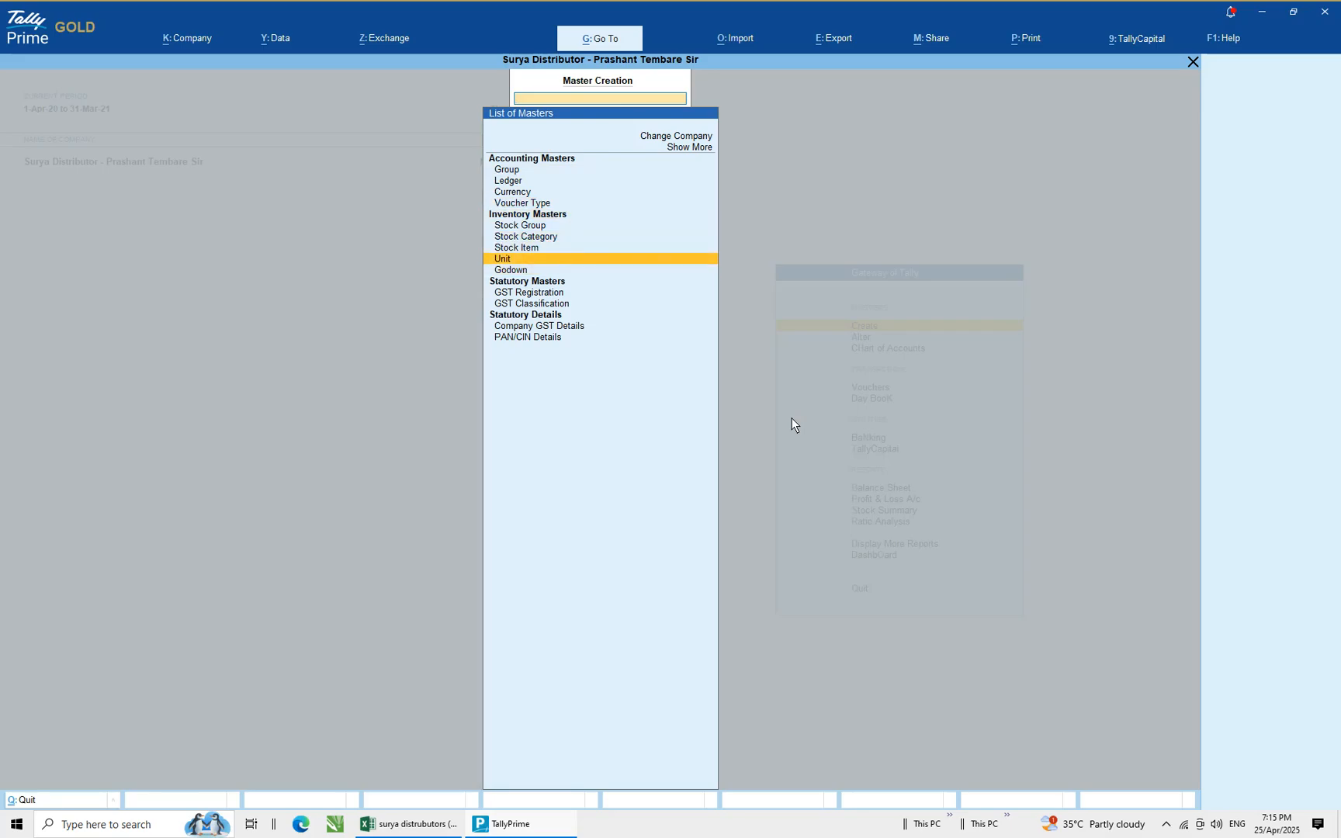
pyautogui.press('Down')
pyautogui.press('Down')
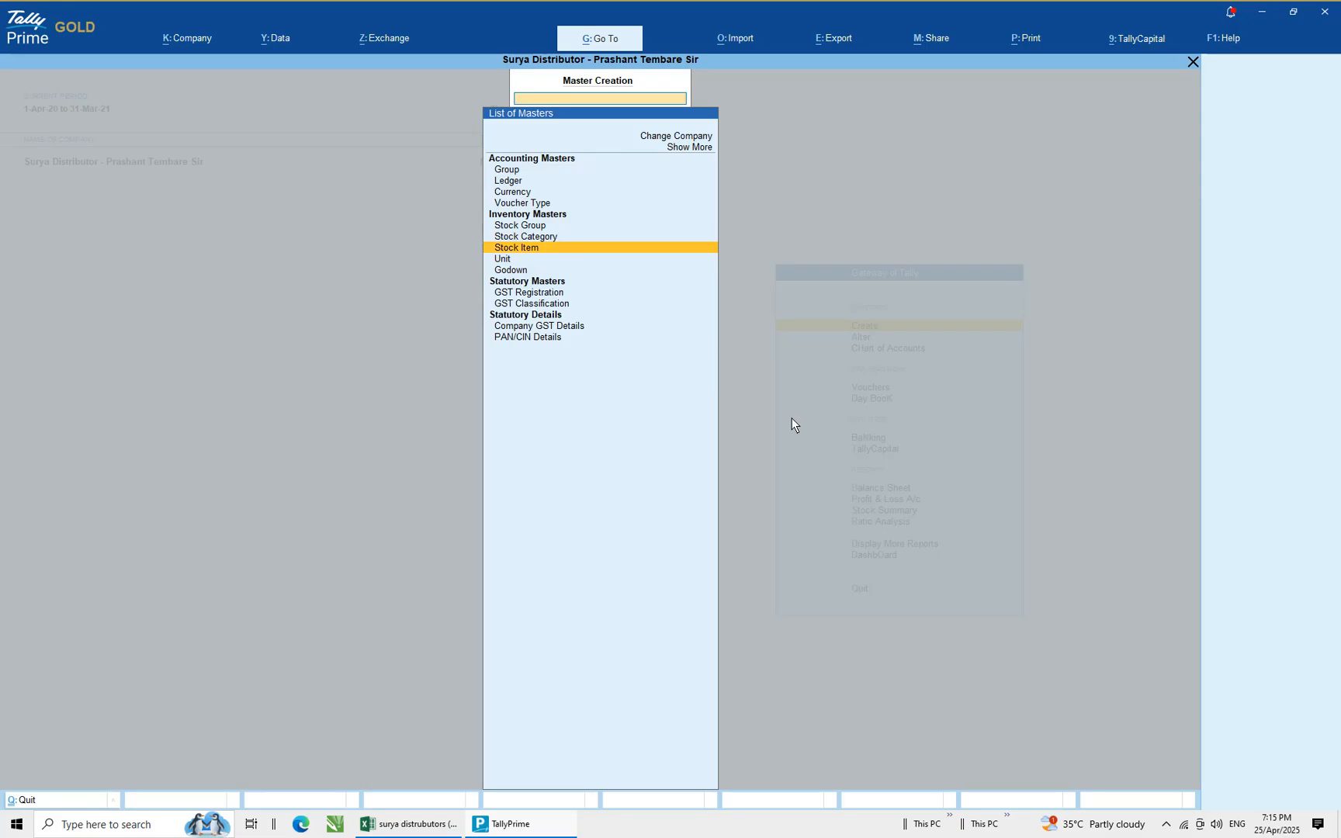
pyautogui.press('Return')
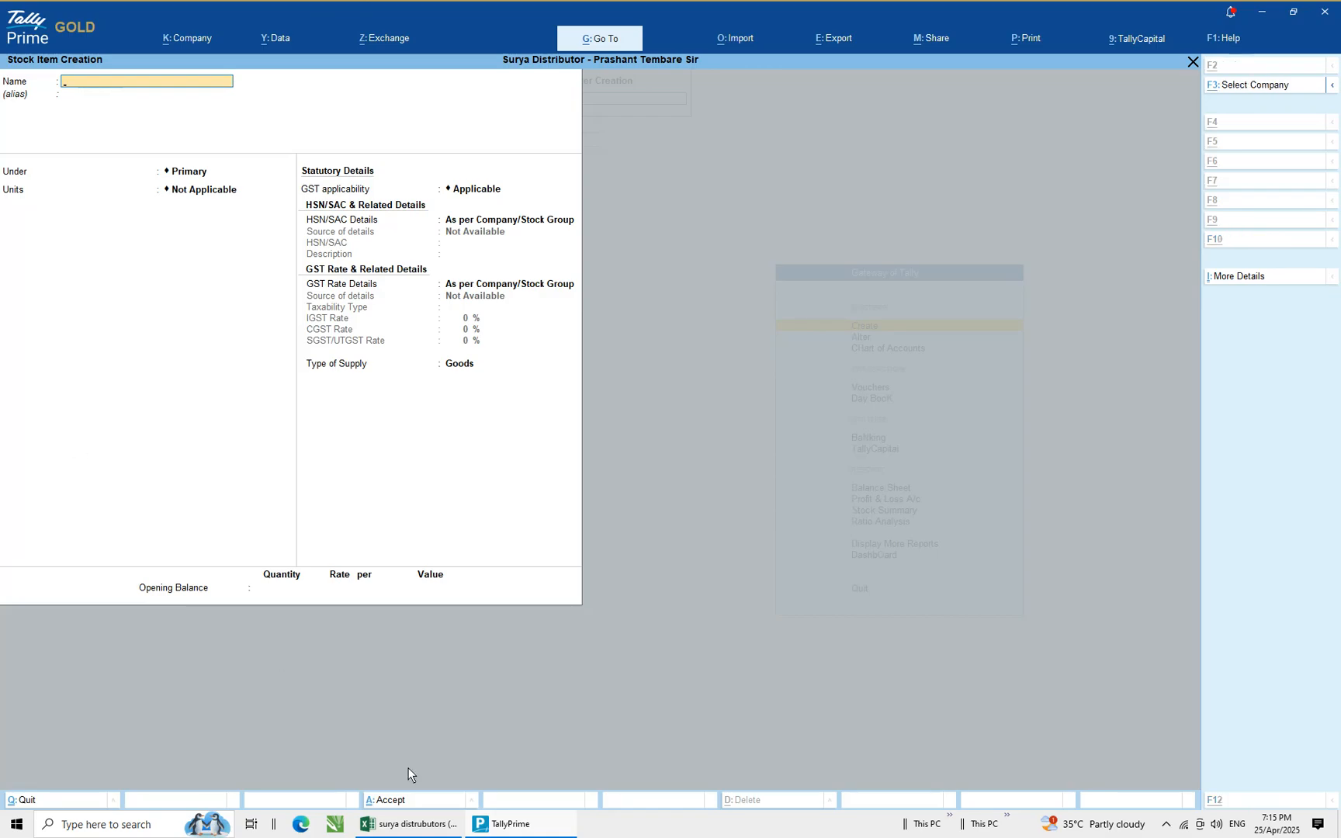
# Copy the first item name from the Excel stock list and paste it as the stock item name Dove 125 GM
pyautogui.hotkey('alt', 'Tab')
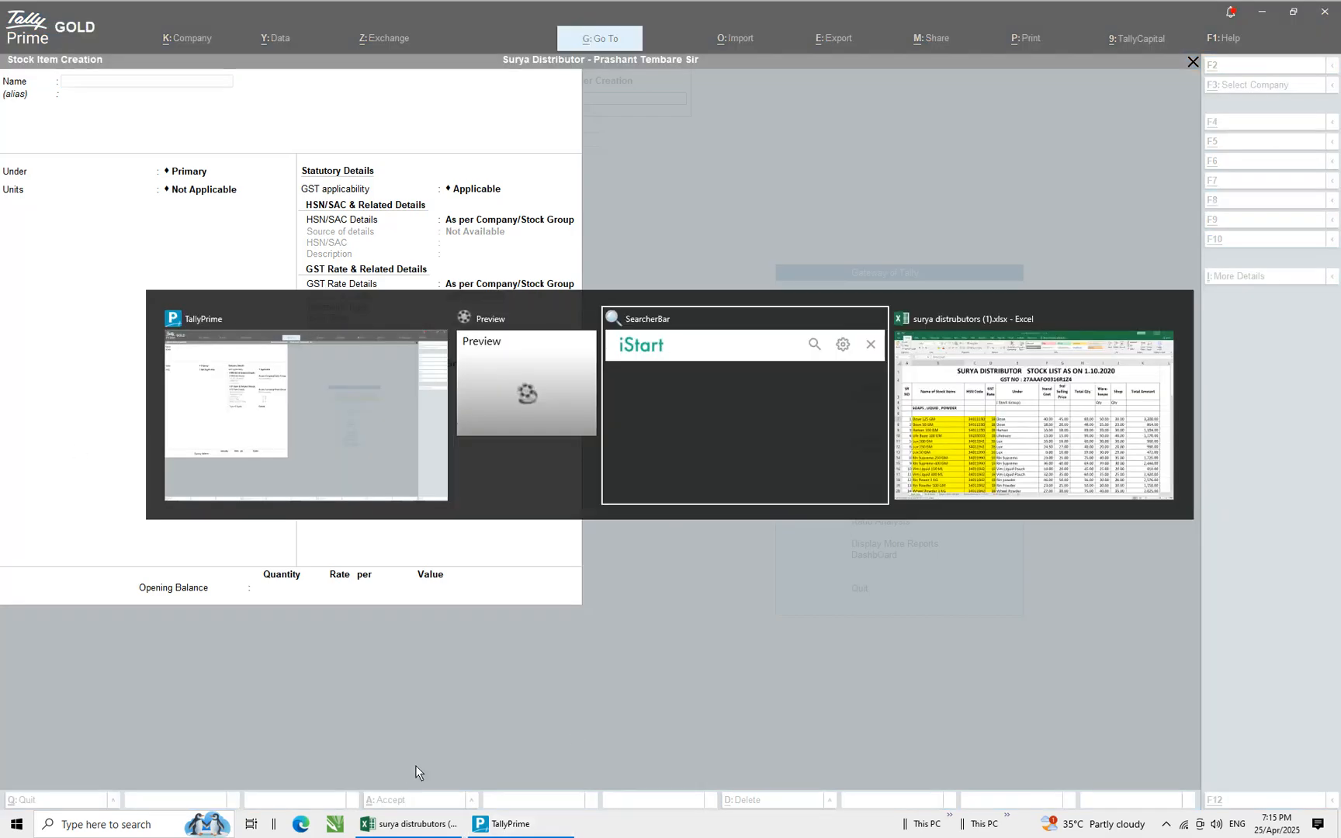
pyautogui.click(874, 318)
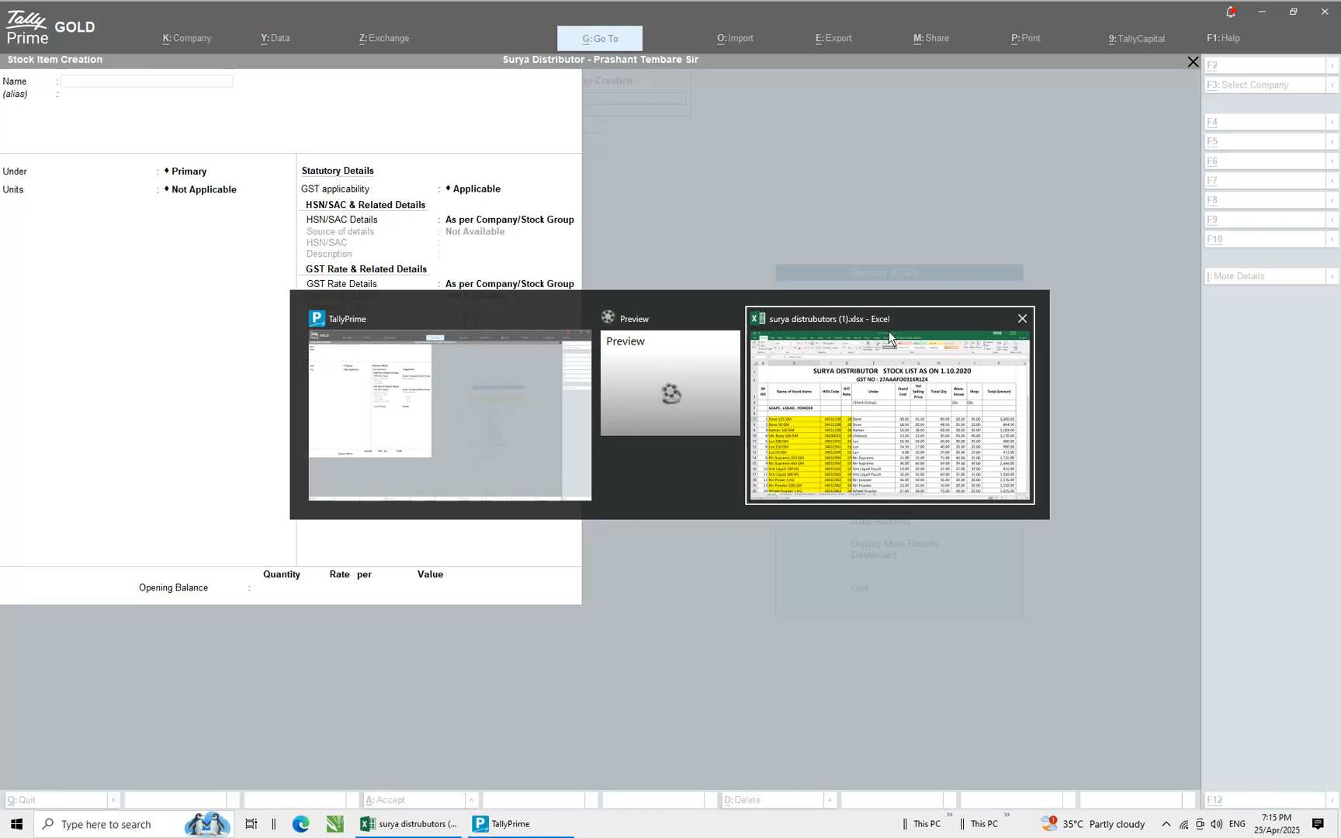
pyautogui.hotkey('alt', 'Tab')
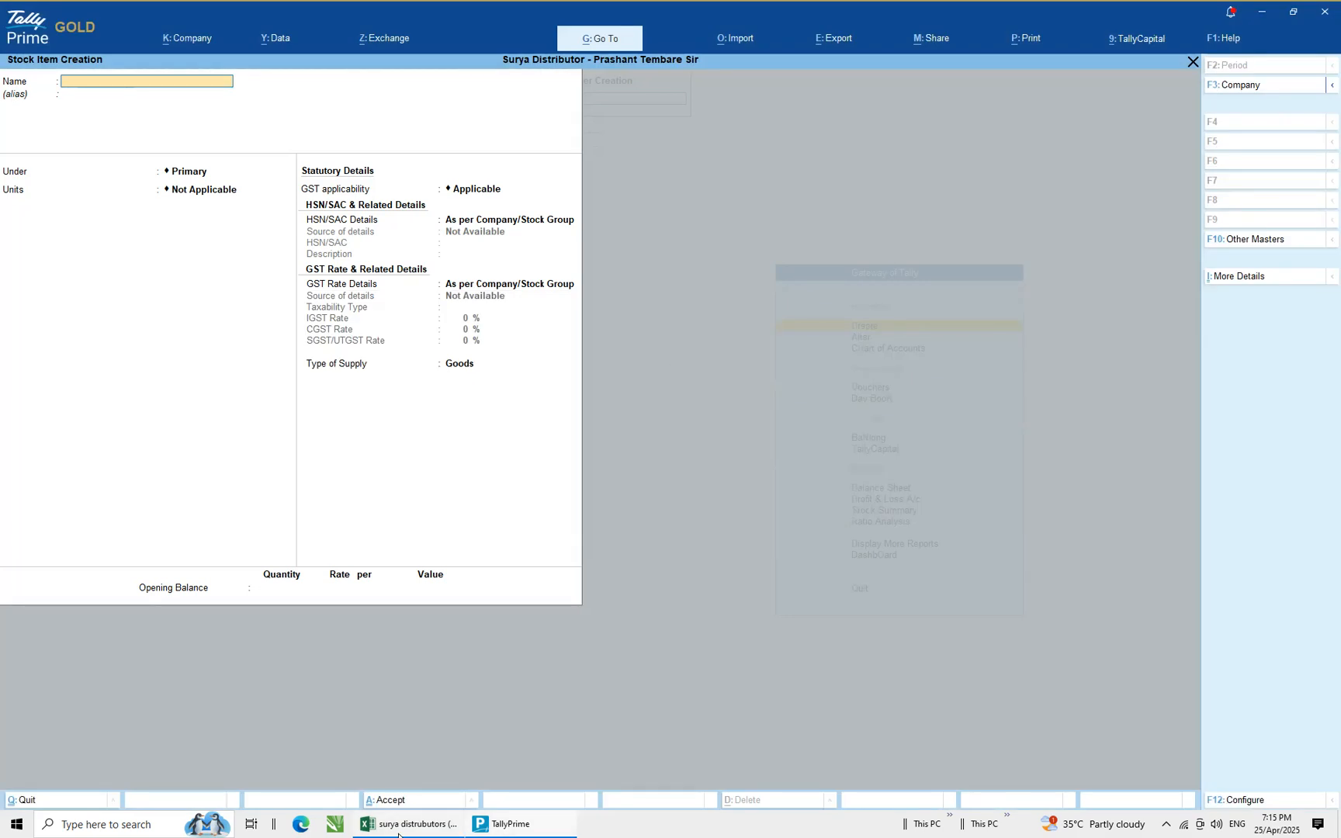
pyautogui.click(418, 828)
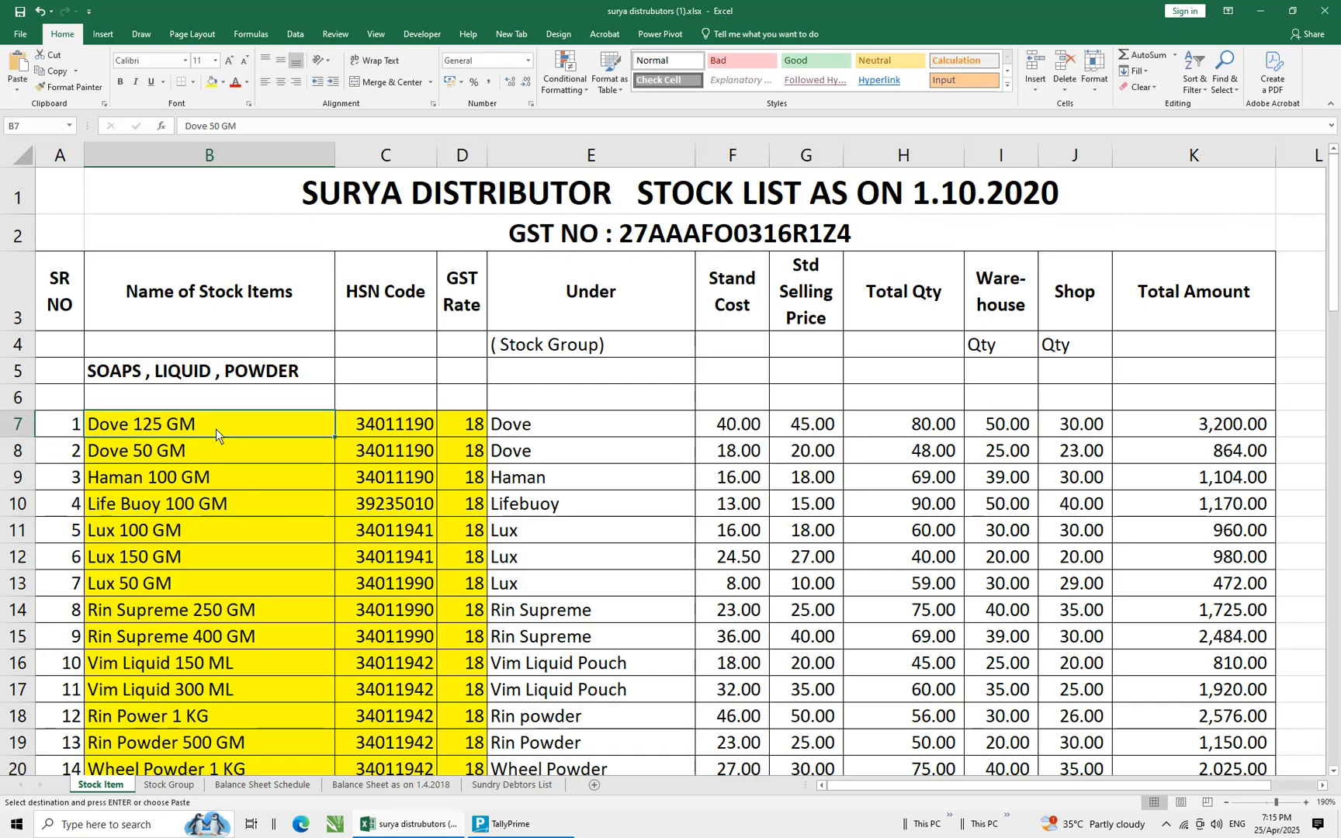
pyautogui.hotkey('ctrl', 'c')
pyautogui.hotkey('alt', 'Tab')
pyautogui.hotkey('ctrl', 'alt', 'v')
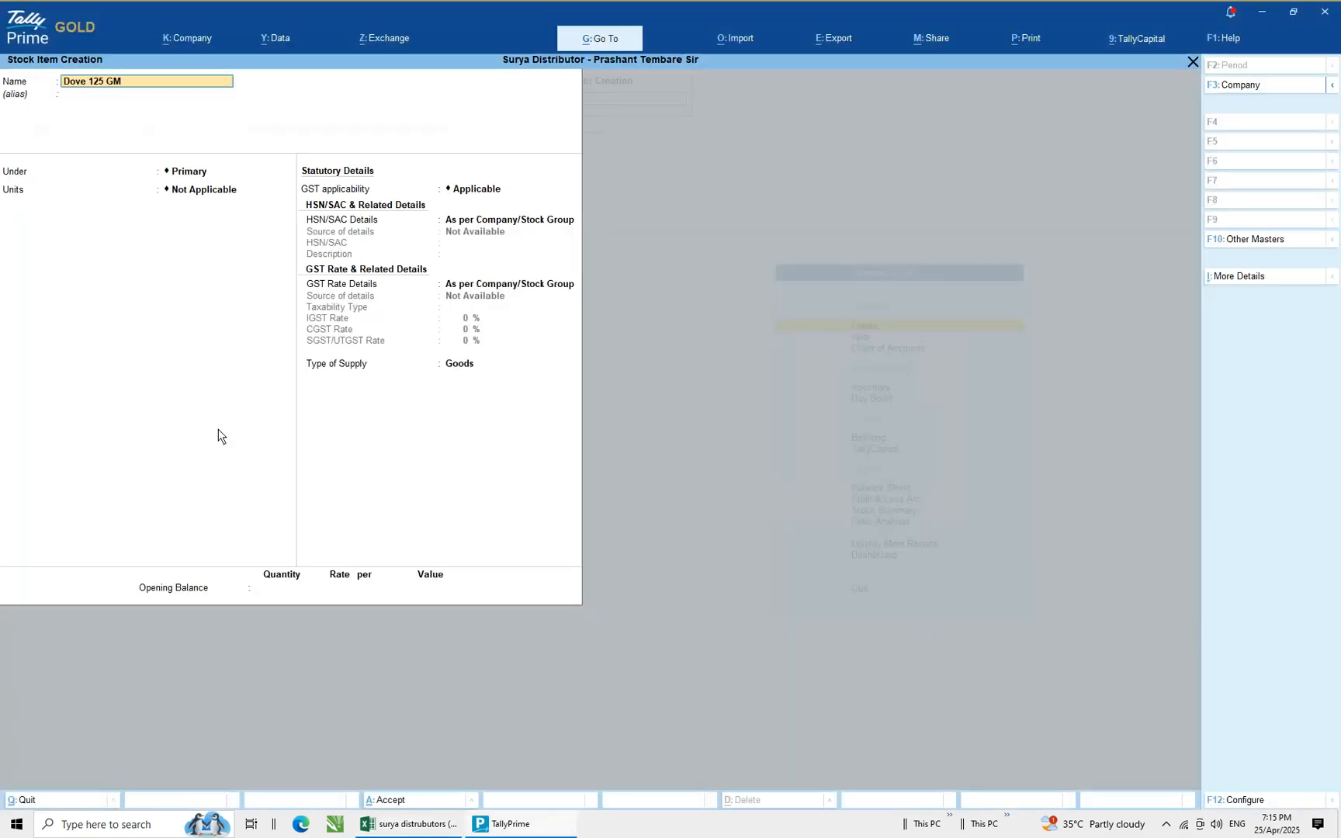
pyautogui.press('Return')
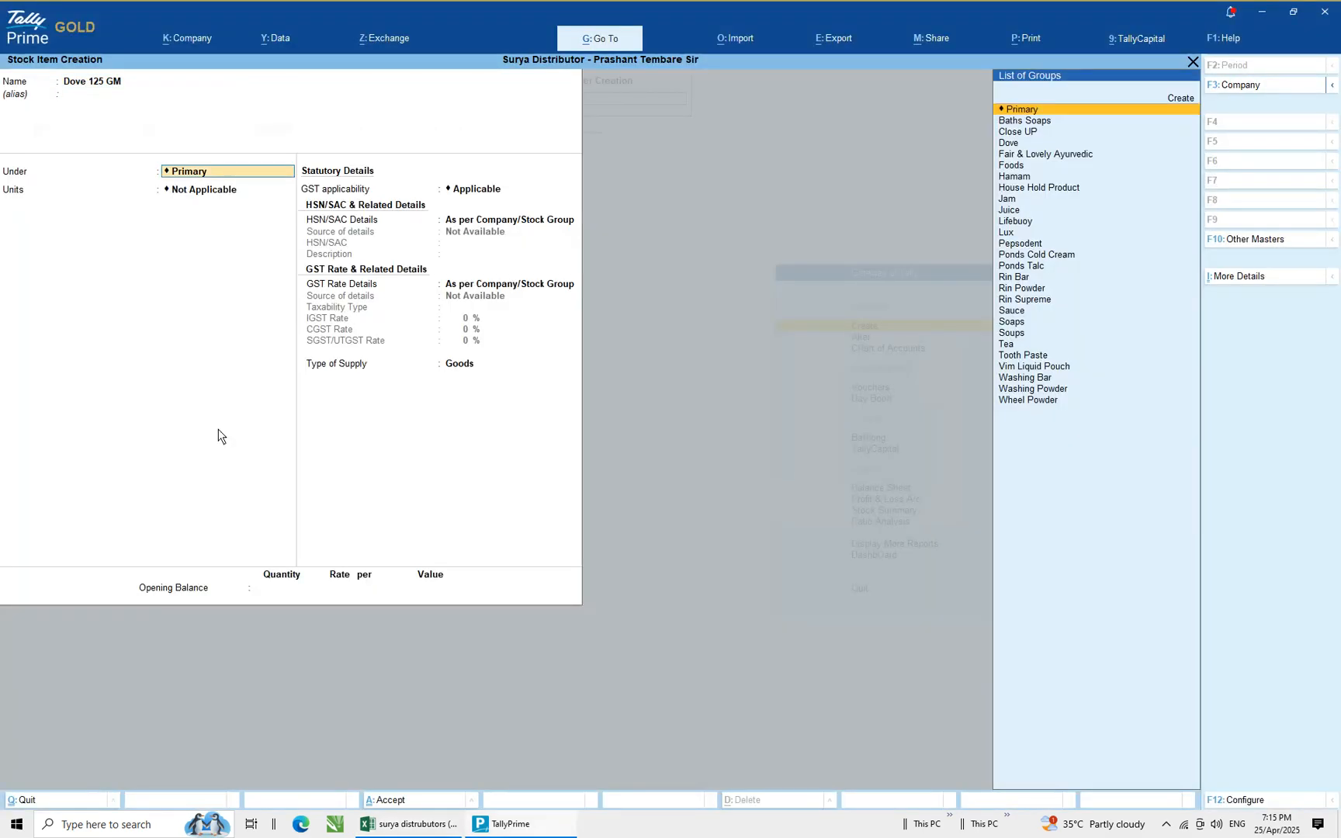
# Place the item under the Dove stock group with NOS as its unit
pyautogui.write('Do')
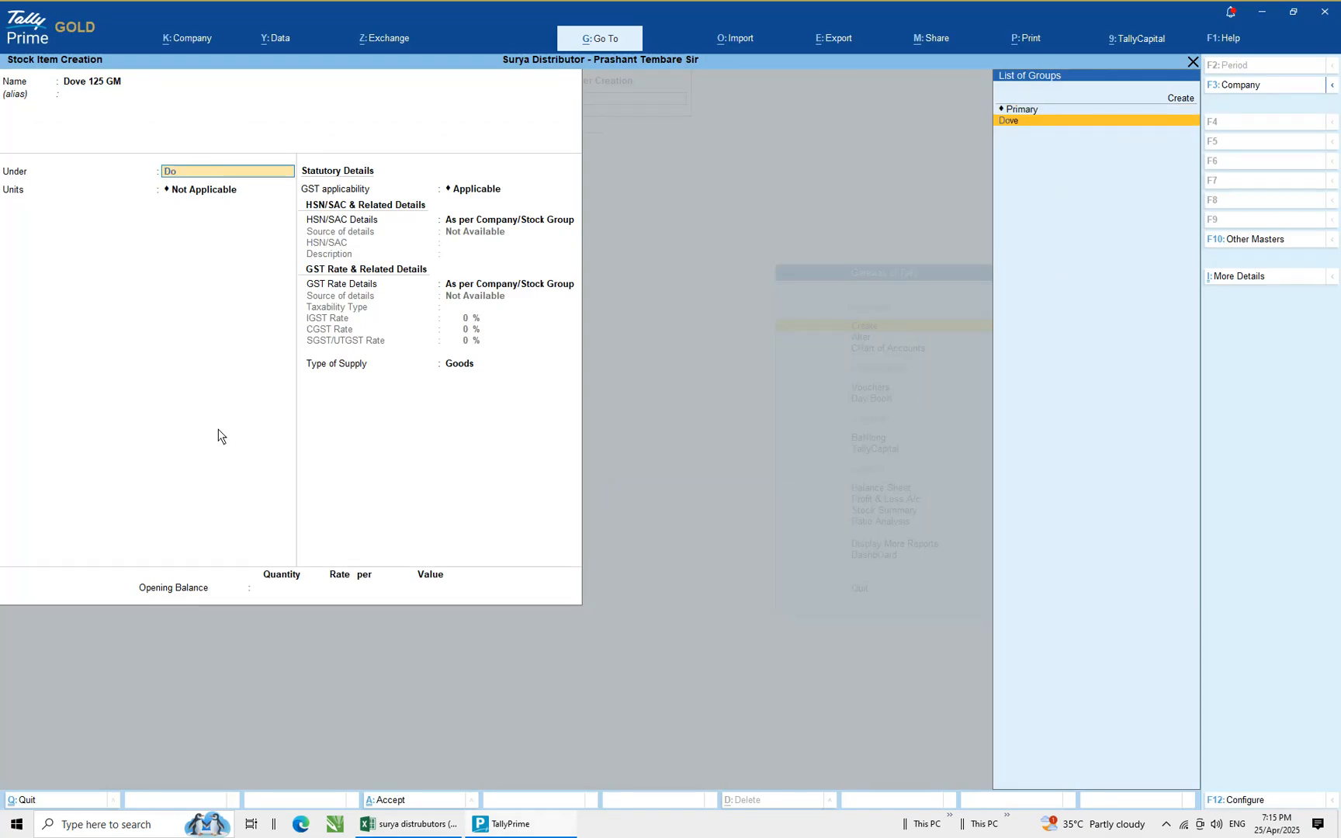
pyautogui.press('Return')
pyautogui.press('Down')
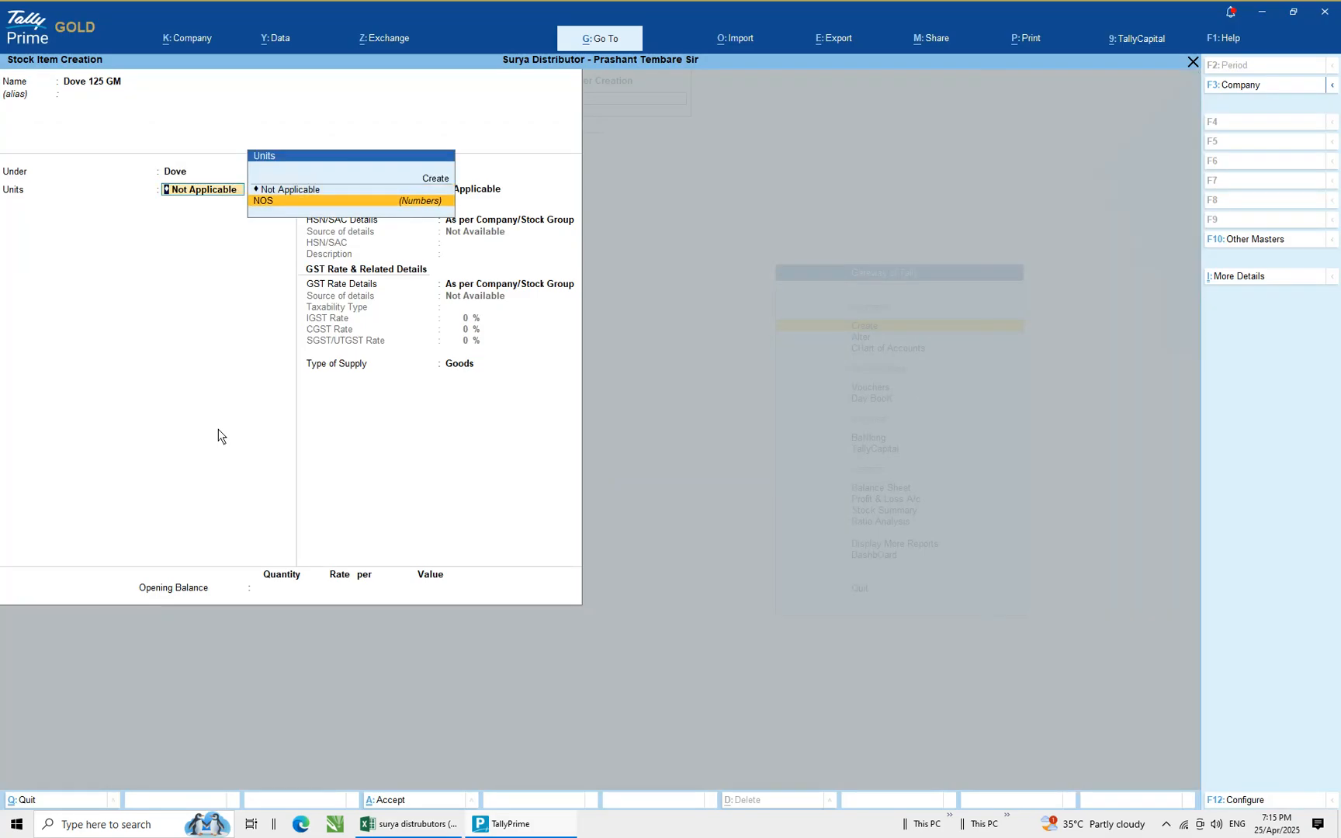
pyautogui.press('Return')
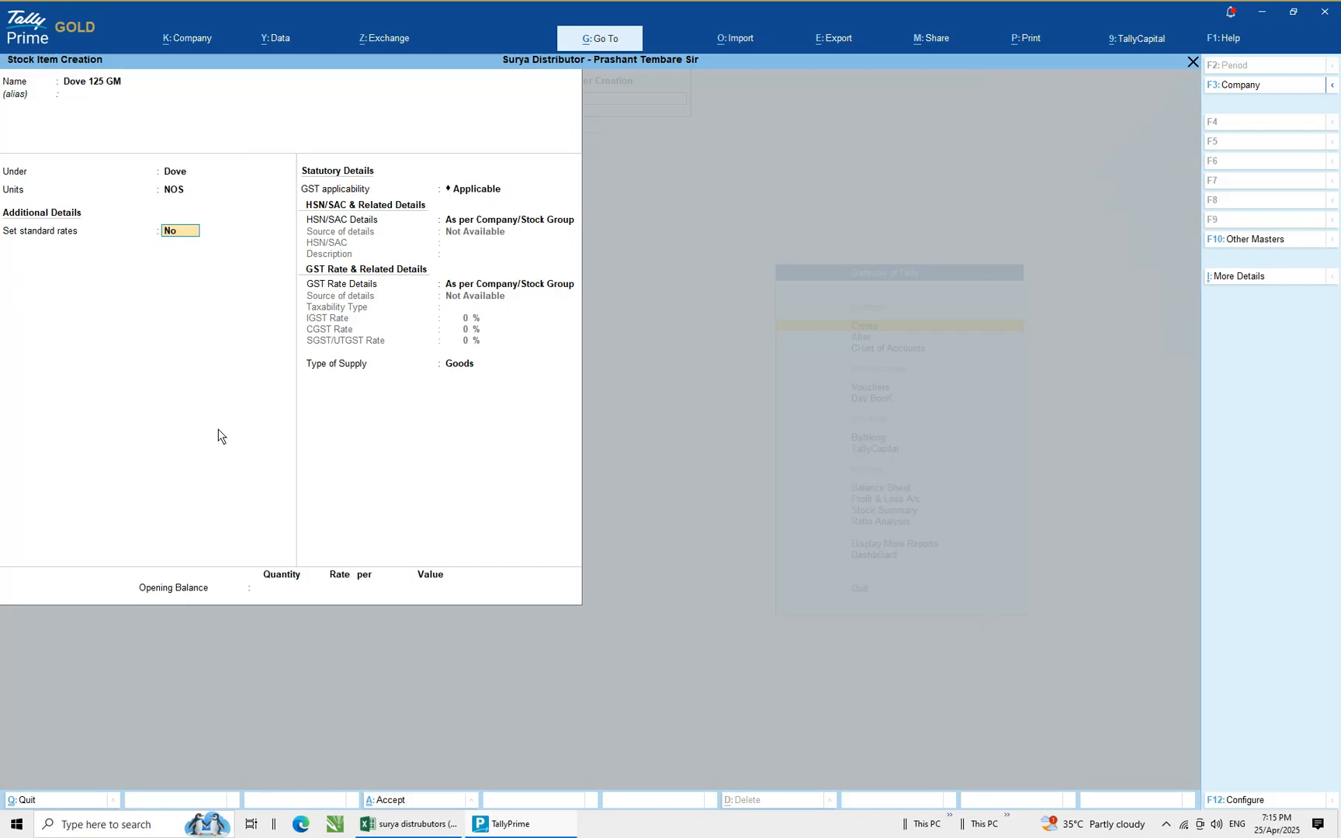
# Enable standard rates for the item and accept the 1-Oct-20 applicable date
pyautogui.write('yes')
pyautogui.press('Return')
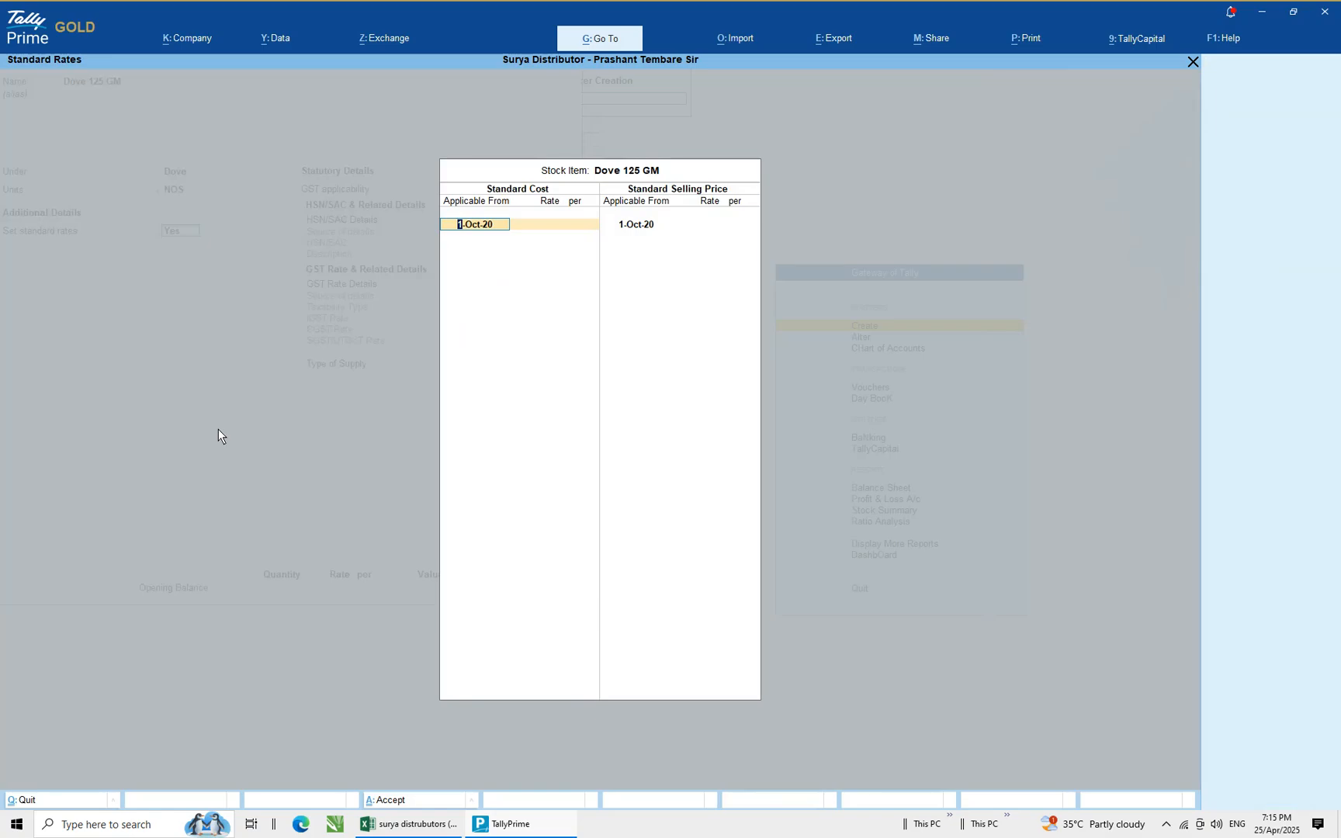
pyautogui.press('Return')
# Check the standard cost in the Excel list and enter a standard cost rate of 40
pyautogui.hotkey('alt', 'Tab')
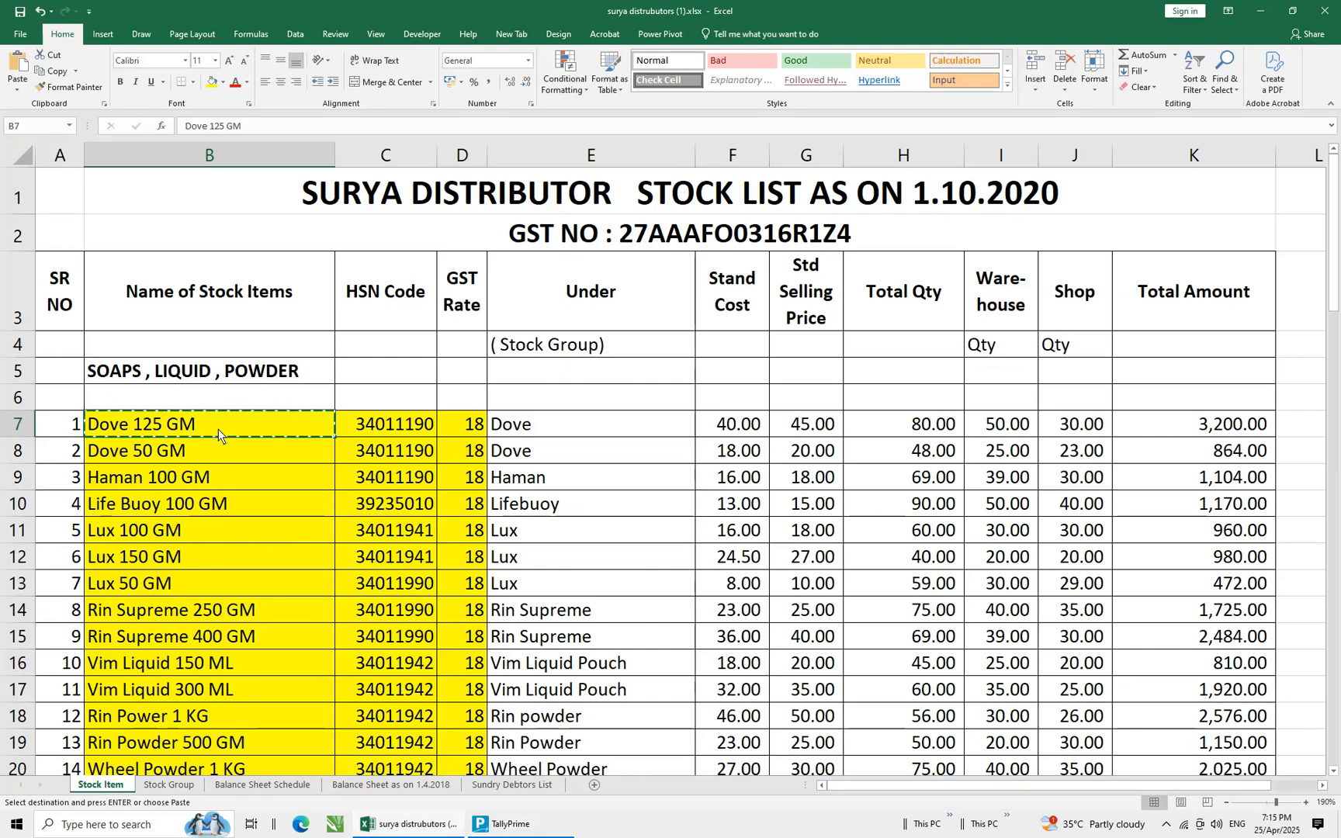
pyautogui.click(737, 431)
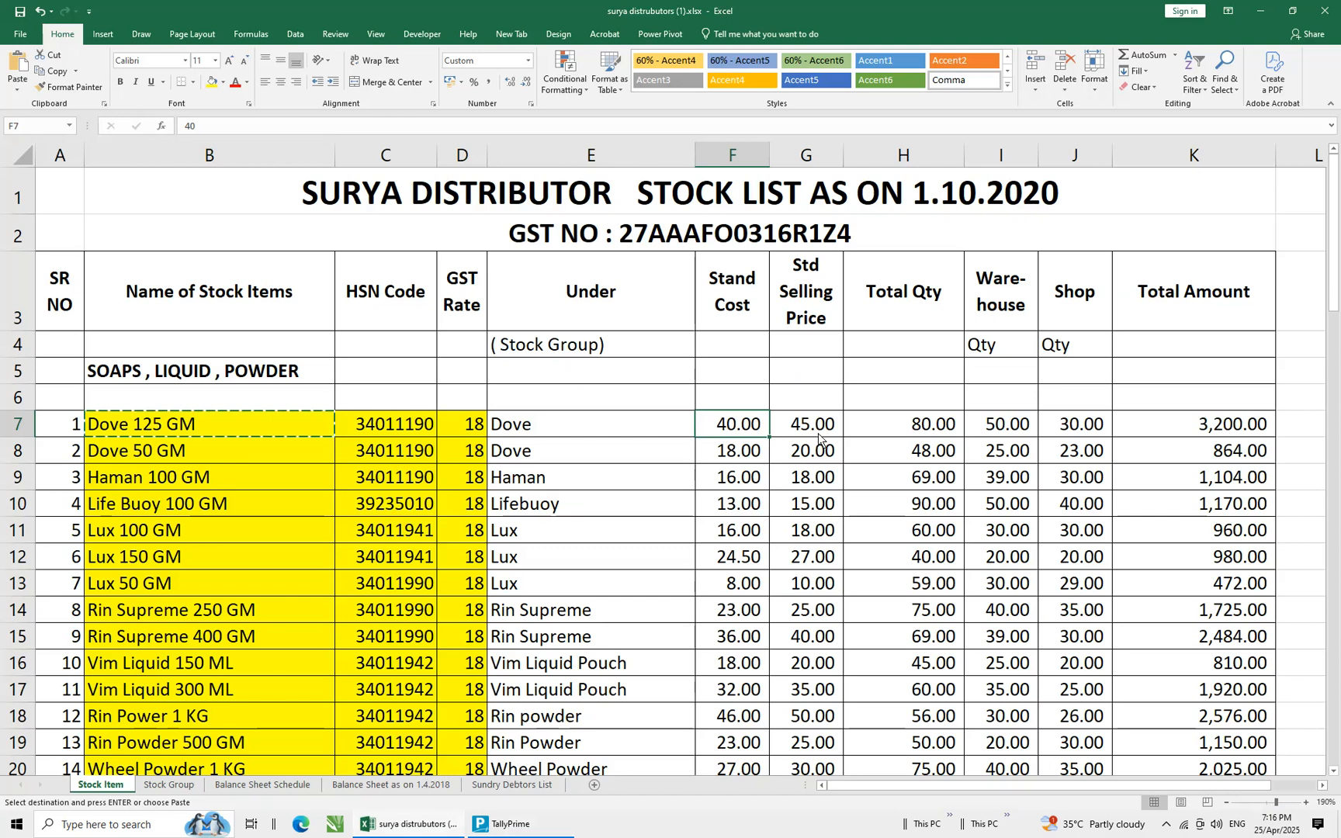
pyautogui.hotkey('alt', 'Tab')
pyautogui.write('40')
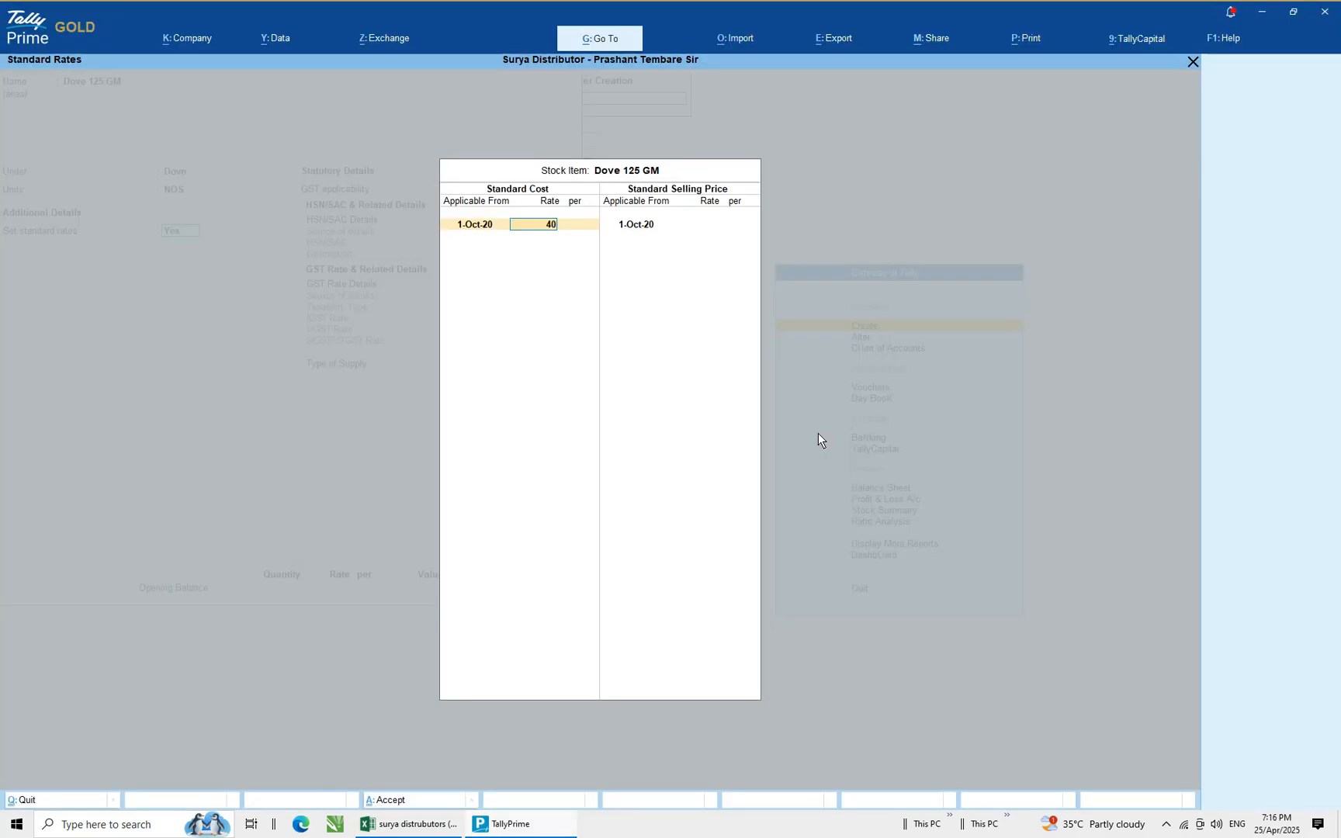
pyautogui.press('Return')
pyautogui.press('Return')
# Set the standard selling price rate to 45 and close the standard rates
pyautogui.press('Return')
pyautogui.write('4')
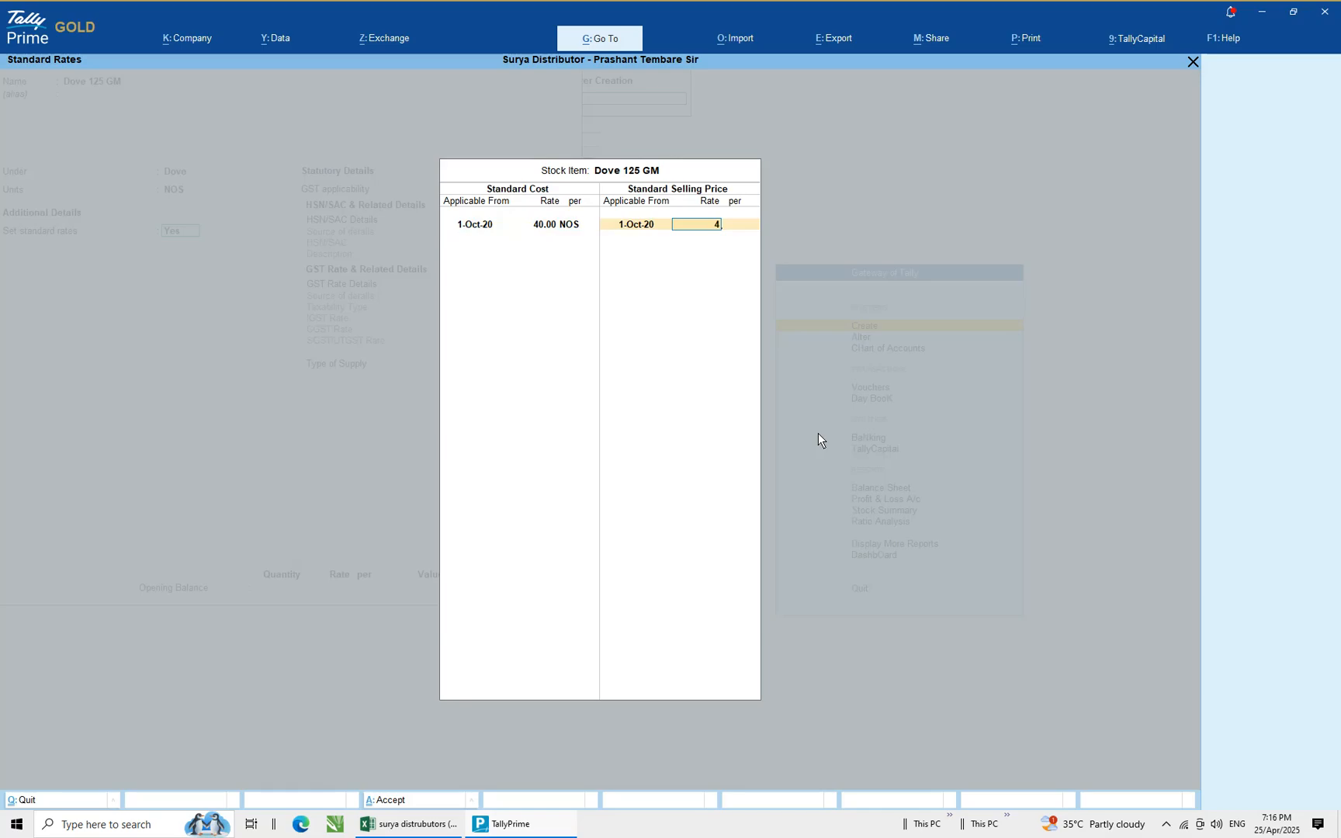
pyautogui.write('5')
pyautogui.press('Return')
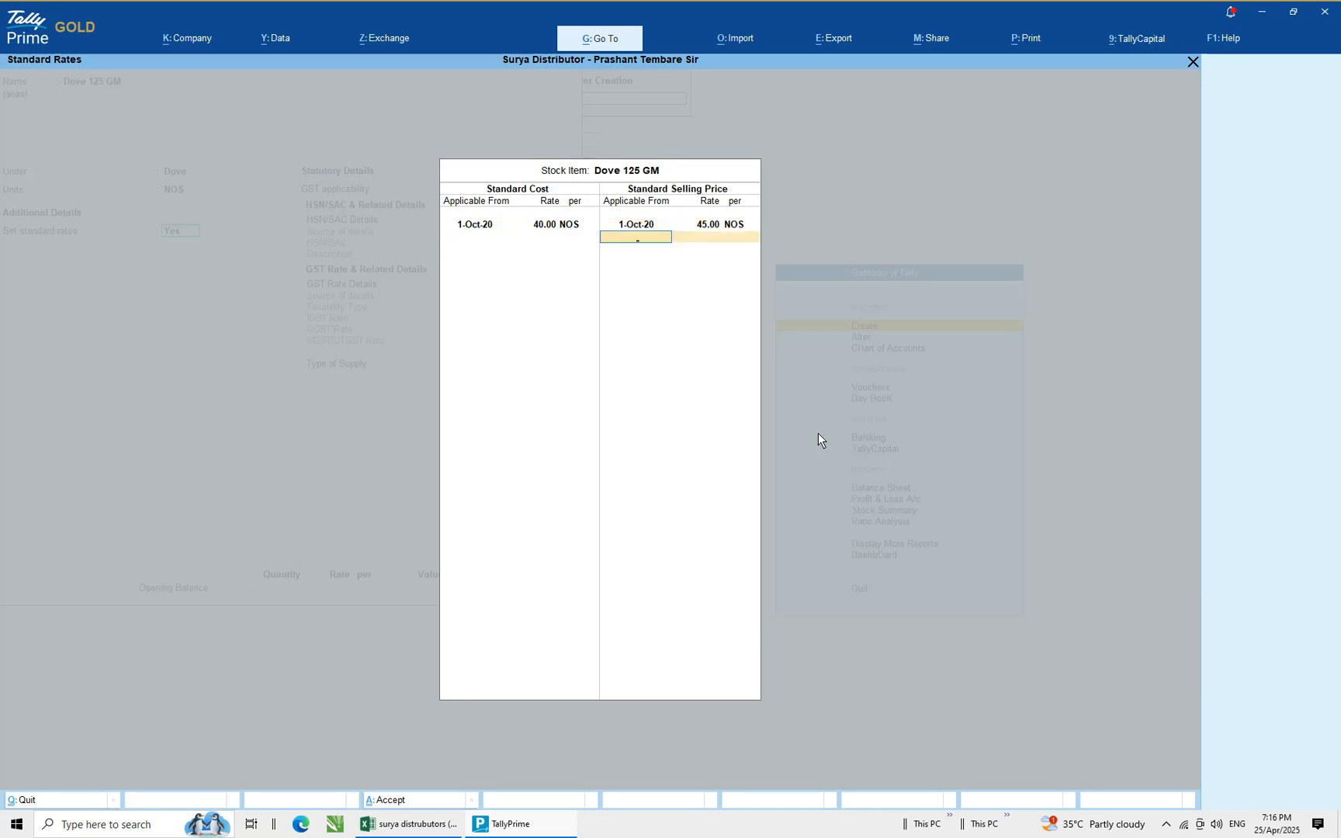
pyautogui.press('Return')
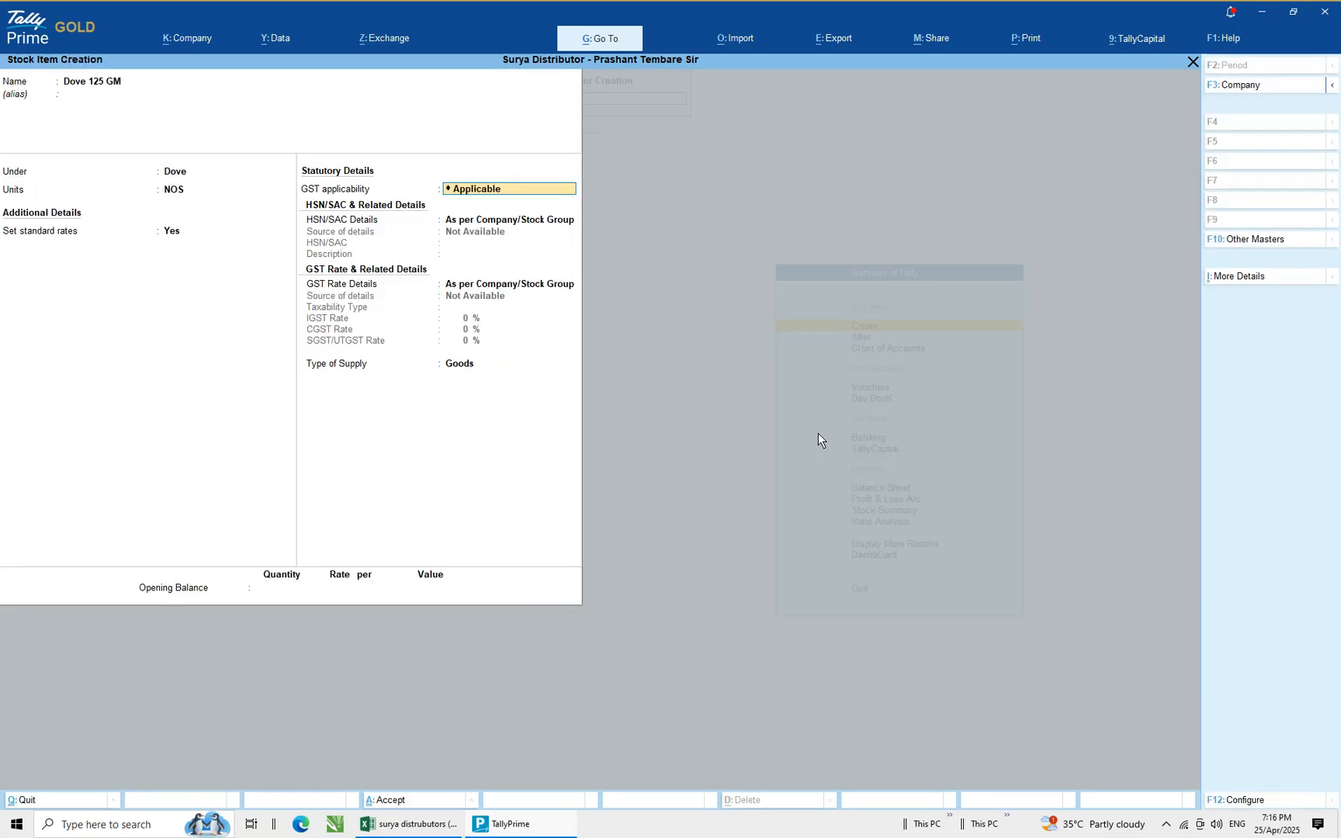
# Choose to specify the HSN/SAC details directly for this item
pyautogui.press('Return')
pyautogui.press('Down')
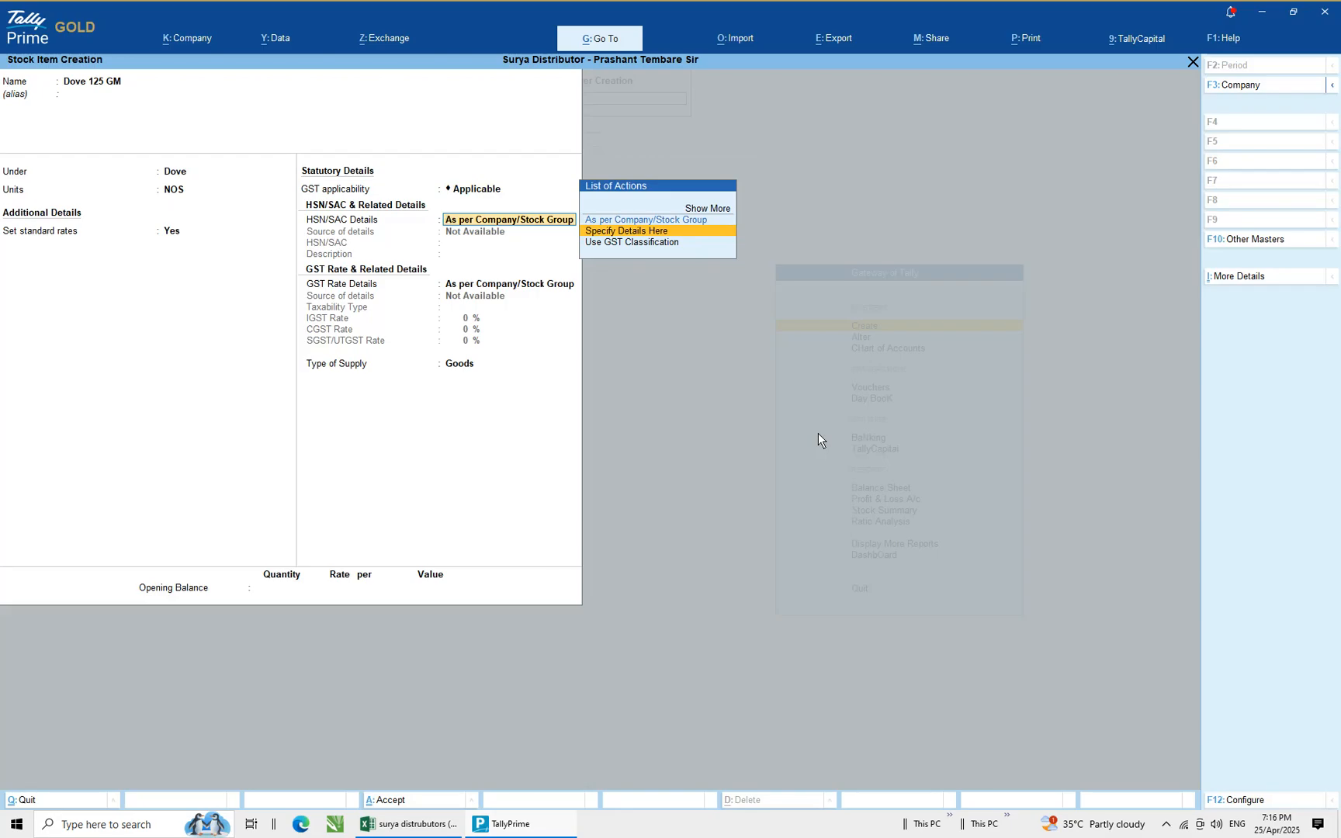
pyautogui.press('Return')
# Copy the HSN code from the Excel list and paste it as HSN/SAC 34011190
pyautogui.hotkey('alt', 'Tab')
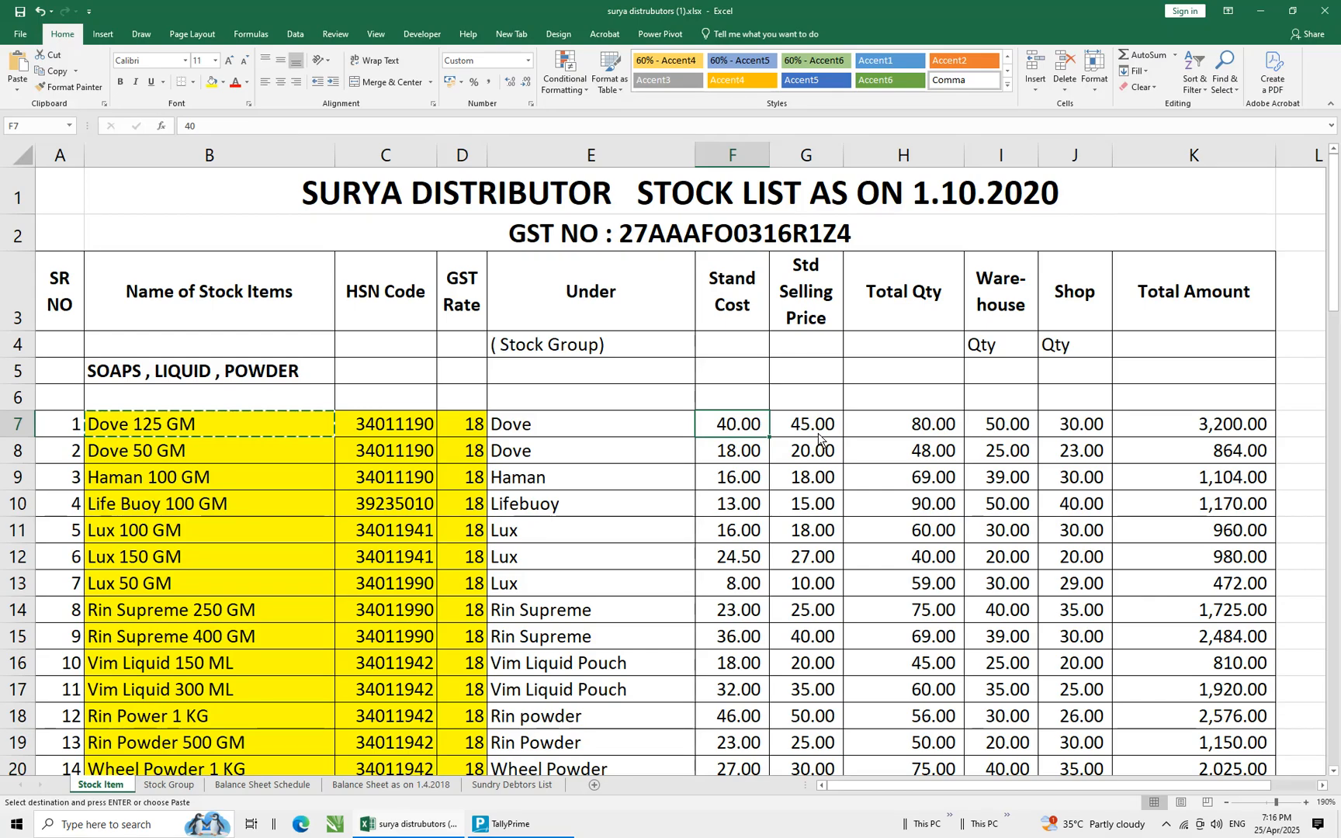
pyautogui.press('Escape')
pyautogui.click(403, 428)
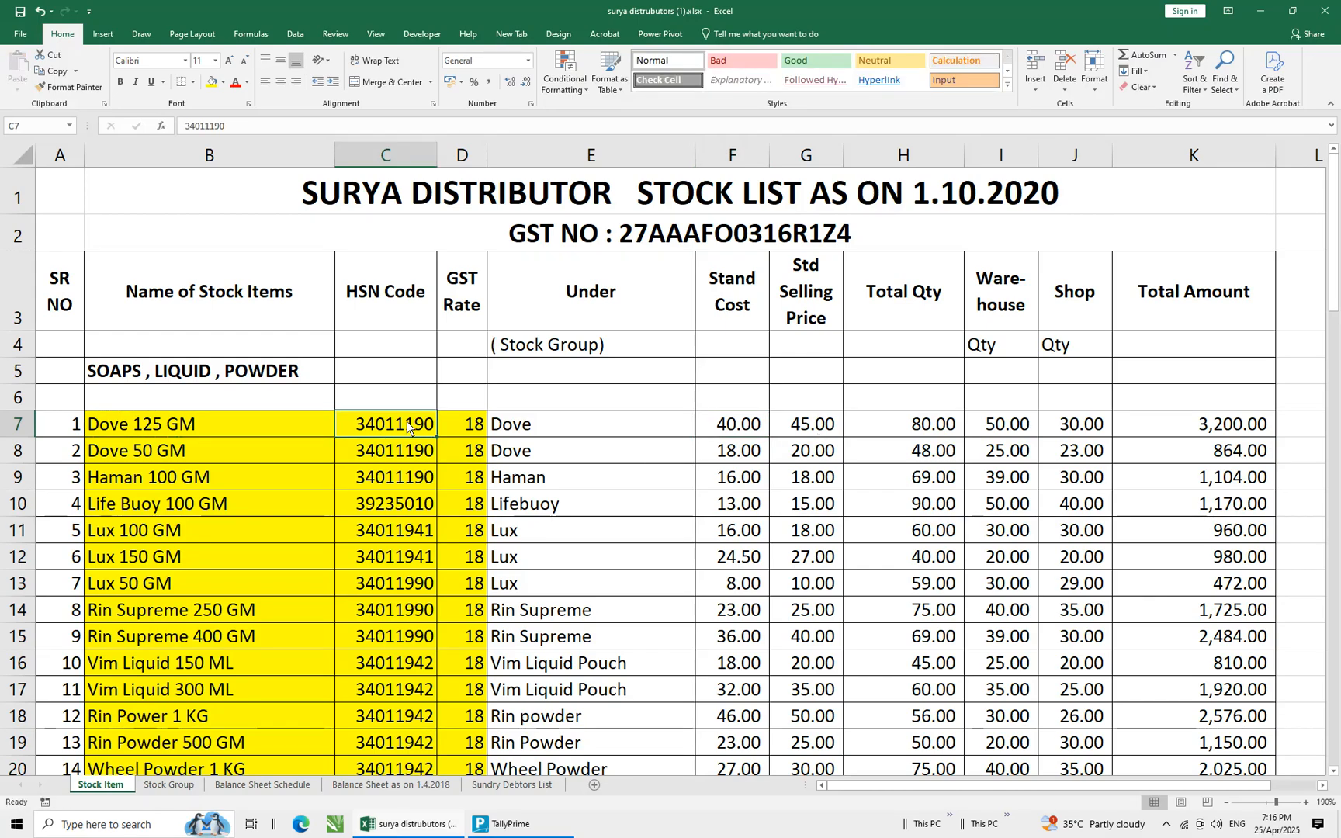
pyautogui.hotkey('ctrl', 'c')
pyautogui.hotkey('alt', 'Tab')
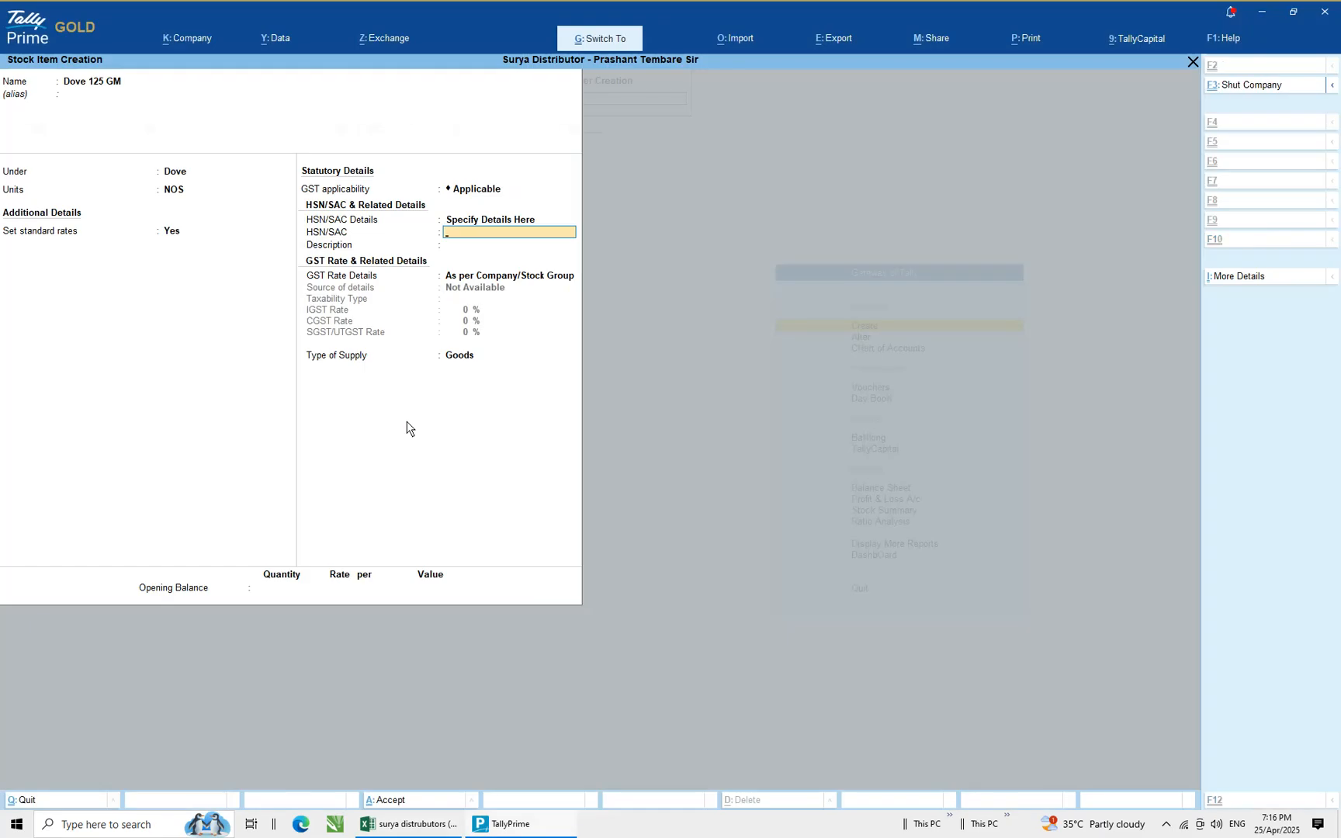
pyautogui.hotkey('ctrl', 'alt', 'v')
pyautogui.press('Return')
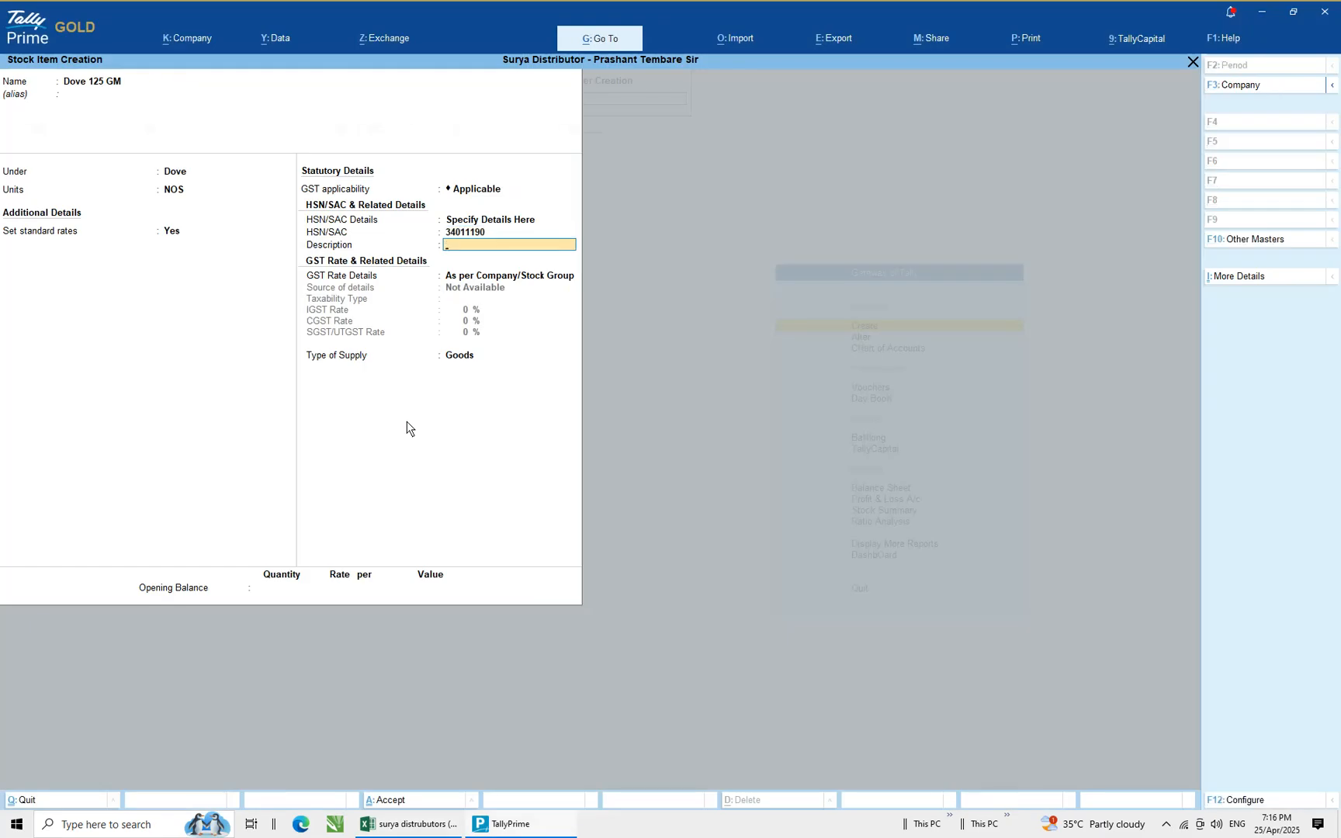
# Enter Dove 125 Gm as the HSN description
pyautogui.write('Dove 125 Gm')
pyautogui.press('Return')
# Choose to specify GST rate details here with Taxable as the taxability type
pyautogui.press('Down')
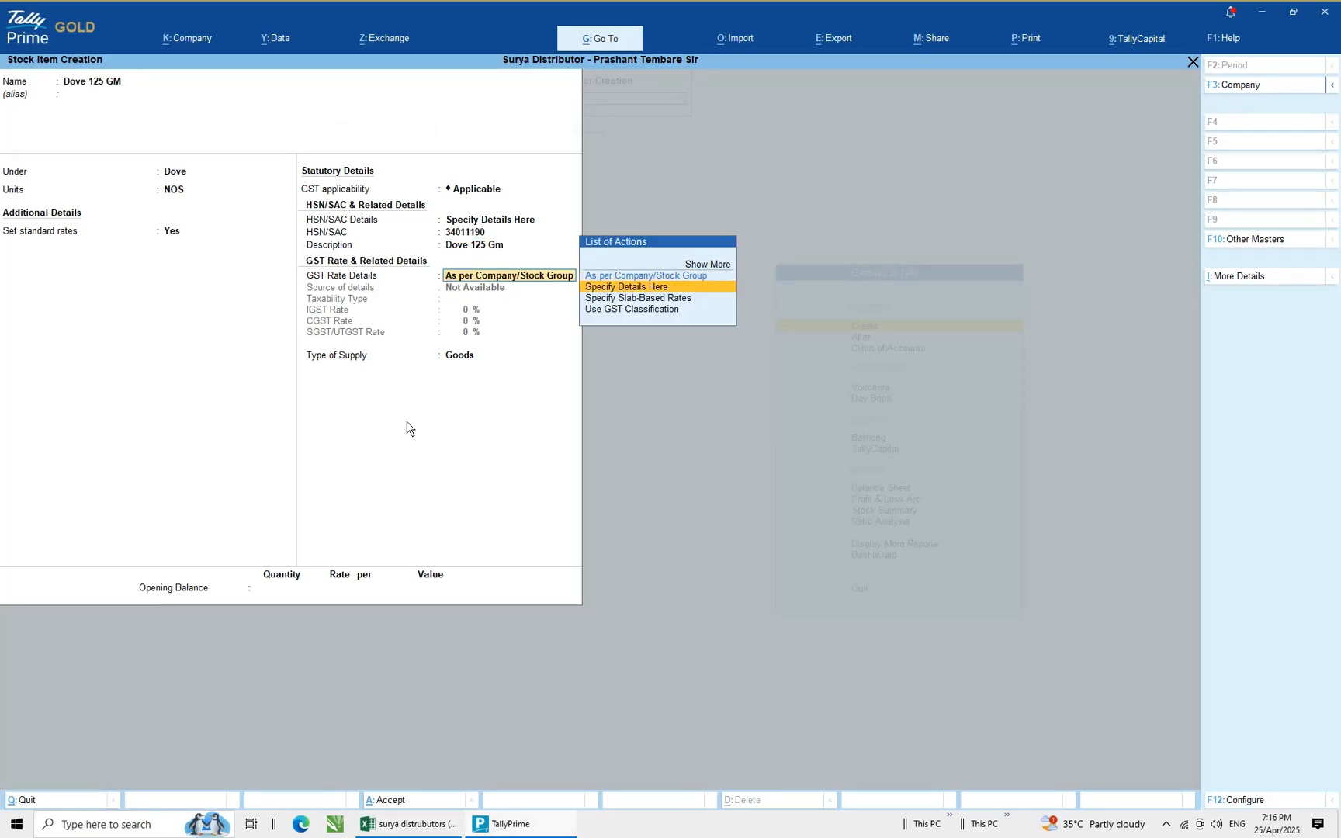
pyautogui.press('Return')
pyautogui.press('Return')
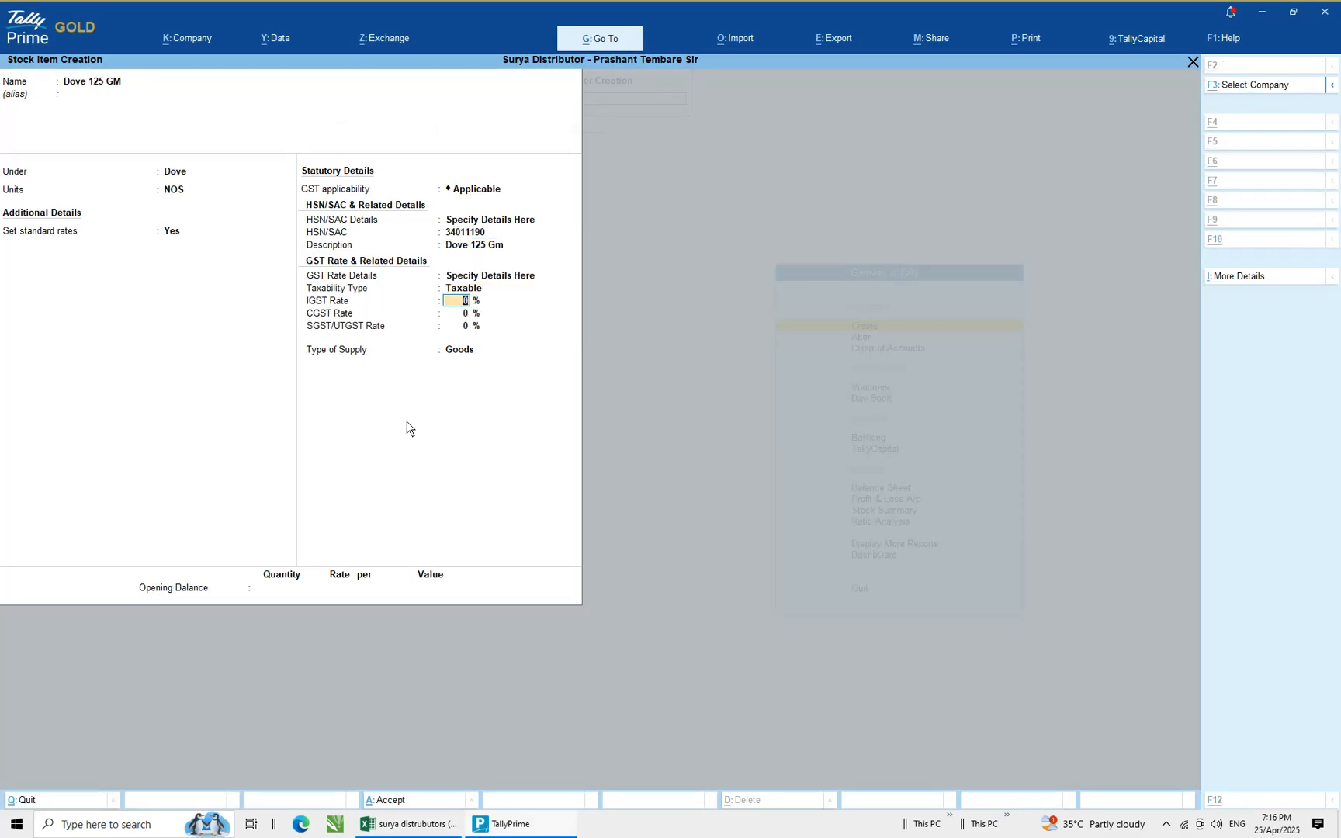
# Set the IGST rate to 18 % and accept Goods as the type of supply
pyautogui.hotkey('alt', 'Tab')
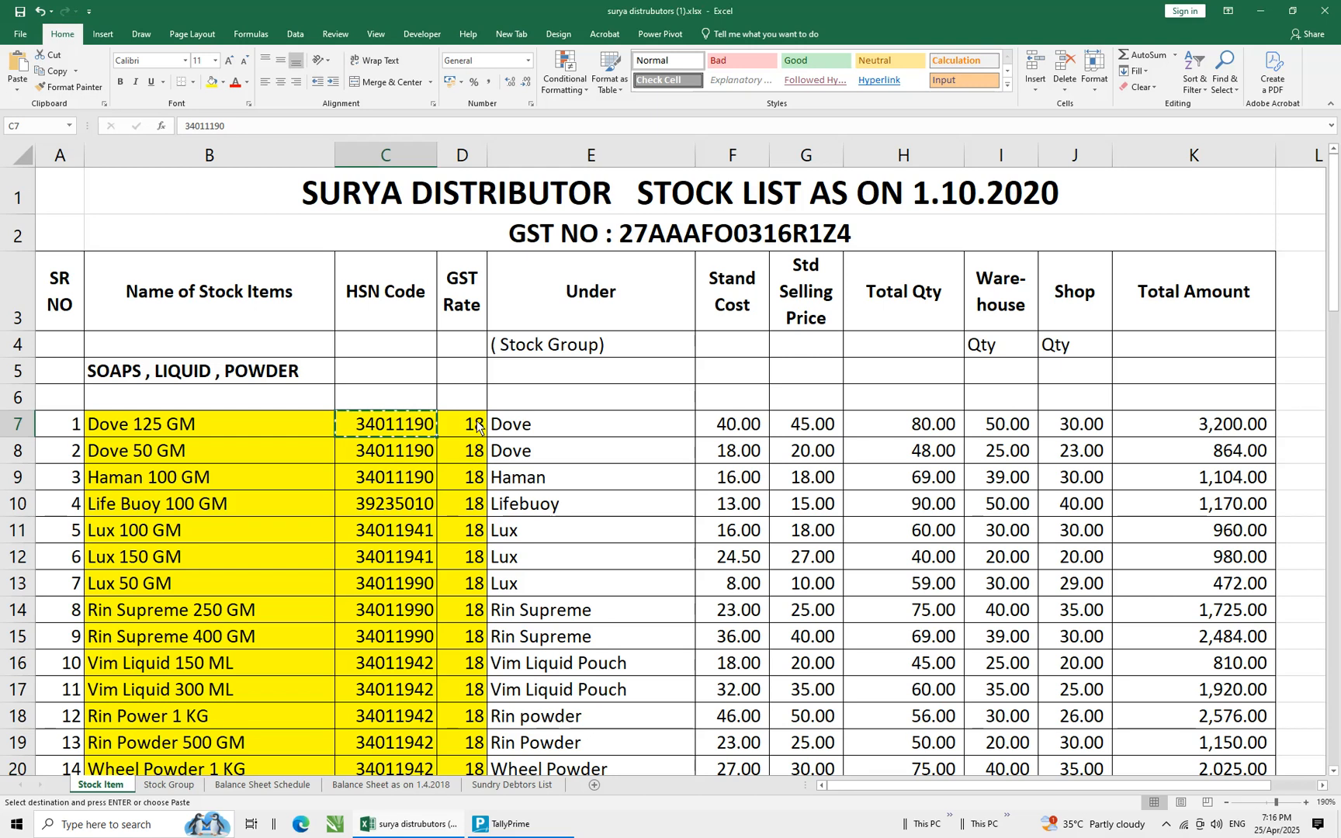
pyautogui.hotkey('alt', 'Tab')
pyautogui.write('18')
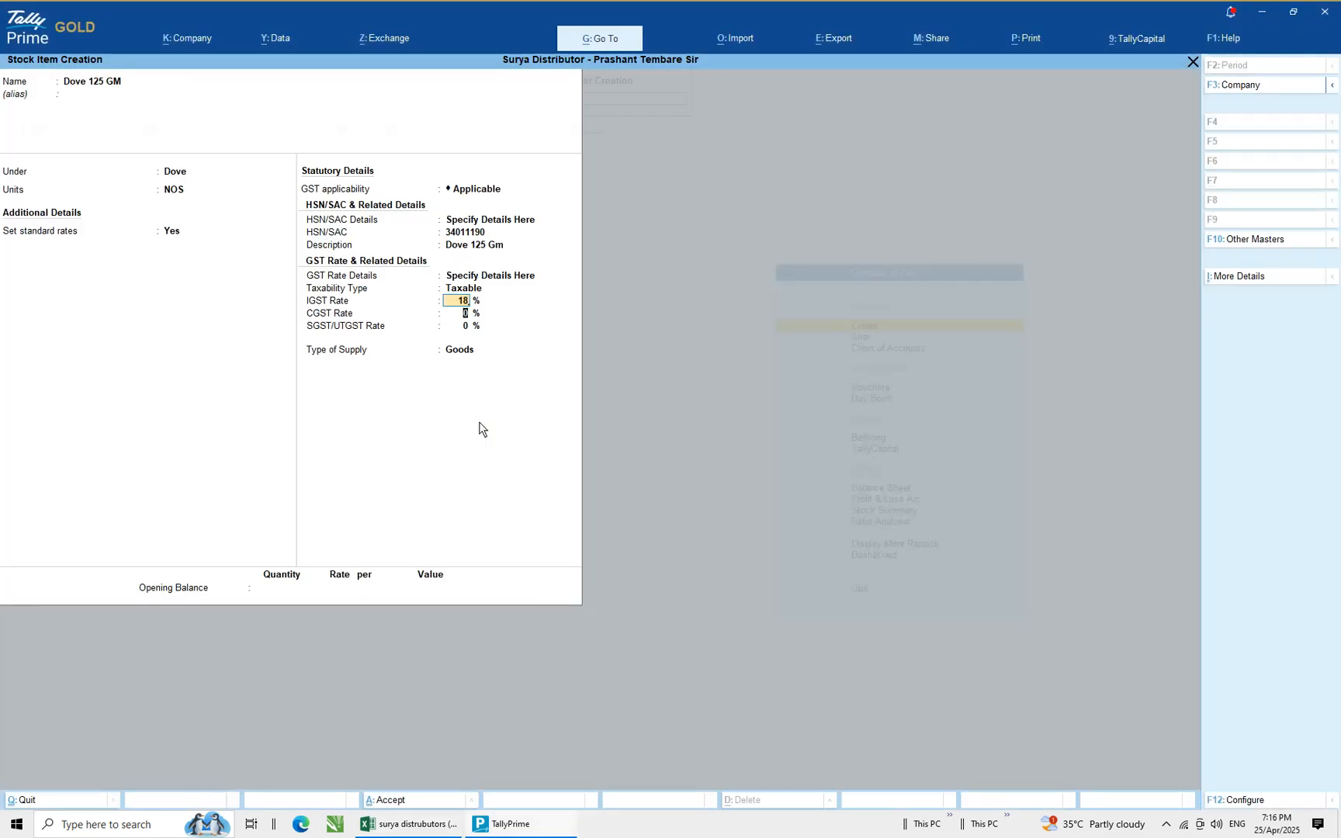
pyautogui.press('Return')
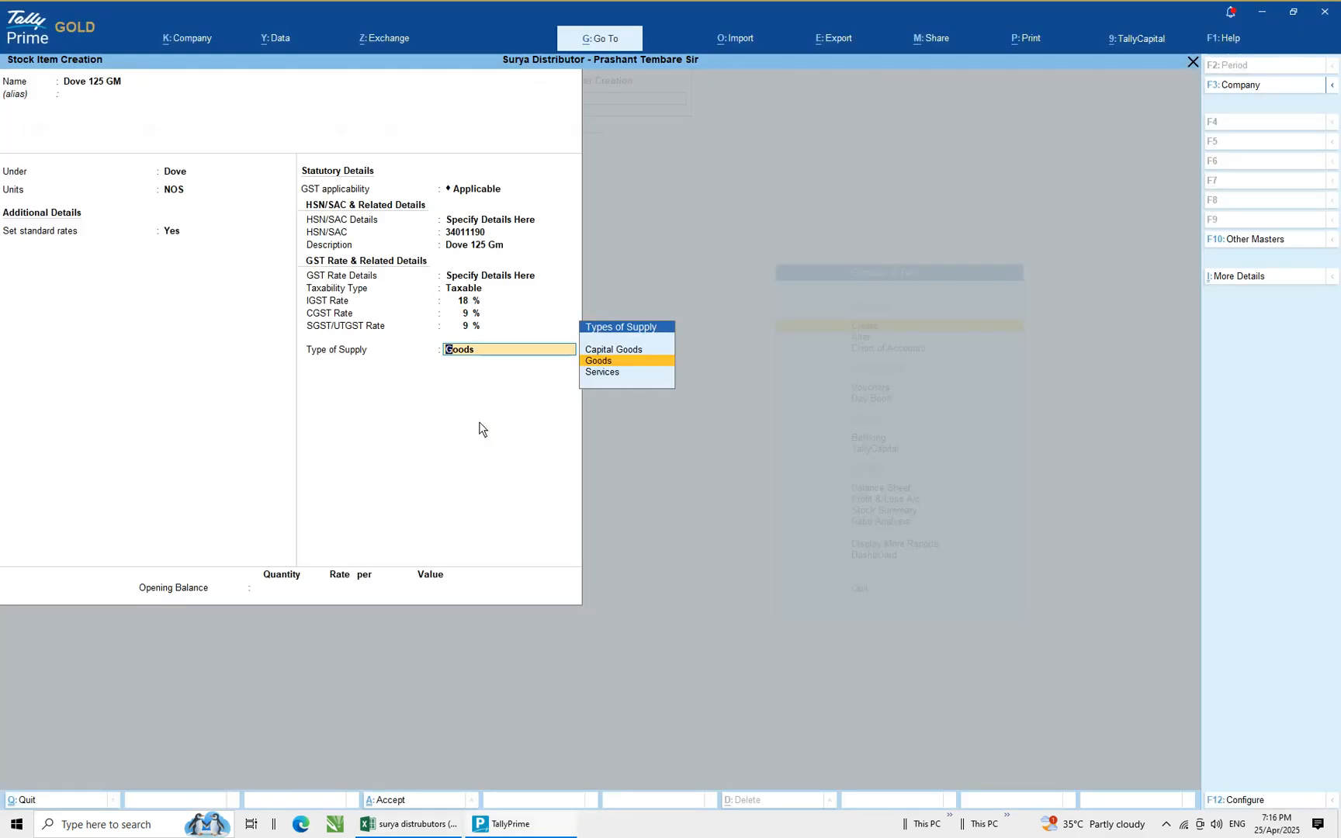
pyautogui.press('Return')
# Enter an opening balance quantity of 80
pyautogui.hotkey('alt', 'Tab')
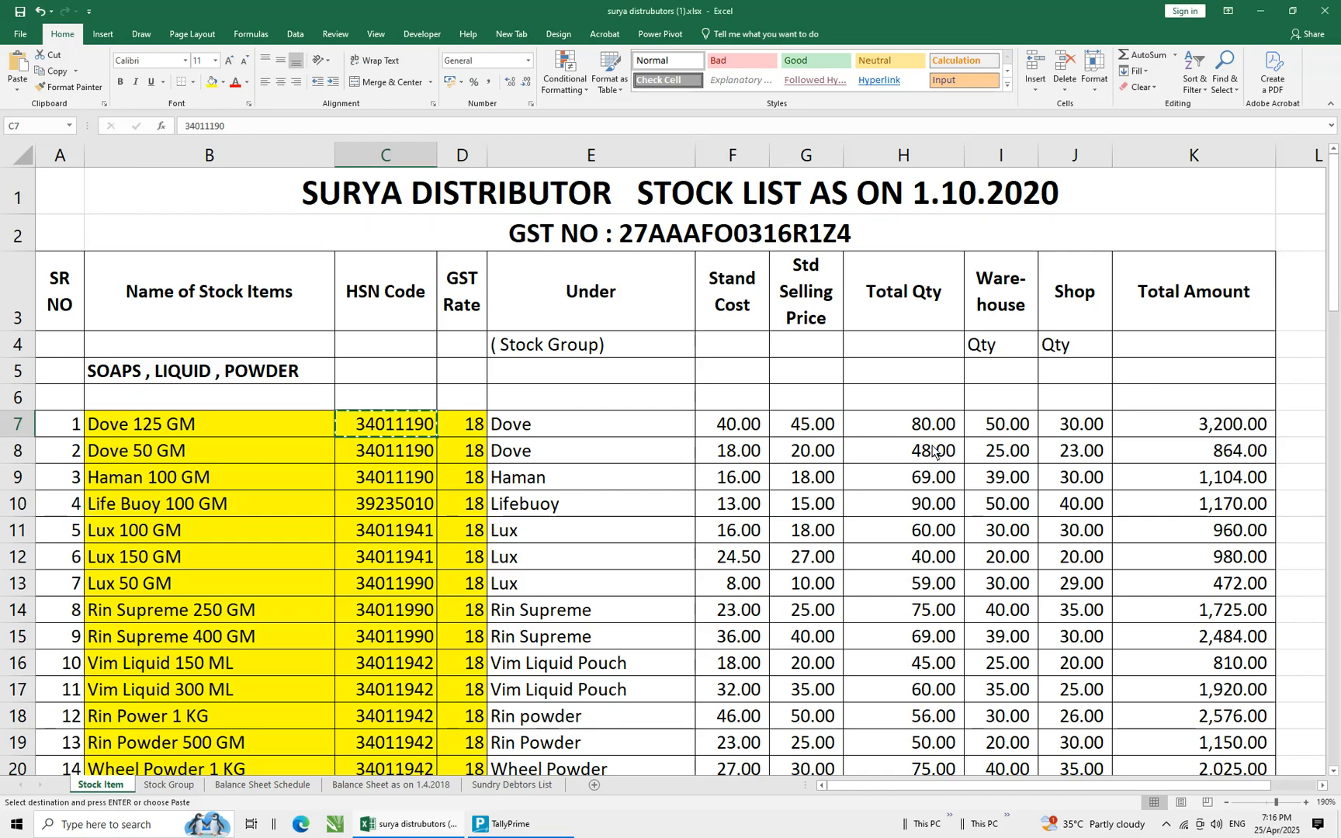
pyautogui.hotkey('alt', 'Tab')
pyautogui.write('80')
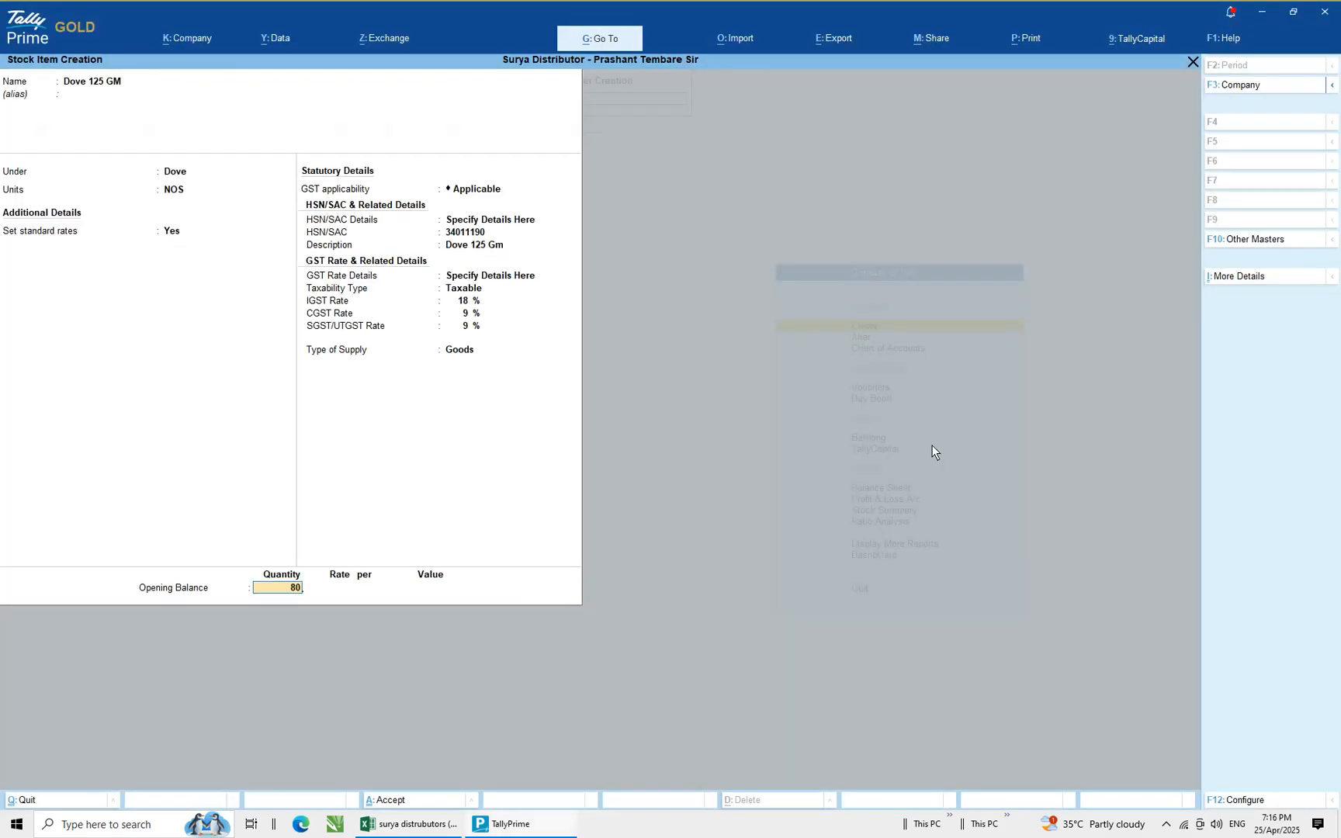
pyautogui.press('Return')
# Allocate 50 NOS of the opening balance to the Warehouse godown at a rate of 40
pyautogui.hotkey('alt', 'Tab')
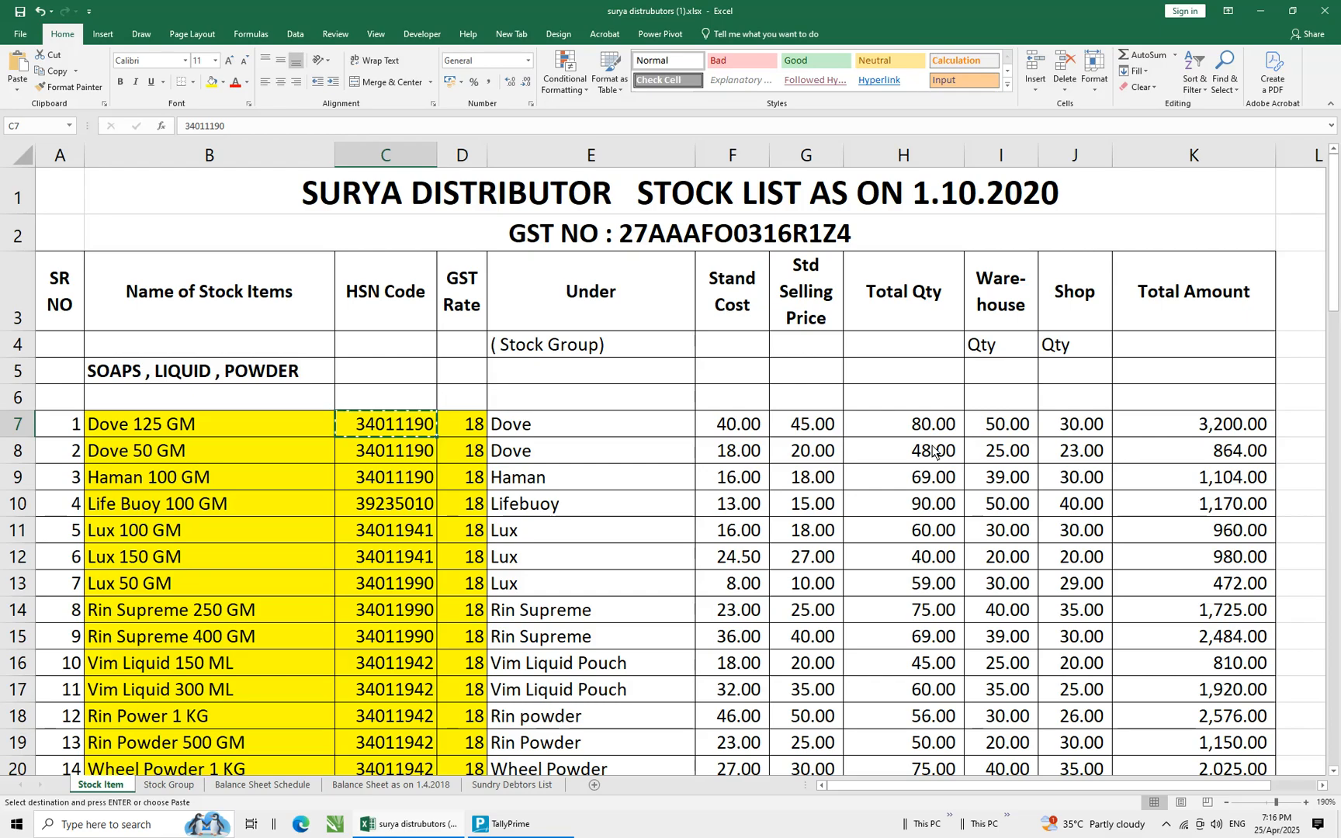
pyautogui.hotkey('alt', 'Tab')
pyautogui.press('Down')
pyautogui.press('Down')
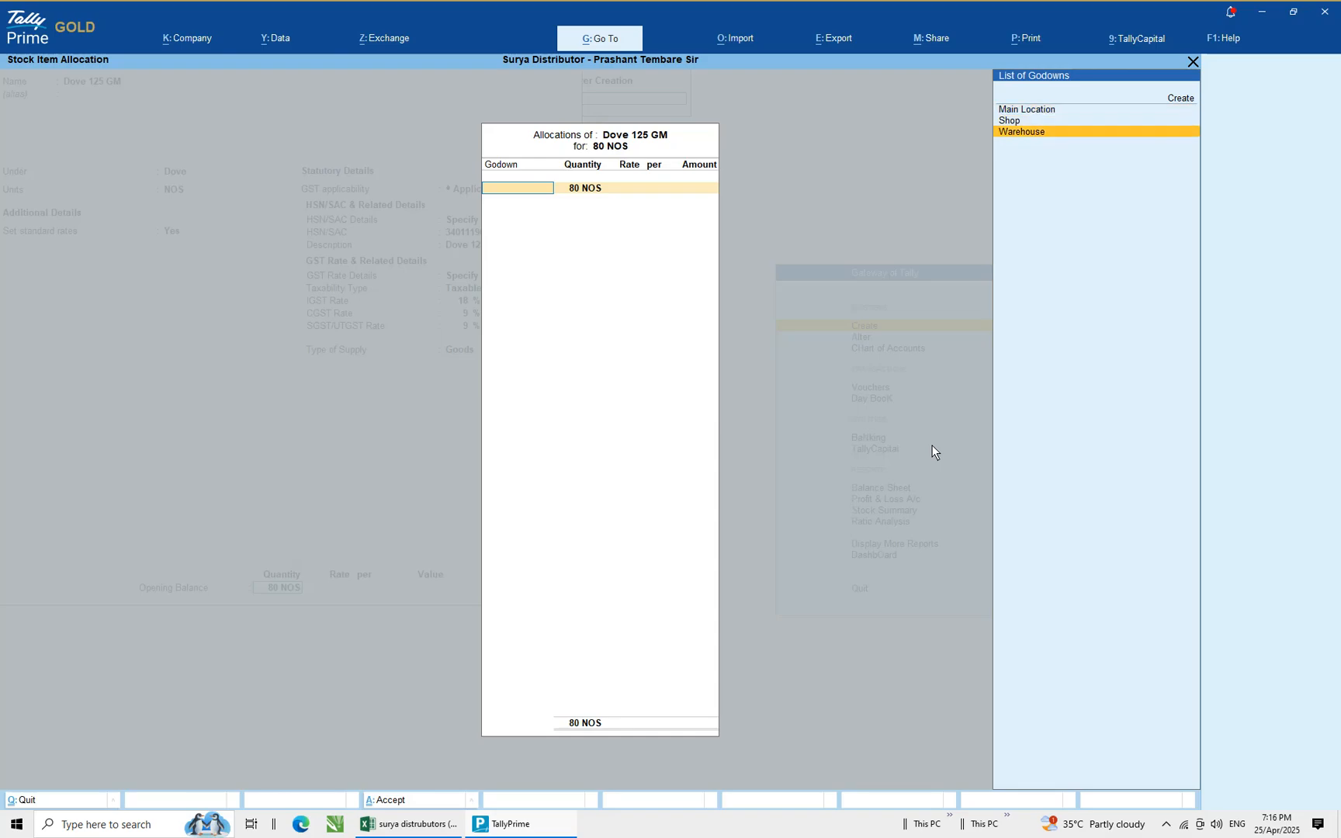
pyautogui.press('Return')
pyautogui.hotkey('alt', 'Tab')
pyautogui.hotkey('alt', 'Tab')
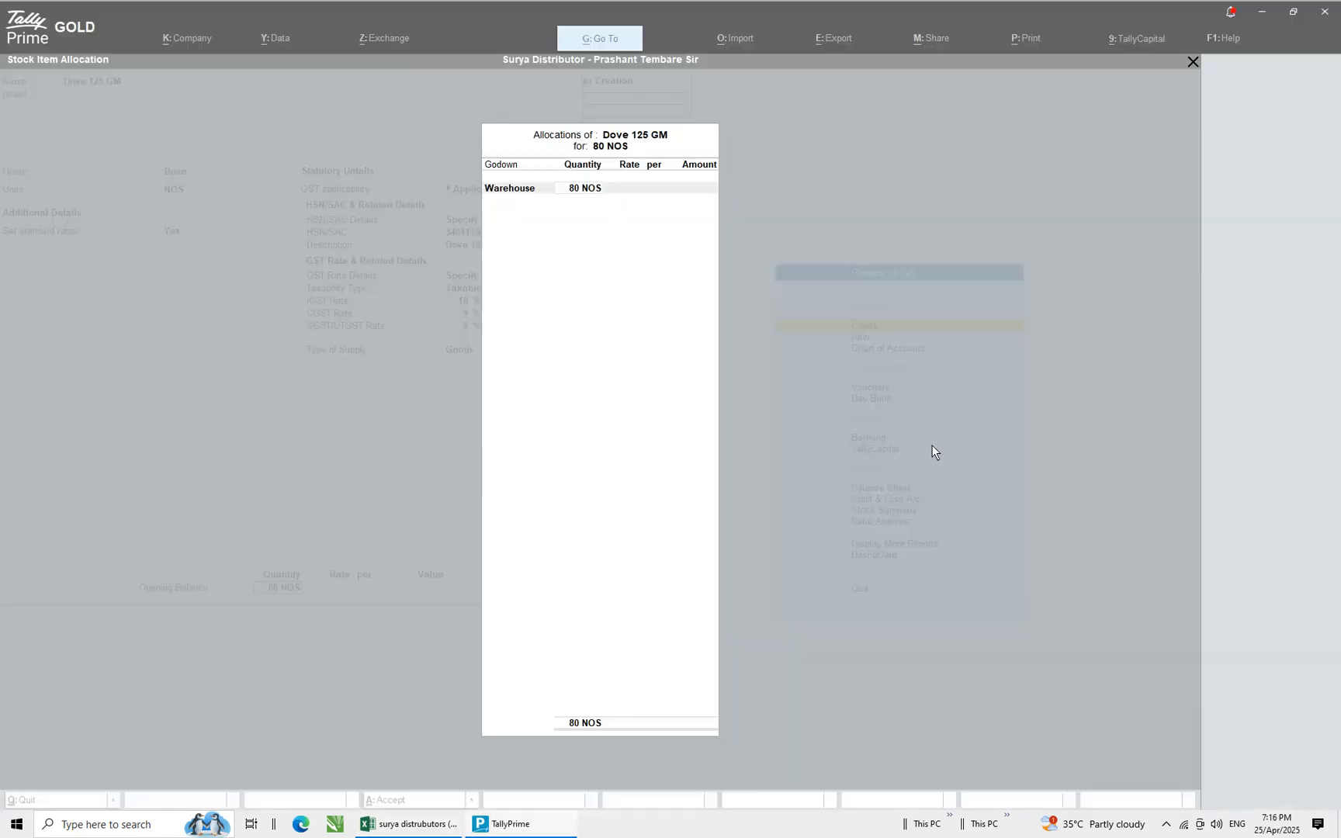
pyautogui.write('50')
pyautogui.press('Return')
pyautogui.write('40')
pyautogui.press('Return')
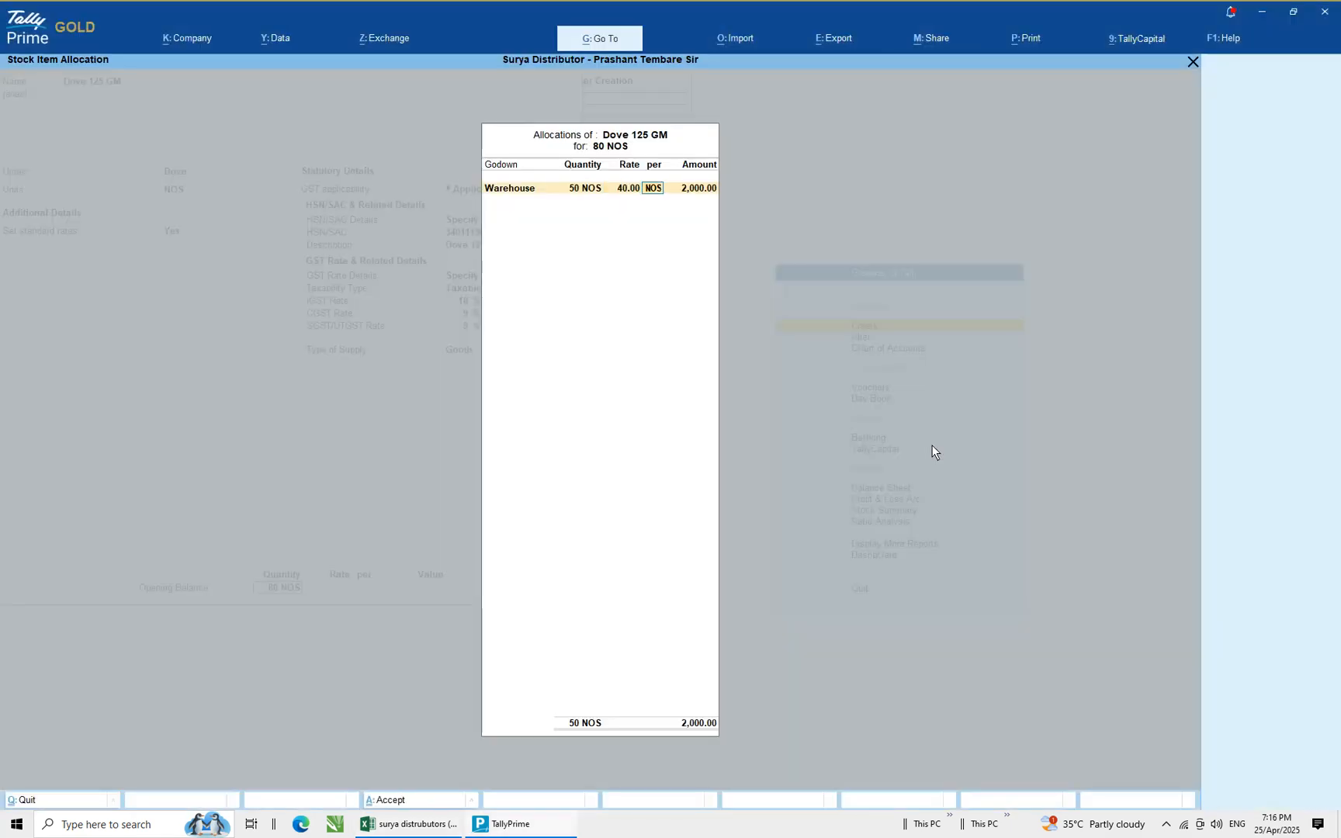
# Allocate the remaining 30 NOS of Dove 125 GM to the Shop godown at a rate of 40 and close the allocation
pyautogui.press('Return')
pyautogui.press('Return')
pyautogui.press('Down')
pyautogui.press('Return')
pyautogui.press('Return')
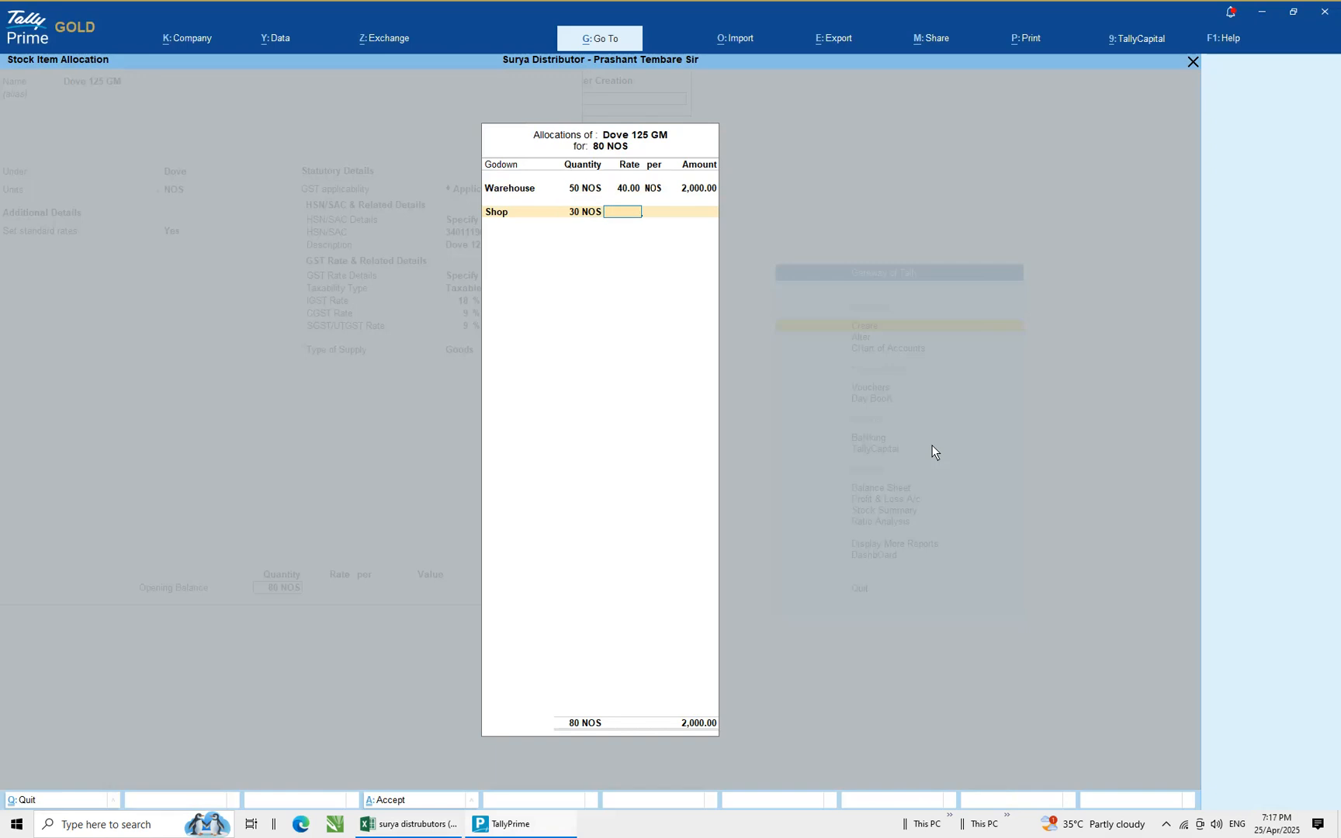
pyautogui.write('40')
pyautogui.press('Return')
pyautogui.press('Return')
pyautogui.press('Return')
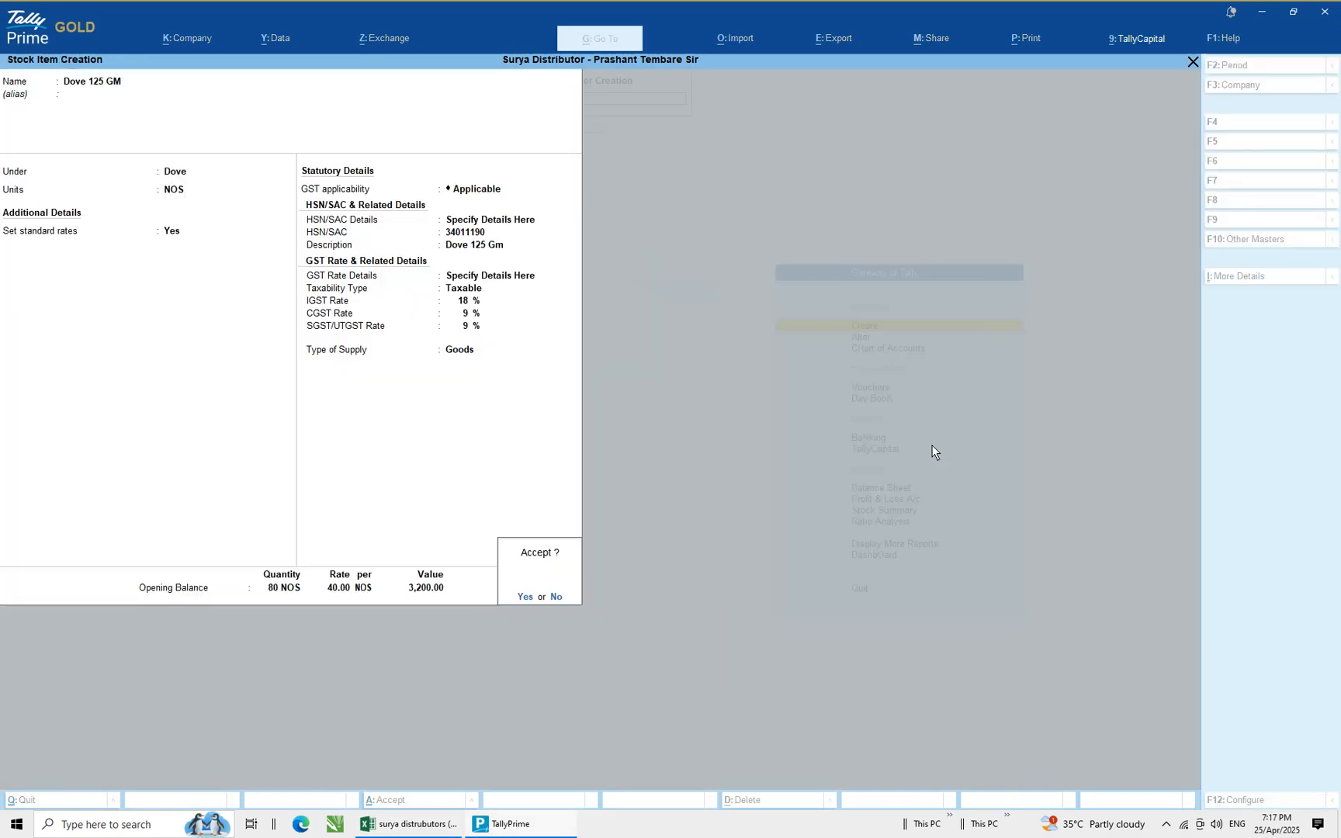
# Check the spreadsheet row and accept the Dove 125 GM stock item to save it
pyautogui.hotkey('alt', 'Tab')
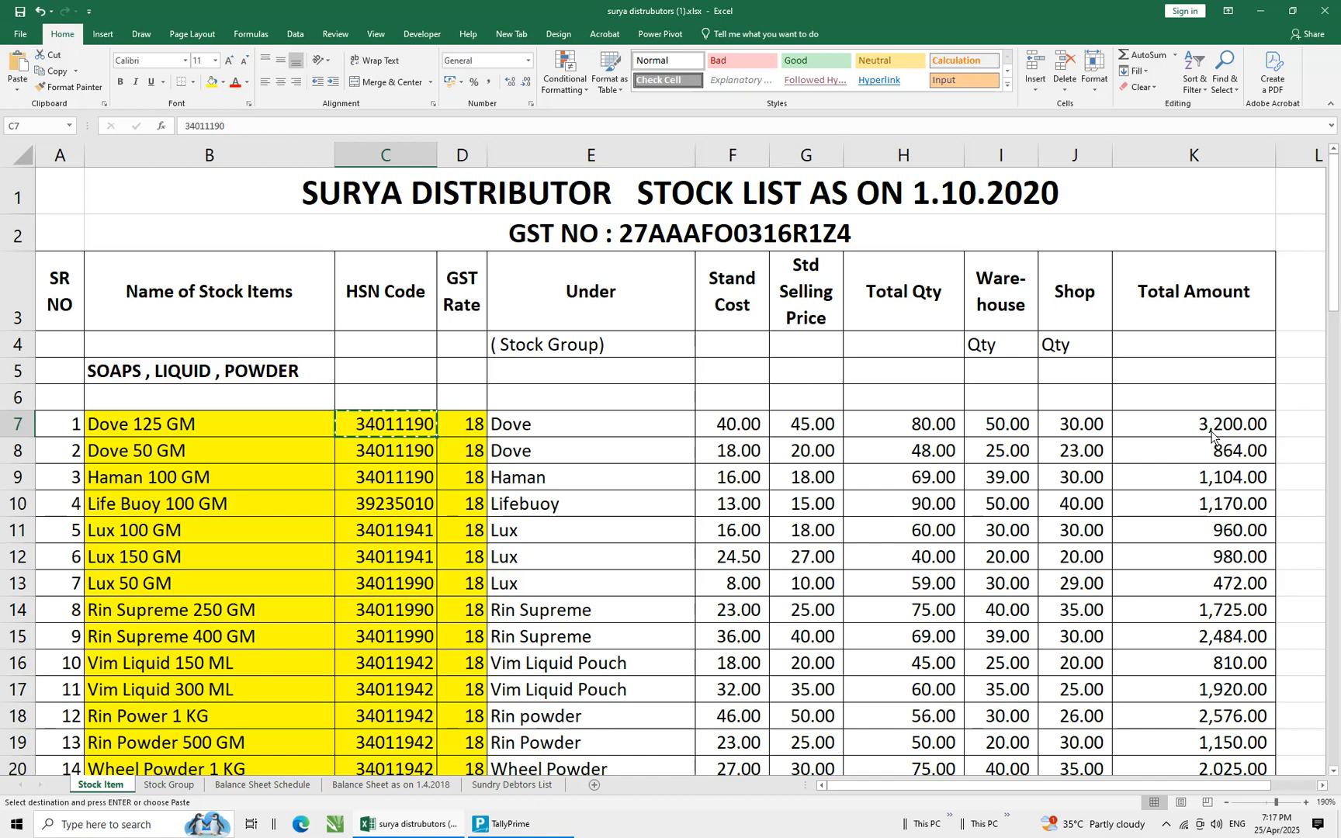
pyautogui.hotkey('alt', 'Tab')
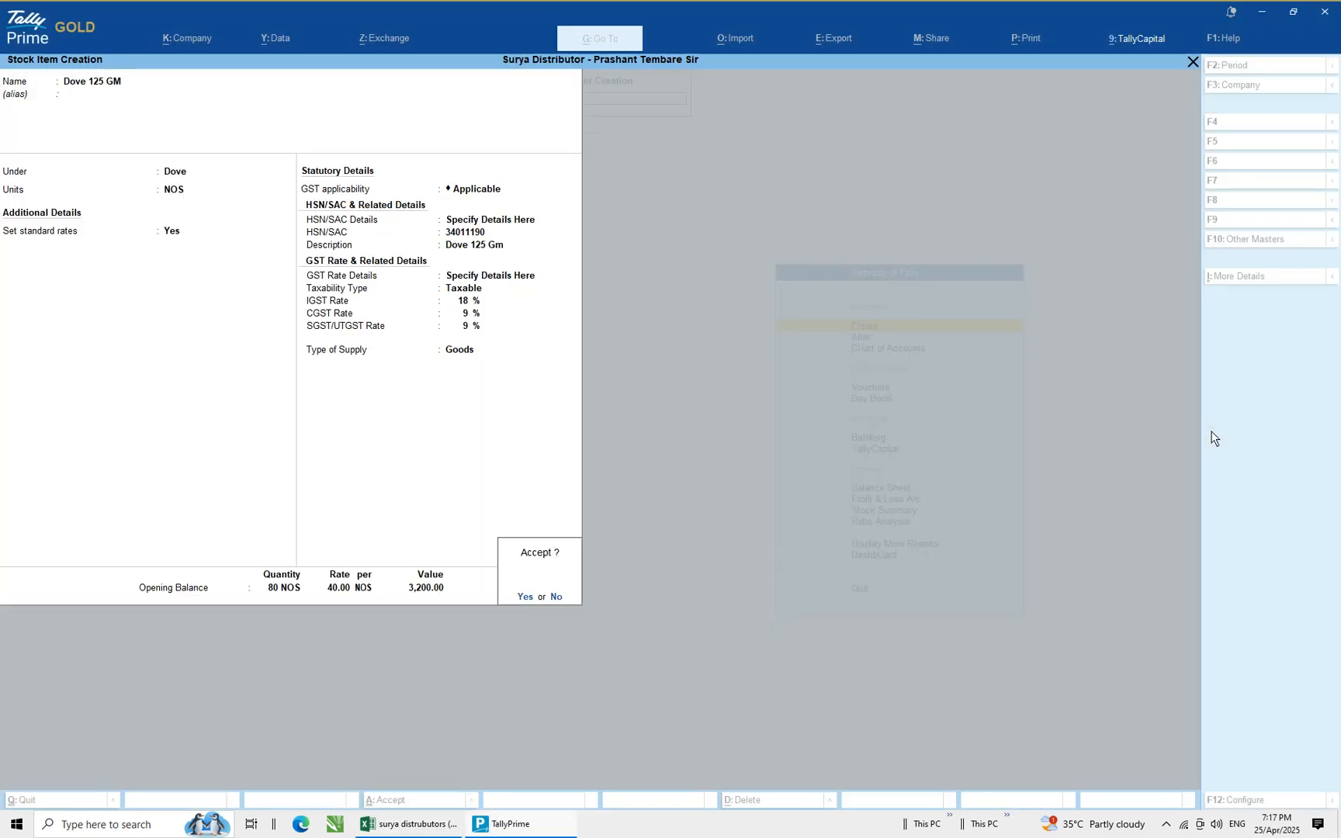
pyautogui.press('Return')
# Copy the next item name from the spreadsheet and enter it as the new stock item name Dove 50 GM
pyautogui.hotkey('alt', 'Tab')
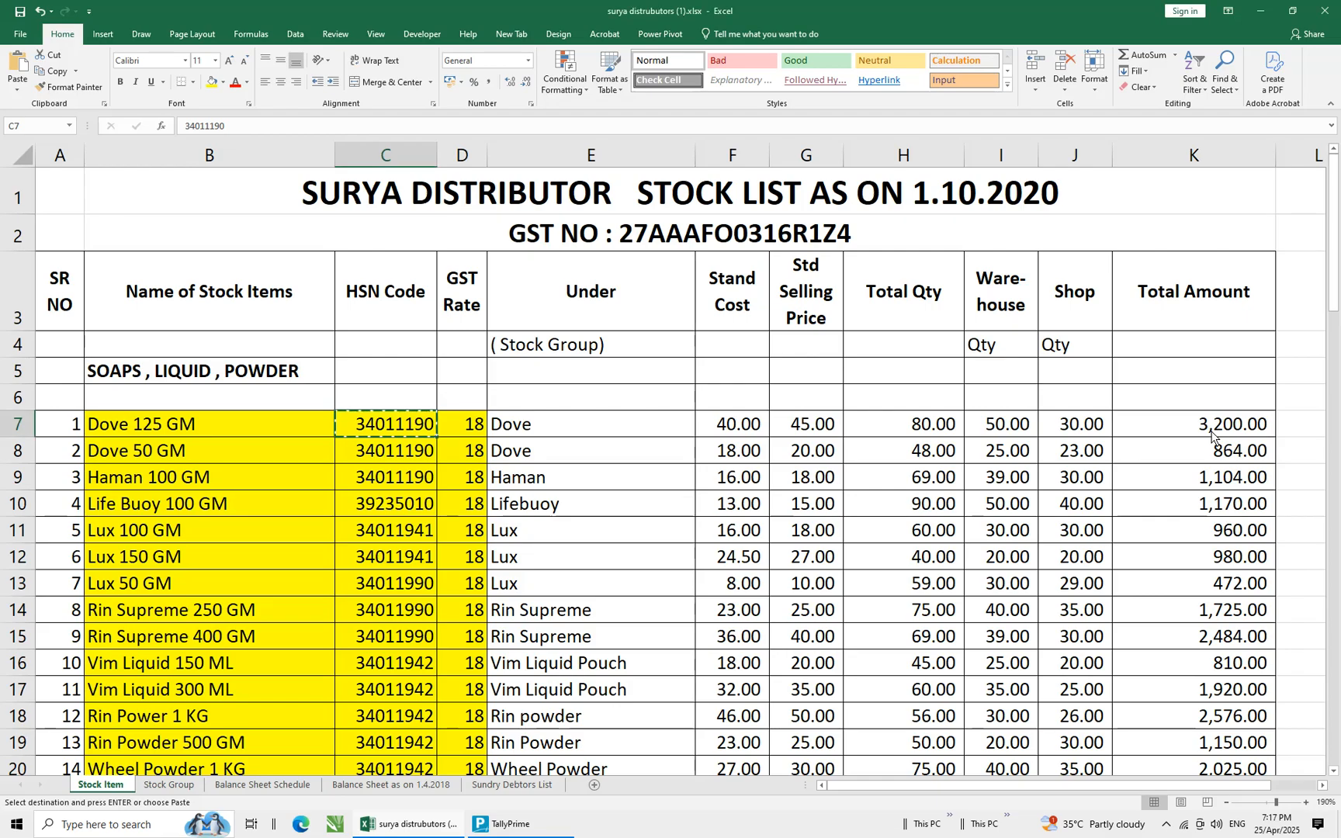
pyautogui.press('Down')
pyautogui.press('Left')
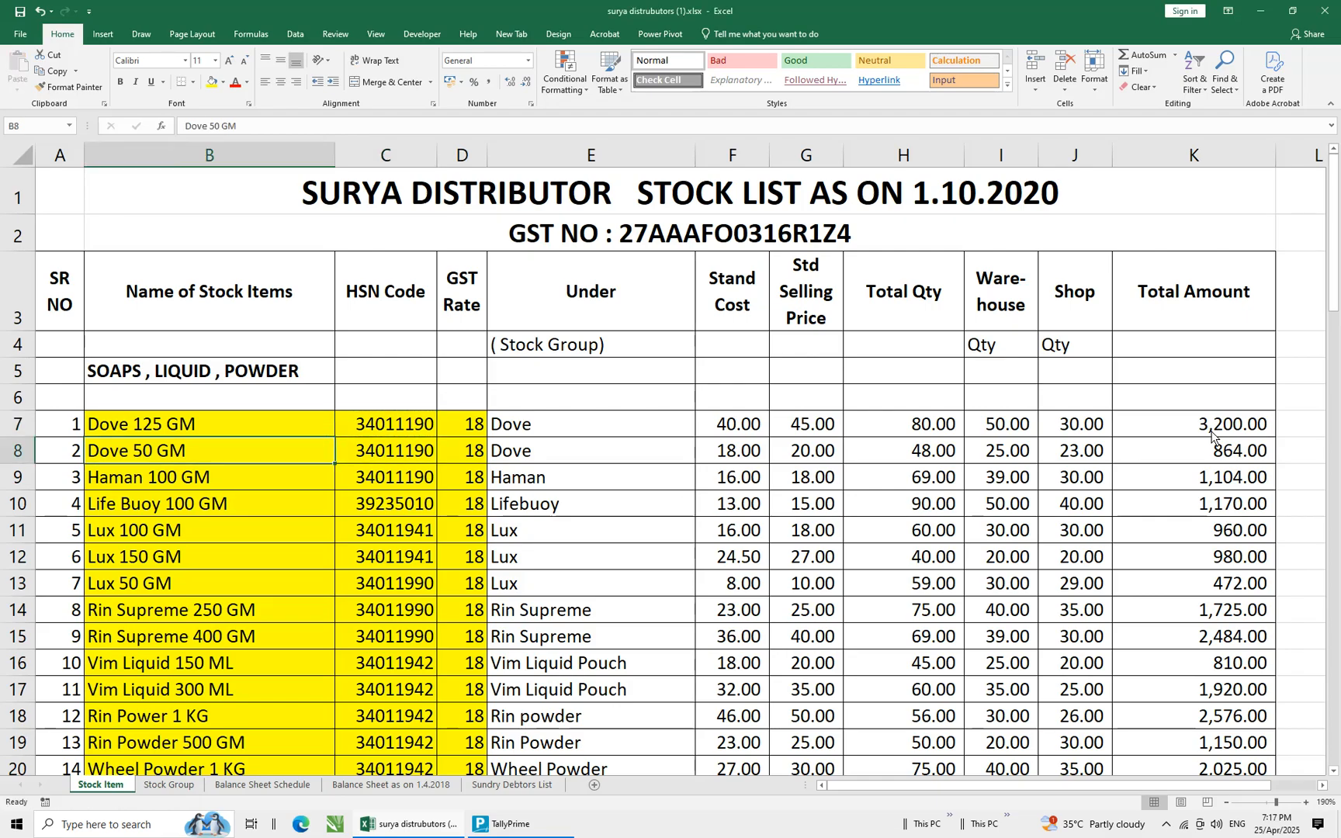
pyautogui.hotkey('ctrl', 'c')
pyautogui.hotkey('alt', 'Tab')
pyautogui.hotkey('ctrl', 'v')
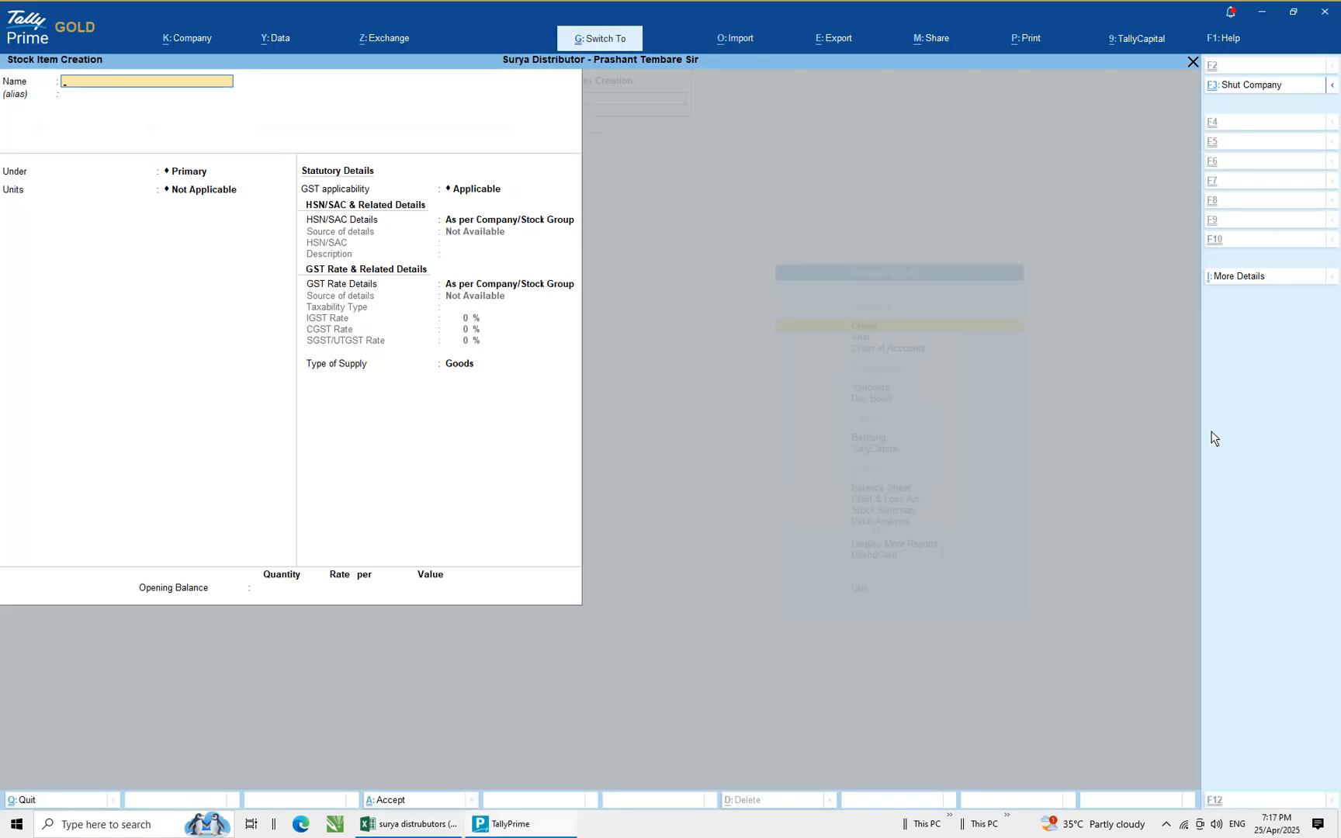
pyautogui.press('Return')
# Place Dove 50 GM under the Dove group with units NOS and set standard rates to Yes
pyautogui.press('Return')
pyautogui.write('Do')
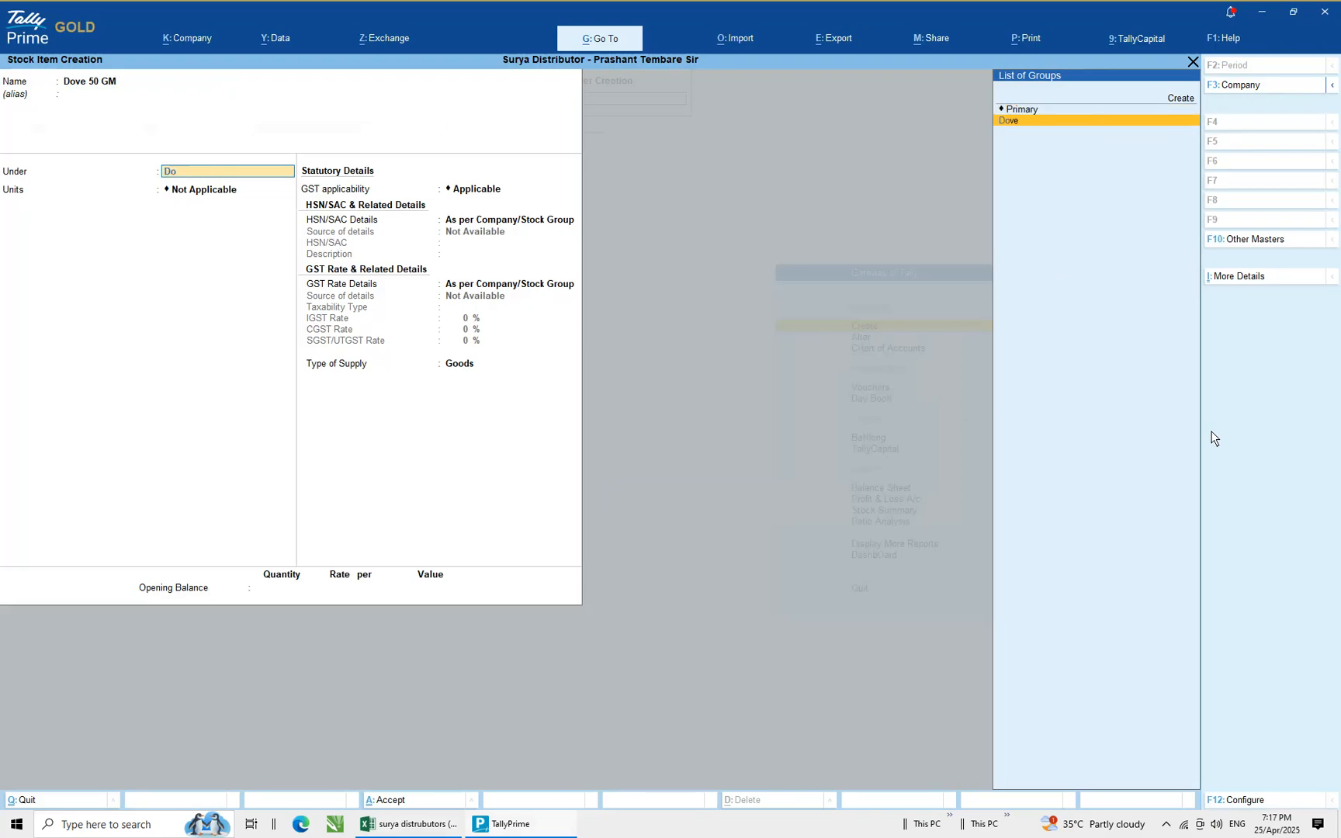
pyautogui.press('Return')
pyautogui.press('Return')
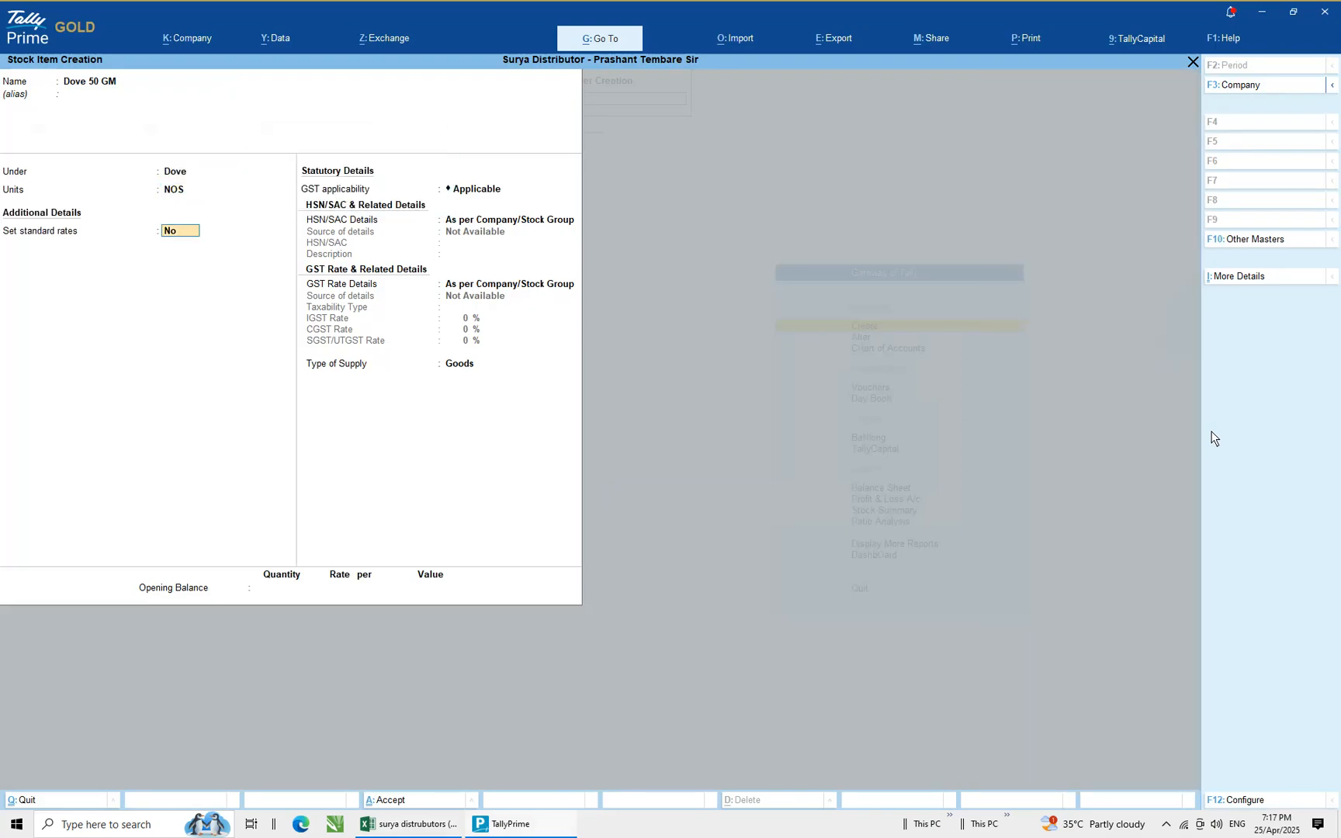
pyautogui.write('yes')
pyautogui.press('Return')
# Set the standard cost to 18 and the standard selling price to 20 from 1-Oct-20
pyautogui.press('Return')
pyautogui.hotkey('alt', 'Tab')
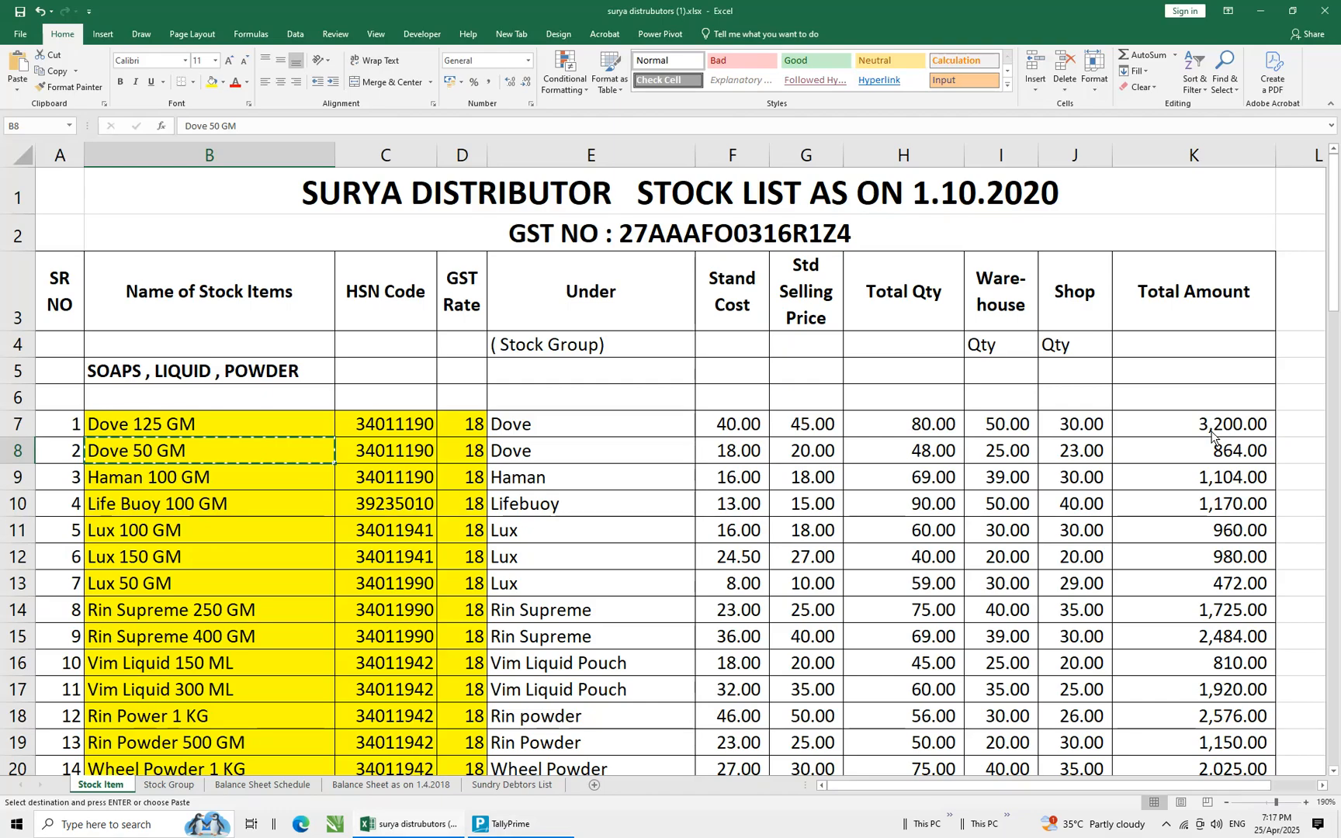
pyautogui.hotkey('alt', 'Tab')
pyautogui.write('18')
pyautogui.press('Return')
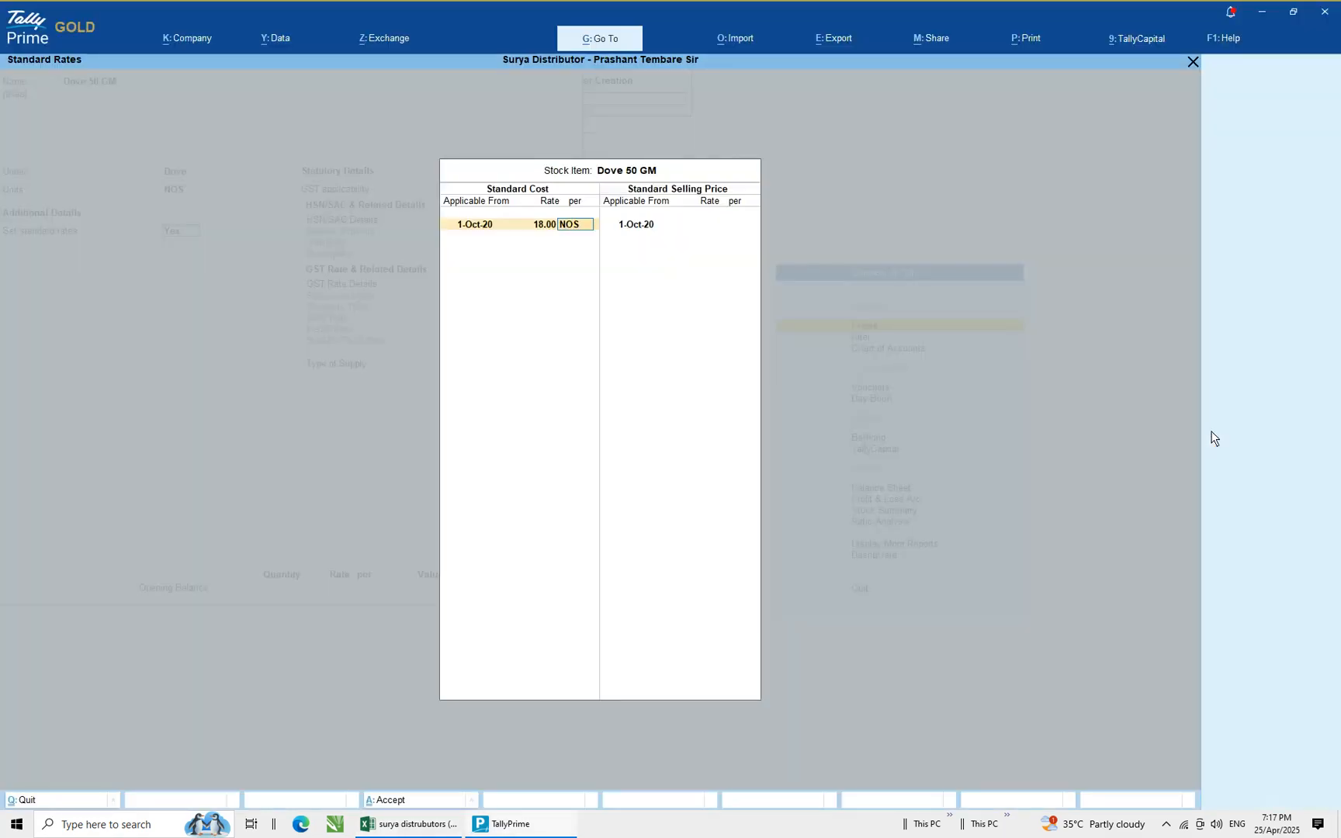
pyautogui.press('Return')
pyautogui.press('Return')
pyautogui.write('20')
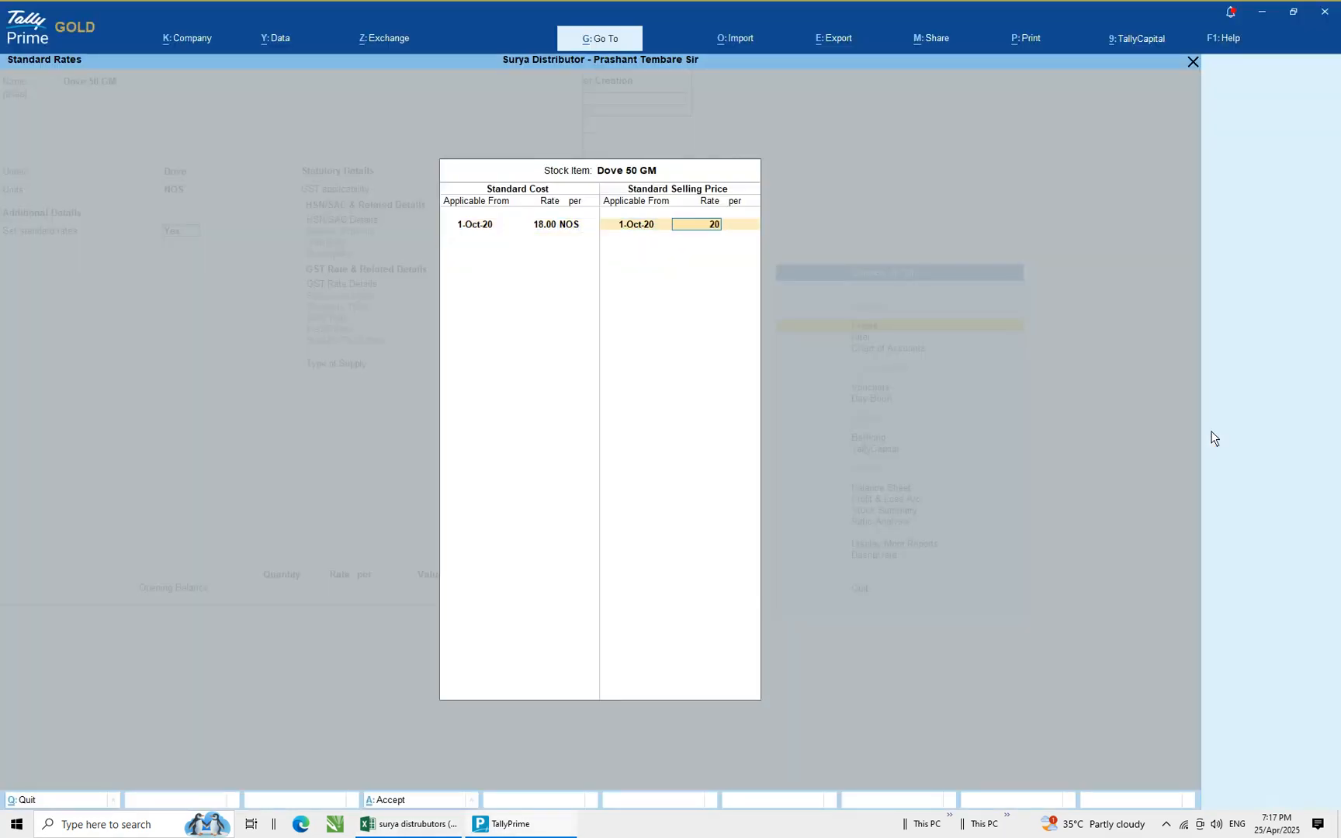
pyautogui.press('Return')
# Choose to specify HSN/SAC details here and paste the HSN code 34011190 copied from the spreadsheet
pyautogui.press('Return')
pyautogui.press('Return')
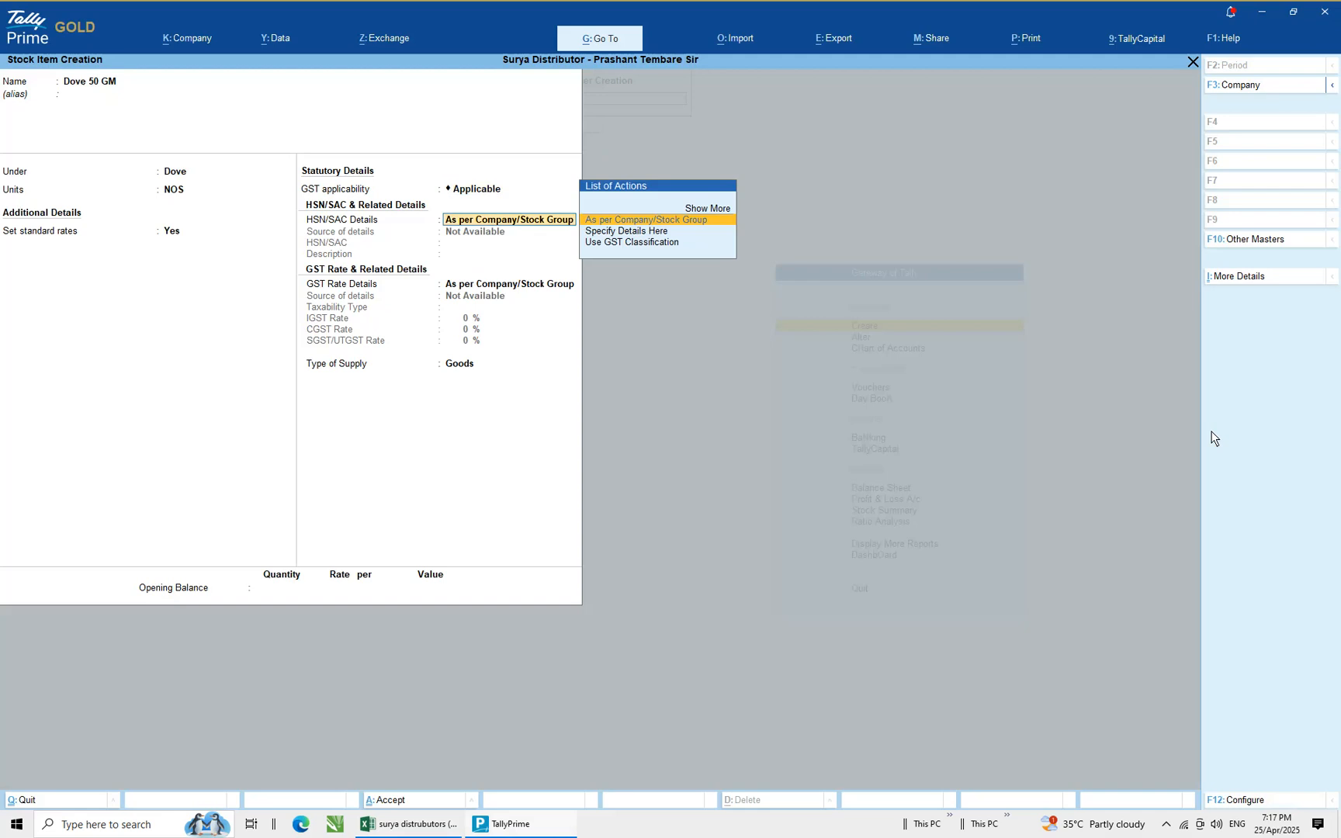
pyautogui.press('Down')
pyautogui.press('Return')
pyautogui.press('Return')
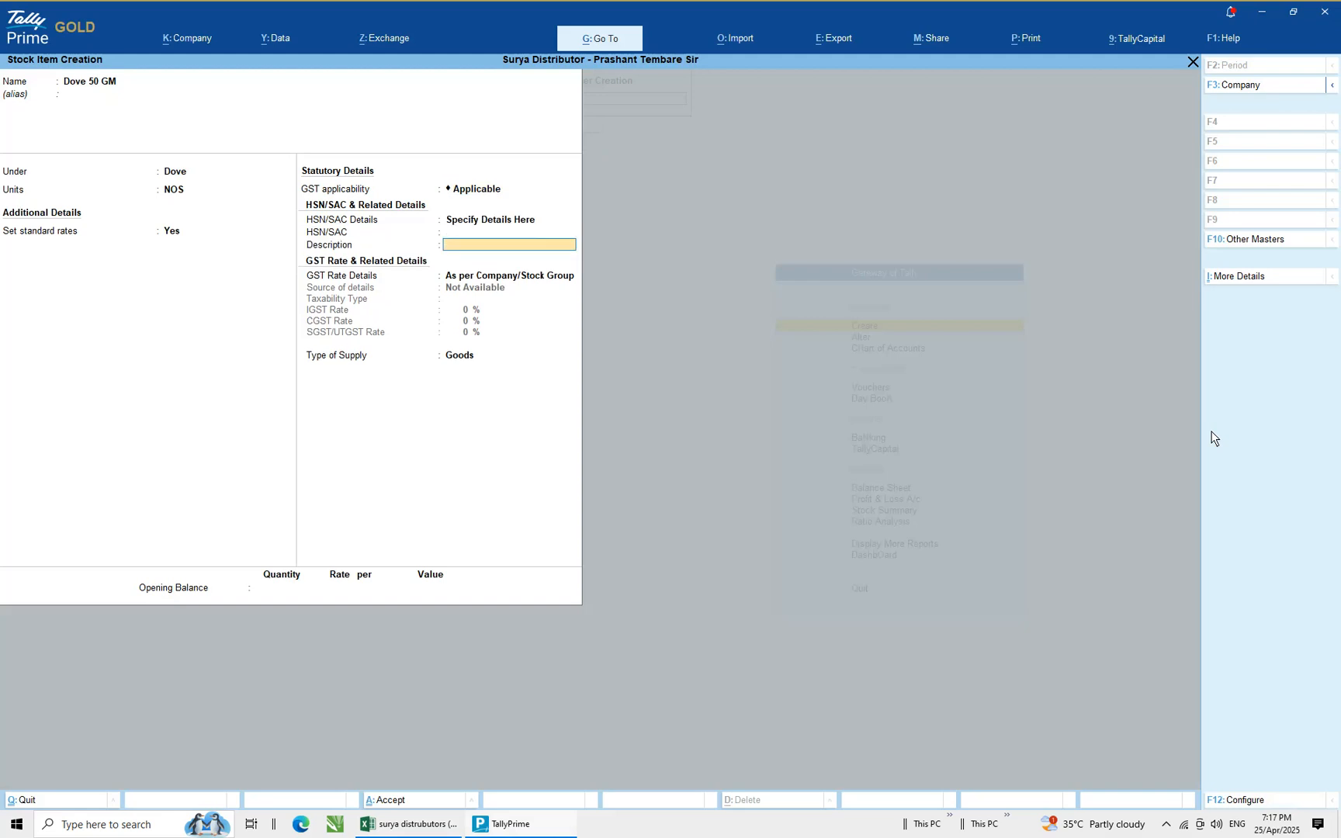
pyautogui.hotkey('alt', 'Tab')
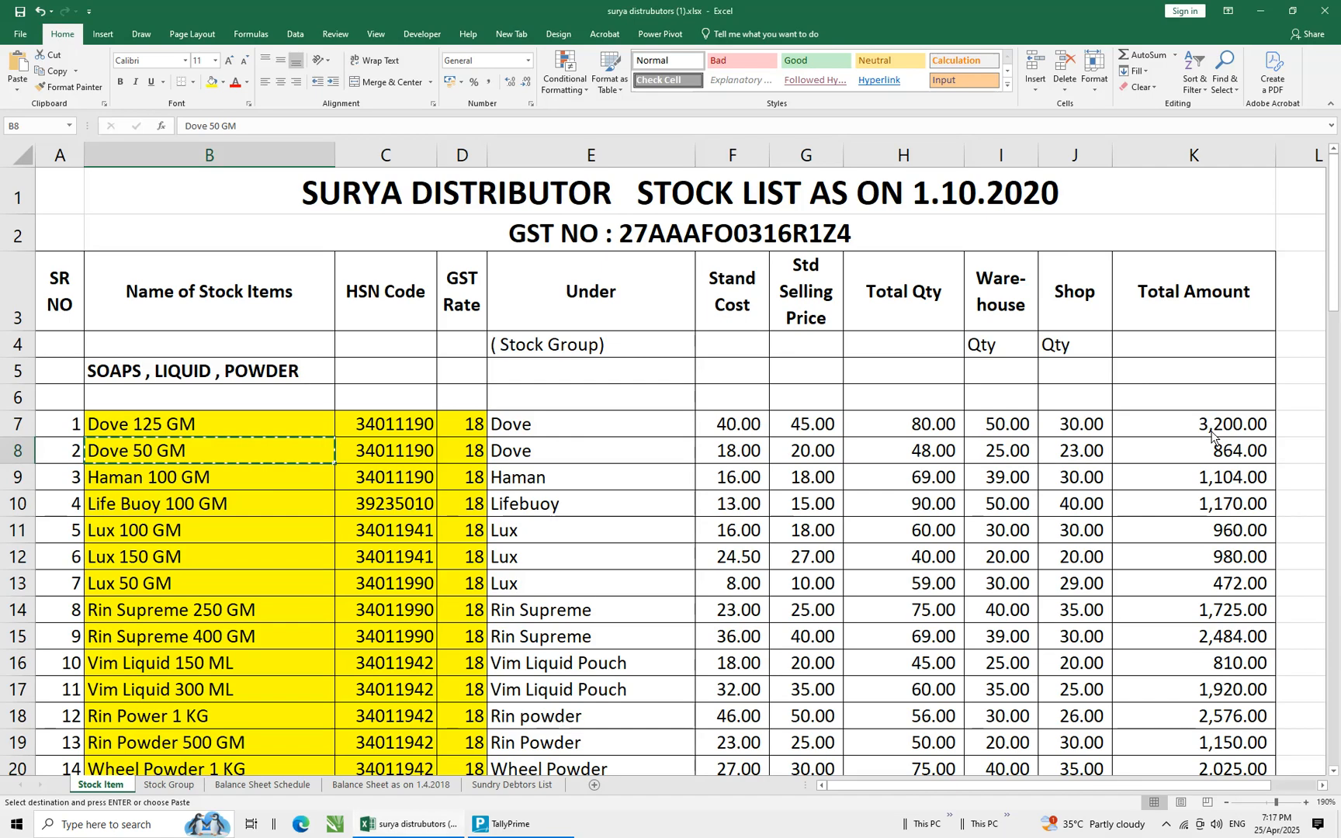
pyautogui.press('Escape')
pyautogui.press('Right')
pyautogui.hotkey('ctrl', 'c')
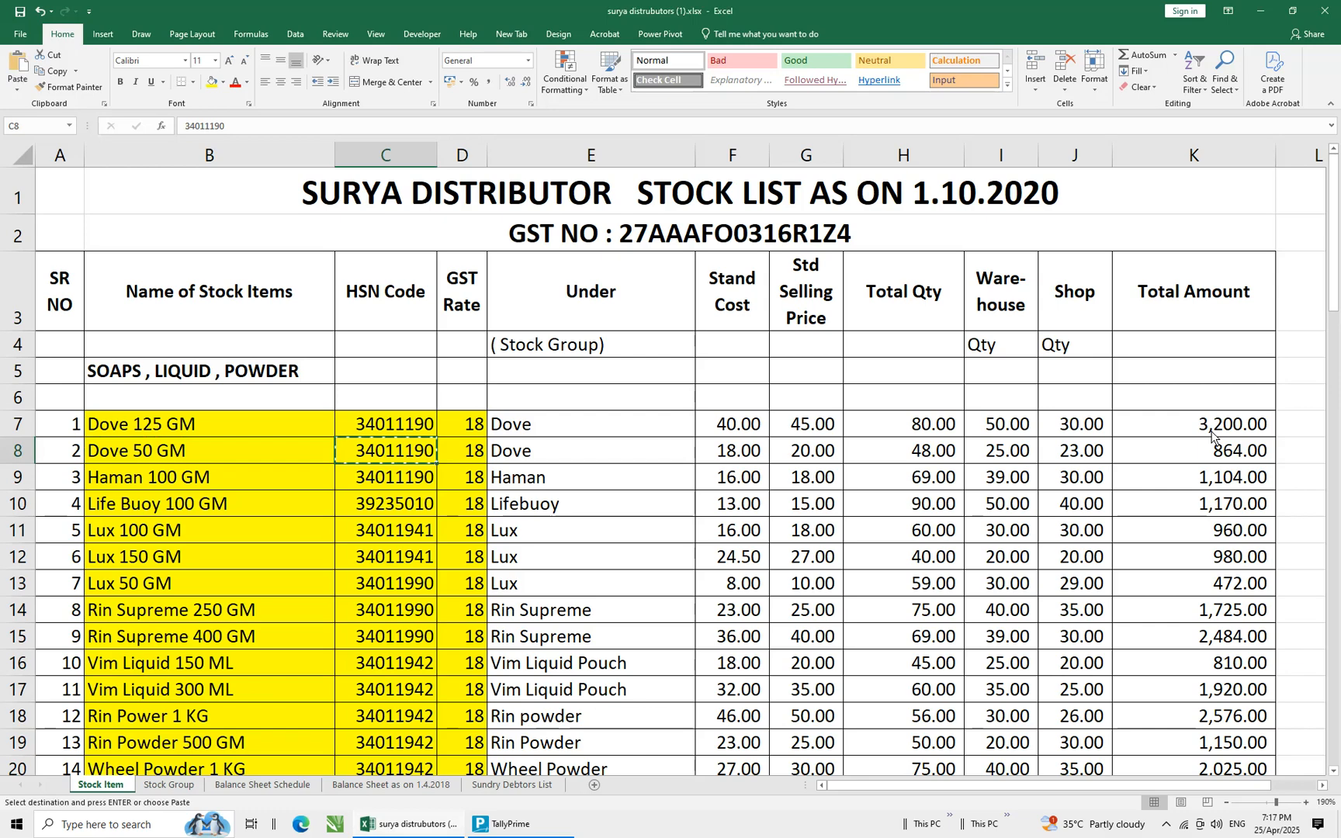
pyautogui.hotkey('alt', 'Tab')
pyautogui.hotkey('ctrl', 'v')
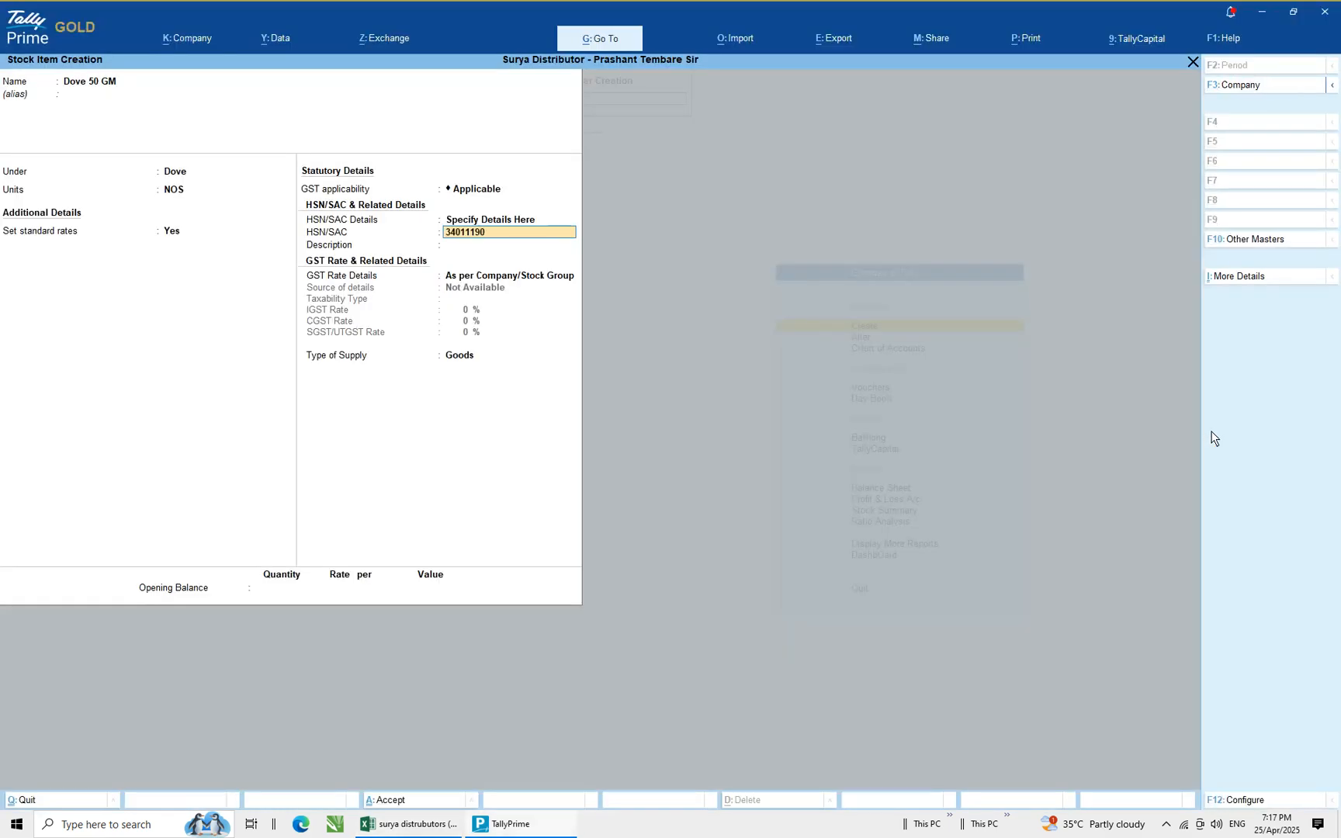
# Enter Dove 50 GM as the HSN description
pyautogui.press('Return')
pyautogui.write('Do')
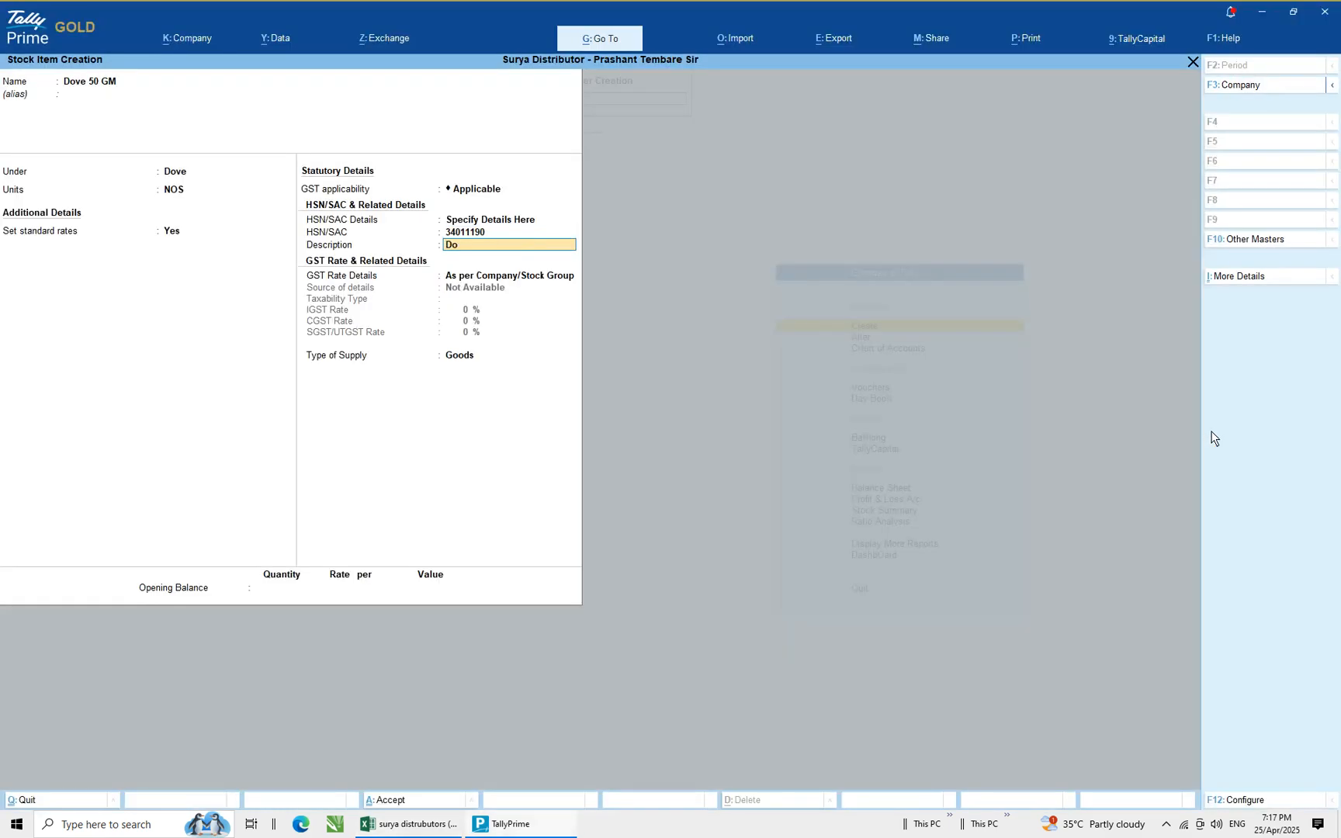
pyautogui.write('ve 50 GM')
pyautogui.press('Return')
# Choose to specify GST rate details here with Taxable as the taxability type
pyautogui.press('Down')
pyautogui.press('Return')
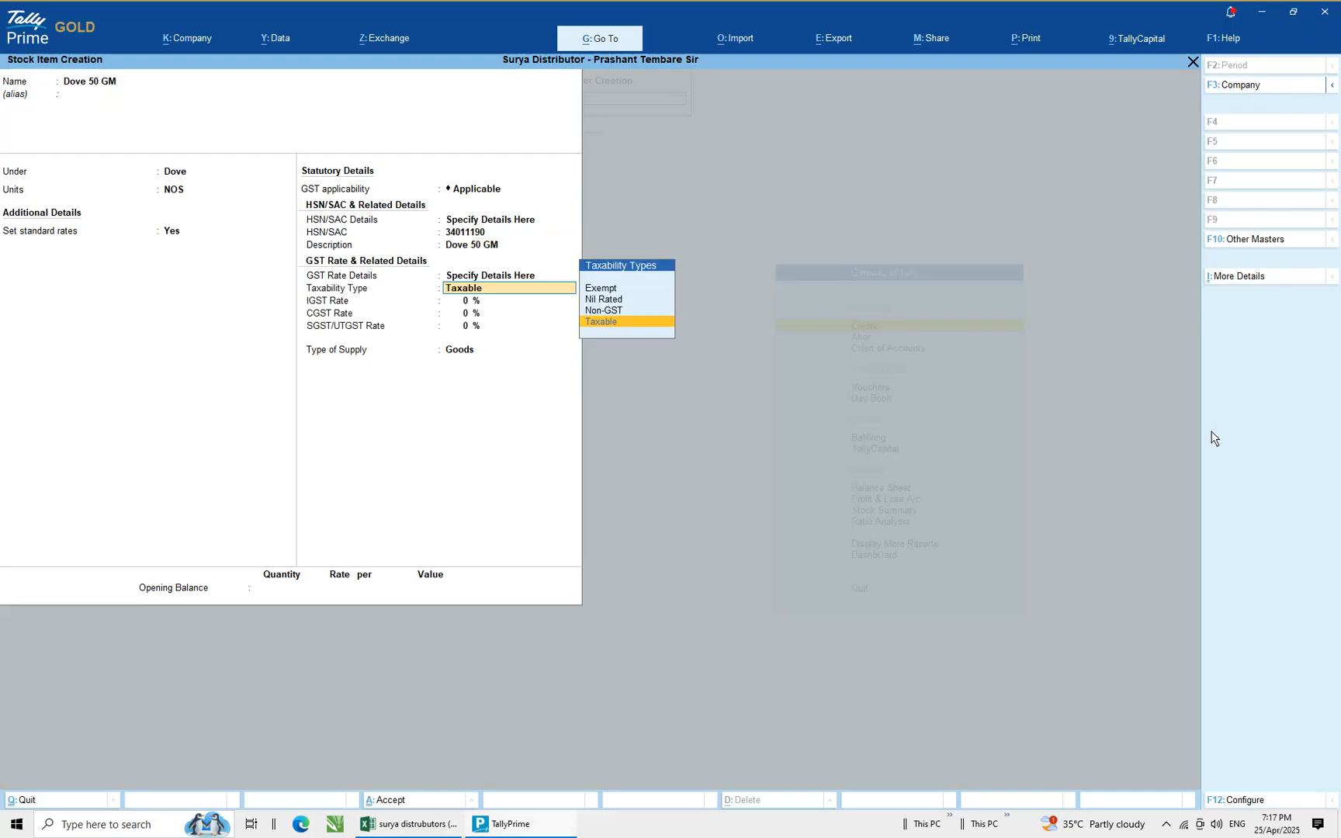
pyautogui.press('Return')
pyautogui.hotkey('alt', 'Tab')
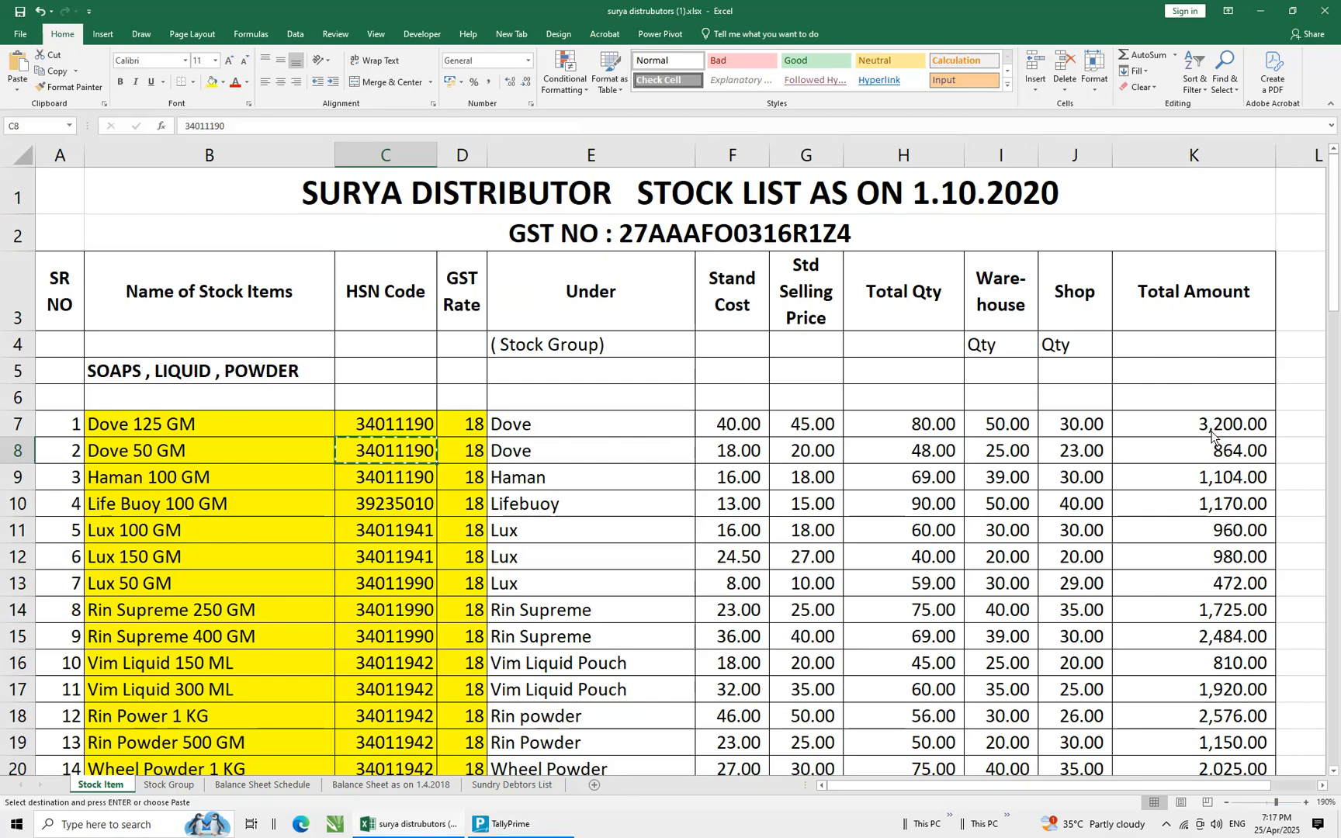
pyautogui.hotkey('alt', 'Tab')
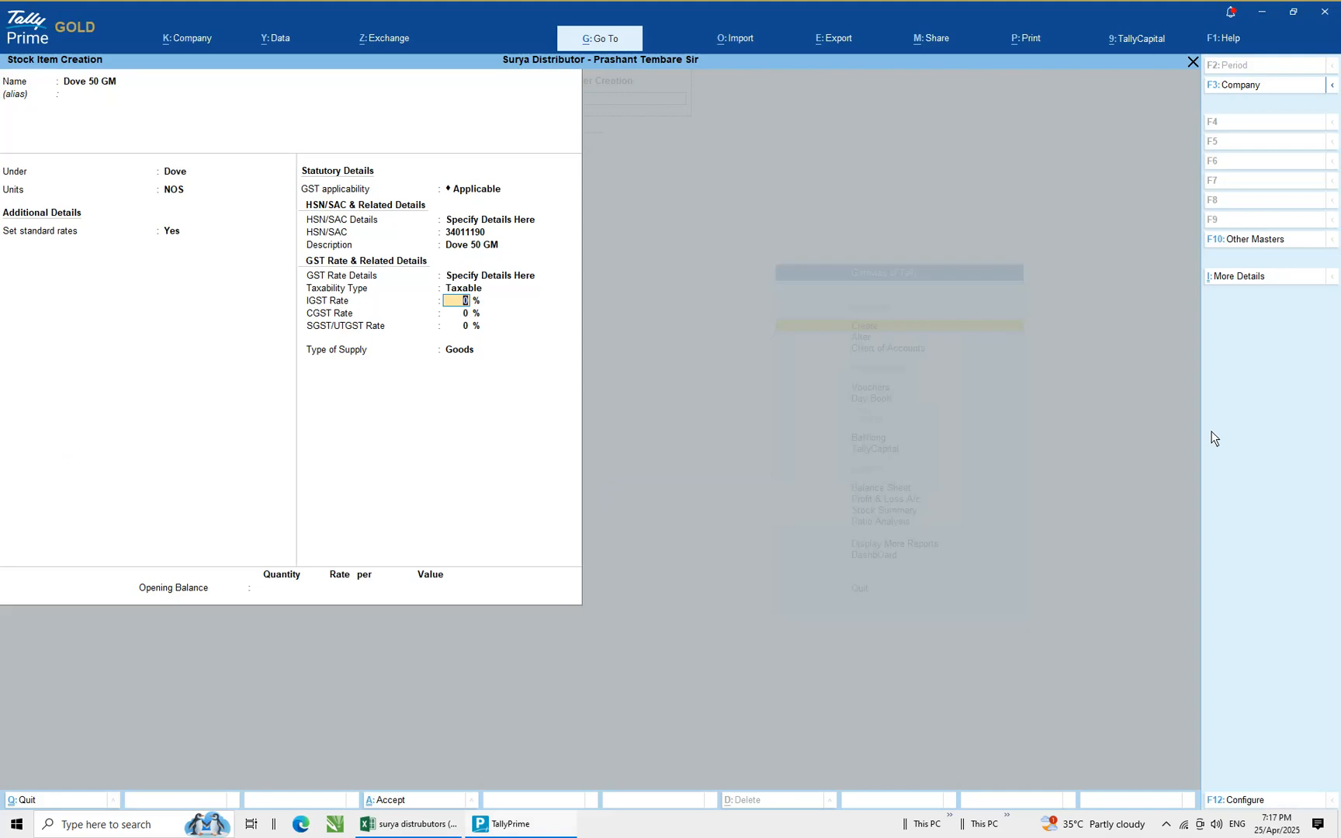
# Set the IGST rate to 18 % and accept Goods as the type of supply
pyautogui.write('18')
pyautogui.press('Return')
pyautogui.press('Return')
pyautogui.press('Return')
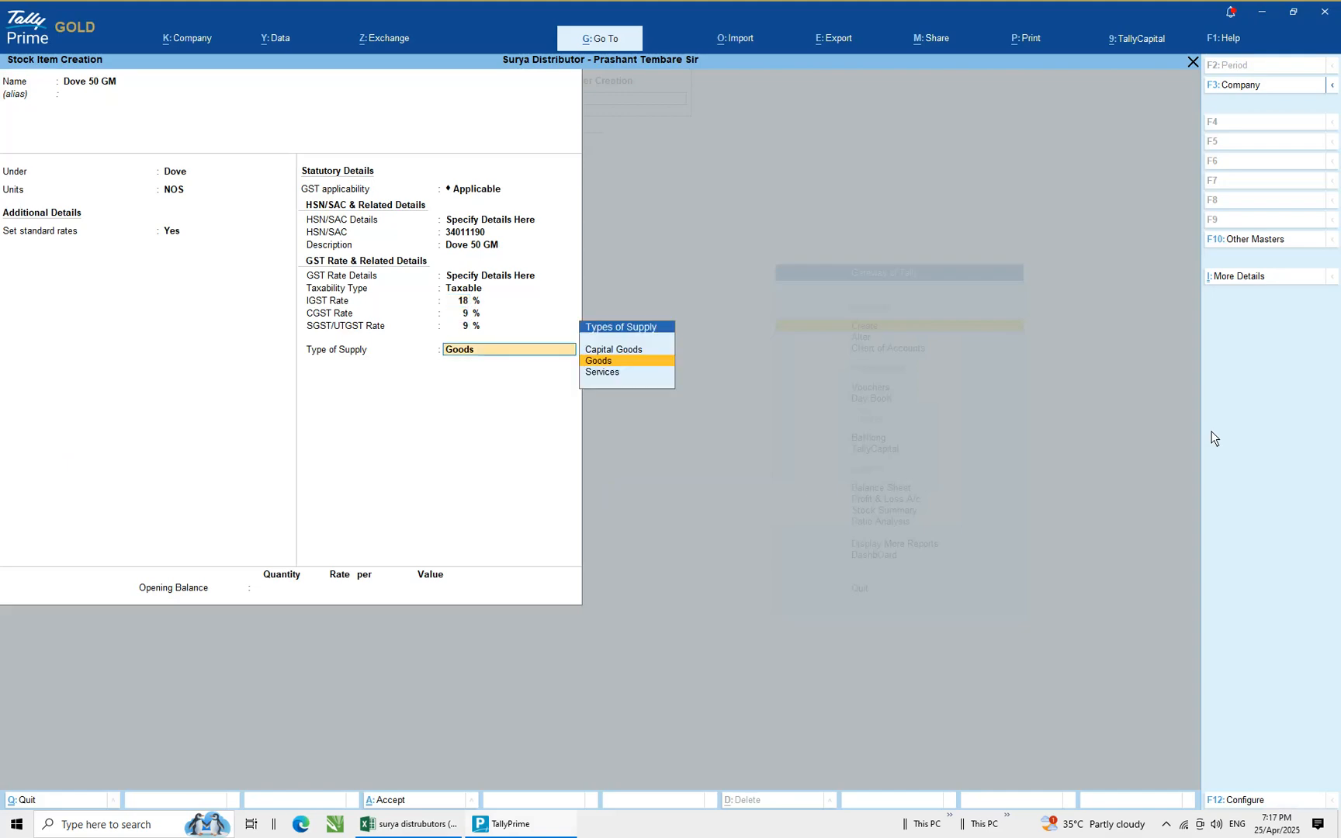
pyautogui.press('Return')
# Enter an opening balance quantity of 48
pyautogui.hotkey('alt', 'Tab')
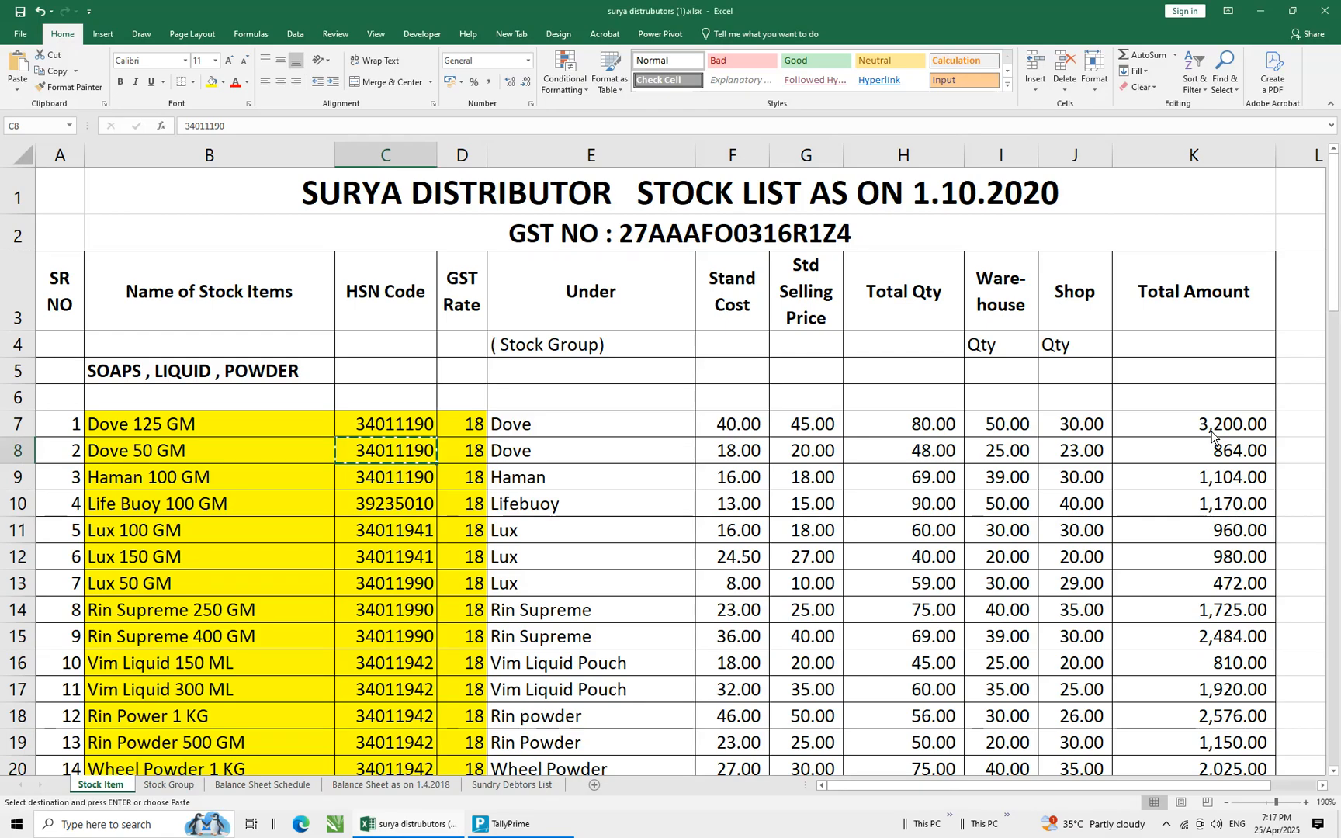
pyautogui.hotkey('alt', 'Tab')
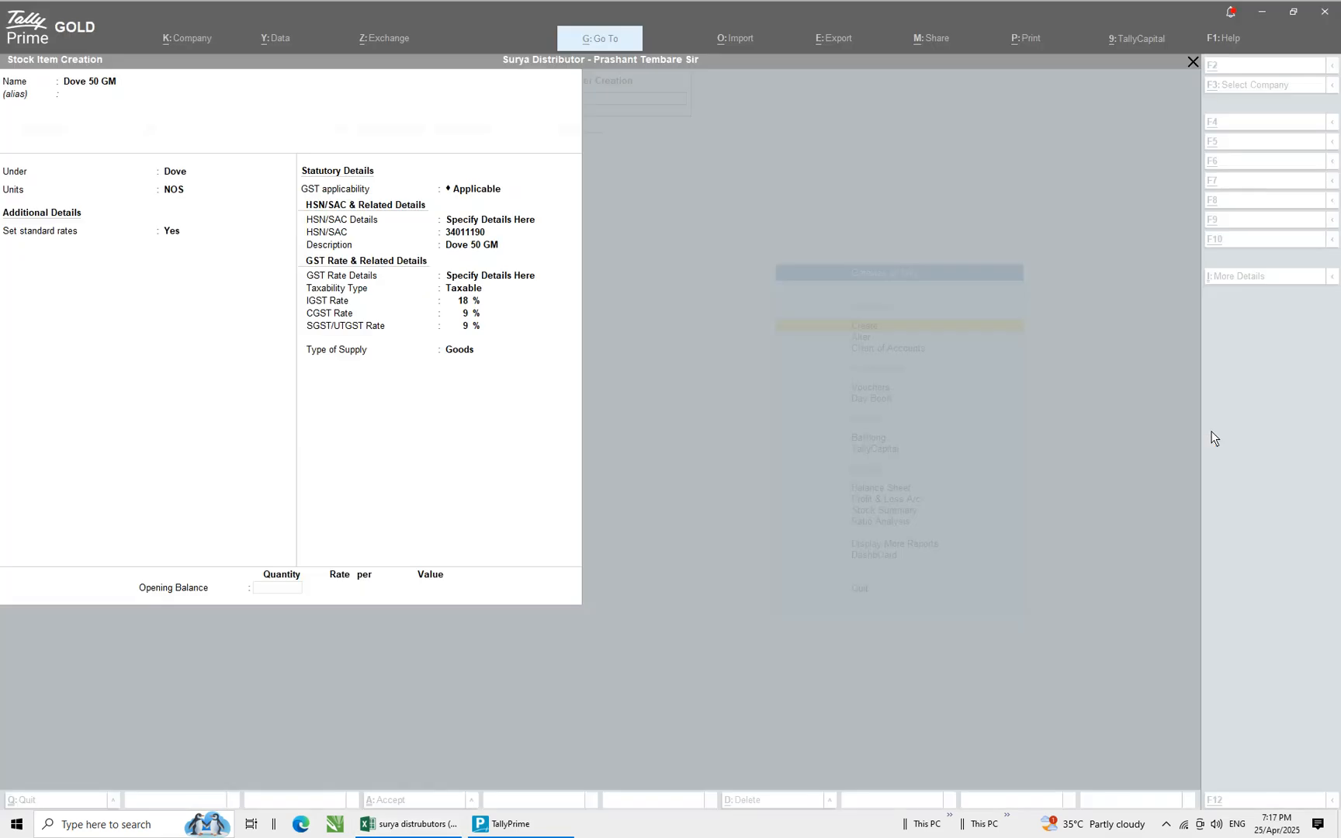
pyautogui.write('48')
pyautogui.press('Return')
# Allocate 25 NOS of the opening balance to the Warehouse godown at a rate of 18
pyautogui.press('Down')
pyautogui.press('Down')
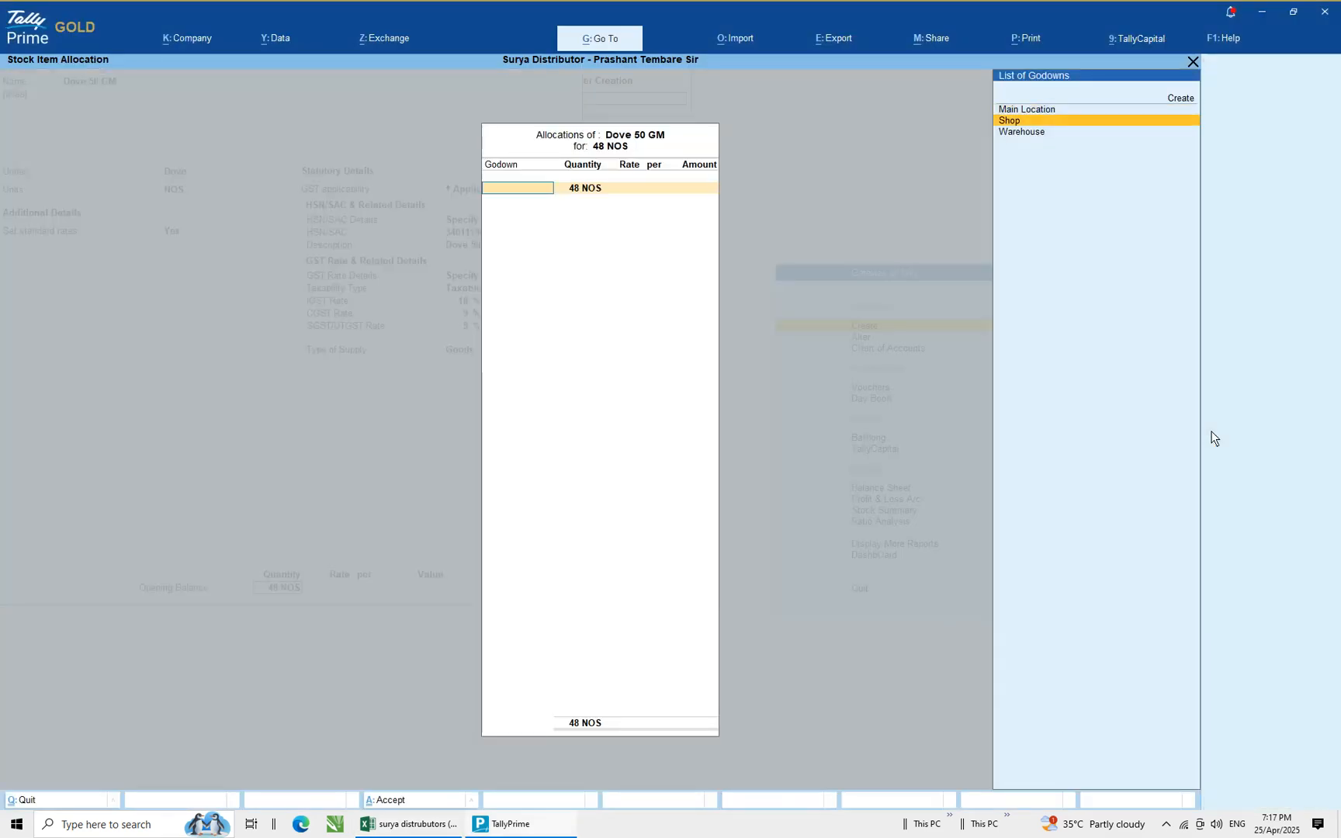
pyautogui.press('Return')
pyautogui.hotkey('alt', 'Tab')
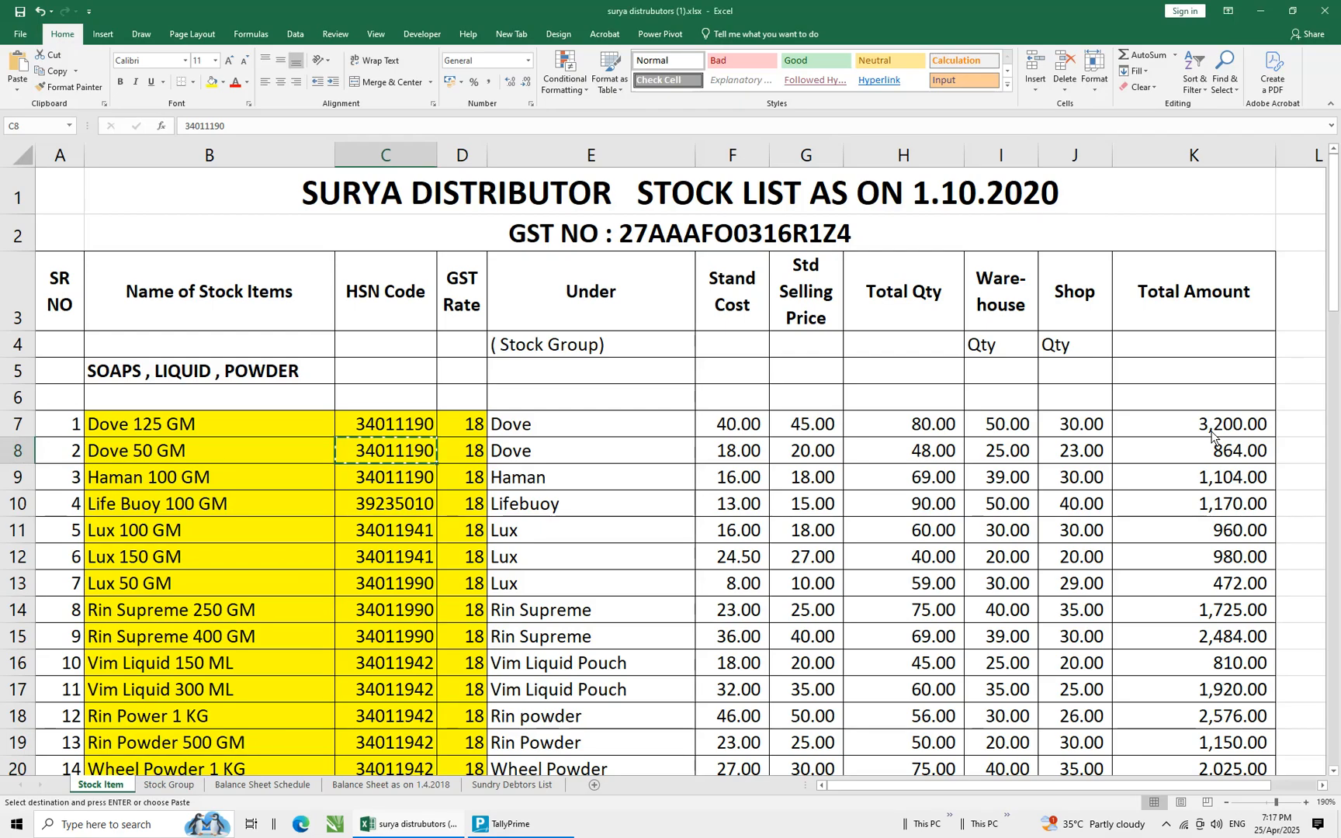
pyautogui.hotkey('alt', 'Tab')
pyautogui.write('25')
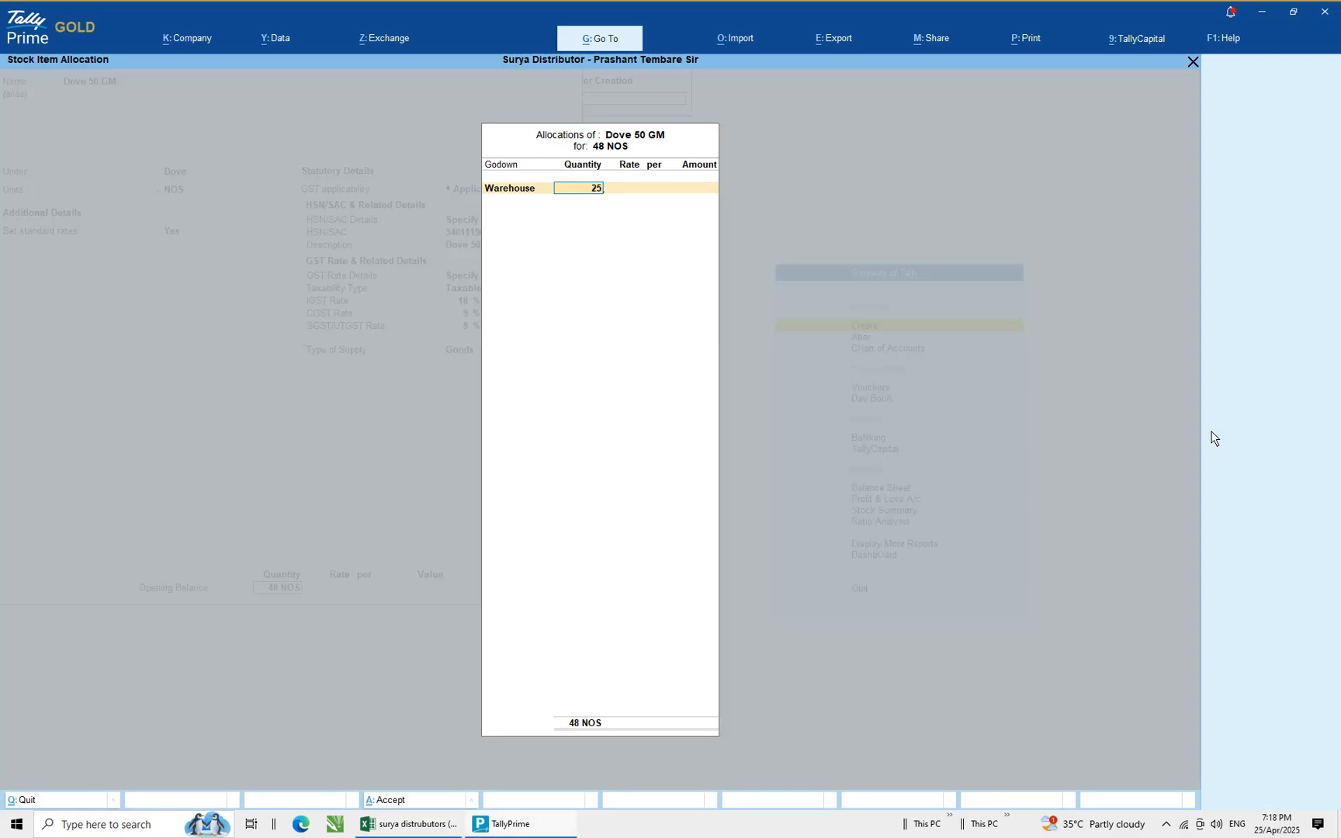
pyautogui.press('Return')
pyautogui.write('18')
pyautogui.press('Return')
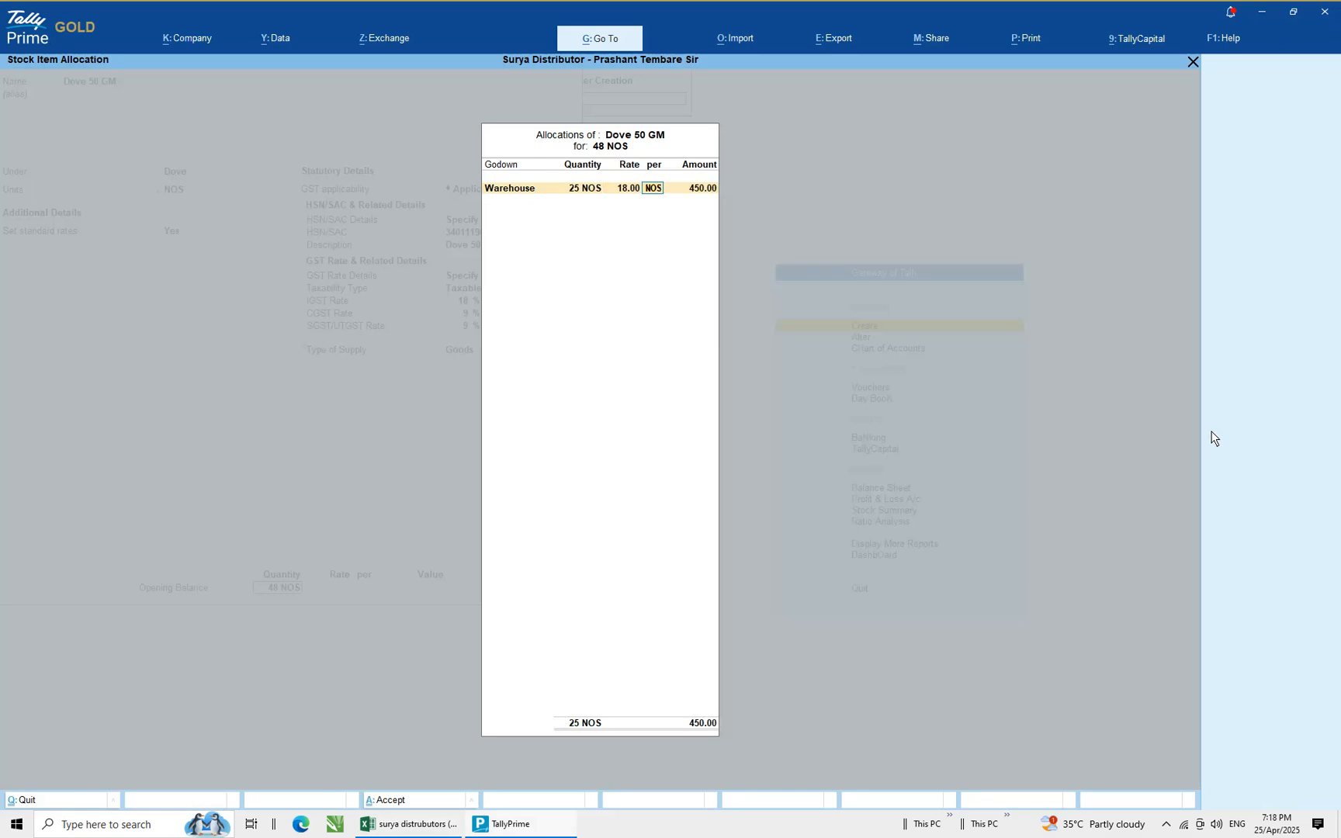
# Allocate the remaining 23 NOS to the Shop godown at a rate of 18
pyautogui.press('Return')
pyautogui.press('Return')
pyautogui.press('Down')
pyautogui.press('Return')
pyautogui.press('Return')
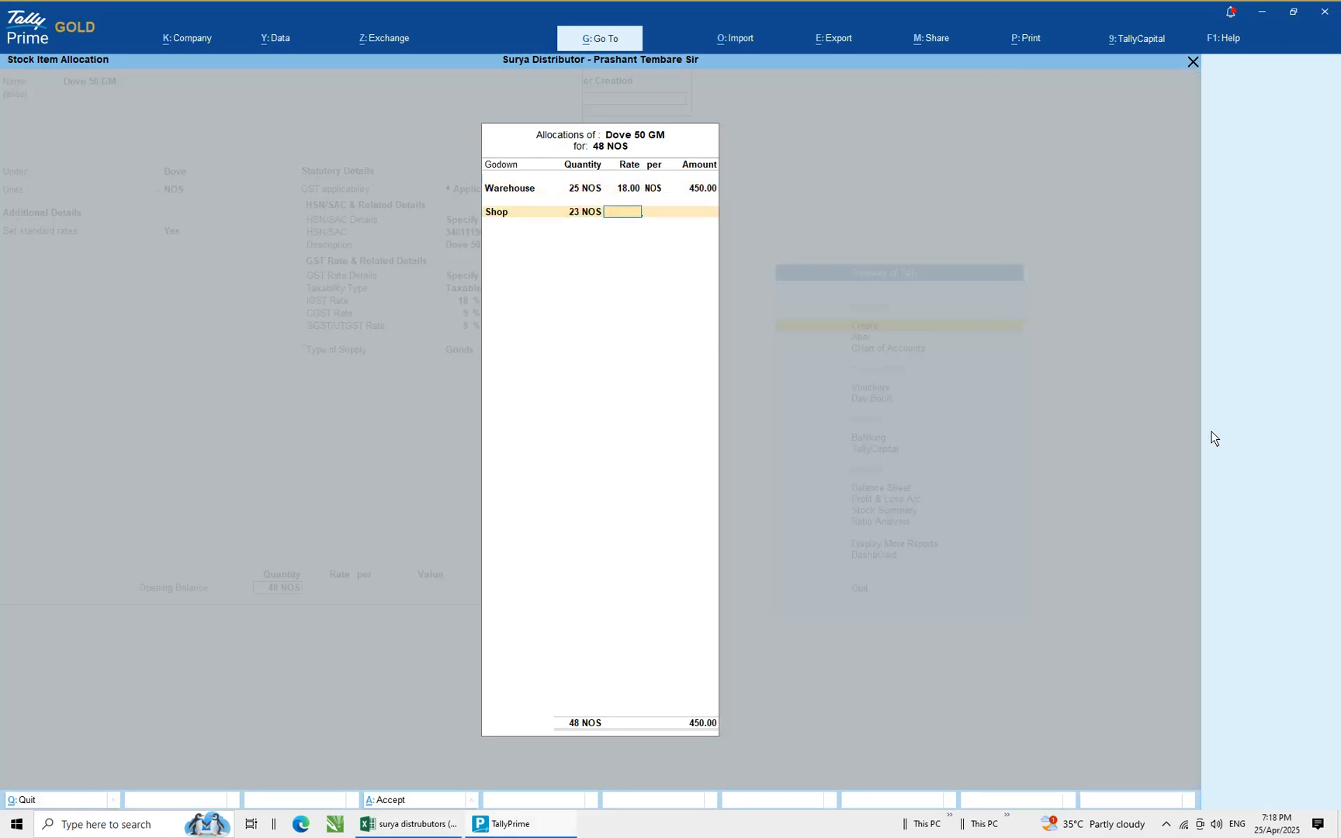
pyautogui.write('18')
pyautogui.press('Return')
pyautogui.press('Return')
# Check the spreadsheet total, close the allocation and save the Dove 50 GM stock item
pyautogui.hotkey('alt', 'Tab')
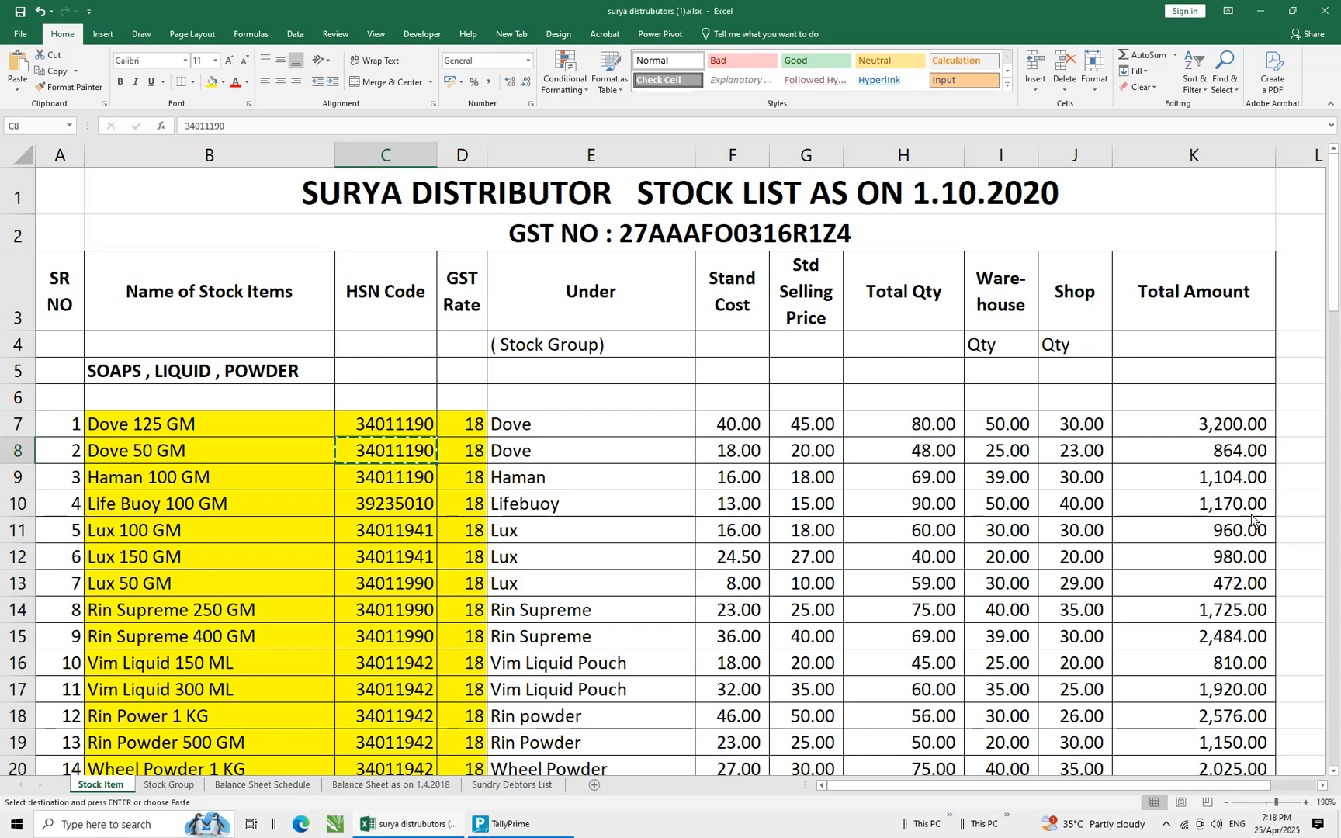
pyautogui.click(1224, 460)
pyautogui.hotkey('alt', 'Tab')
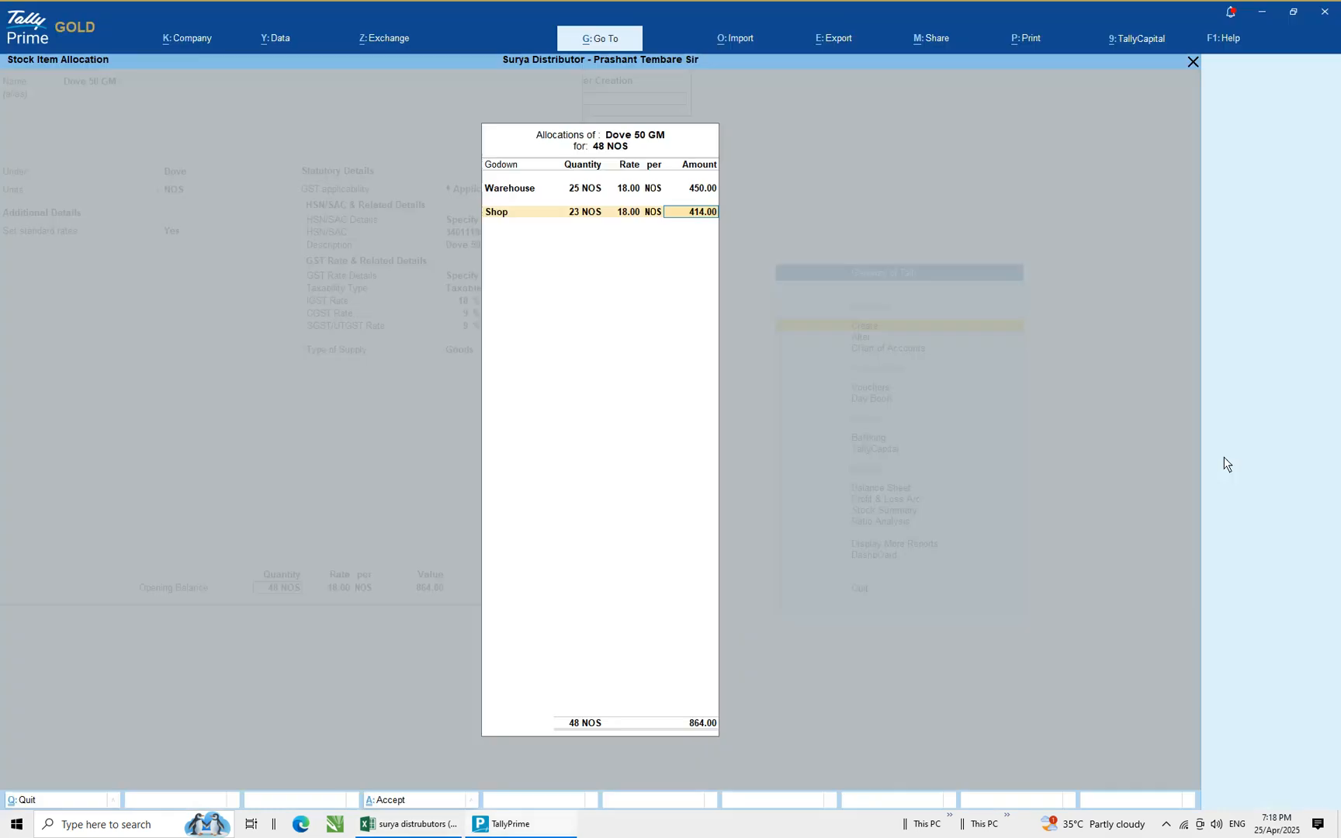
pyautogui.press('Return')
pyautogui.press('Return')
pyautogui.press('Return')
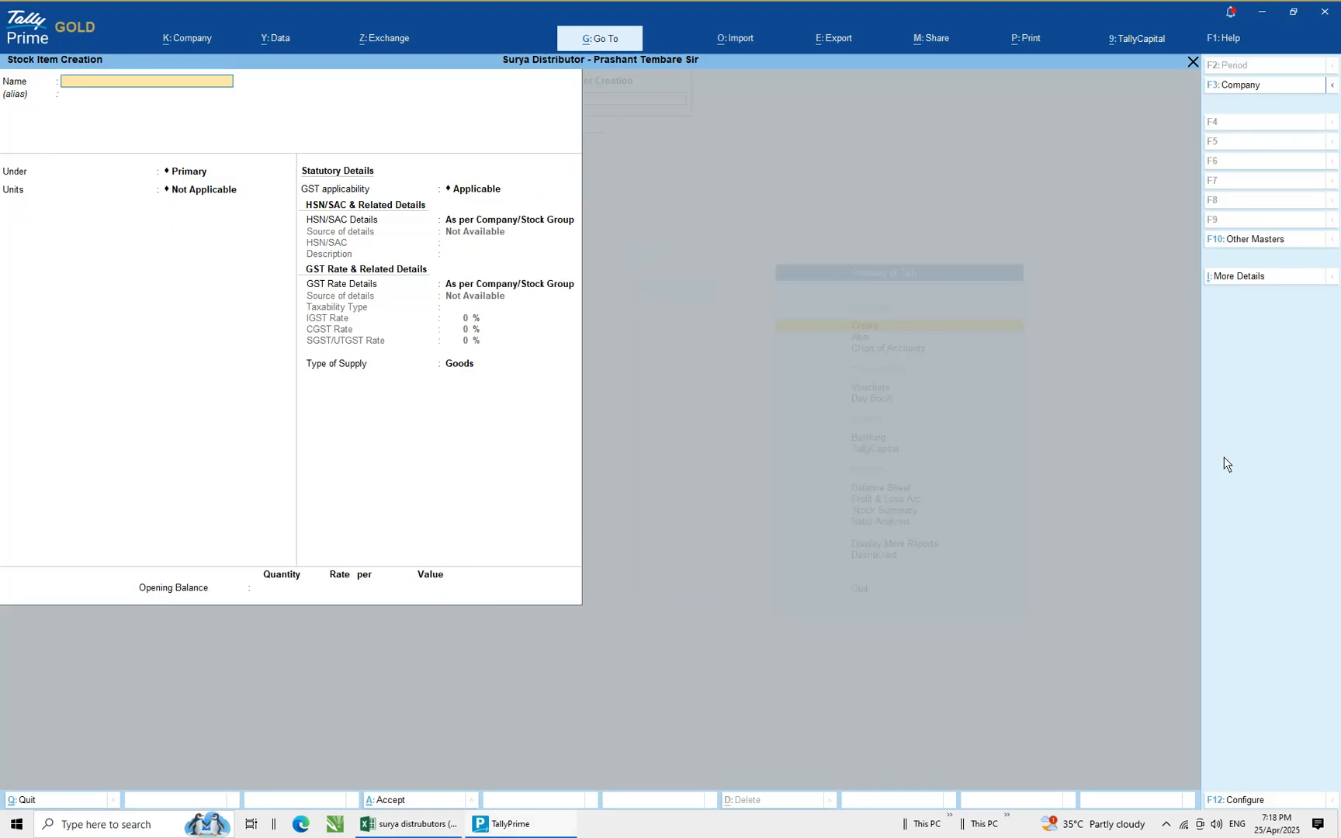
# Copy the item name Haman 100 GM from the spreadsheet and enter it as the new stock item's name
pyautogui.hotkey('alt', 'Tab')
pyautogui.press('Escape')
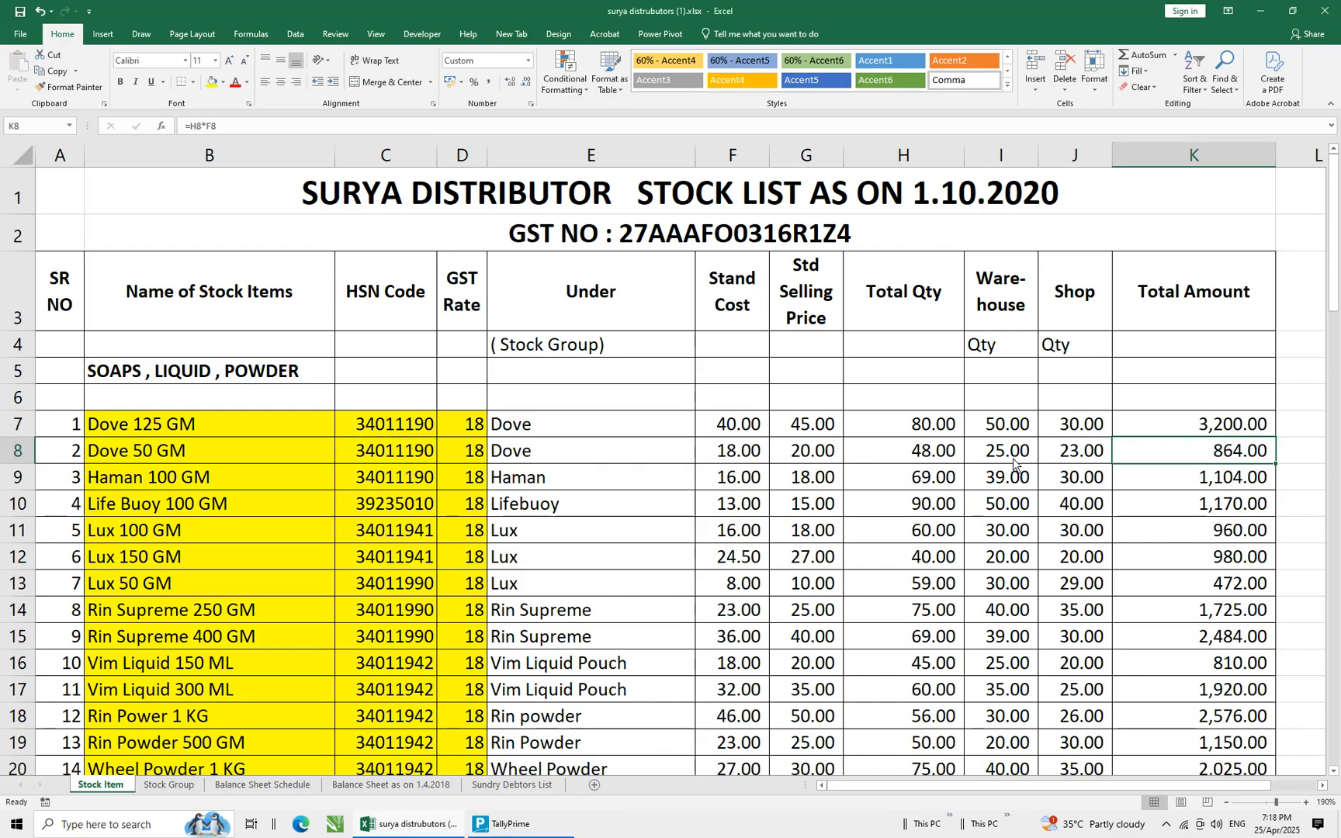
pyautogui.click(160, 466)
pyautogui.hotkey('ctrl', 'c')
pyautogui.hotkey('alt', 'Tab')
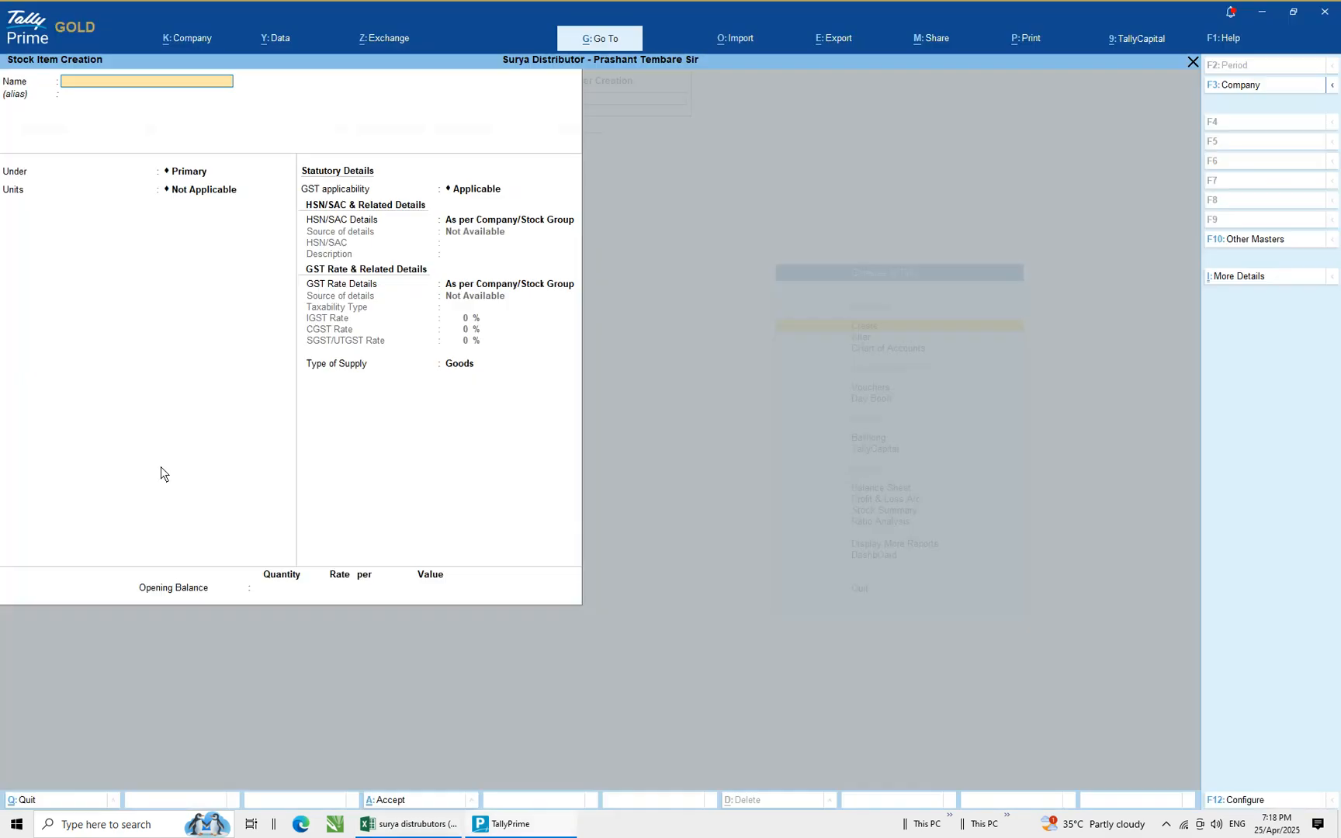
pyautogui.hotkey('ctrl', 'v')
pyautogui.press('Return')
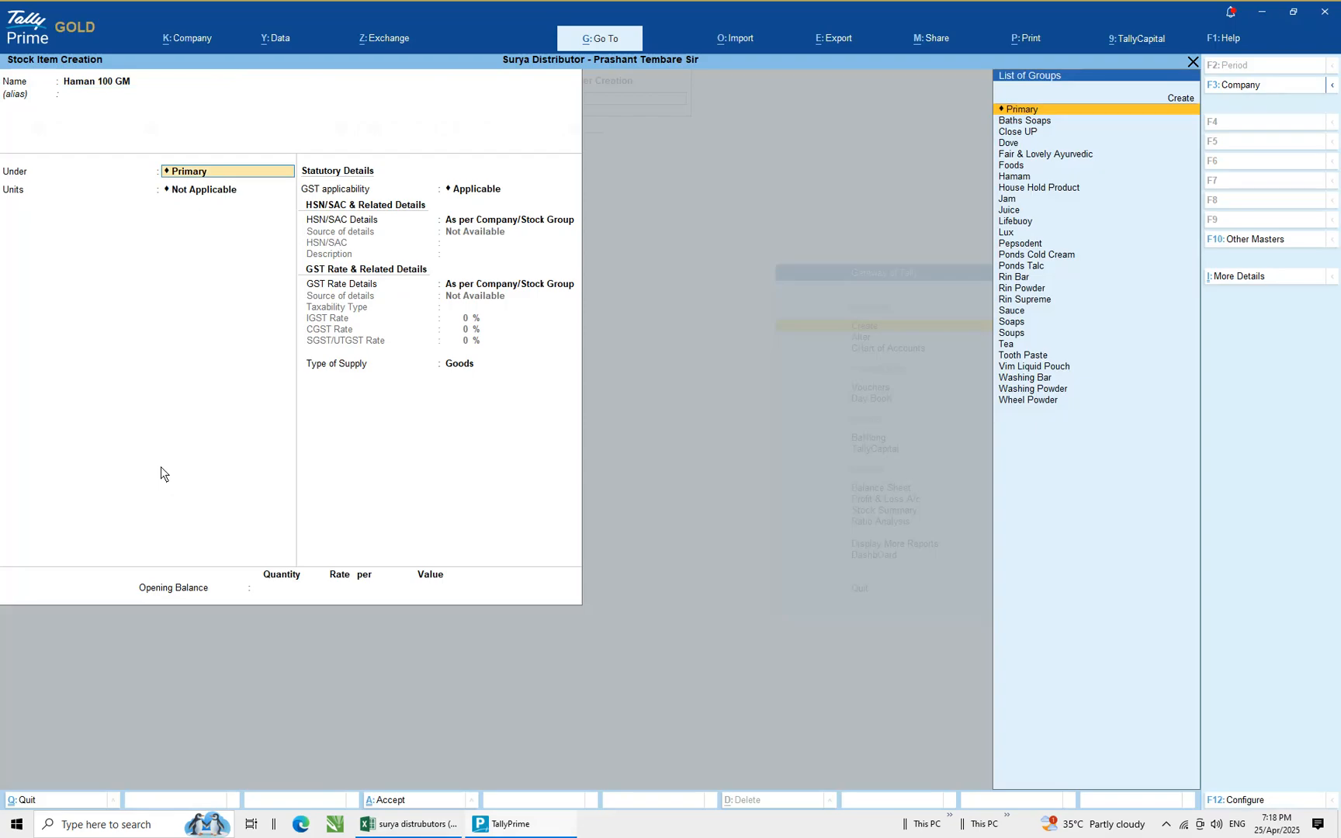
# Set the stock item's group to Hamam and its unit to NOS
pyautogui.hotkey('alt', 'Tab')
pyautogui.hotkey('alt', 'Tab')
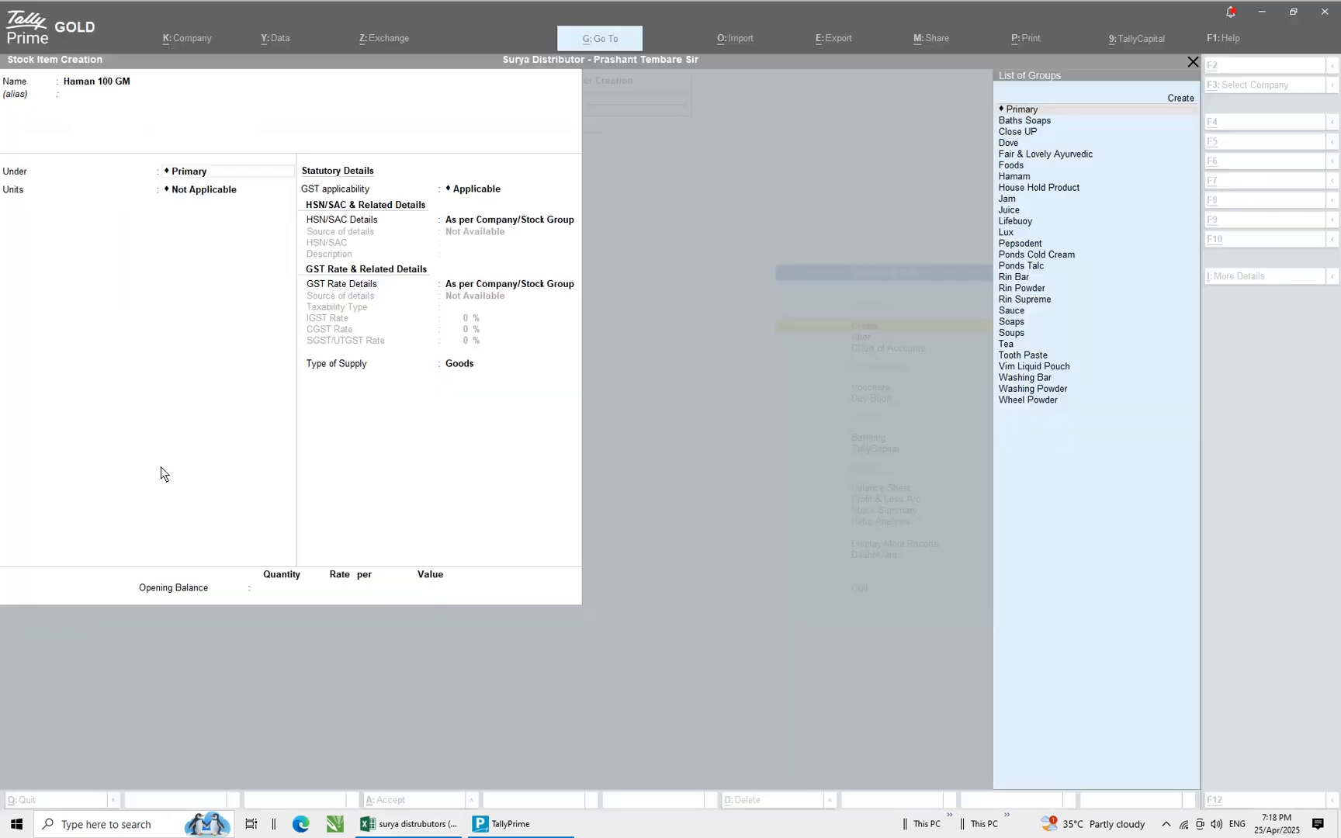
pyautogui.write('H')
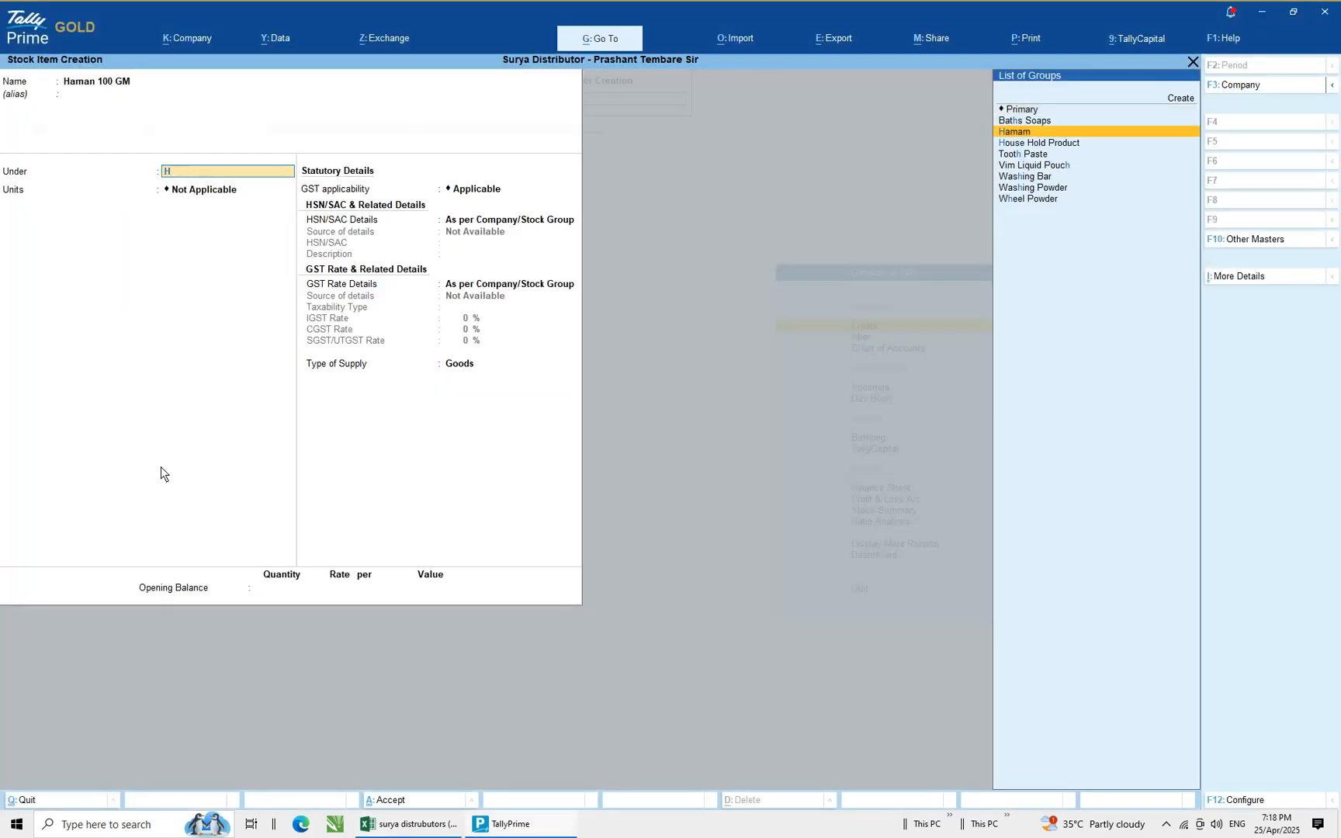
pyautogui.press('Return')
pyautogui.press('Down')
pyautogui.press('Return')
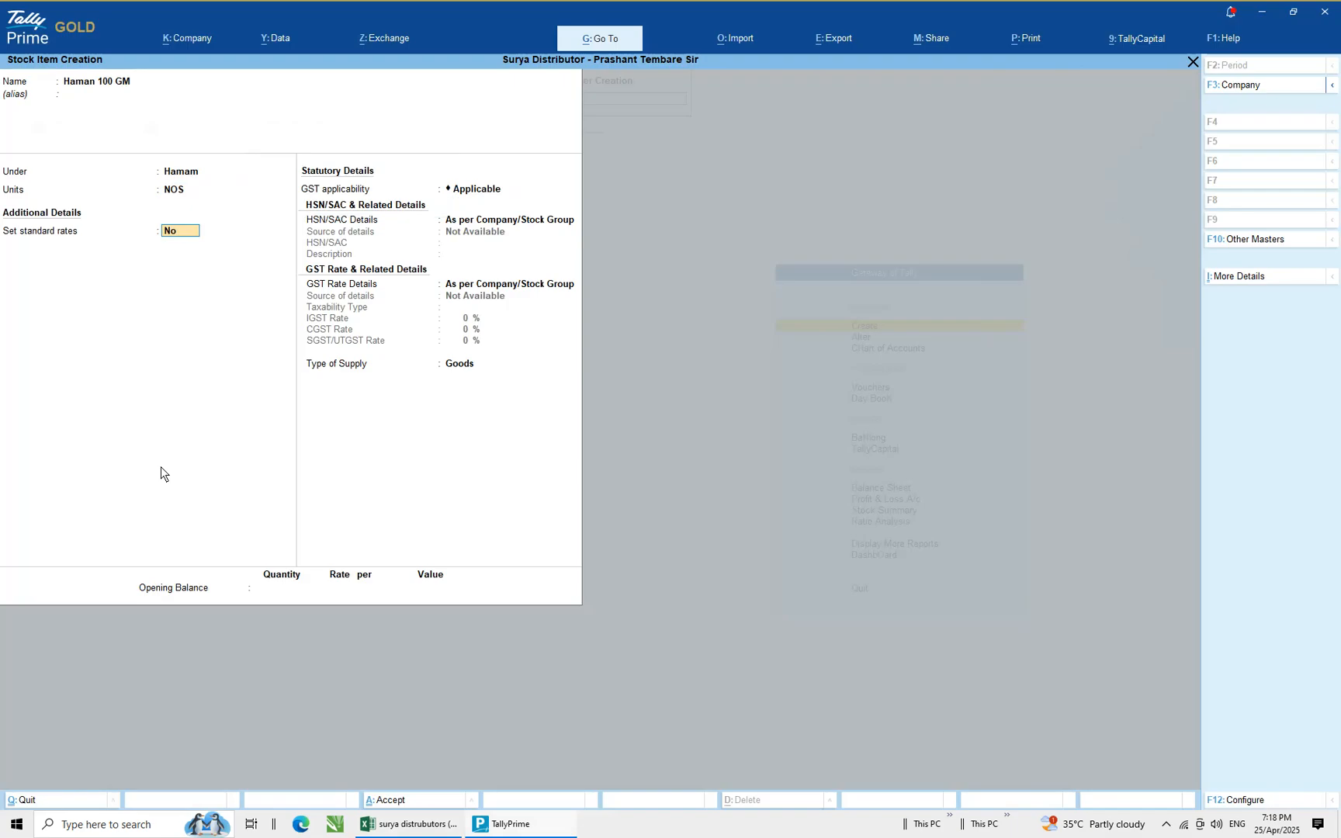
# Enable standard rates from 1-Oct-20 with a standard cost of 16 and a standard selling price of 18
pyautogui.write('y')
pyautogui.press('Return')
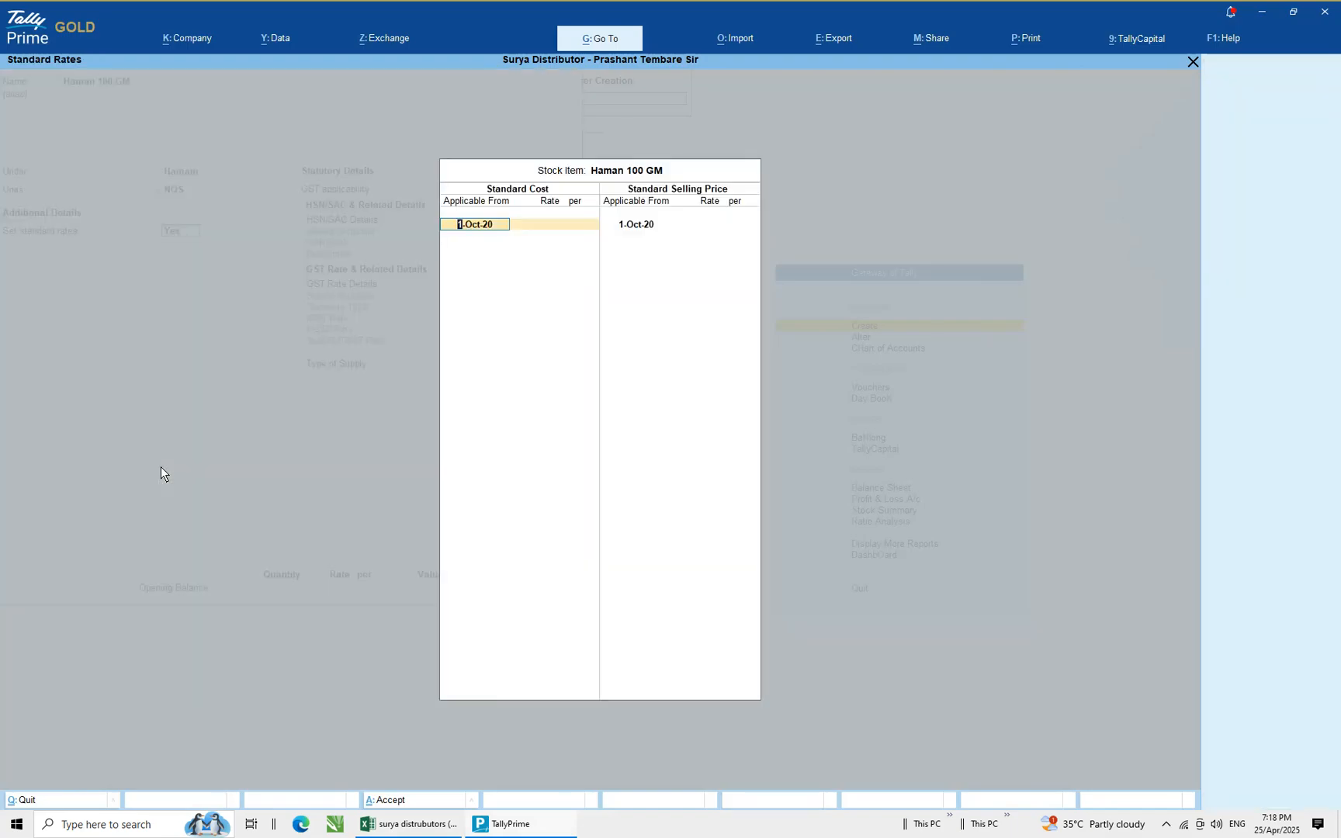
pyautogui.press('Return')
pyautogui.press('Return')
pyautogui.hotkey('alt', 'Tab')
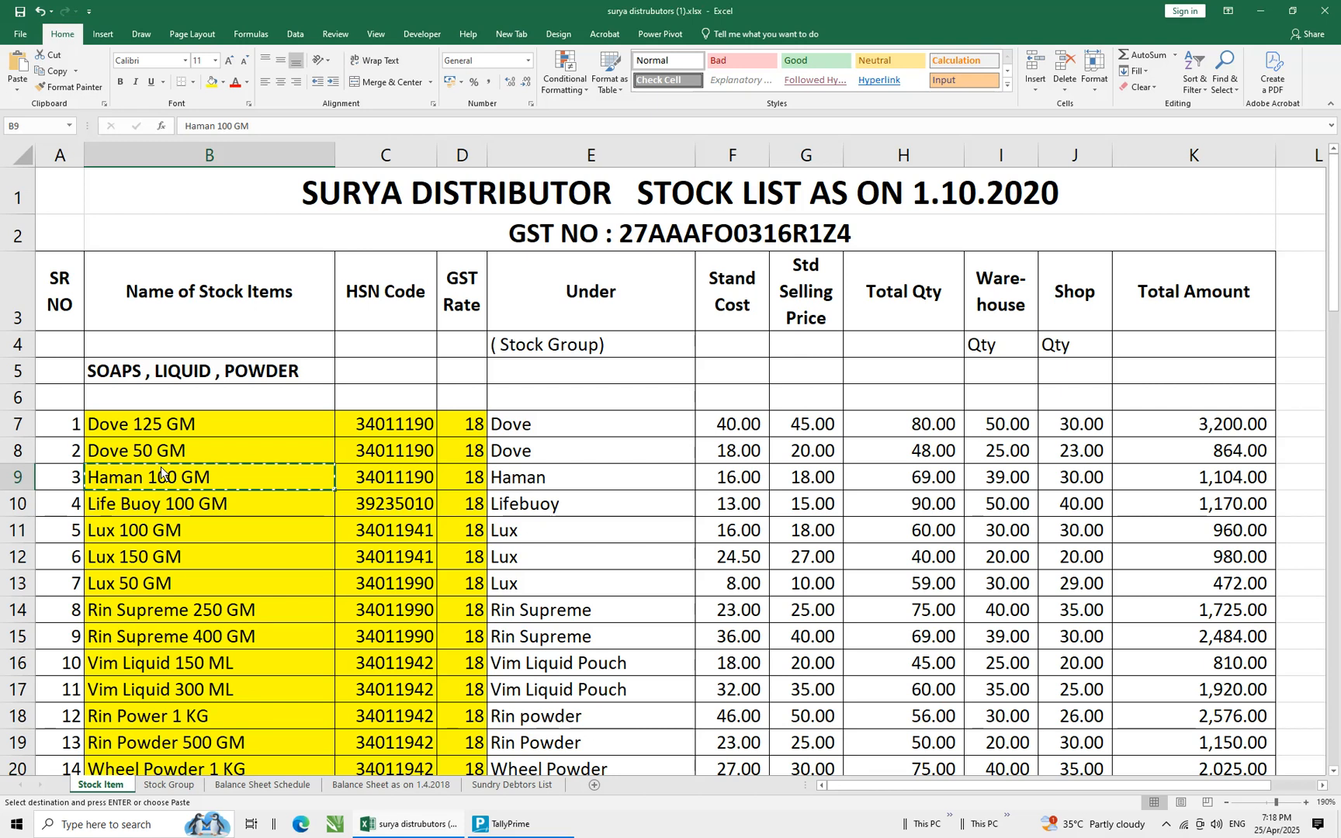
pyautogui.hotkey('alt', 'Tab')
pyautogui.press('BackSpace')
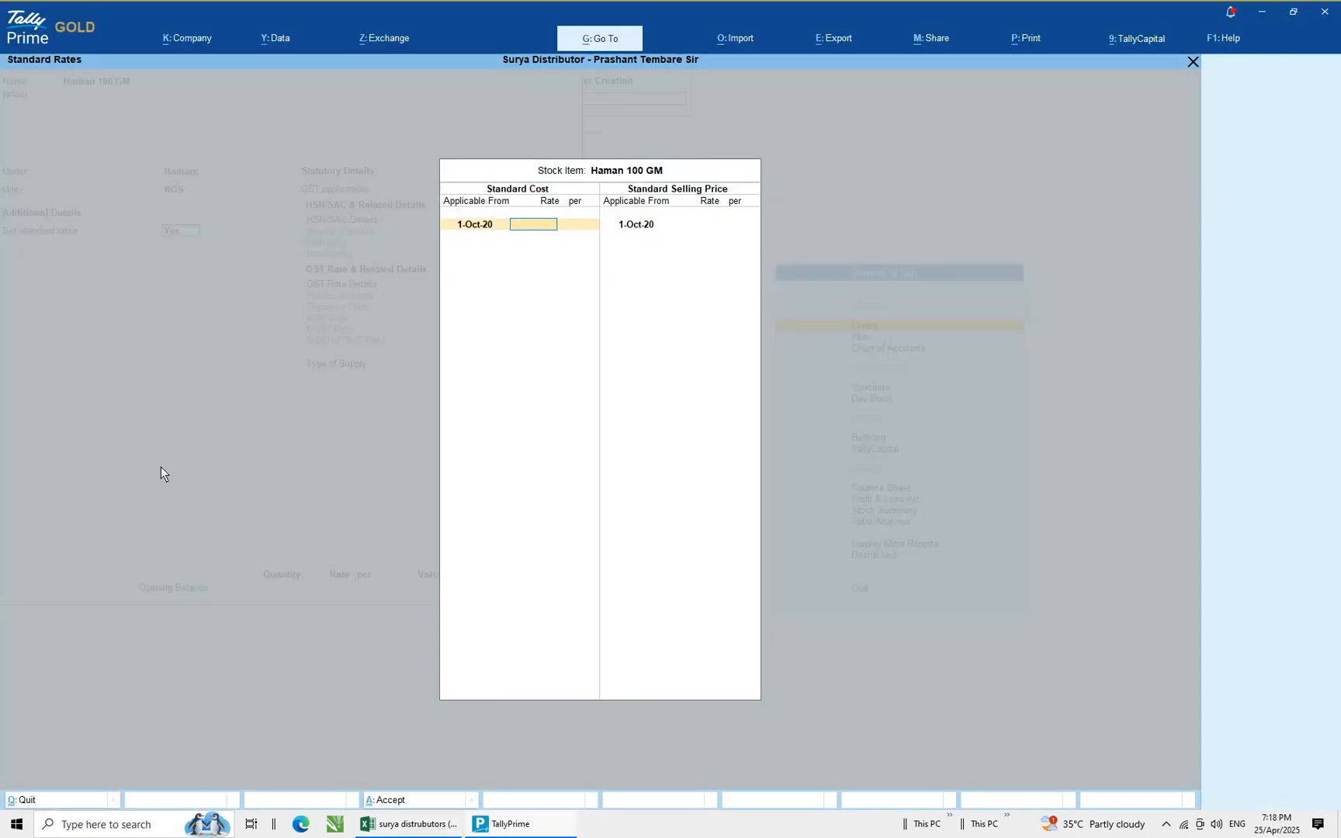
pyautogui.write('16')
pyautogui.press('Return')
pyautogui.press('Return')
pyautogui.press('Return')
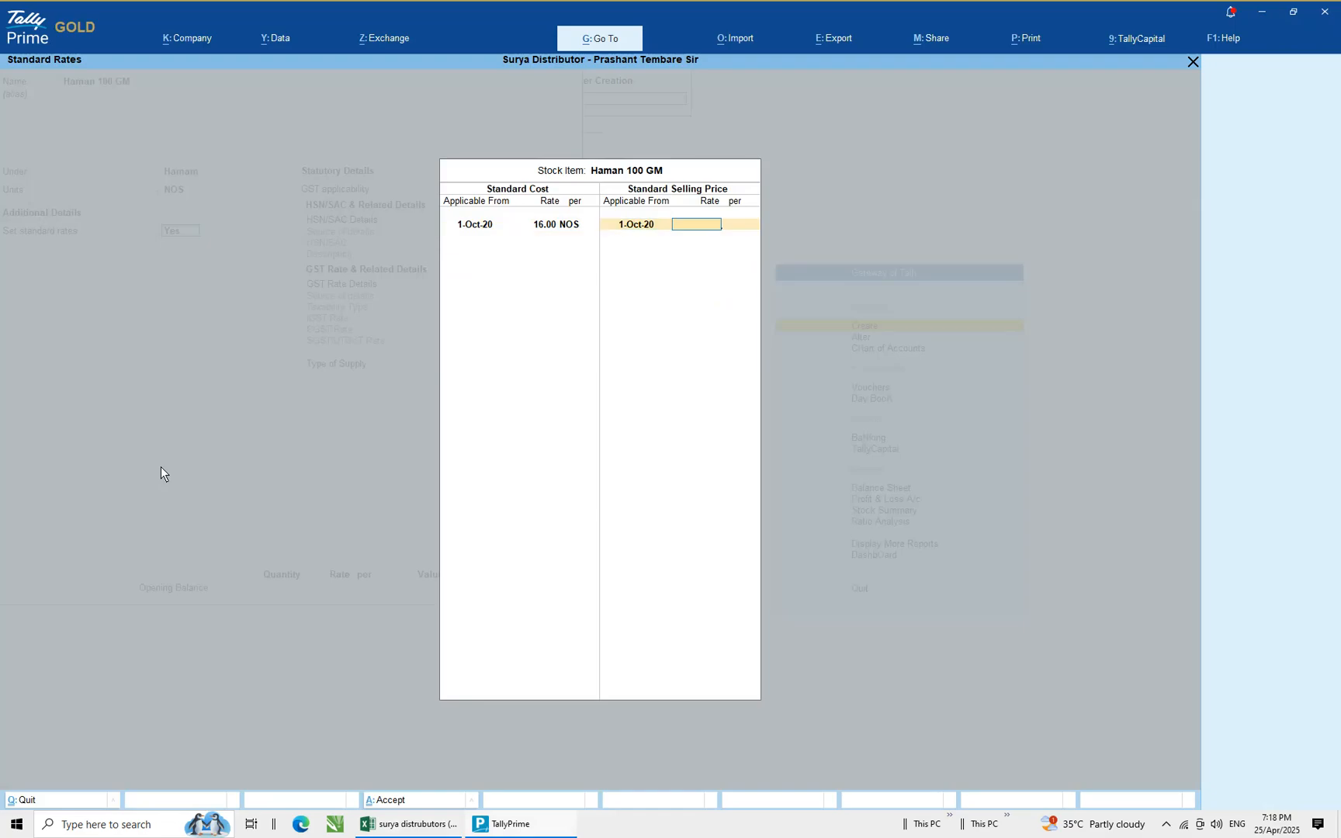
pyautogui.write('18')
# Specify HSN details here and paste the HSN code 34011190 copied from the spreadsheet
pyautogui.press('Return')
pyautogui.press('Return')
pyautogui.press('Return')
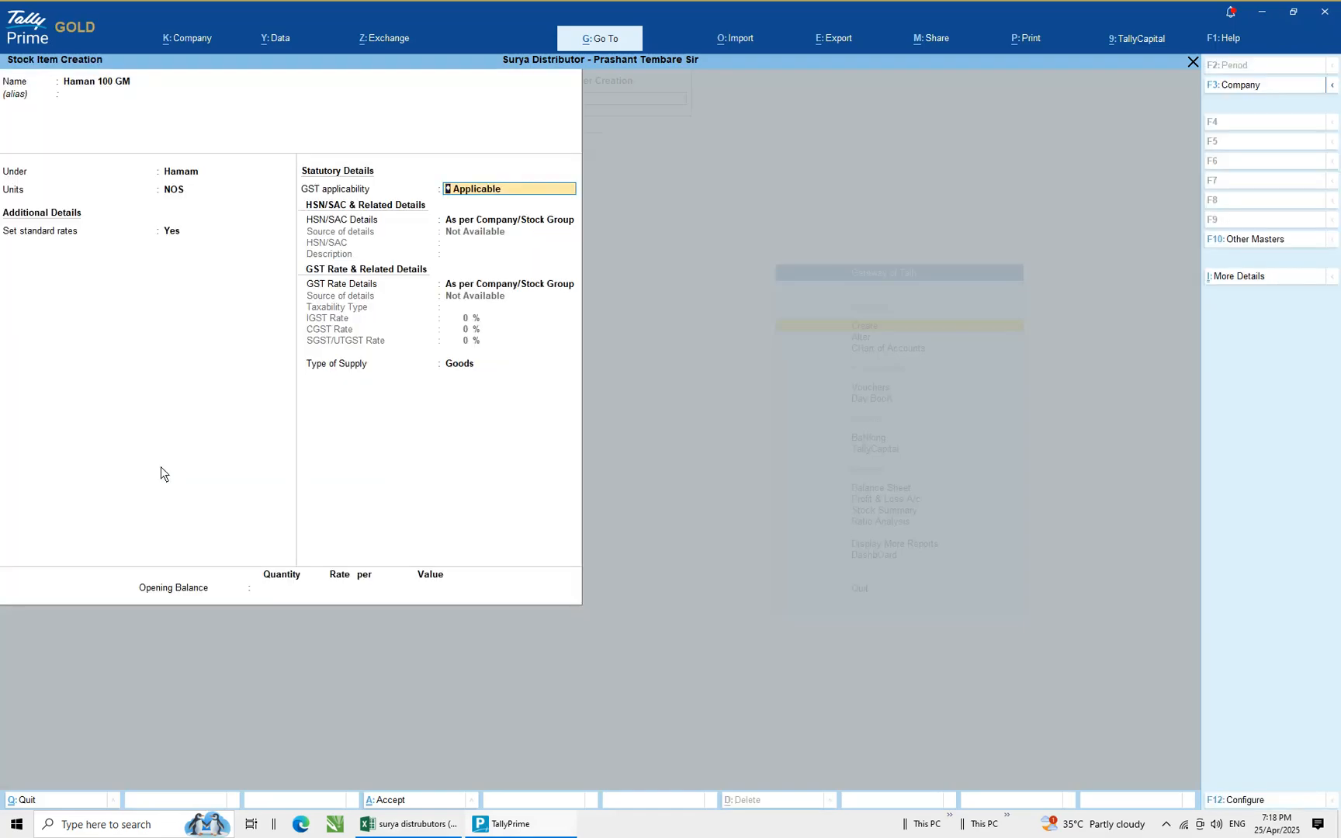
pyautogui.press('Return')
pyautogui.press('Down')
pyautogui.press('Return')
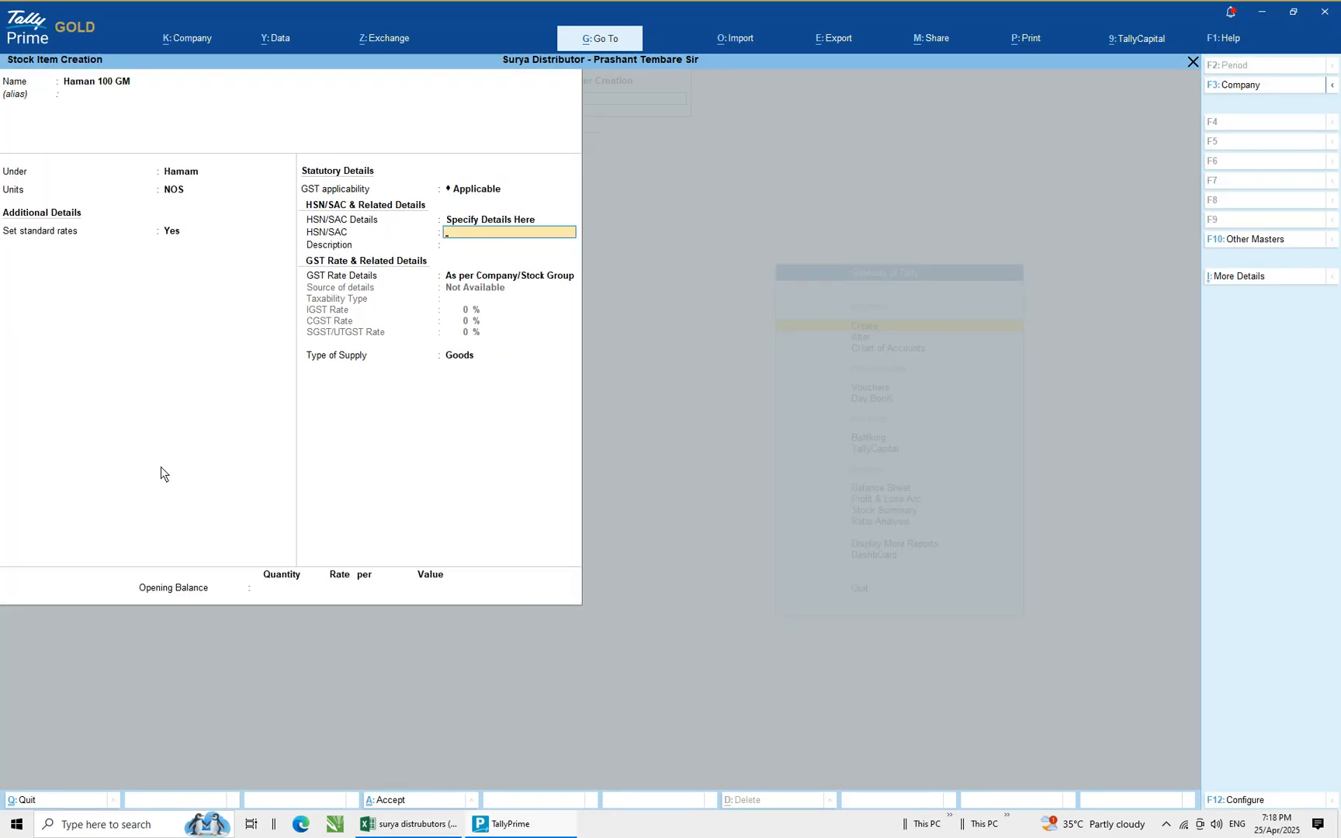
pyautogui.hotkey('alt', 'Tab')
pyautogui.press('Right')
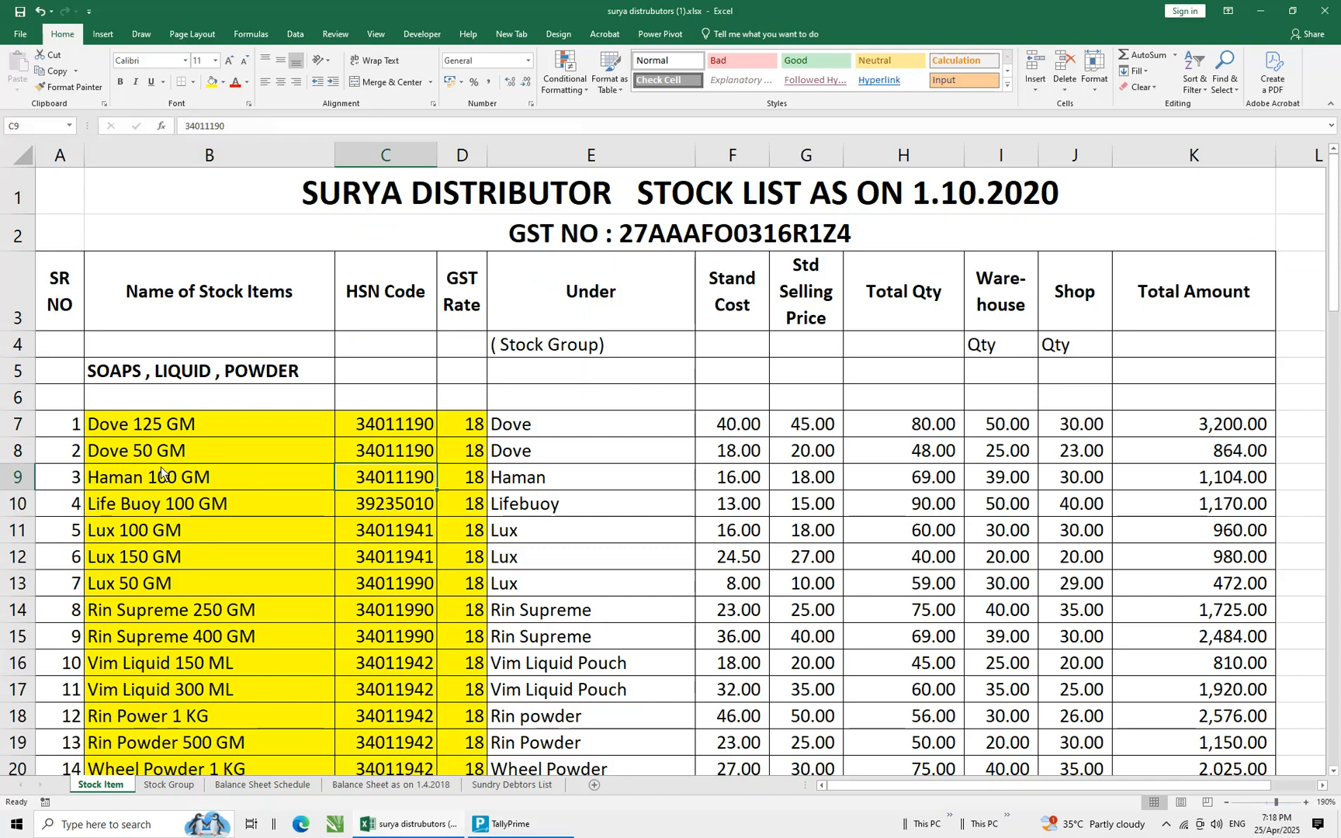
pyautogui.hotkey('ctrl', 'c')
pyautogui.hotkey('alt', 'Tab')
pyautogui.hotkey('ctrl', 'alt', 'v')
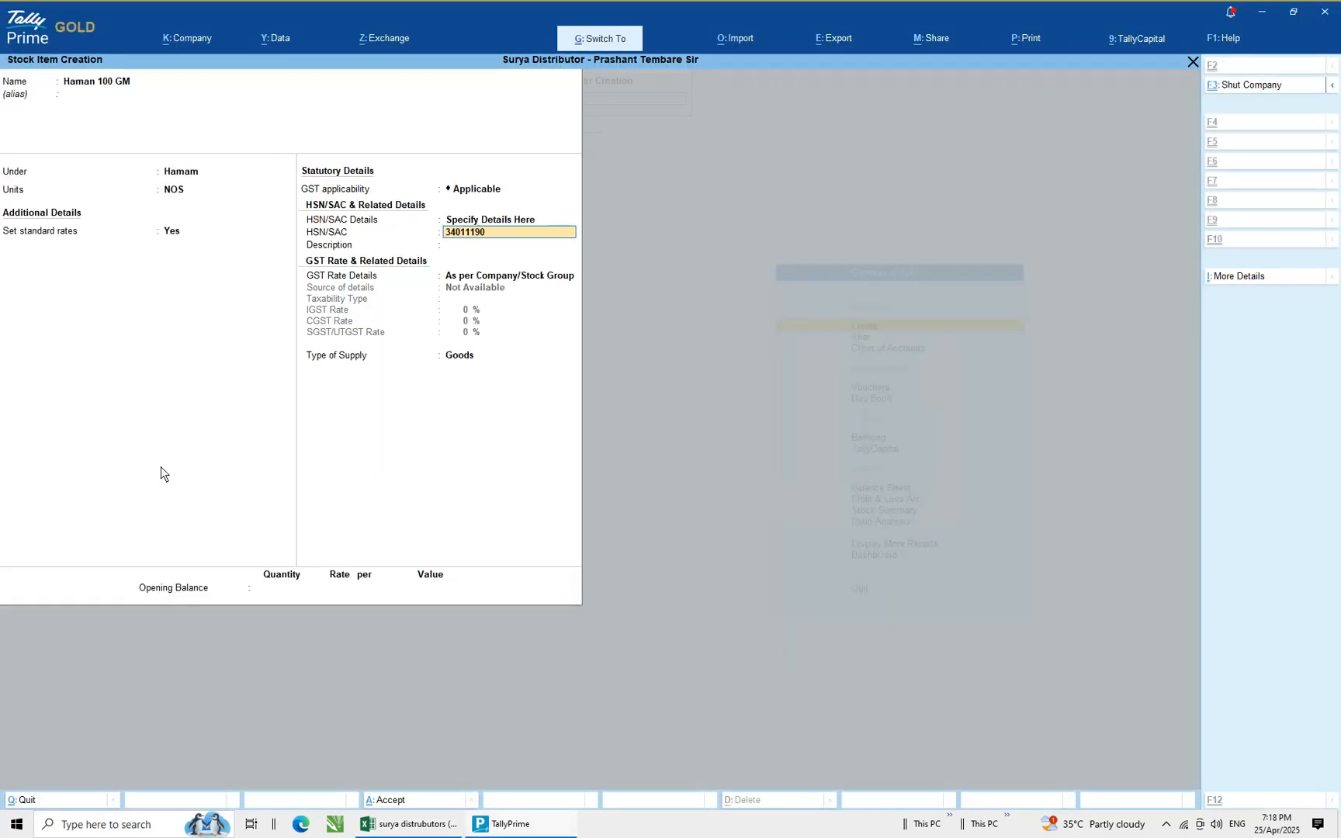
pyautogui.press('Return')
# Specify GST rate details as Taxable with an IGST rate of 18% and Goods as the supply type
pyautogui.press('Return')
pyautogui.press('Down')
pyautogui.press('Return')
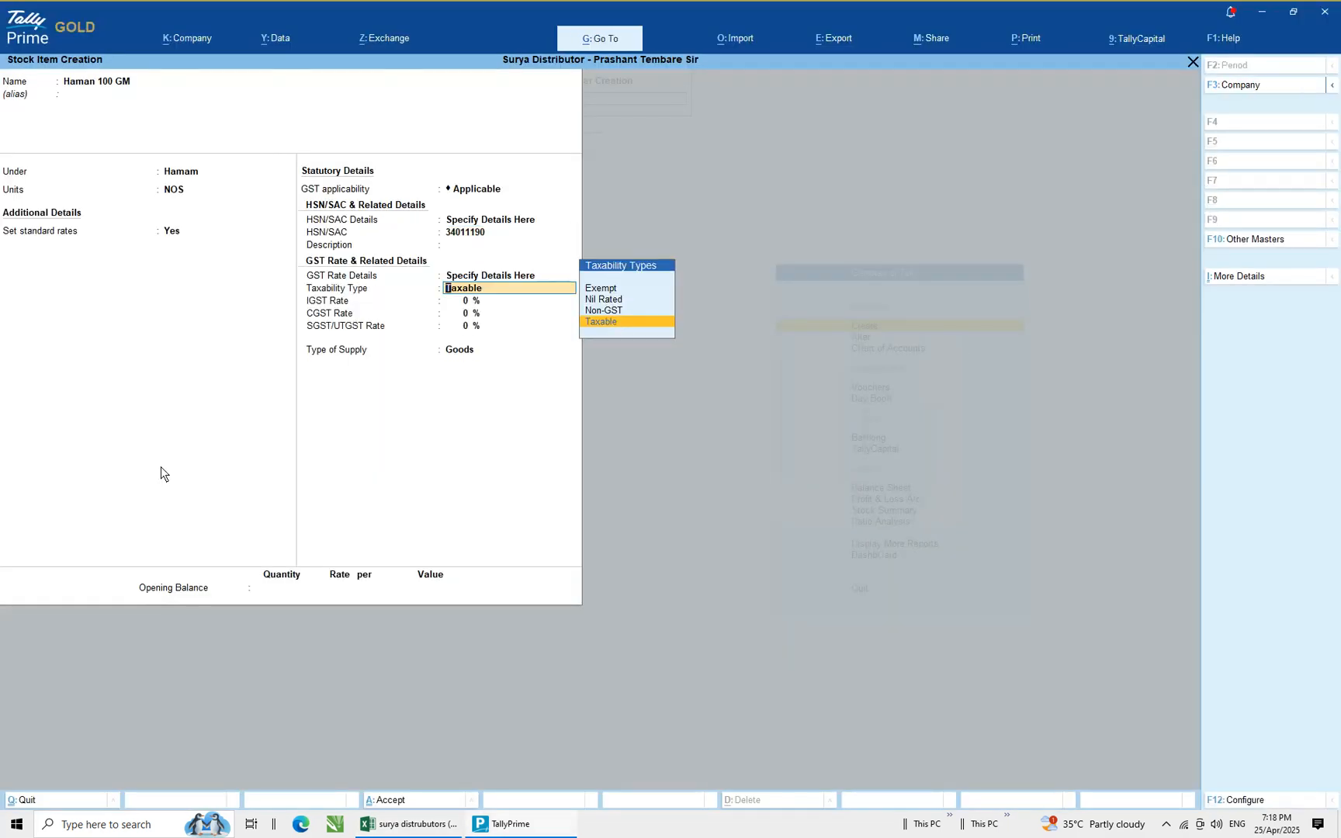
pyautogui.press('Return')
pyautogui.write('18')
pyautogui.press('Return')
pyautogui.press('Return')
pyautogui.press('Return')
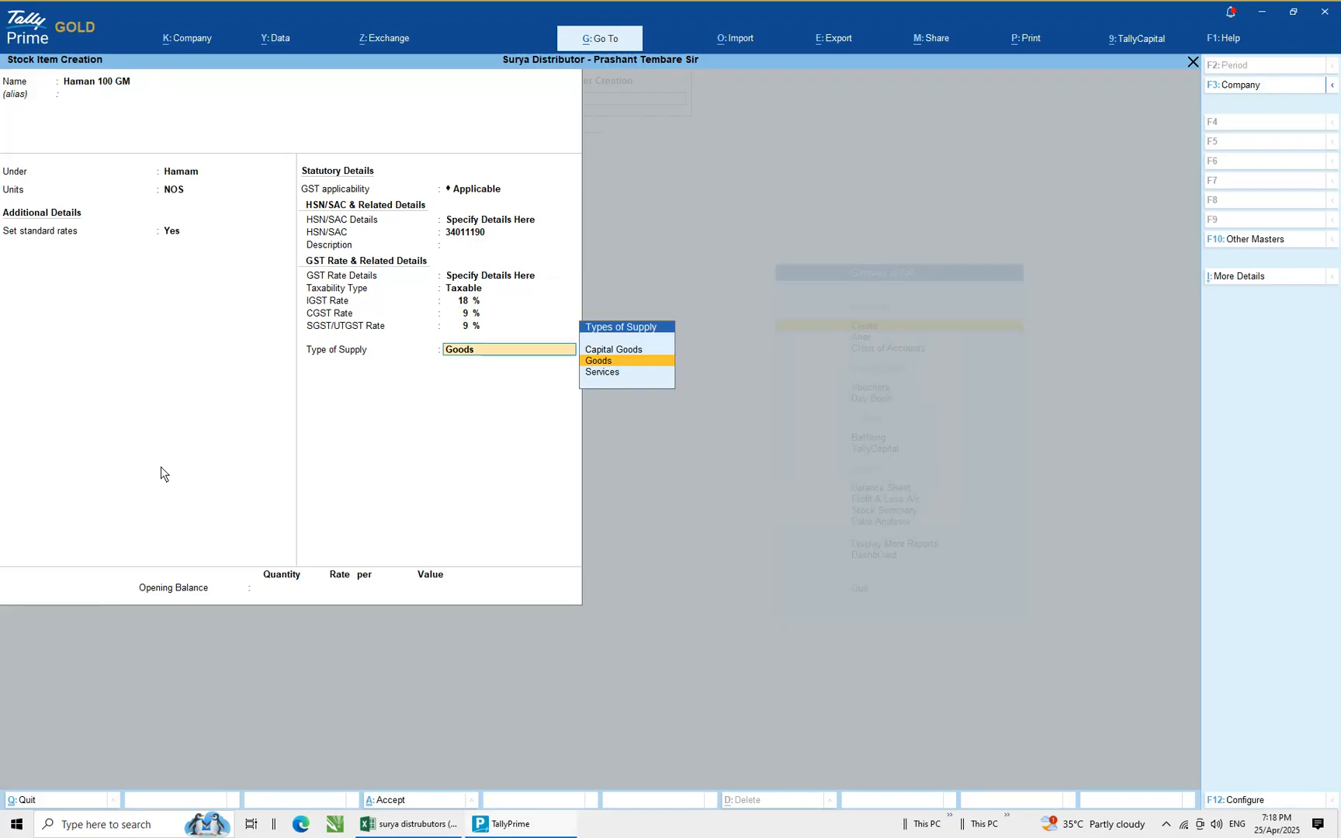
pyautogui.press('Return')
# Enter an opening balance quantity of 69
pyautogui.hotkey('alt', 'Tab')
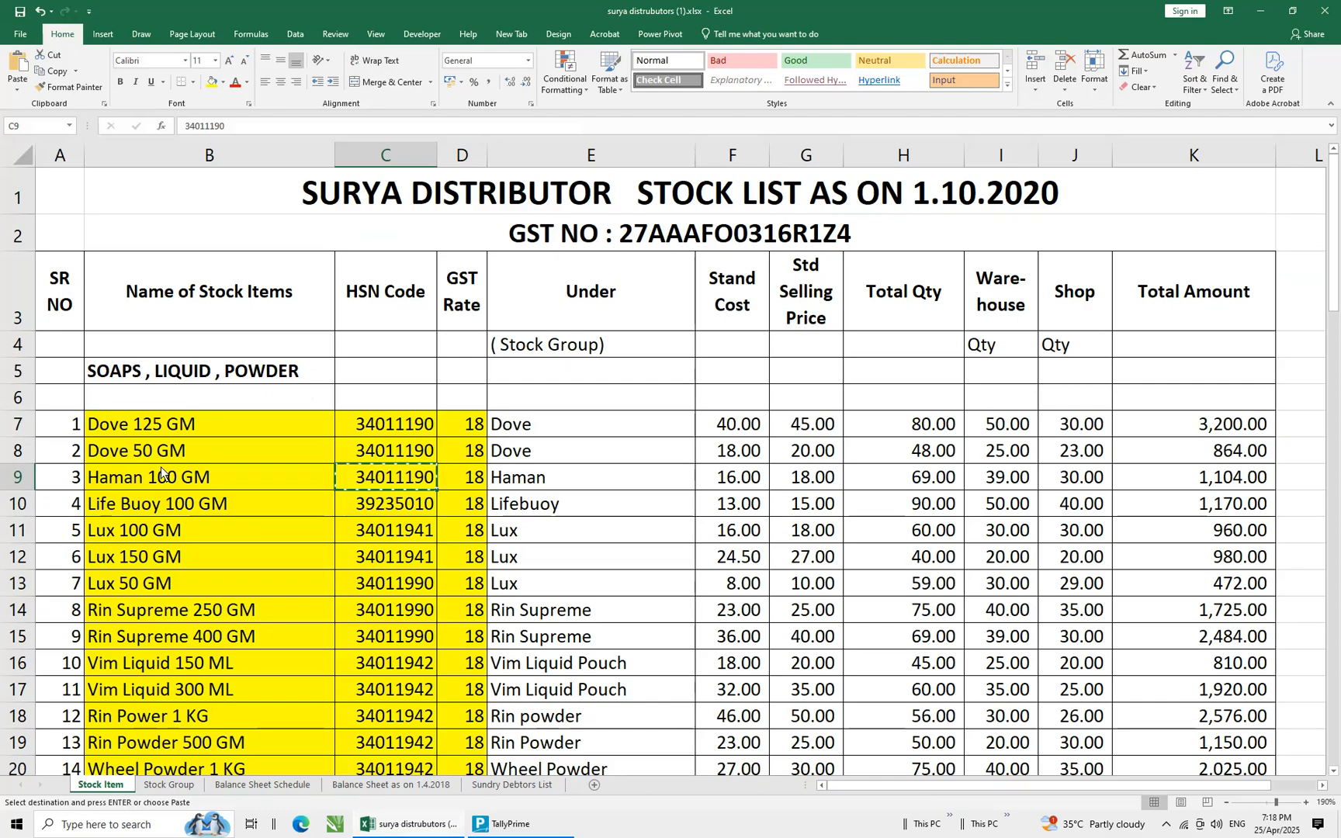
pyautogui.press('Escape')
pyautogui.press('Right')
pyautogui.press('Right')
pyautogui.press('Right')
pyautogui.press('Right')
pyautogui.press('Right')
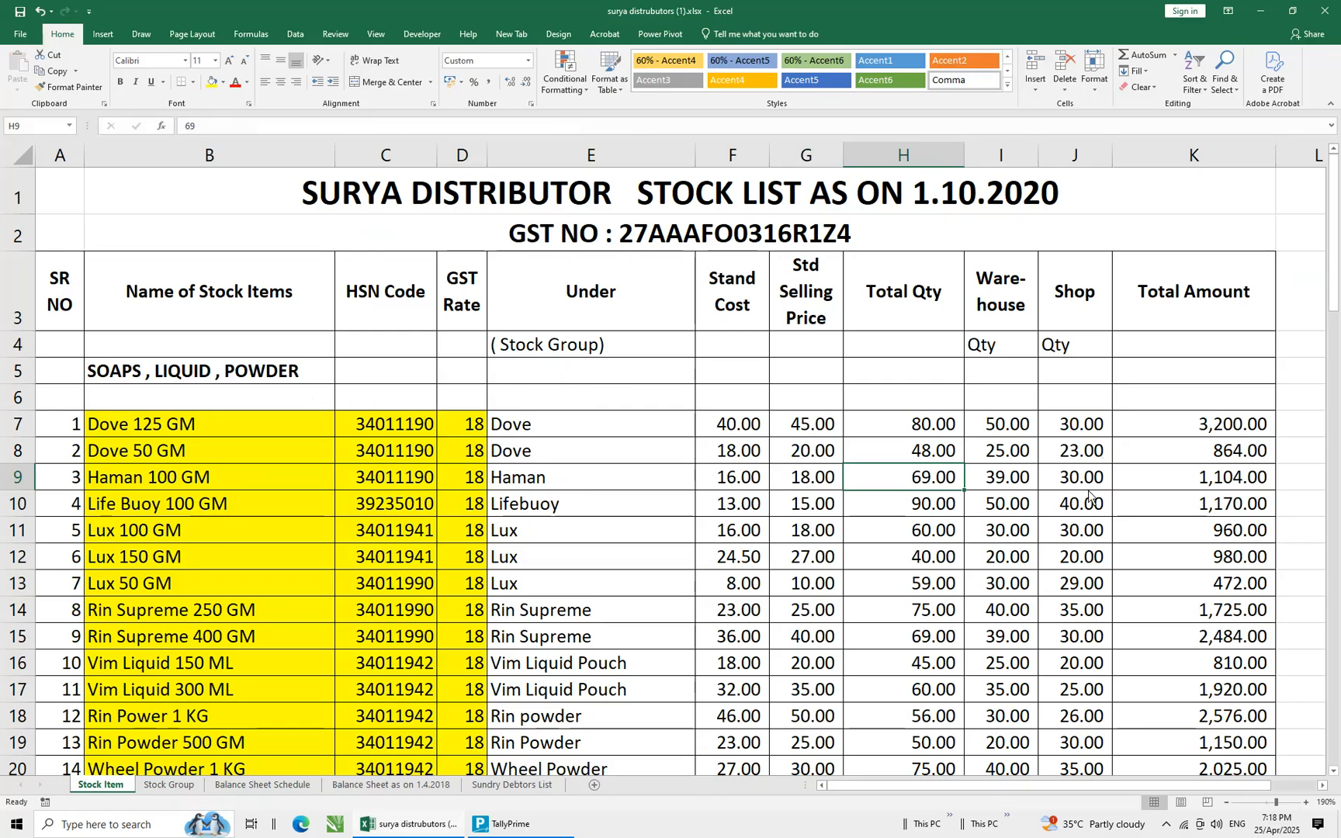
pyautogui.hotkey('alt', 'Tab')
pyautogui.write('69')
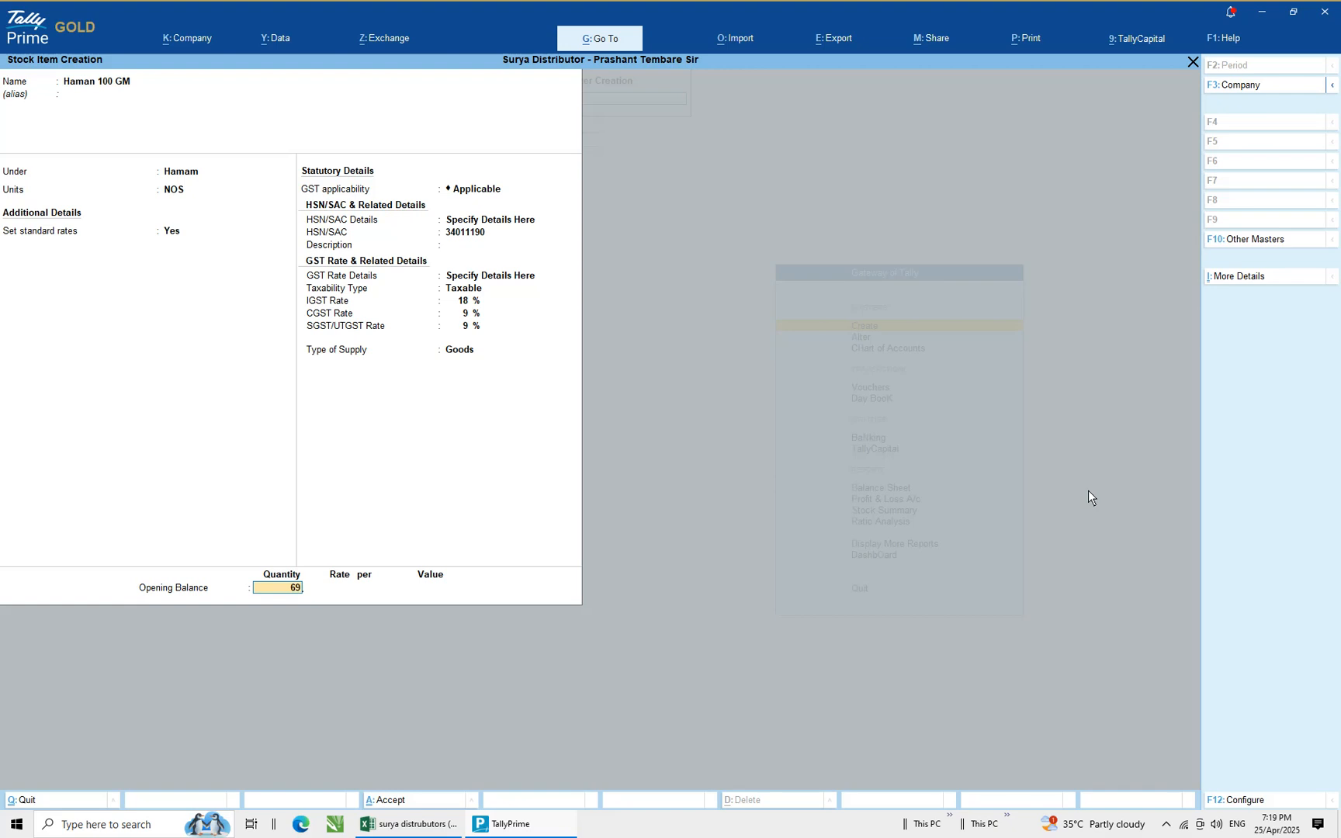
pyautogui.press('Return')
# Allocate 39 NOS of the opening balance to the Warehouse godown at a rate of 16
pyautogui.press('Down')
pyautogui.press('Down')
pyautogui.press('Return')
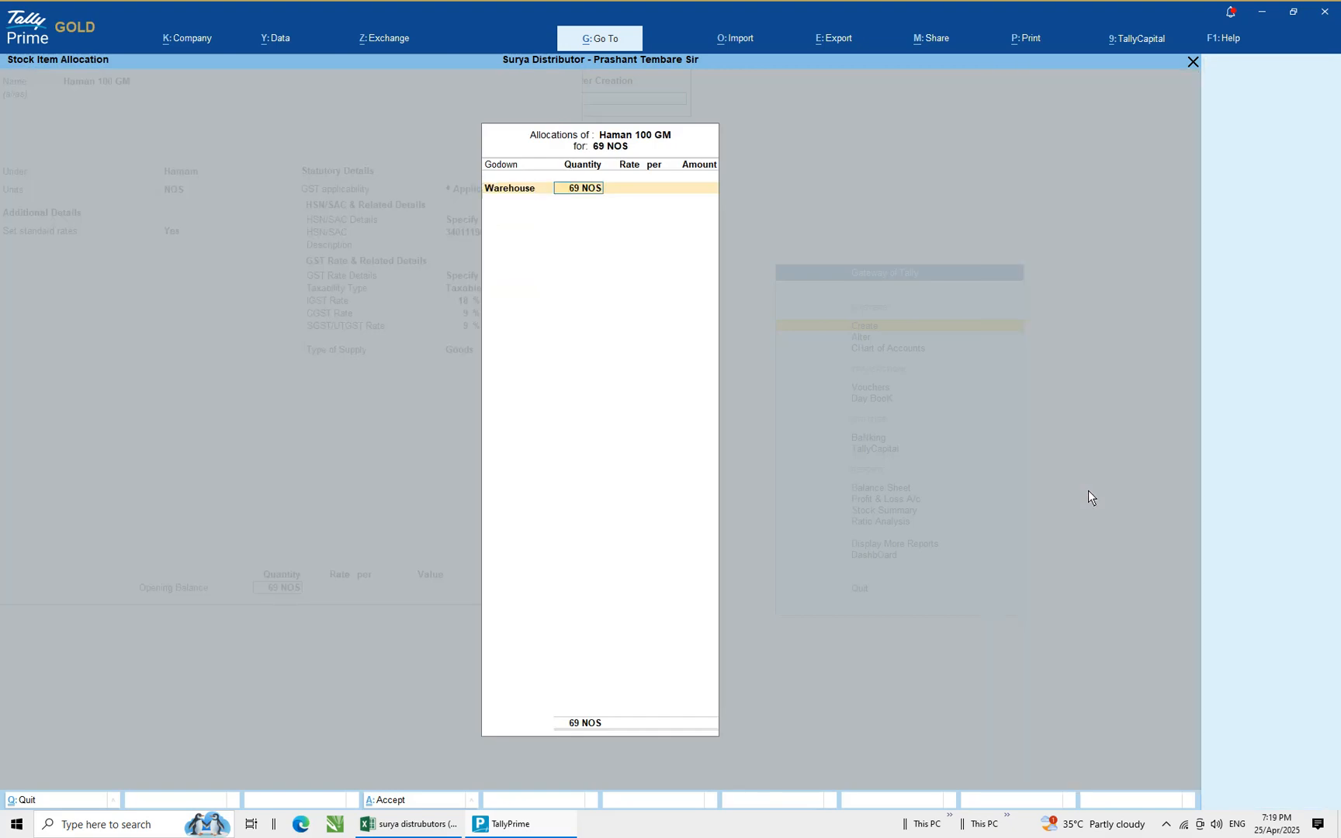
pyautogui.write('39')
pyautogui.press('Return')
pyautogui.hotkey('alt', 'Tab')
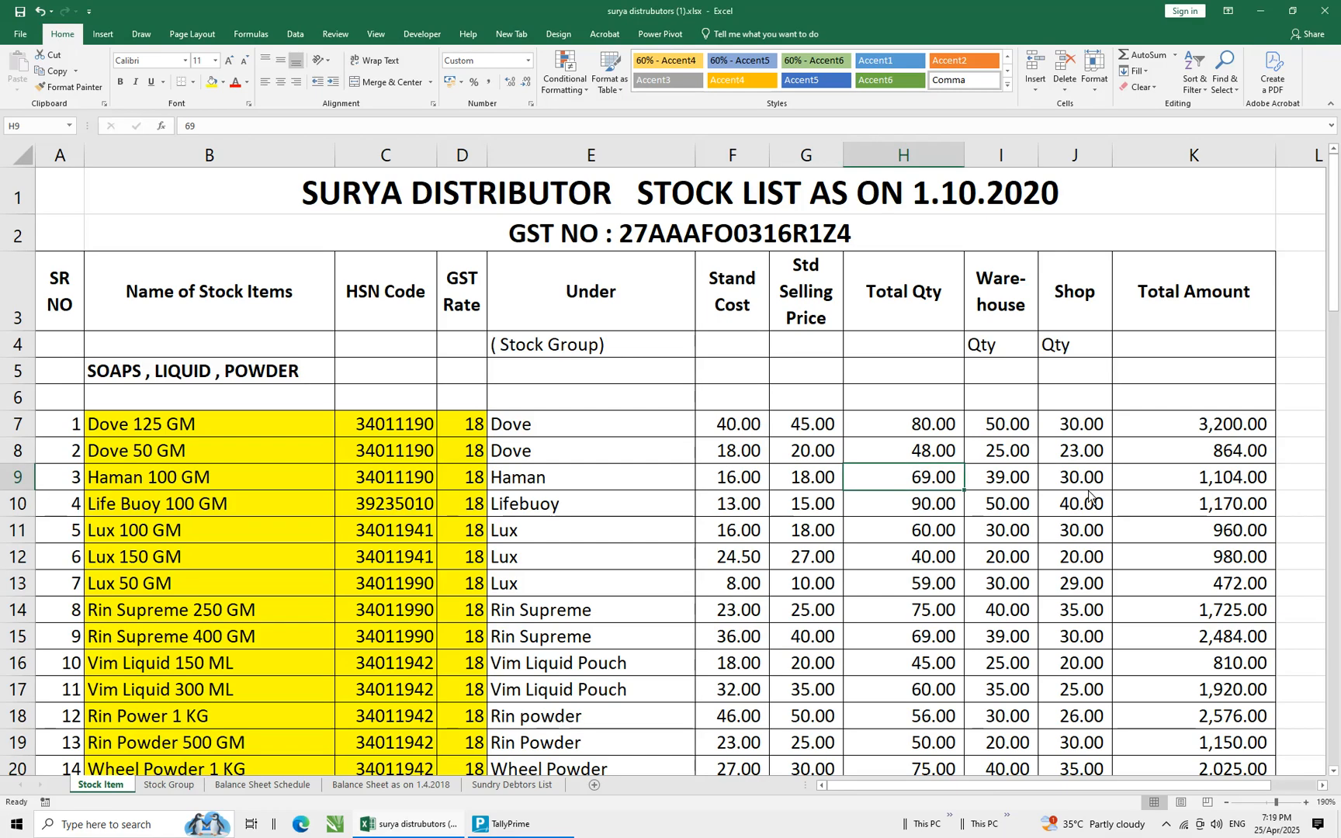
pyautogui.hotkey('alt', 'Tab')
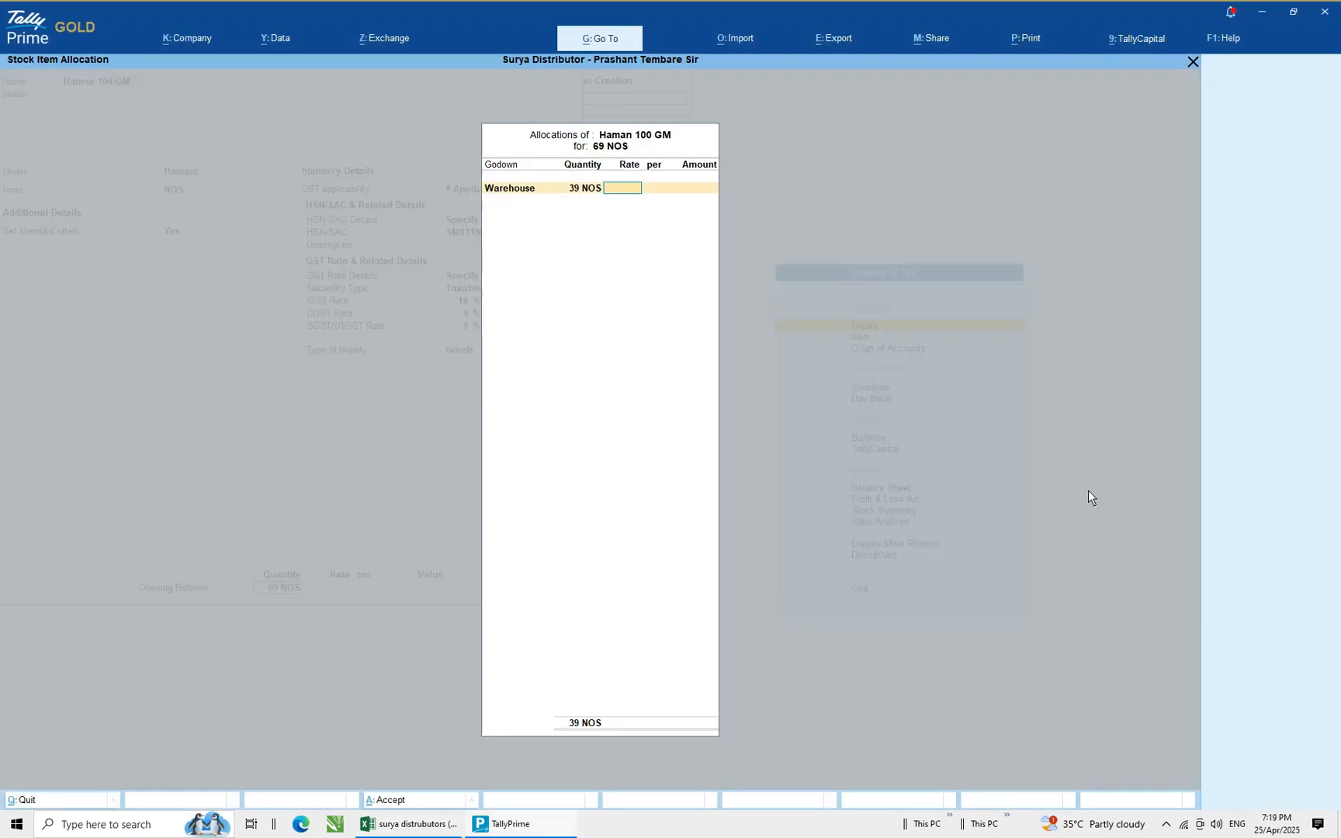
pyautogui.write('16')
pyautogui.press('Return')
pyautogui.press('Return')
# Allocate the remaining 30 NOS to the Shop godown at a rate of 16
pyautogui.press('Return')
pyautogui.press('Down')
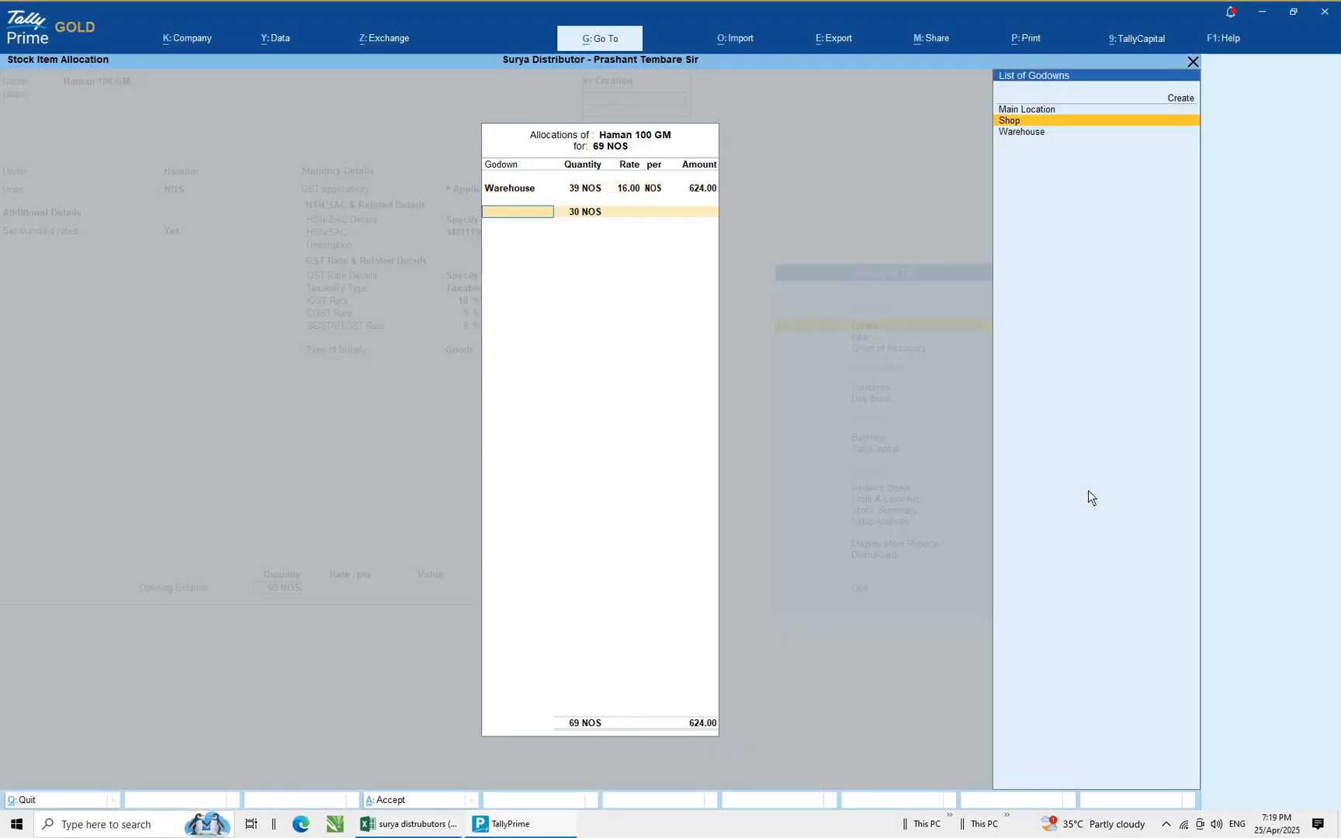
pyautogui.press('Return')
pyautogui.press('Return')
pyautogui.write('16')
# Close the allocation, check the spreadsheet total, and save the Haman 100 GM stock item
pyautogui.press('Return')
pyautogui.press('Return')
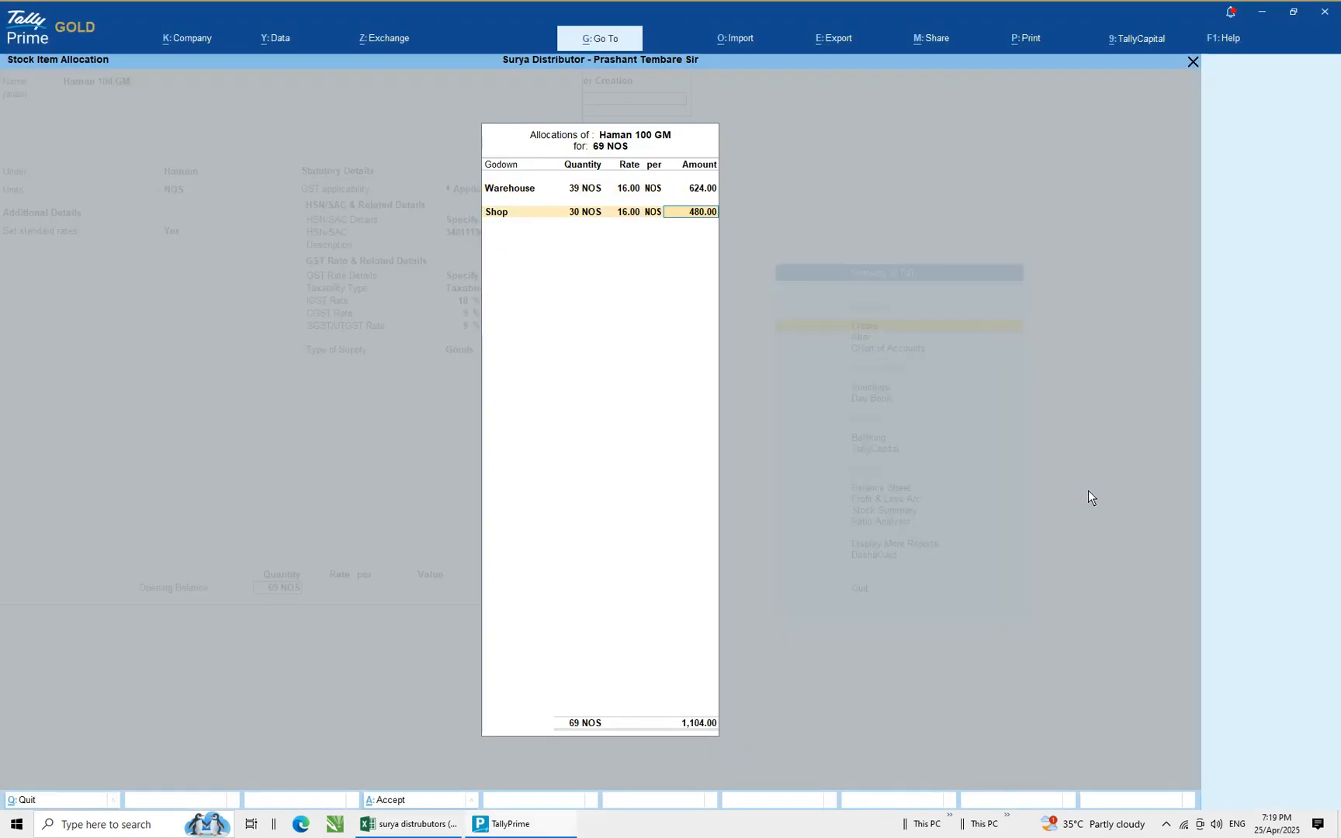
pyautogui.press('Return')
pyautogui.press('Return')
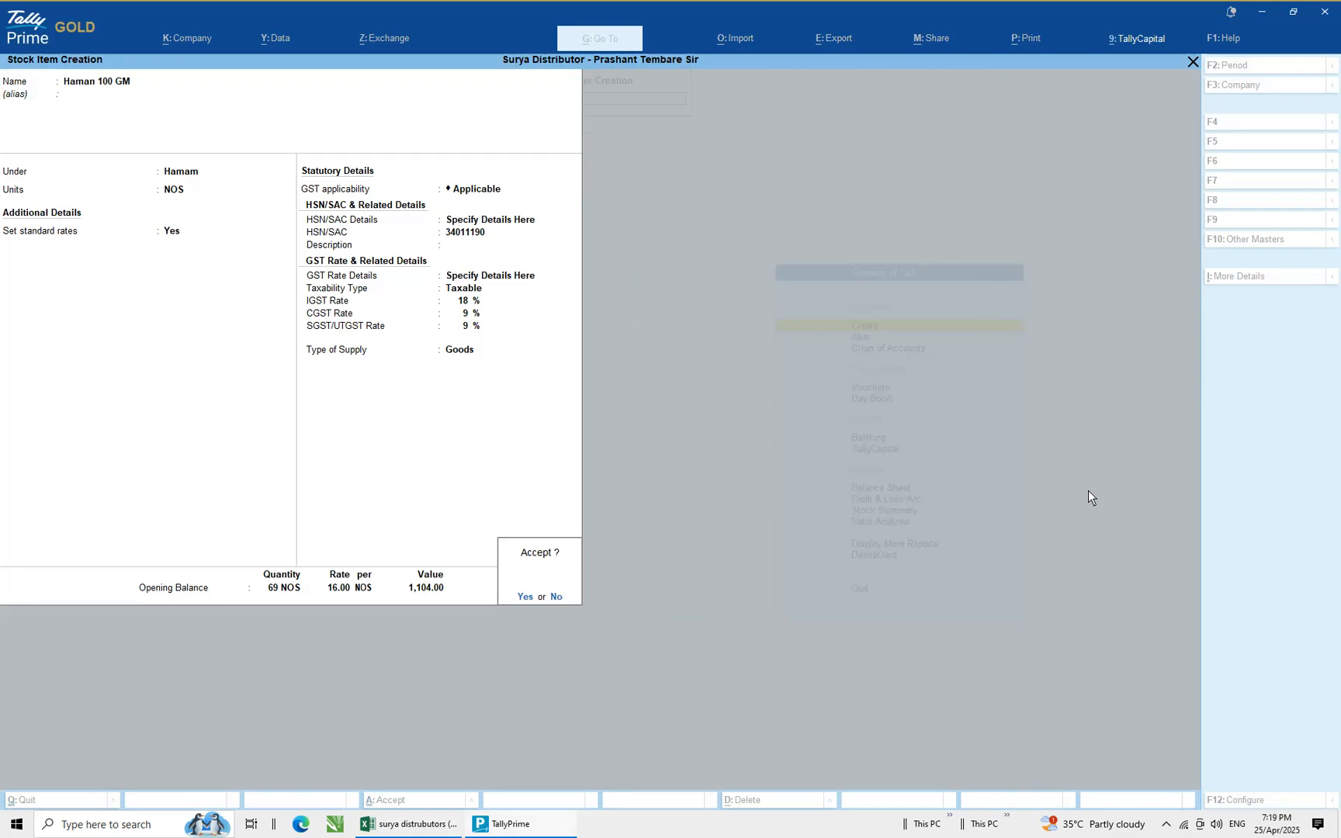
pyautogui.hotkey('alt', 'Tab')
pyautogui.click(1229, 482)
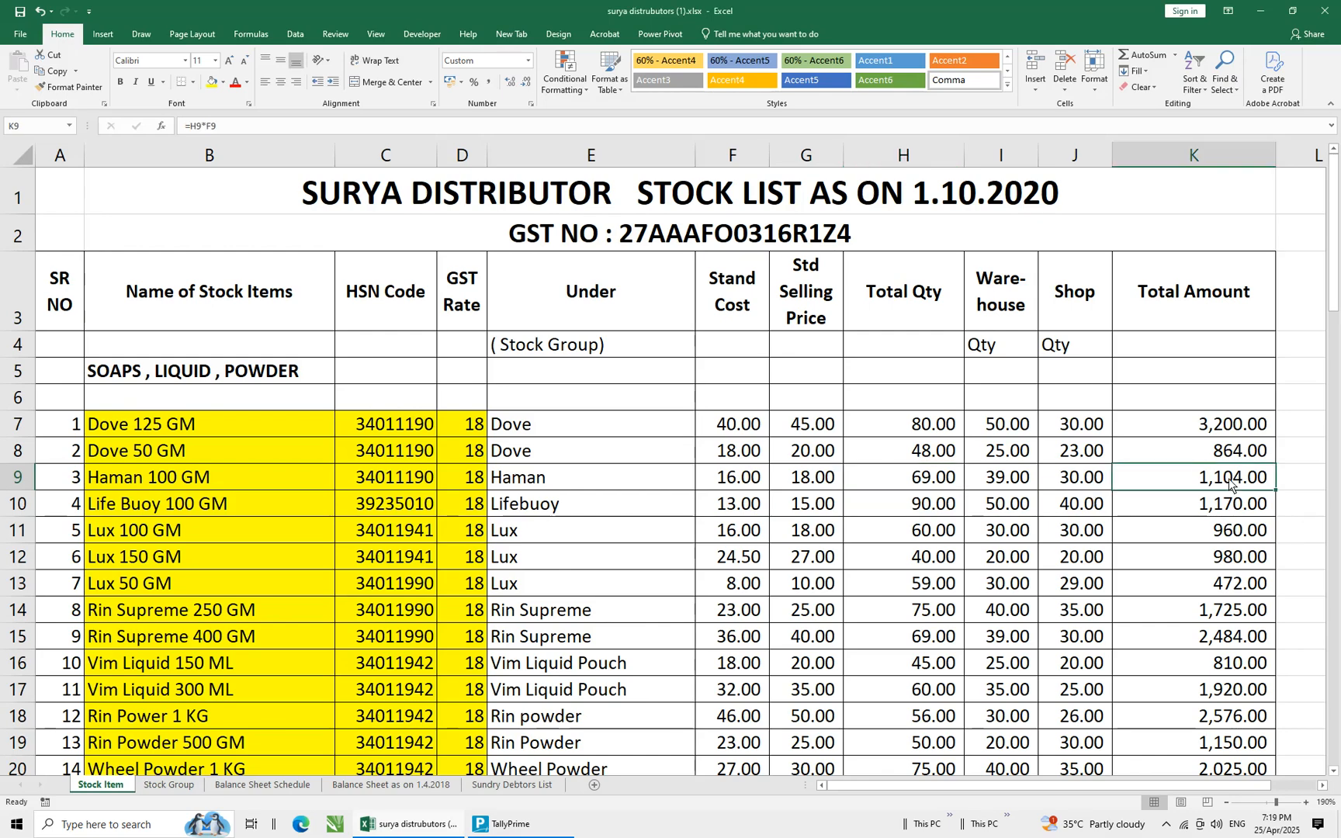
pyautogui.hotkey('alt', 'Tab')
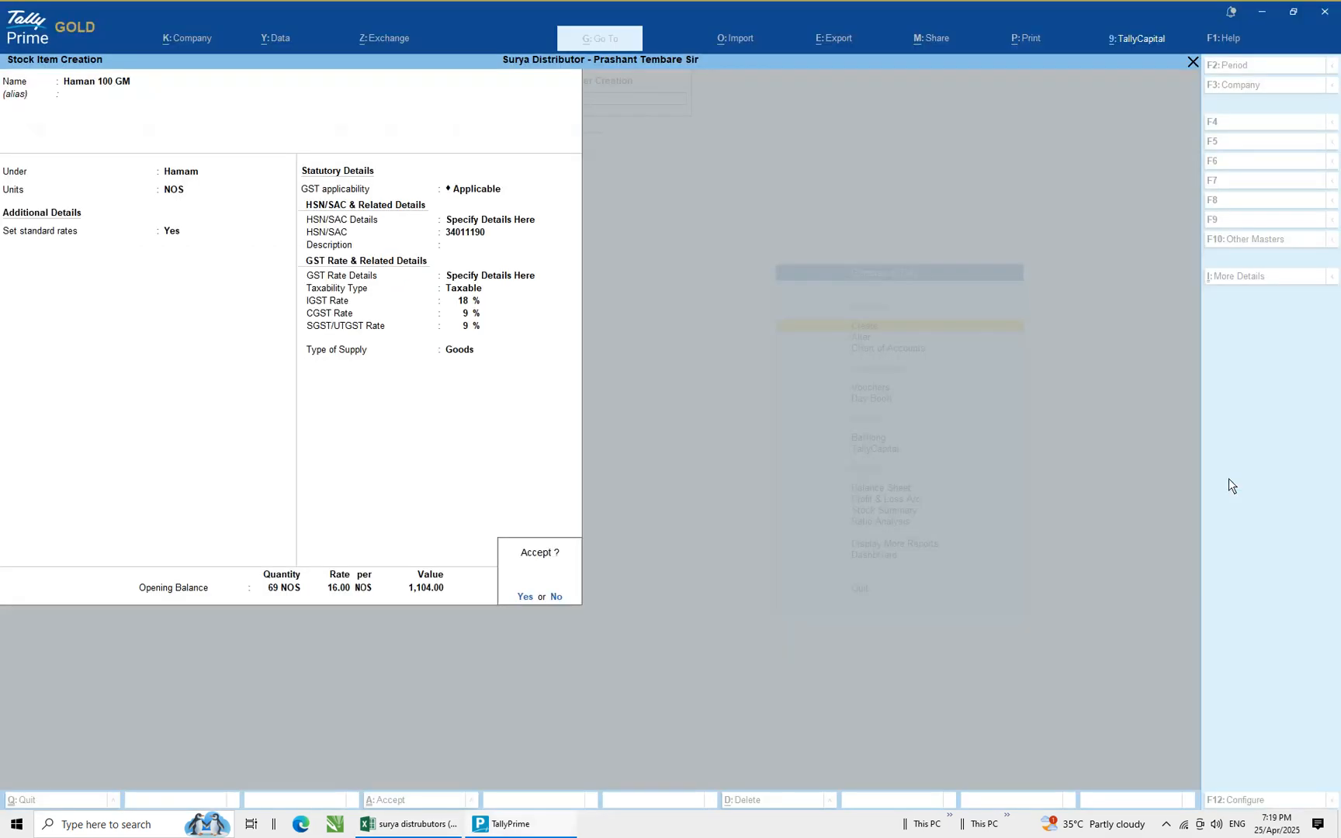
pyautogui.press('Return')
# Scan the spreadsheet's stock list to find the next item row to enter
pyautogui.hotkey('alt', 'Tab')
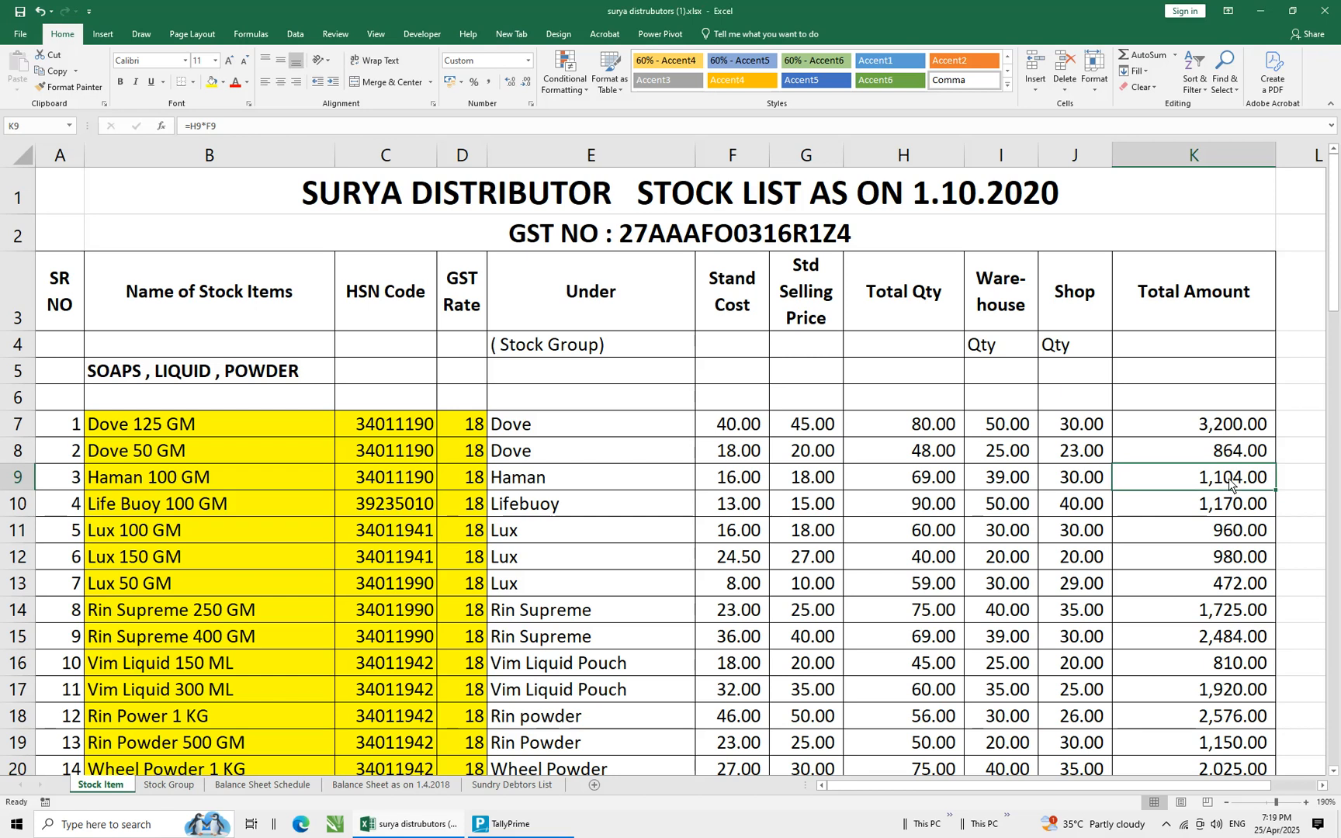
pyautogui.press('Right')
pyautogui.press('Down')
pyautogui.press('Down')
pyautogui.press('Down')
pyautogui.press('Down')
pyautogui.press('Down')
pyautogui.press('Down')
pyautogui.press('Down')
pyautogui.press('Down')
pyautogui.press('Down')
pyautogui.press('Down')
pyautogui.press('Down')
pyautogui.press('Down')
pyautogui.press('Down')
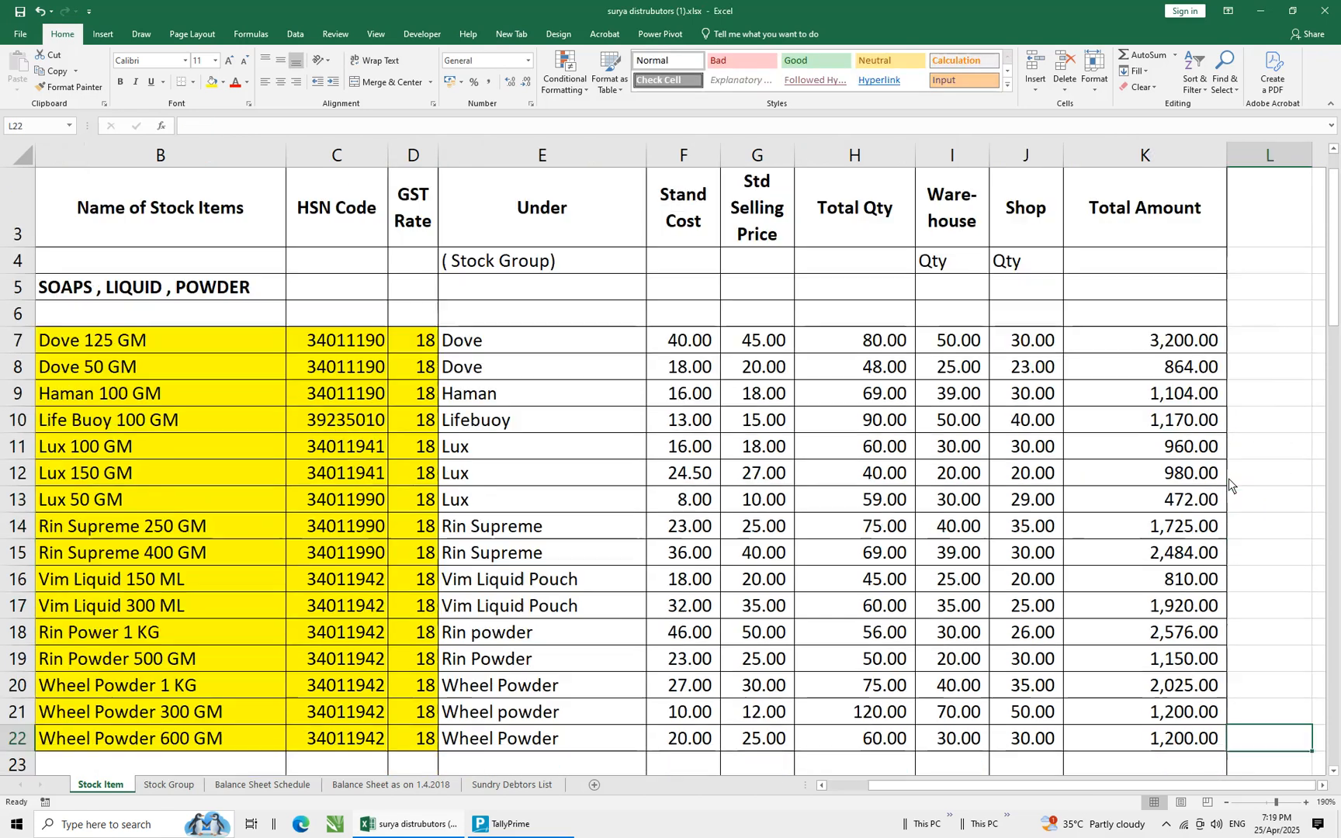
pyautogui.press('Down')
pyautogui.press('Down')
pyautogui.press('Up')
pyautogui.press('Up')
pyautogui.press('Up')
pyautogui.press('Up')
pyautogui.press('Up')
pyautogui.press('Up')
pyautogui.press('Up')
pyautogui.press('Up')
pyautogui.press('Up')
pyautogui.press('Up')
pyautogui.press('Up')
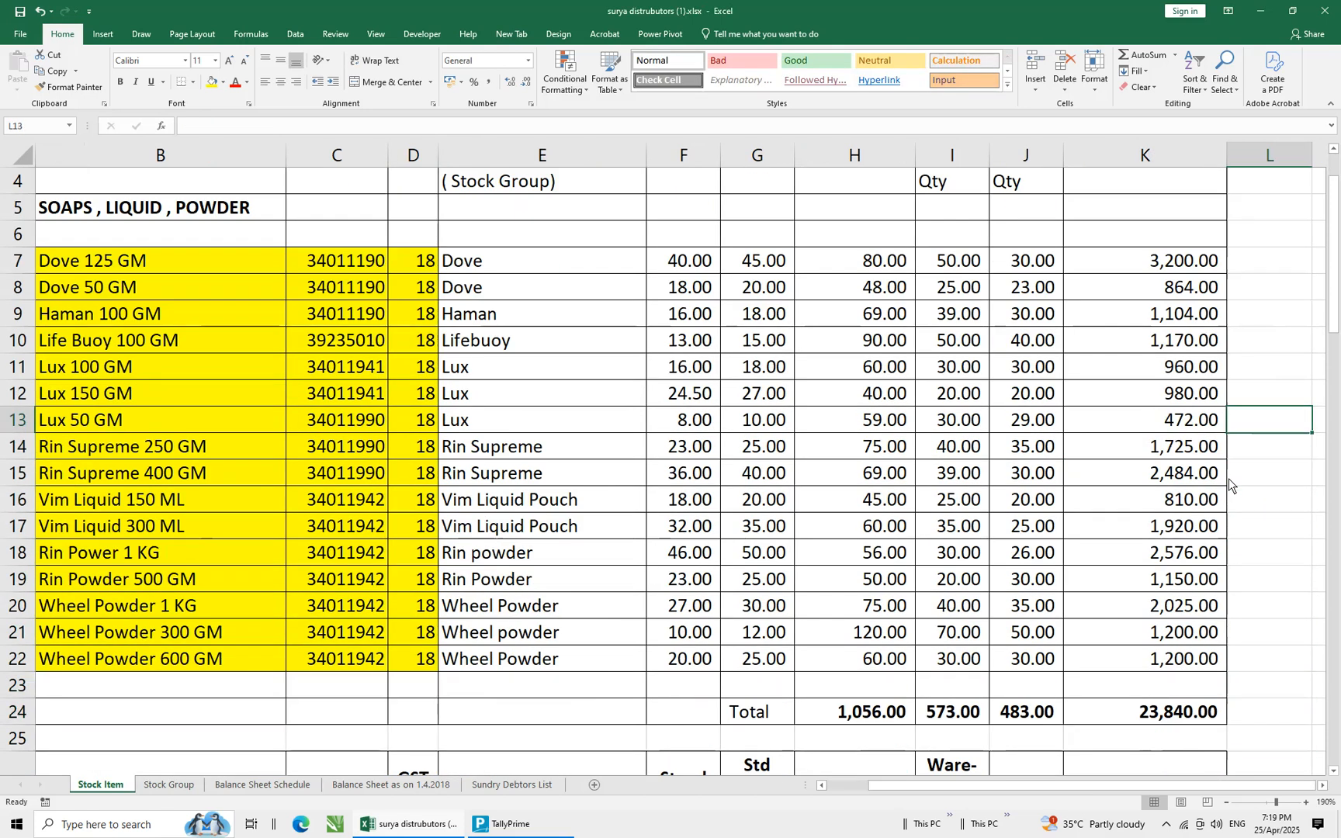
pyautogui.press('Up')
pyautogui.press('Up')
pyautogui.press('Up')
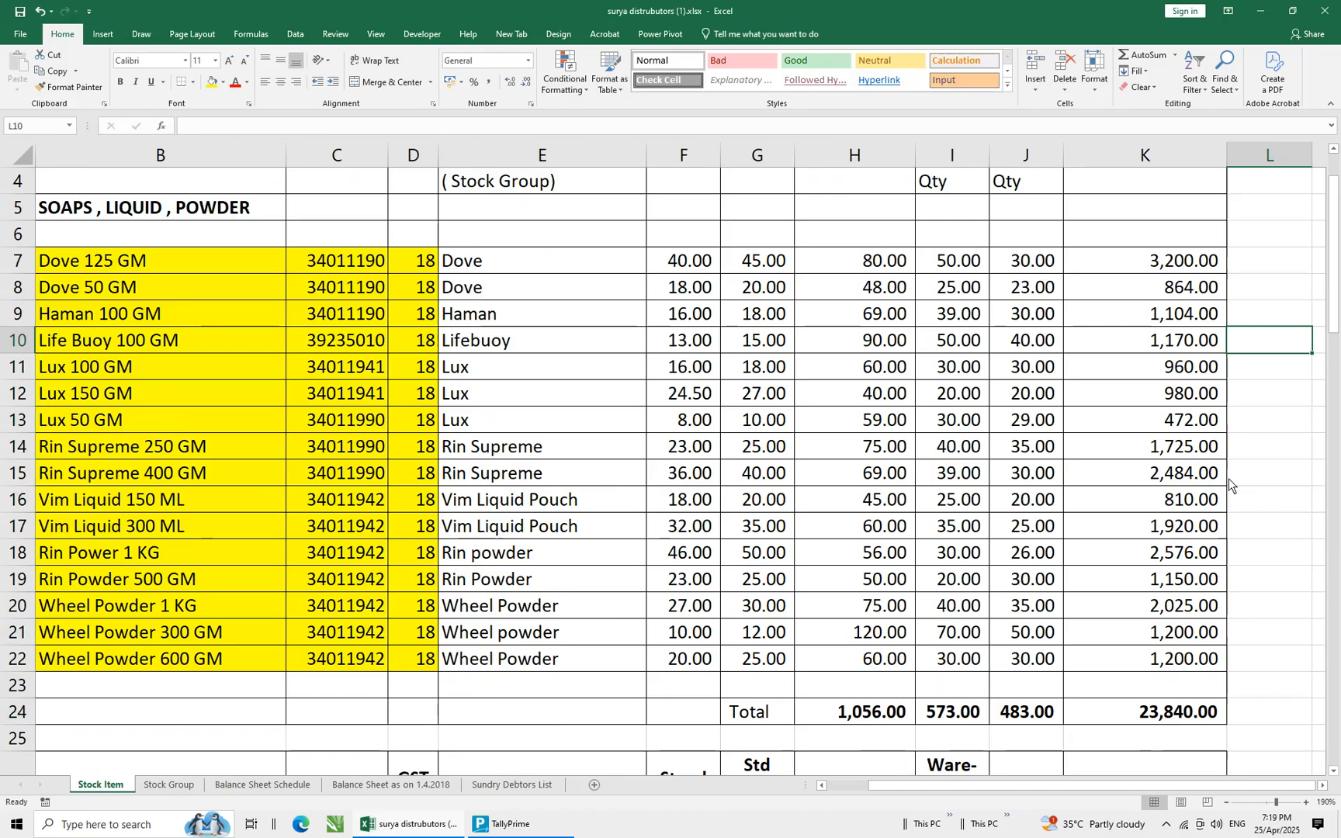
pyautogui.press('Left')
pyautogui.press('Left')
pyautogui.press('Left')
pyautogui.press('Left')
pyautogui.press('Left')
pyautogui.press('Left')
pyautogui.press('Left')
pyautogui.press('Left')
pyautogui.press('Left')
pyautogui.press('Left')
pyautogui.press('Left')
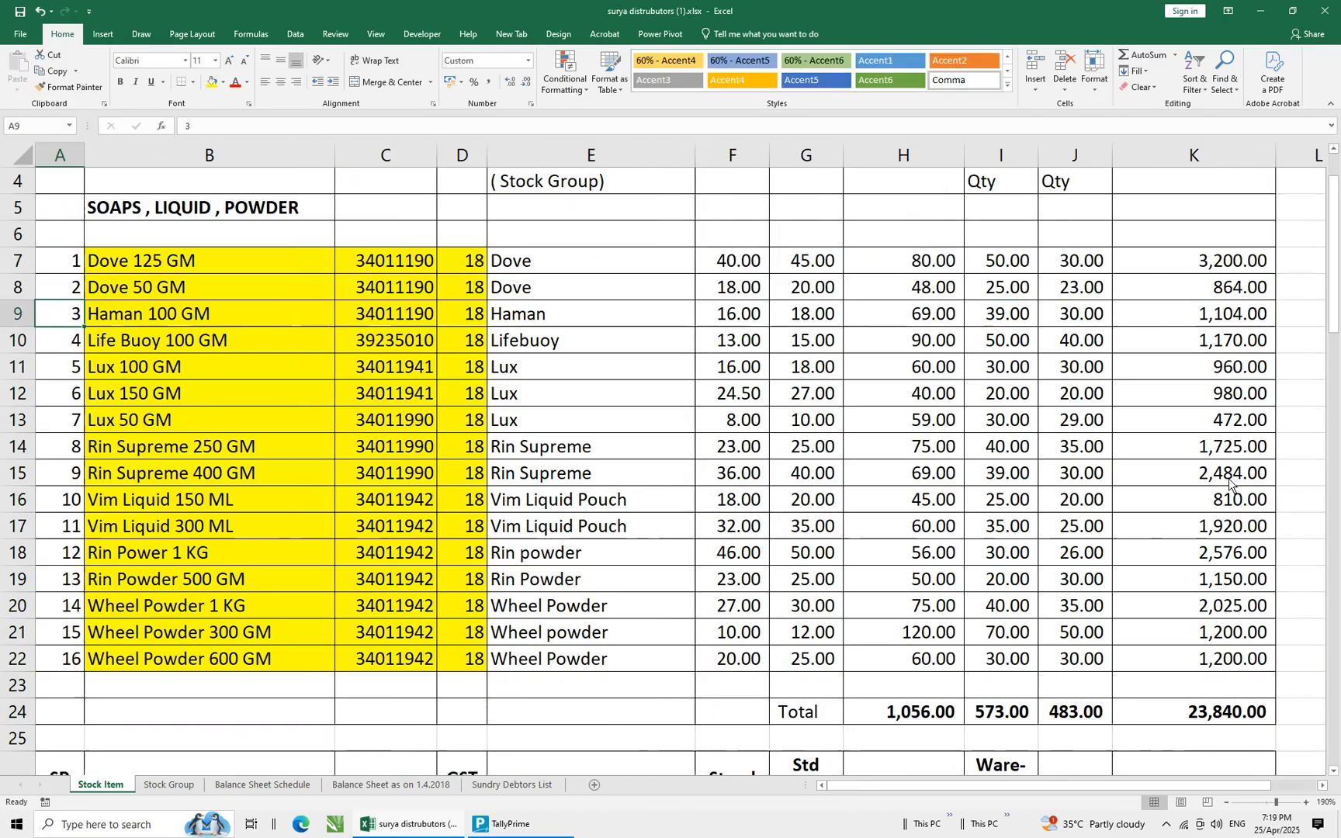
pyautogui.press('Right')
pyautogui.hotkey('alt', 'Tab')
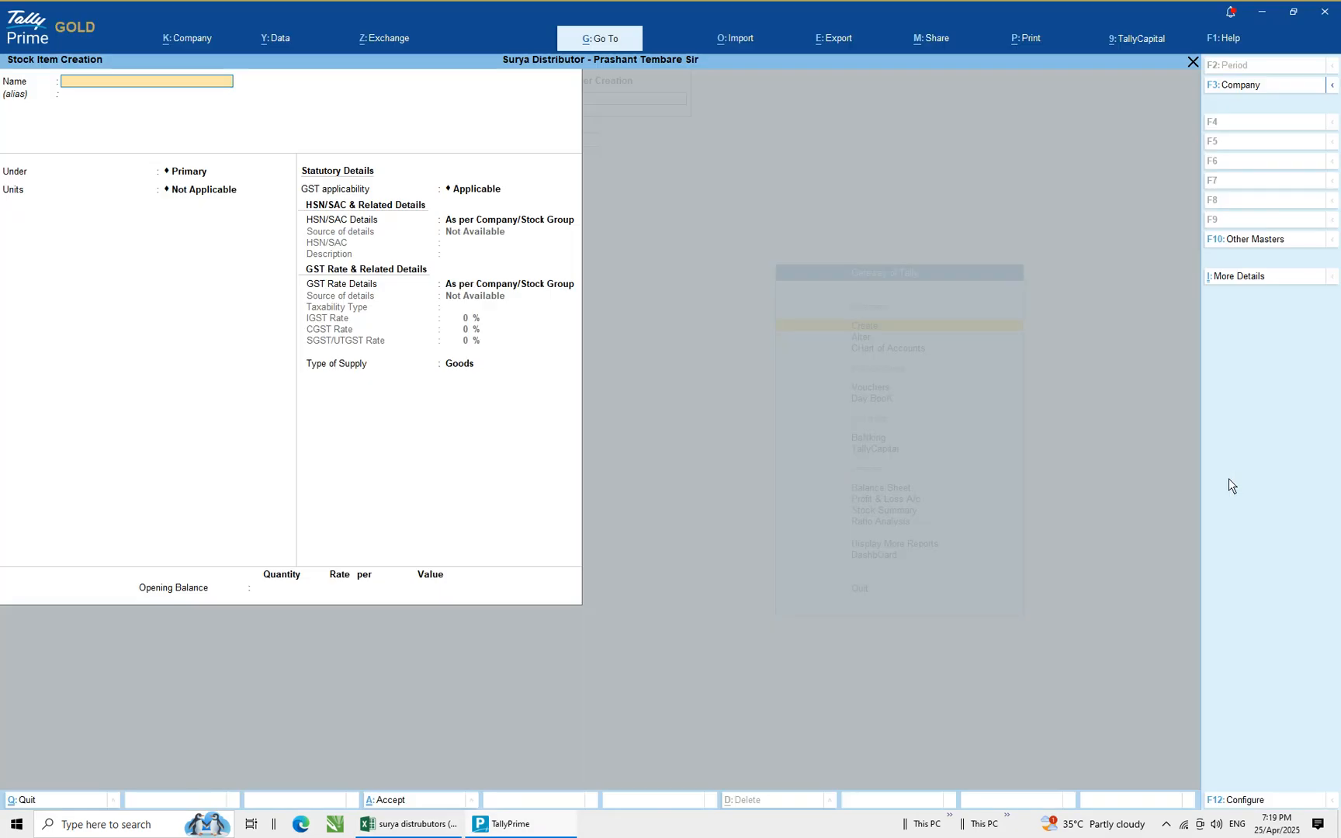
# Copy the item name Life Buoy 100 GM from the spreadsheet and enter it as the new stock item's name
pyautogui.hotkey('alt', 'Tab')
pyautogui.hotkey('ctrl', 'c')
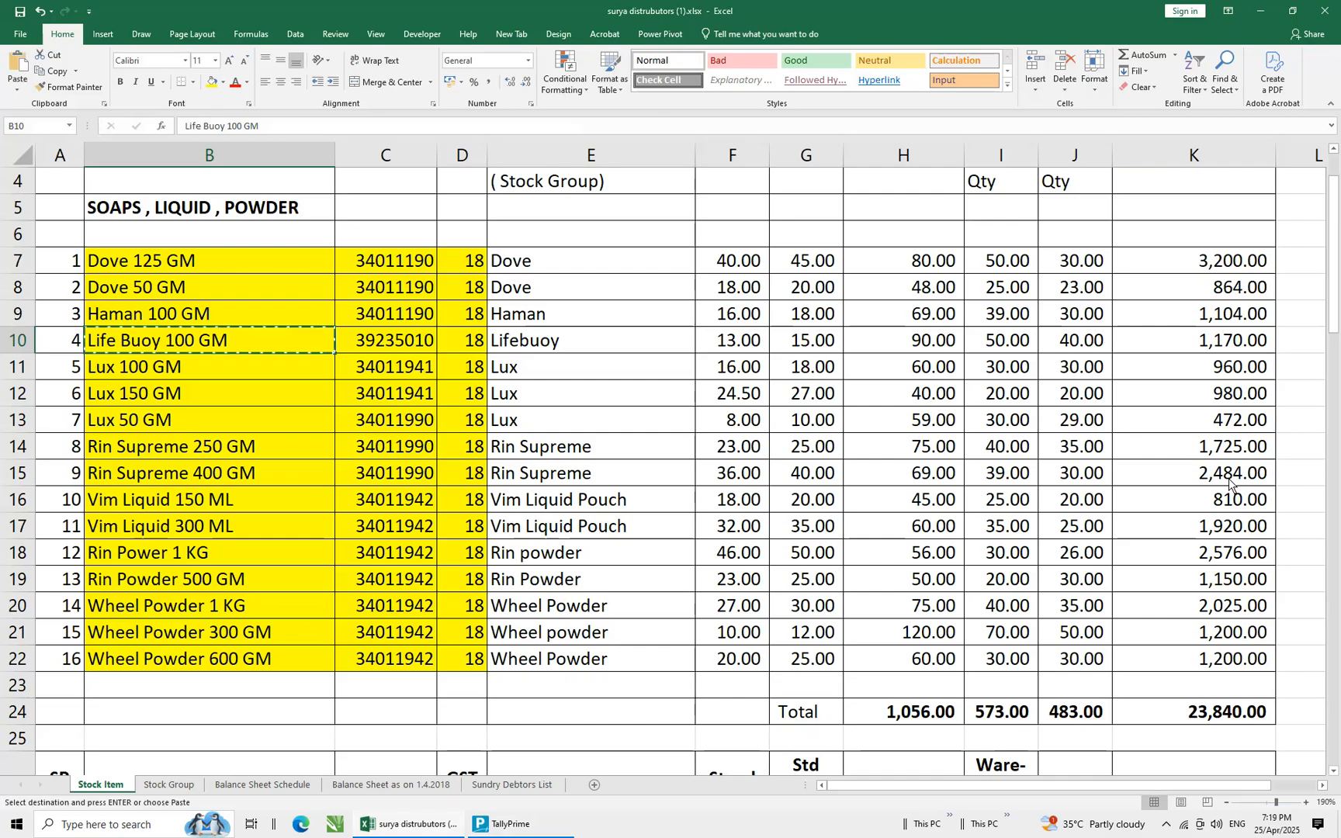
pyautogui.hotkey('alt', 'Tab')
pyautogui.hotkey('ctrl', 'v')
pyautogui.press('Return')
pyautogui.press('Return')
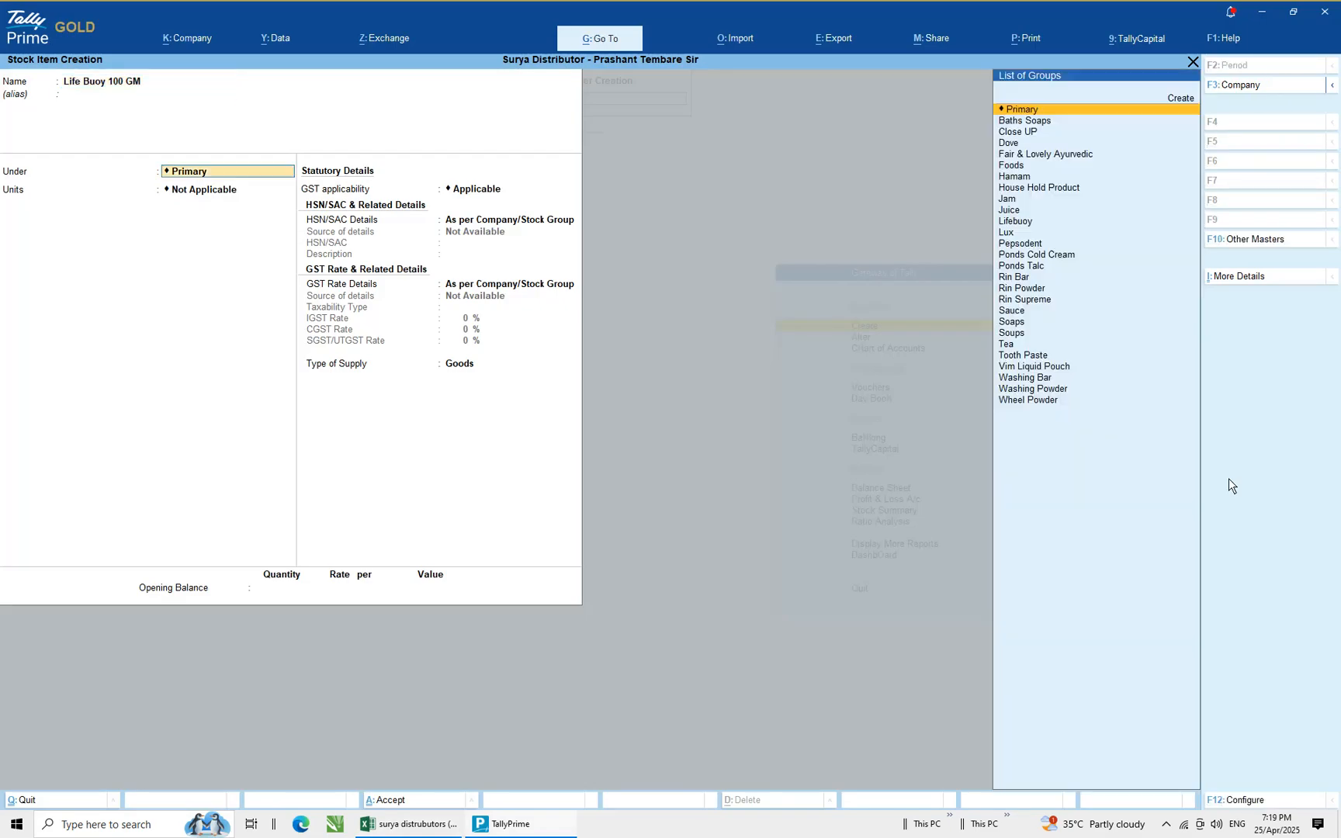
# Place the new stock item under the Lifebuoy stock group and set its unit to NOS
pyautogui.write('L')
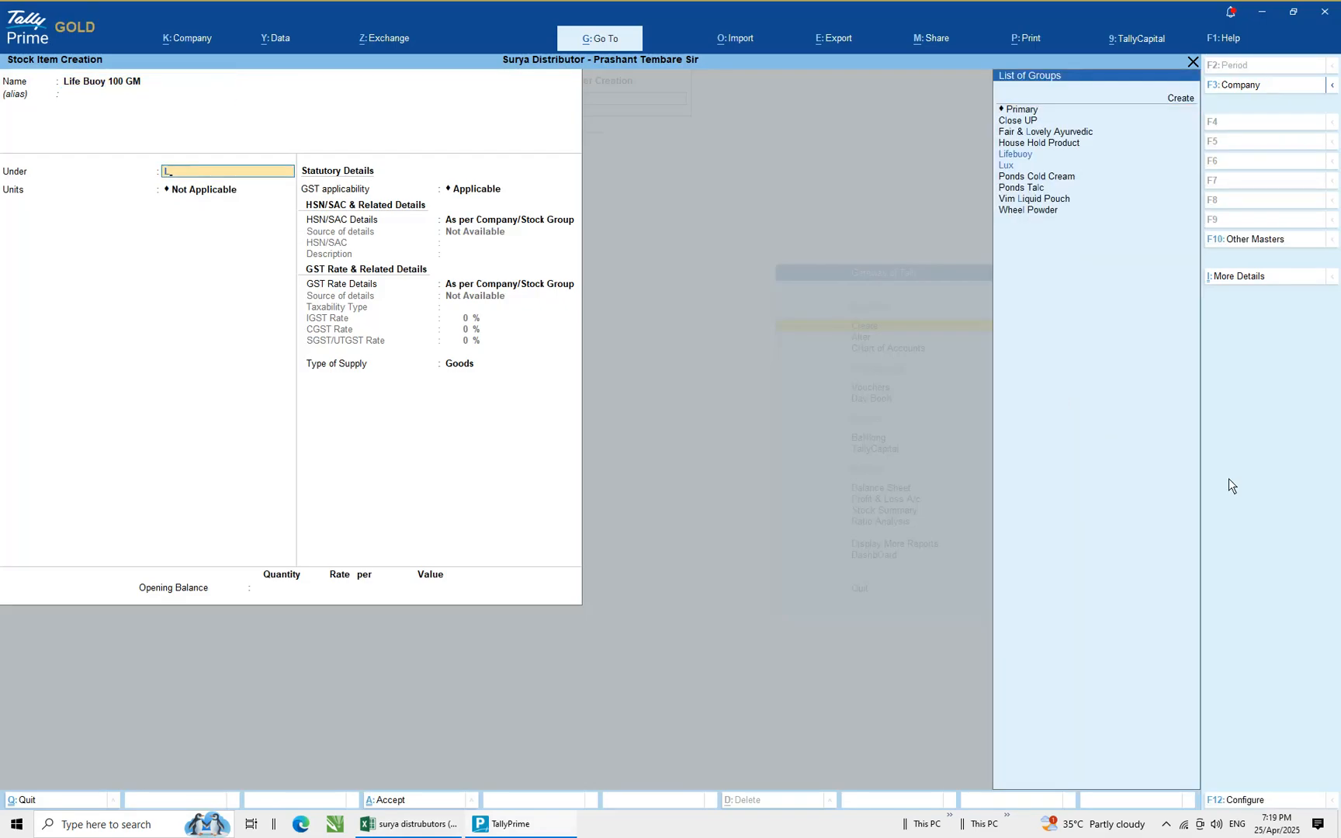
pyautogui.press('Return')
pyautogui.press('Down')
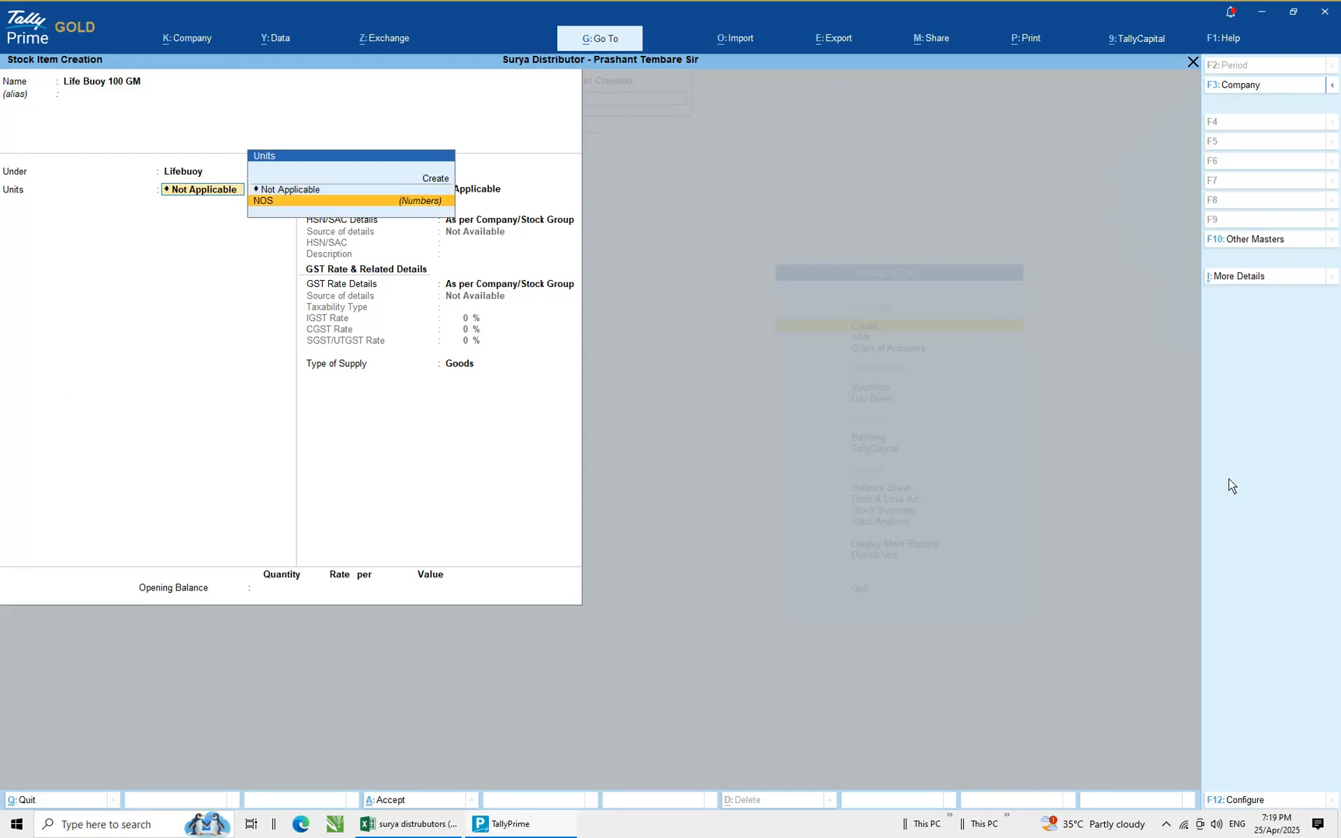
pyautogui.press('Return')
# Turn on standard rates and enter a standard cost of 13 and a standard selling price of 15 from 1-Oct-20
pyautogui.write('yes')
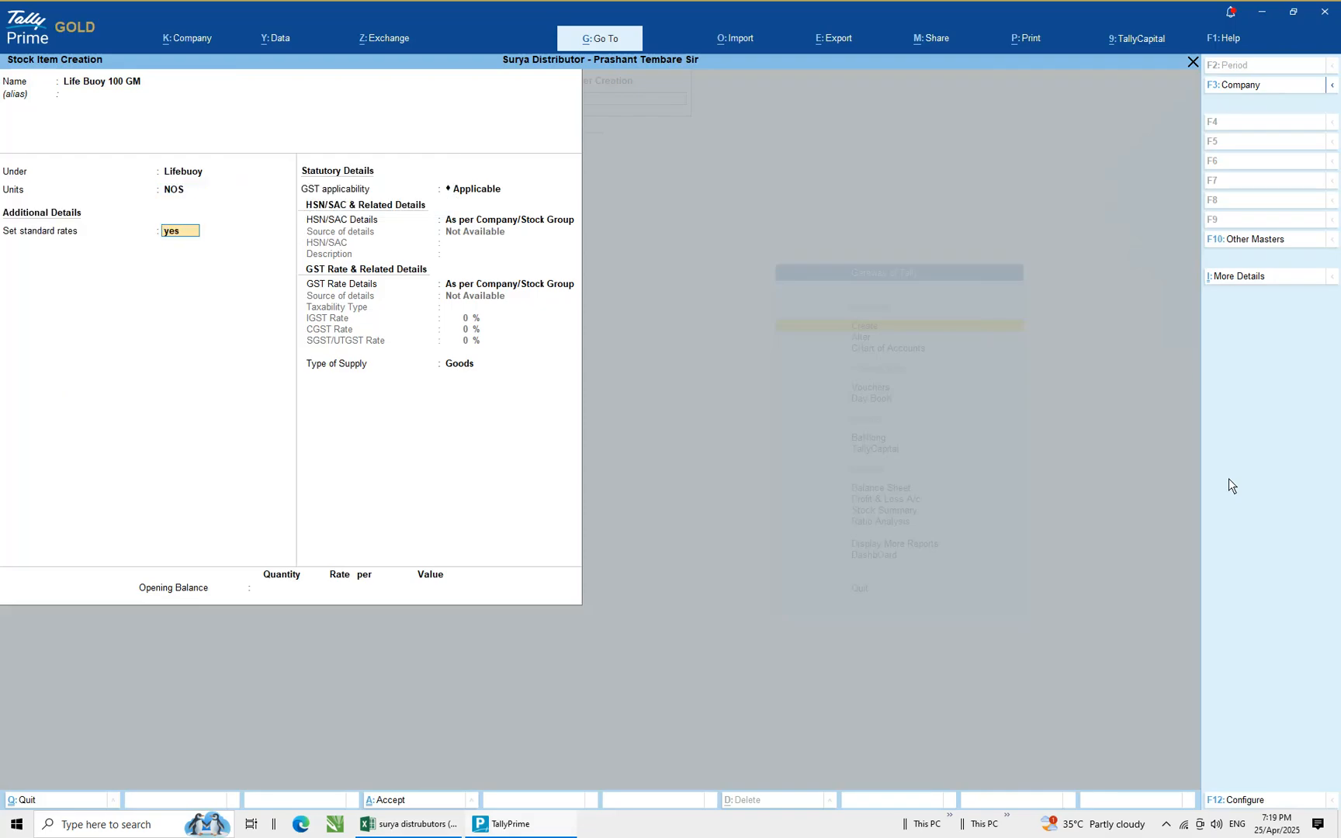
pyautogui.press('Return')
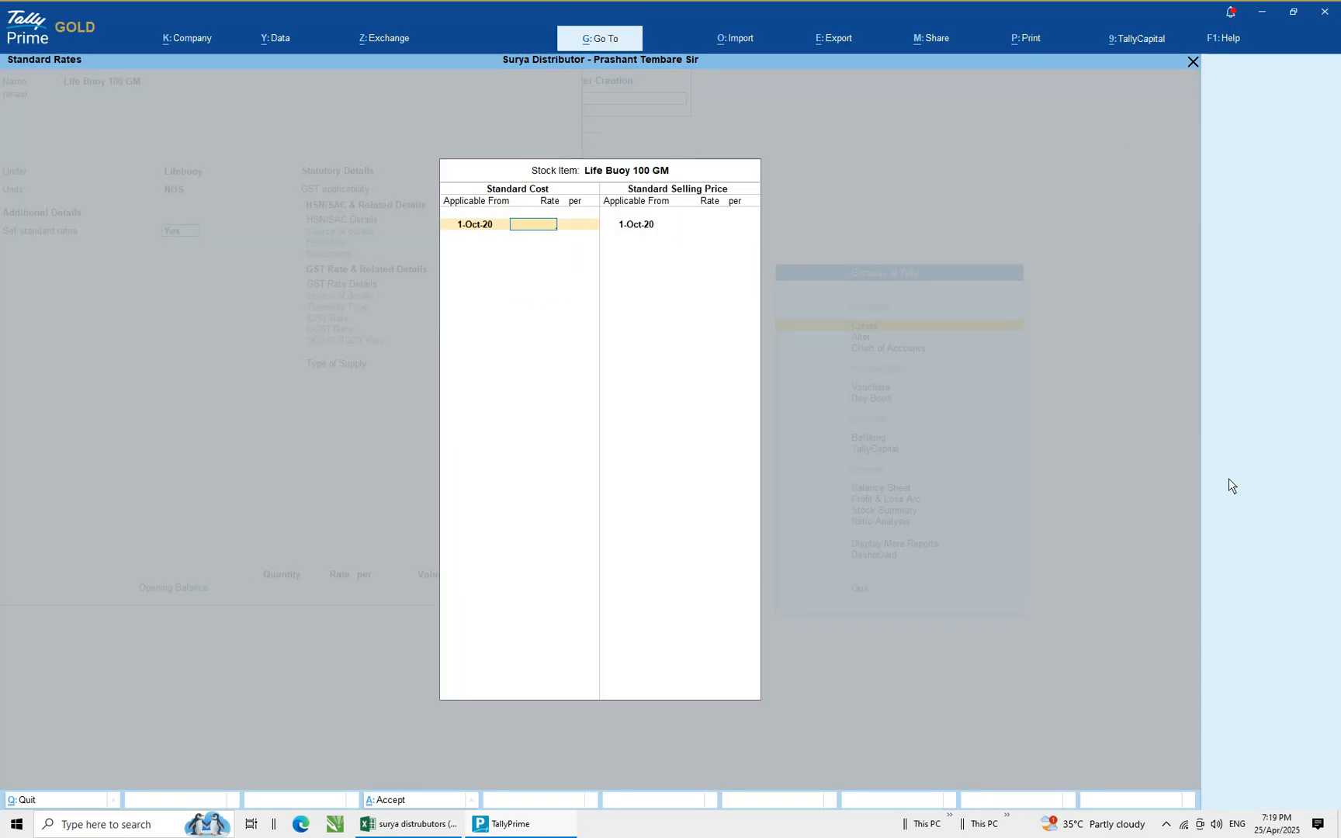
pyautogui.hotkey('alt', 'Tab')
pyautogui.write('0')
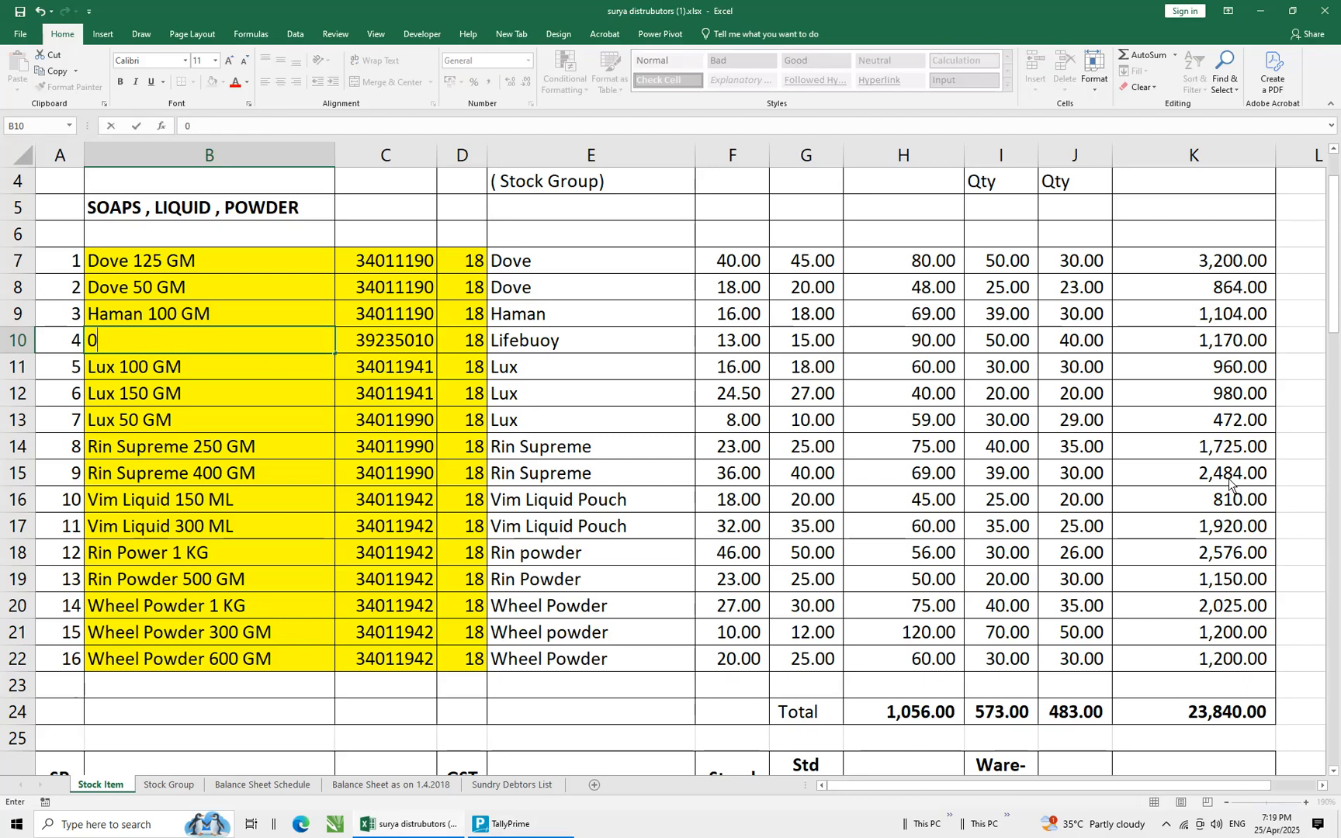
pyautogui.hotkey('ctrl', 'z')
pyautogui.press('Return')
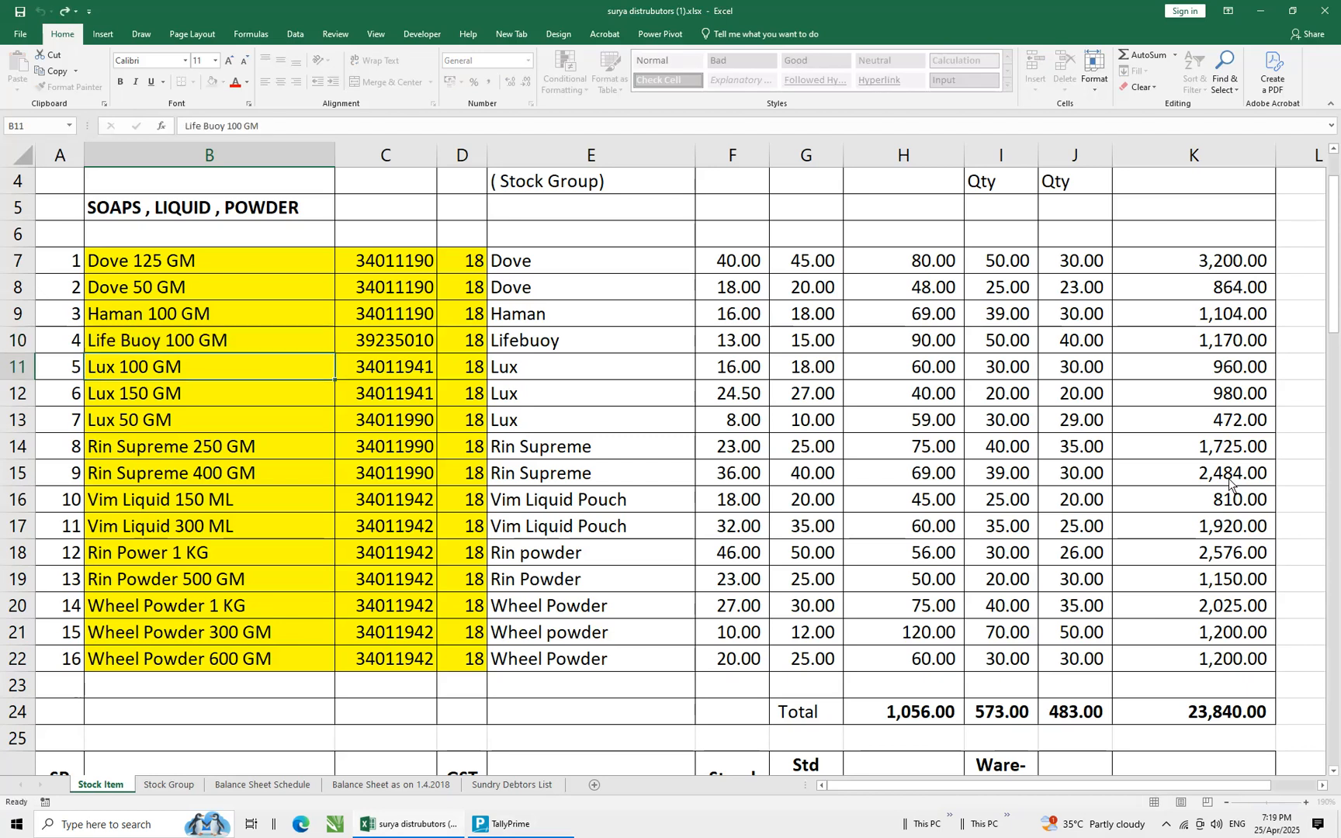
pyautogui.press('Up')
pyautogui.press('Right')
pyautogui.press('Right')
pyautogui.press('Right')
pyautogui.press('Right')
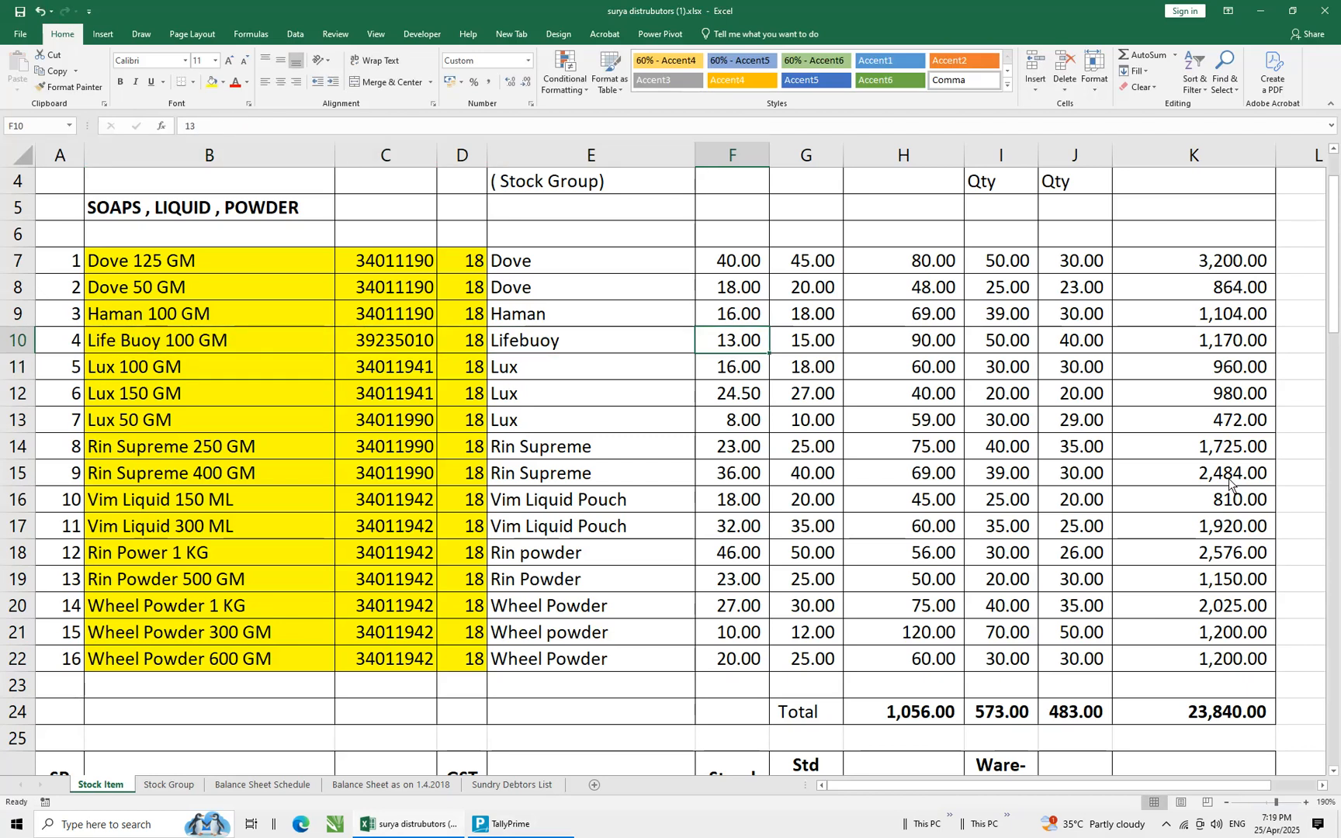
pyautogui.hotkey('alt', 'Tab')
pyautogui.write('13')
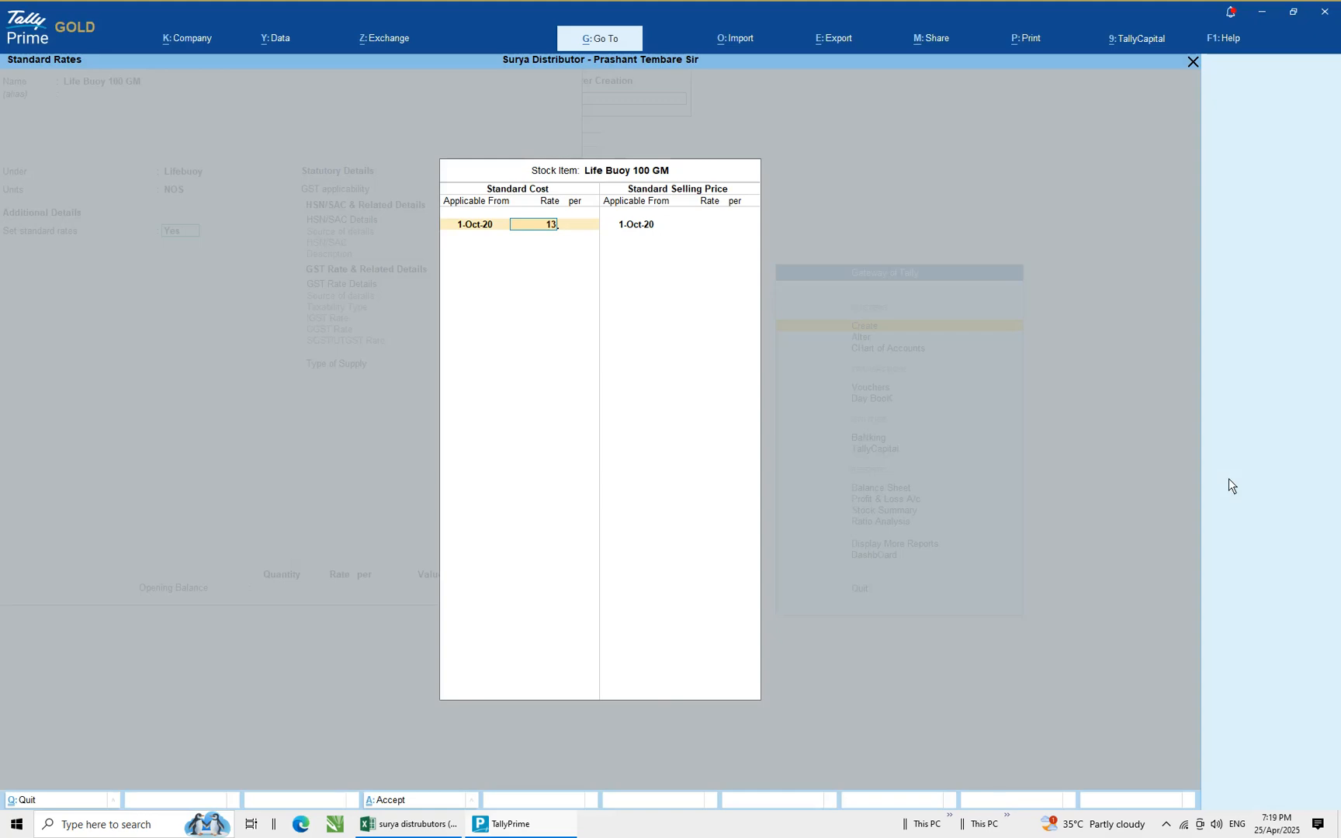
pyautogui.press('Return')
pyautogui.press('Return')
pyautogui.press('Return')
pyautogui.press('Return')
pyautogui.write('1')
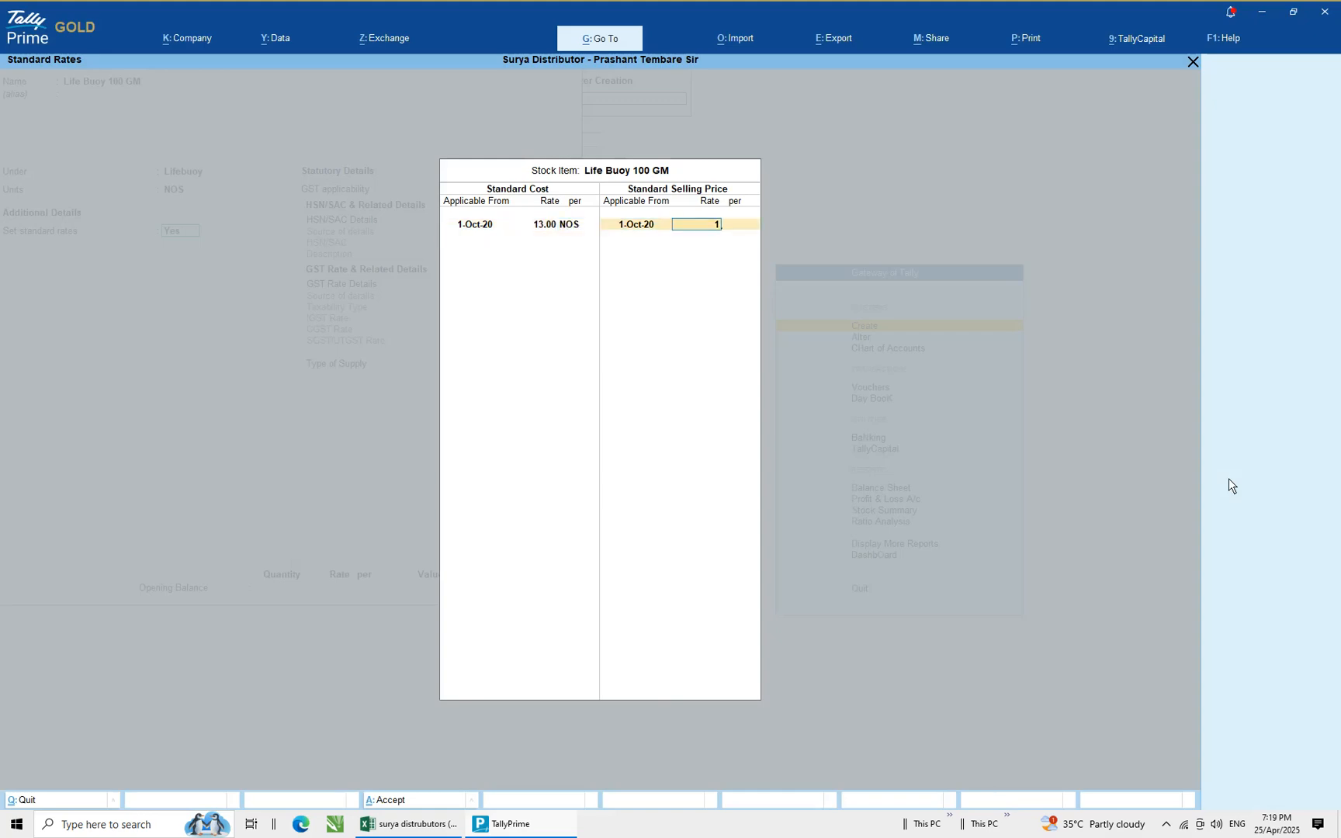
pyautogui.write('5')
pyautogui.press('Return')
pyautogui.press('Return')
pyautogui.press('Return')
pyautogui.press('Return')
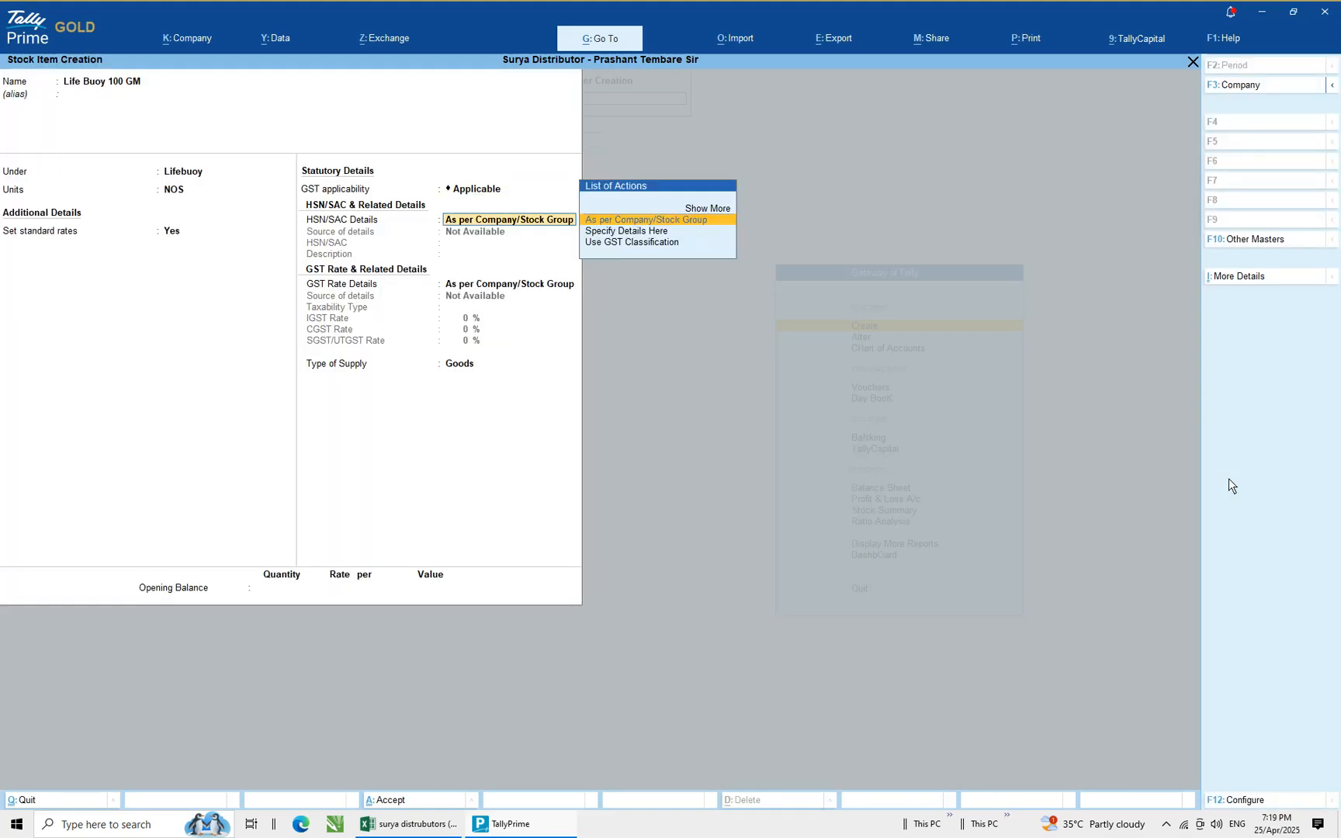
# Specify HSN/SAC details for the item, copying HSN code 39235010 from the spreadsheet
pyautogui.press('Down')
pyautogui.press('Return')
pyautogui.hotkey('alt', 'Tab')
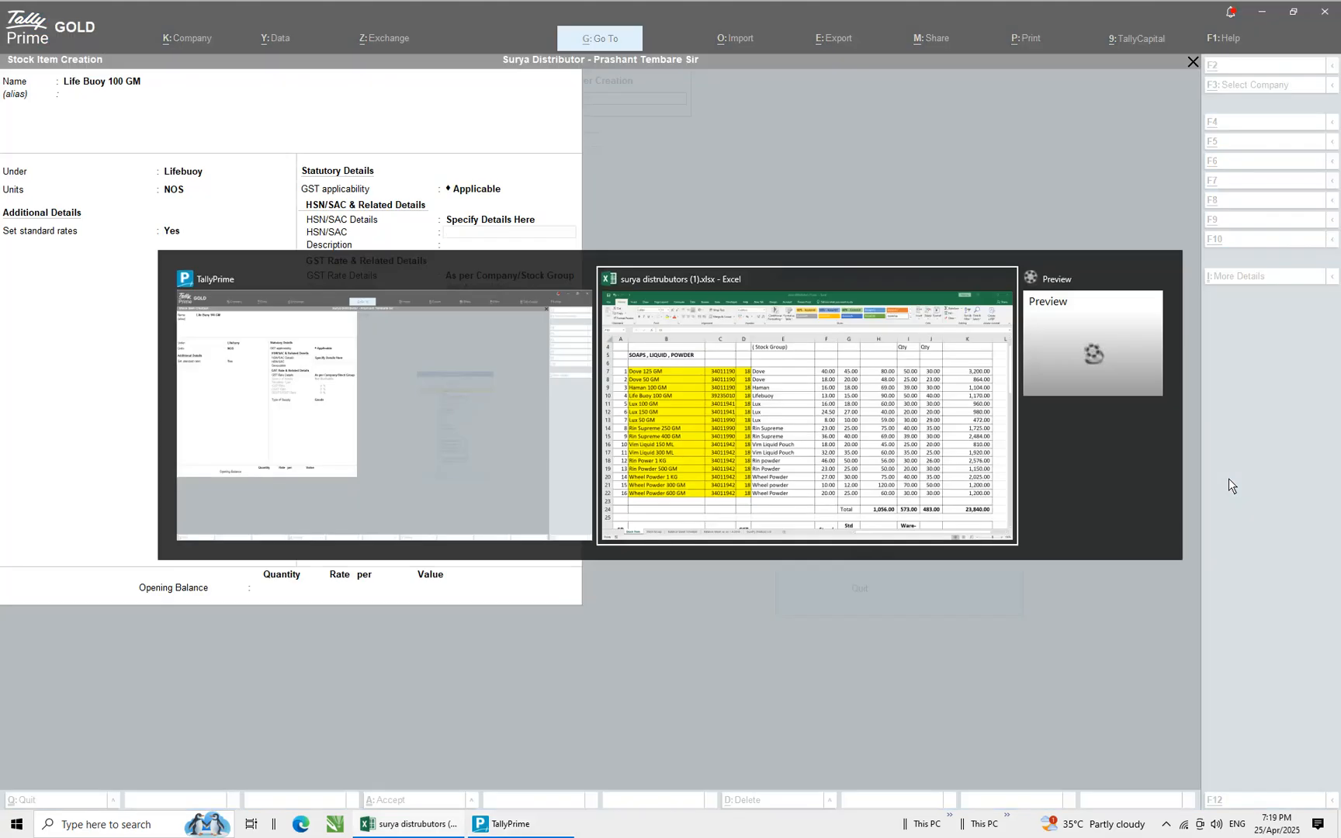
pyautogui.press('Left')
pyautogui.press('Left')
pyautogui.press('Left')
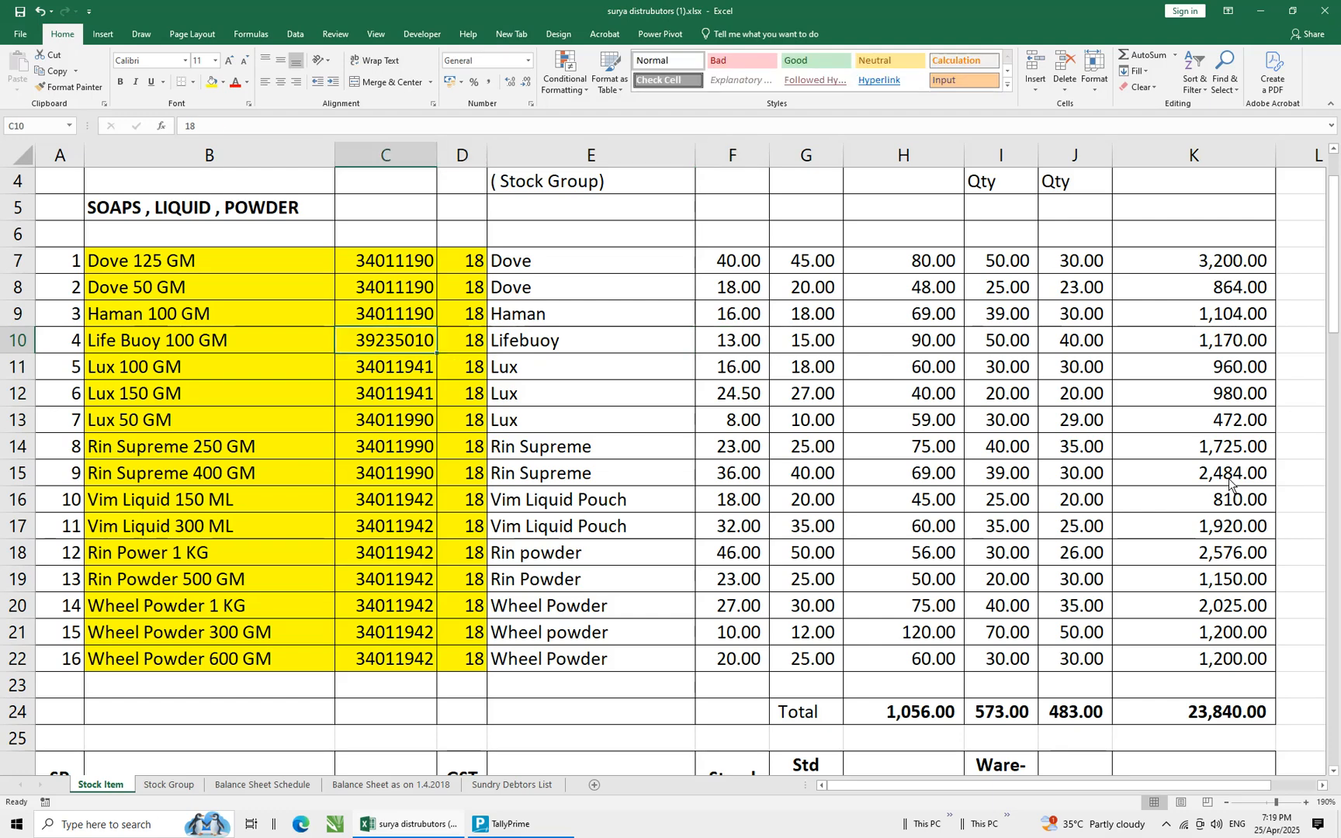
pyautogui.hotkey('ctrl', 'c')
pyautogui.hotkey('alt', 'Tab')
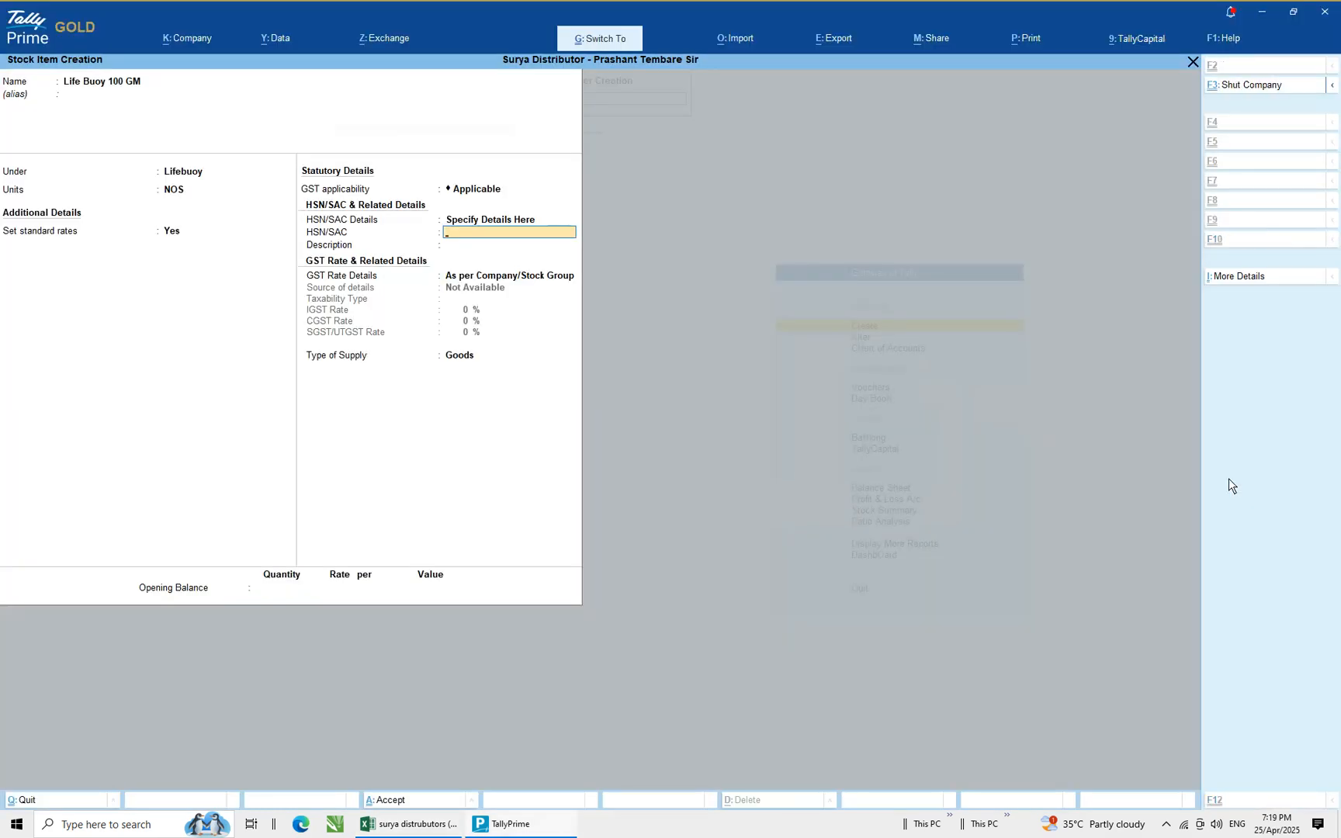
pyautogui.hotkey('ctrl', 'v')
pyautogui.press('Return')
# Specify GST rate details as Taxable with an IGST rate of 18%, accepting Goods as supply type
pyautogui.press('Down')
pyautogui.press('Return')
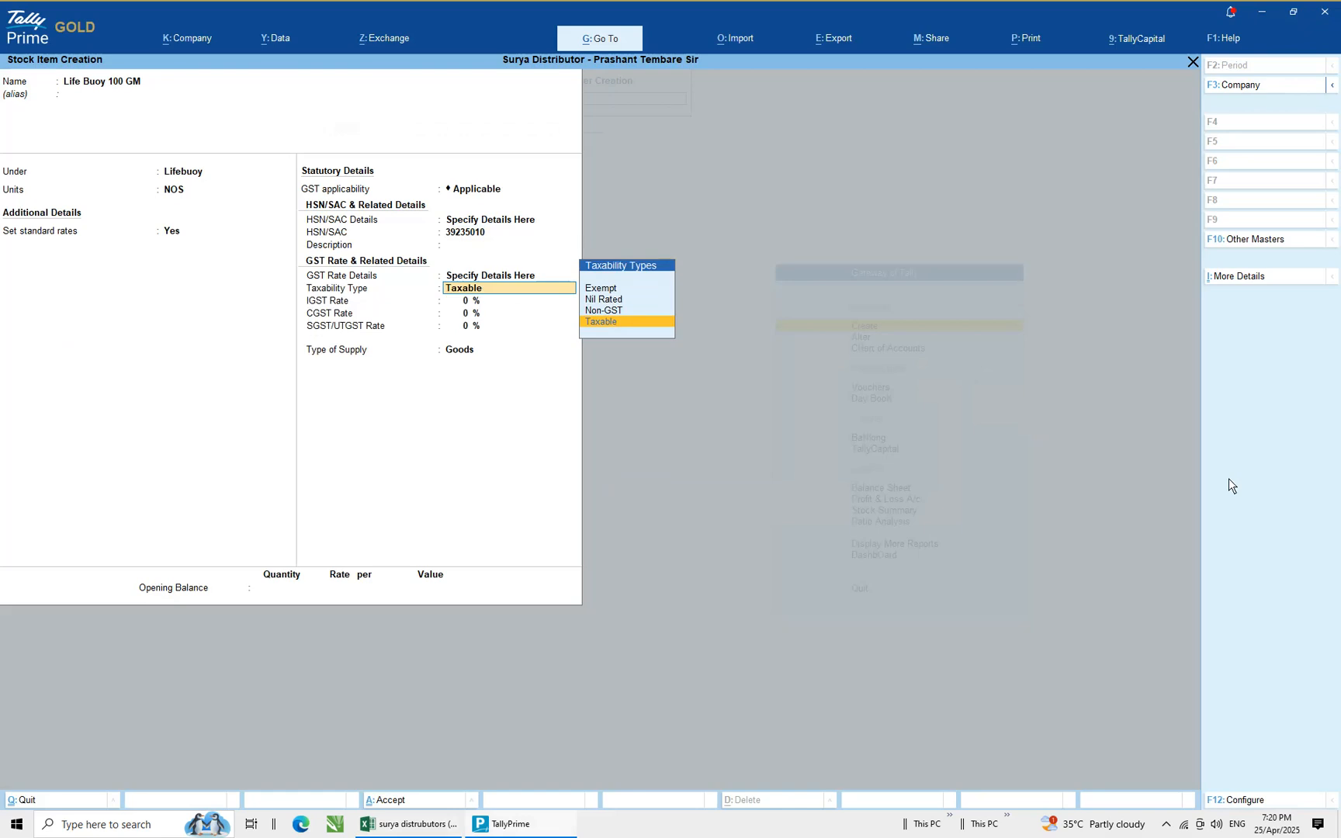
pyautogui.press('Return')
pyautogui.hotkey('alt', 'Tab')
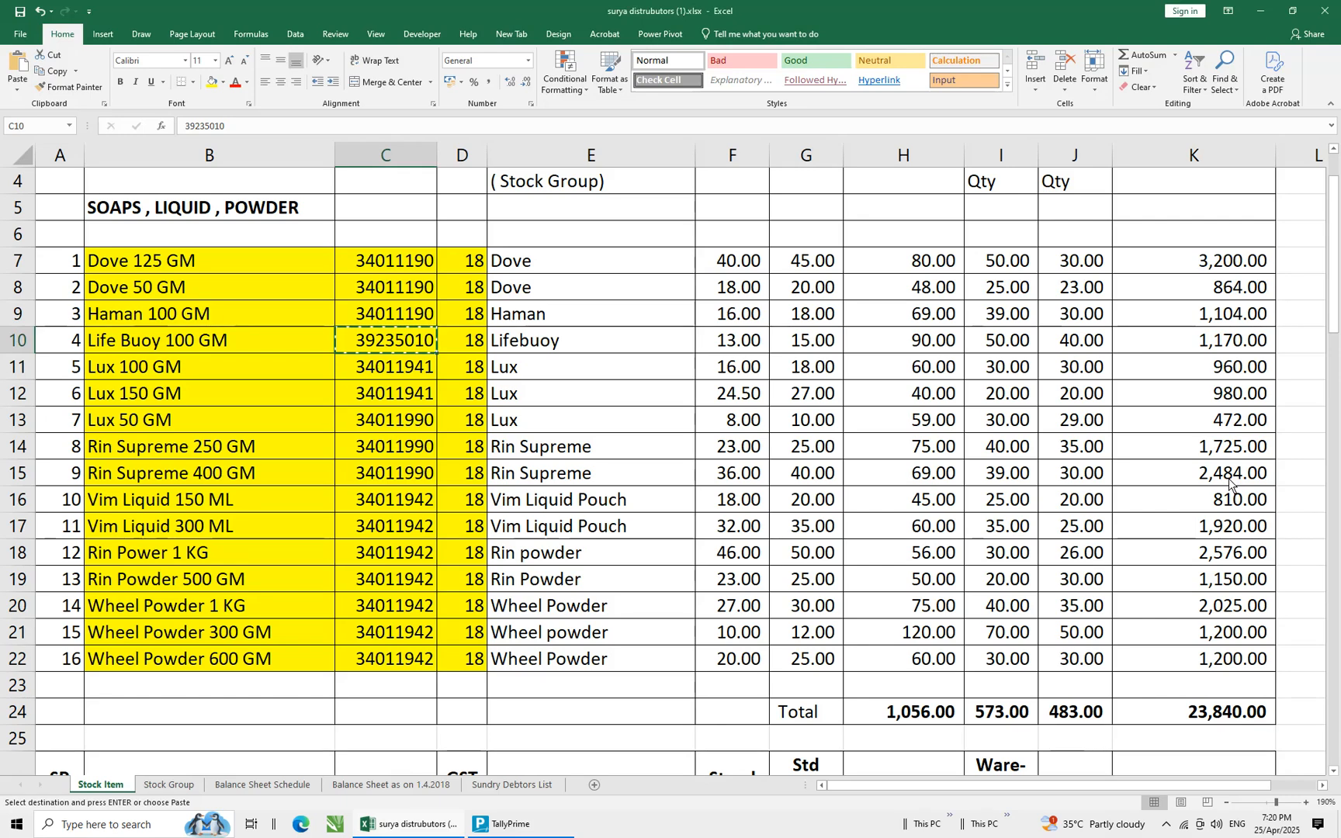
pyautogui.hotkey('alt', 'Tab')
pyautogui.write('18')
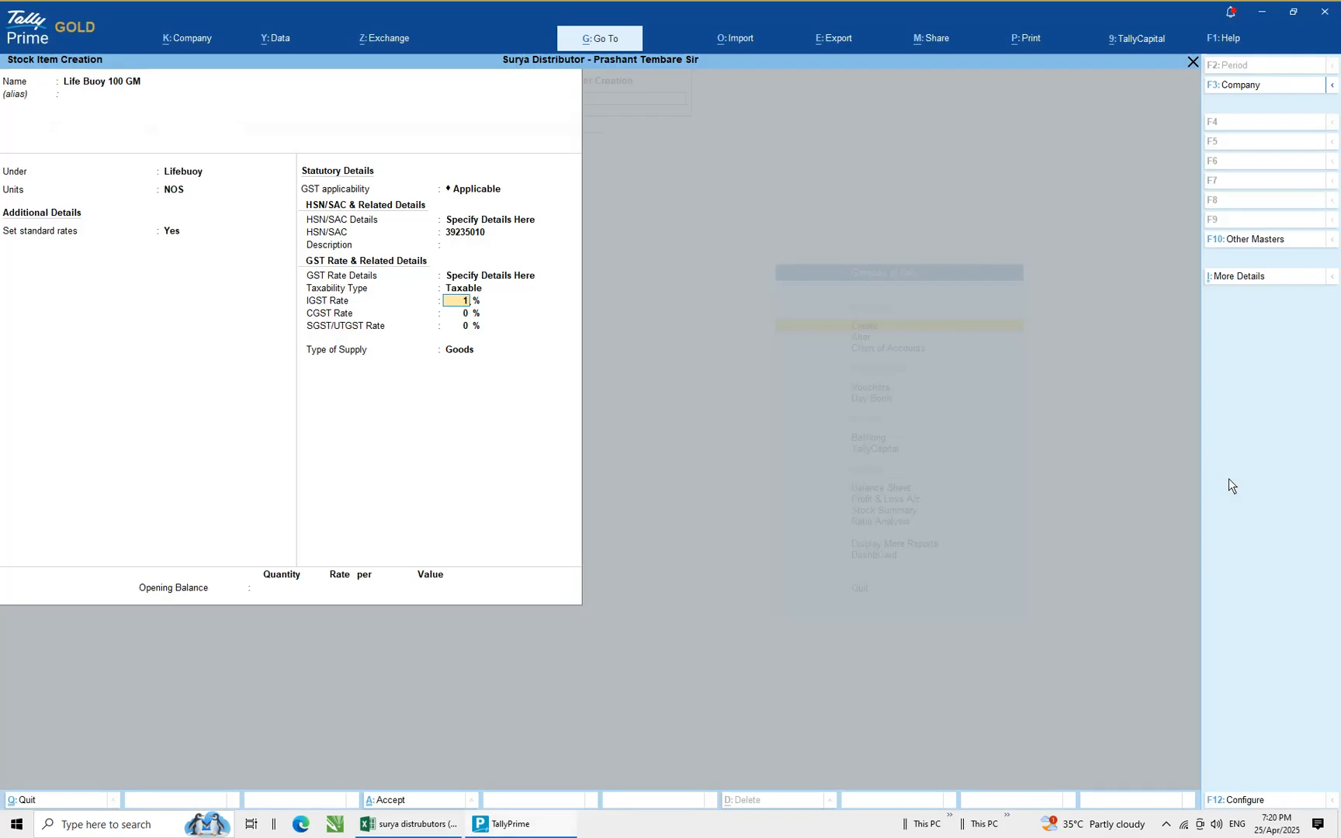
pyautogui.press('Return')
pyautogui.press('Return')
pyautogui.press('Return')
pyautogui.press('Return')
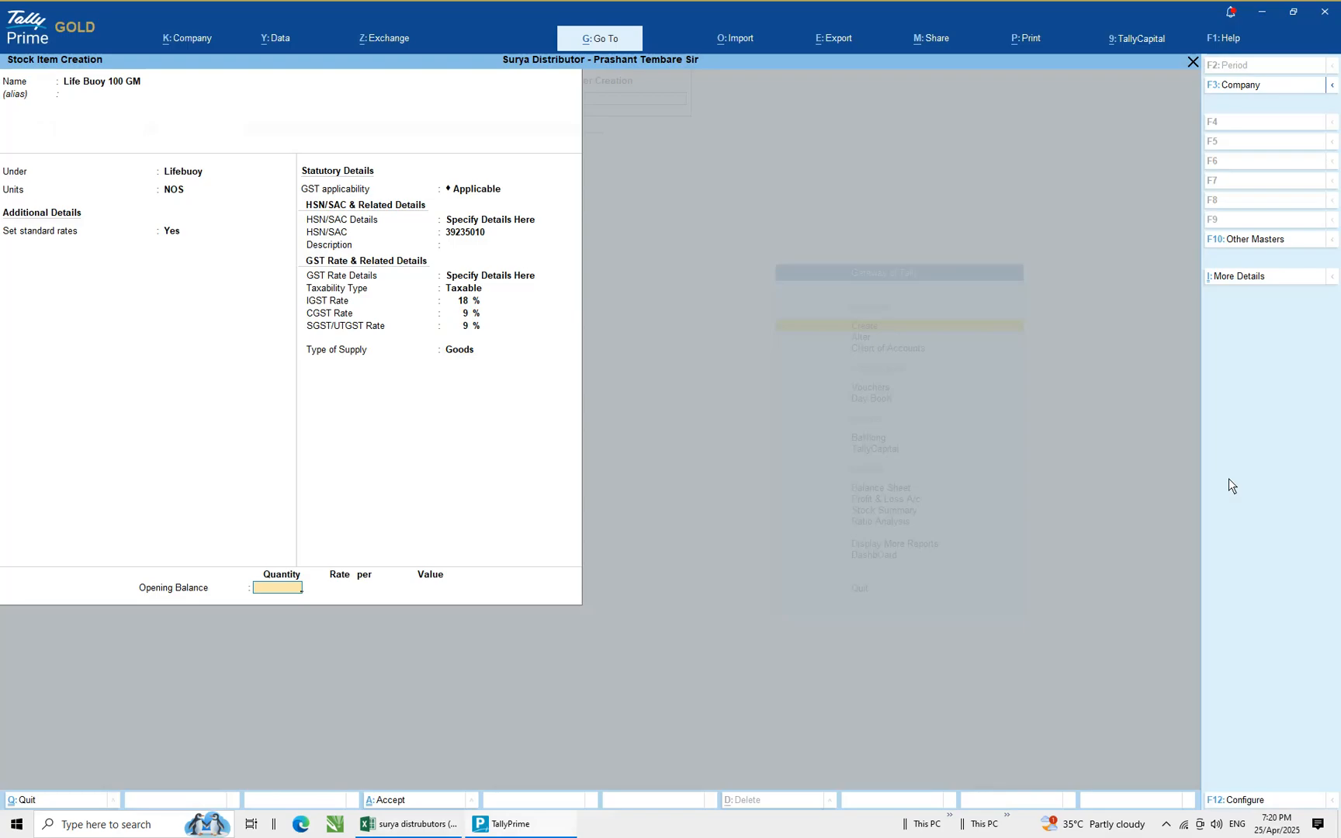
# Freeze the spreadsheet's heading rows above row 6 so column titles stay visible
pyautogui.hotkey('alt', 'Tab')
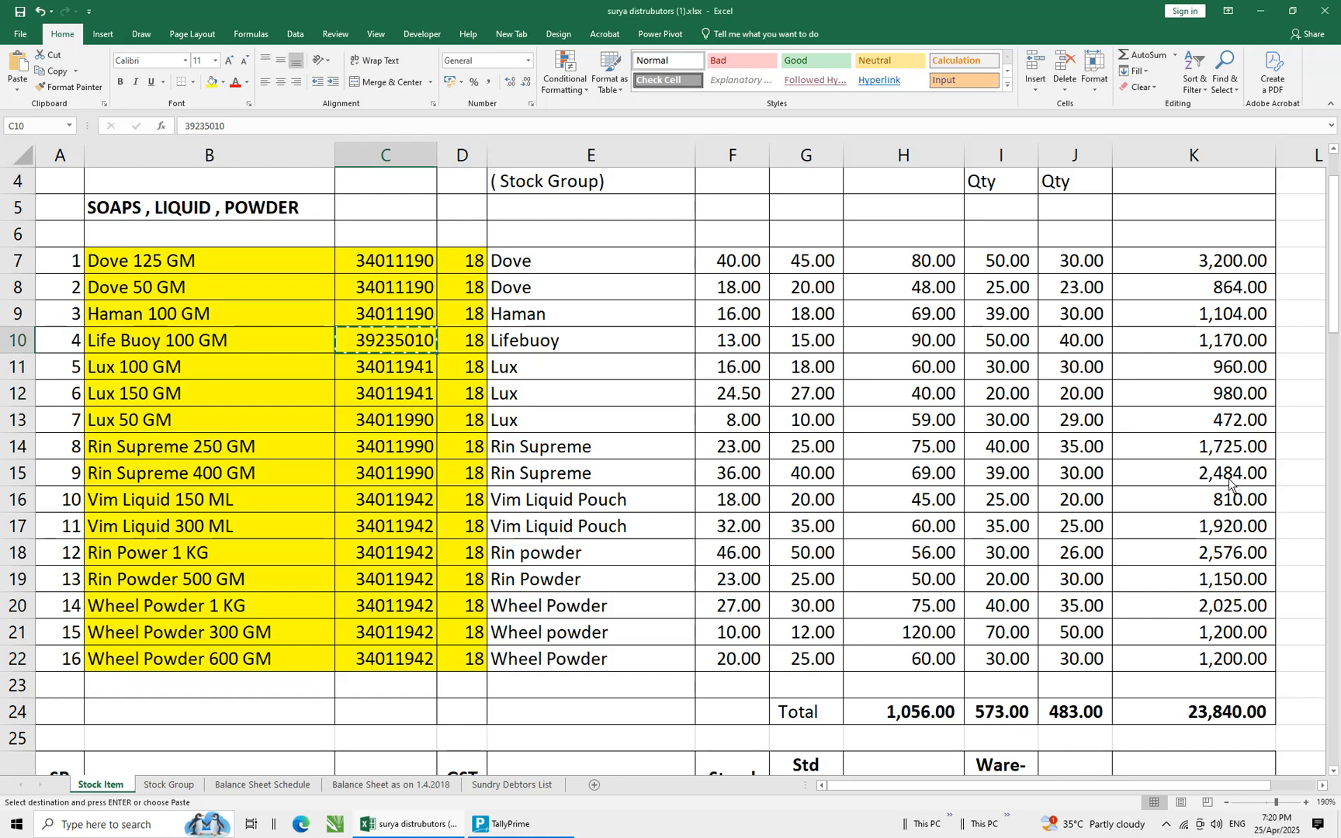
pyautogui.press('Escape')
pyautogui.scroll(1, 465, 326)
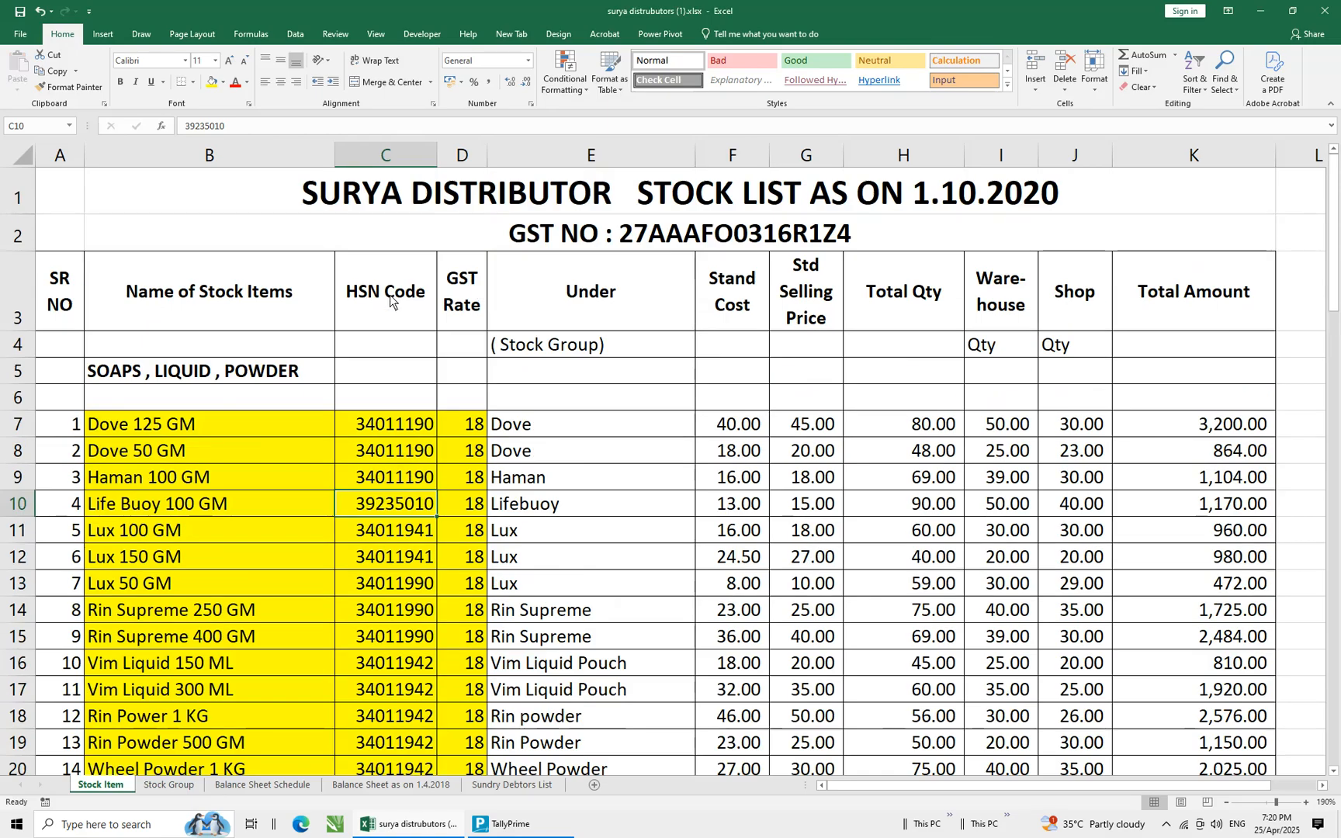
pyautogui.click(66, 398)
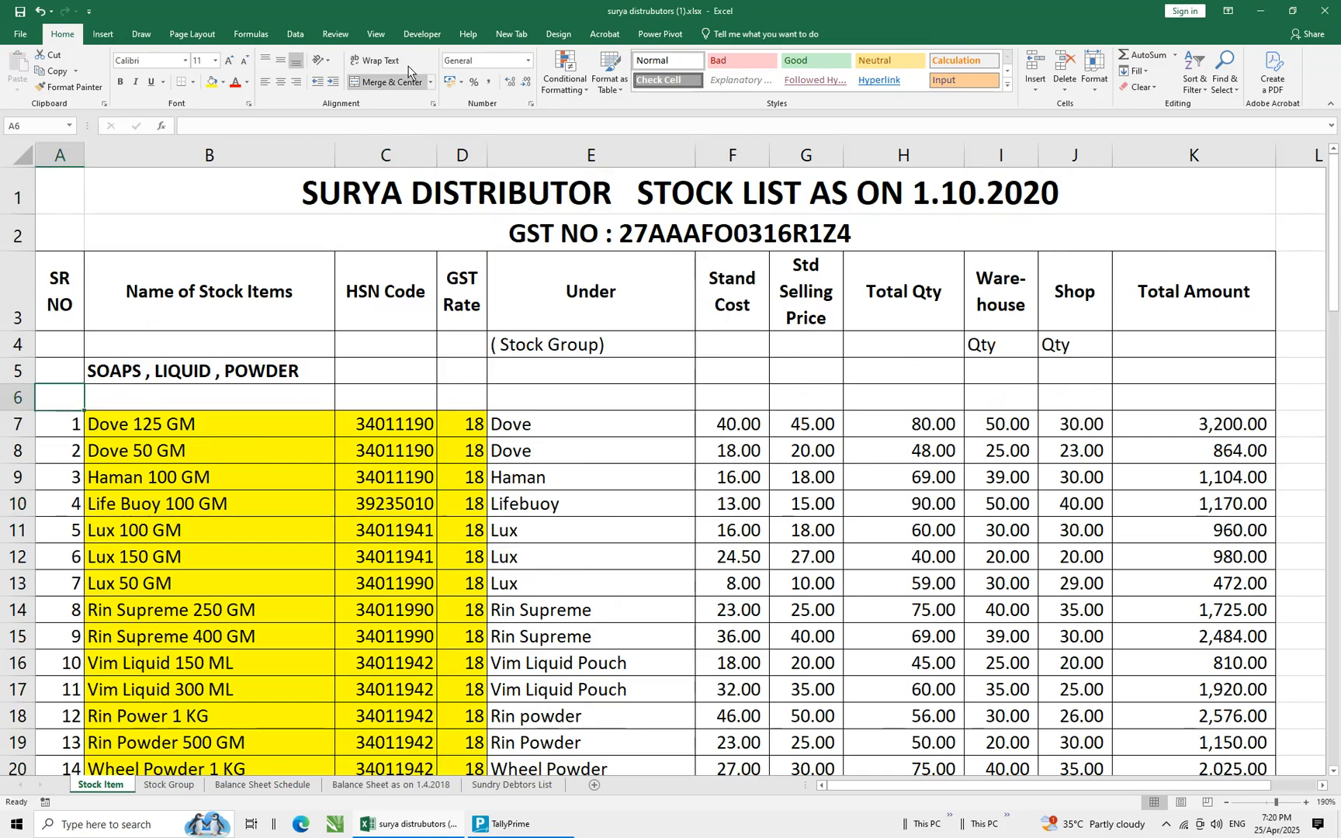
pyautogui.click(383, 37)
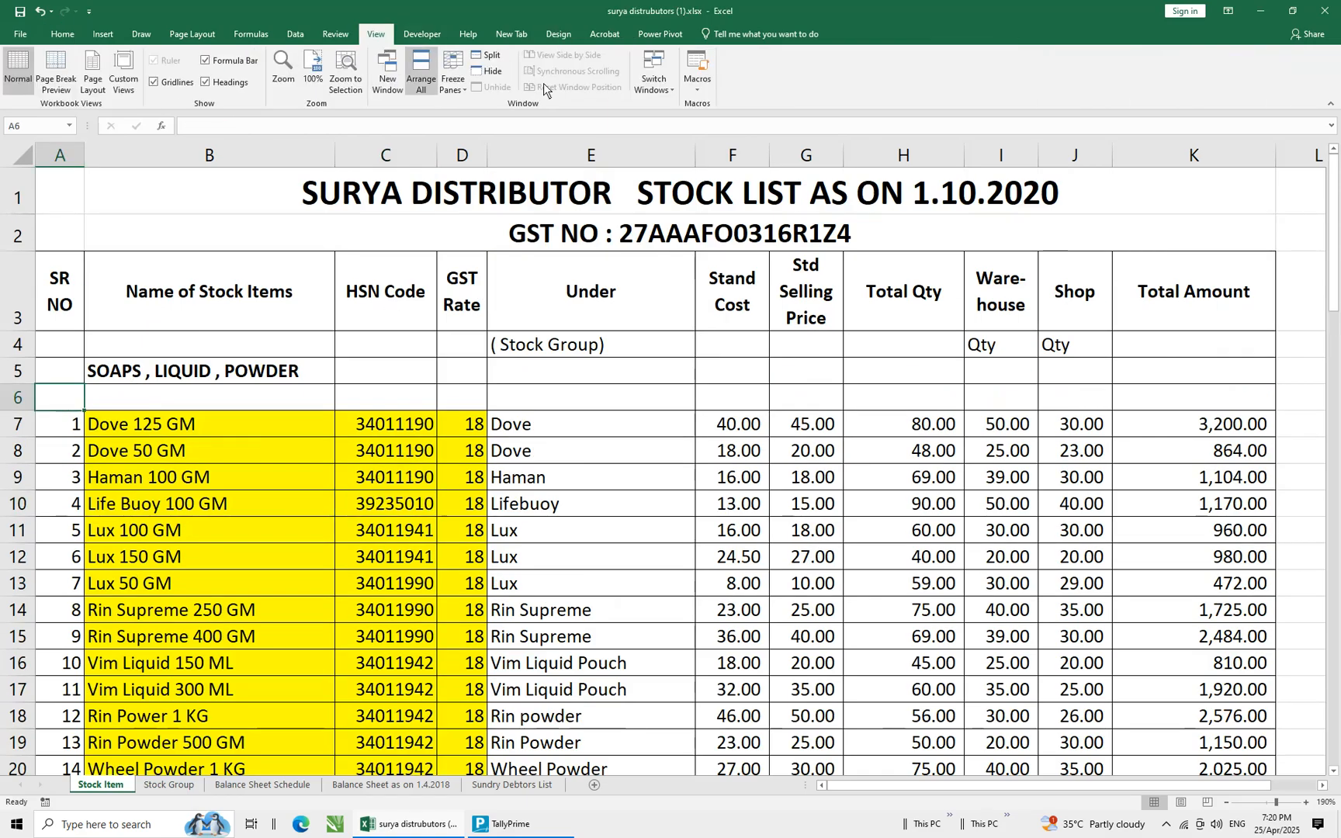
pyautogui.click(453, 78)
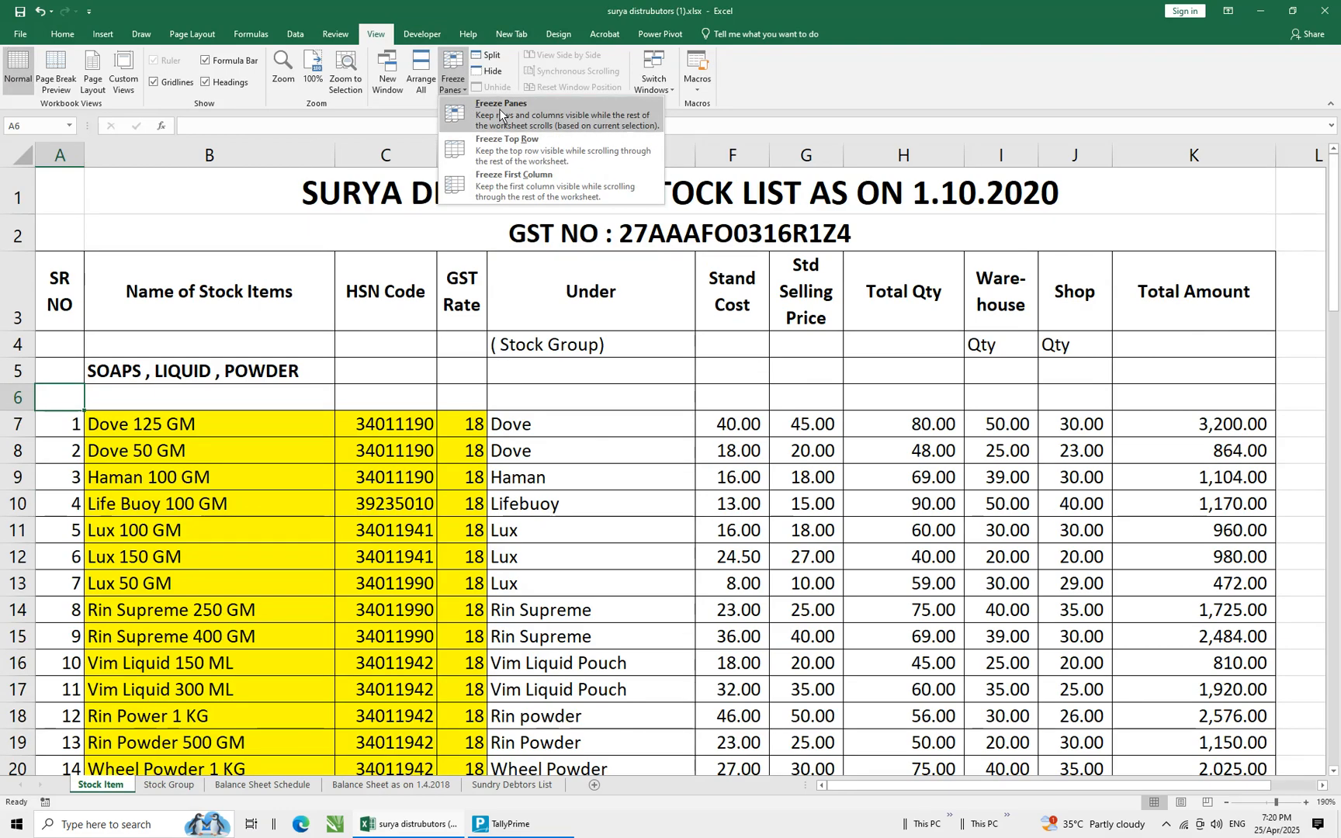
pyautogui.click(499, 108)
# Enter an opening balance quantity of 90 for Life Buoy 100 GM, as listed in the spreadsheet
pyautogui.moveTo(210, 397); pyautogui.dragTo(649, 423)
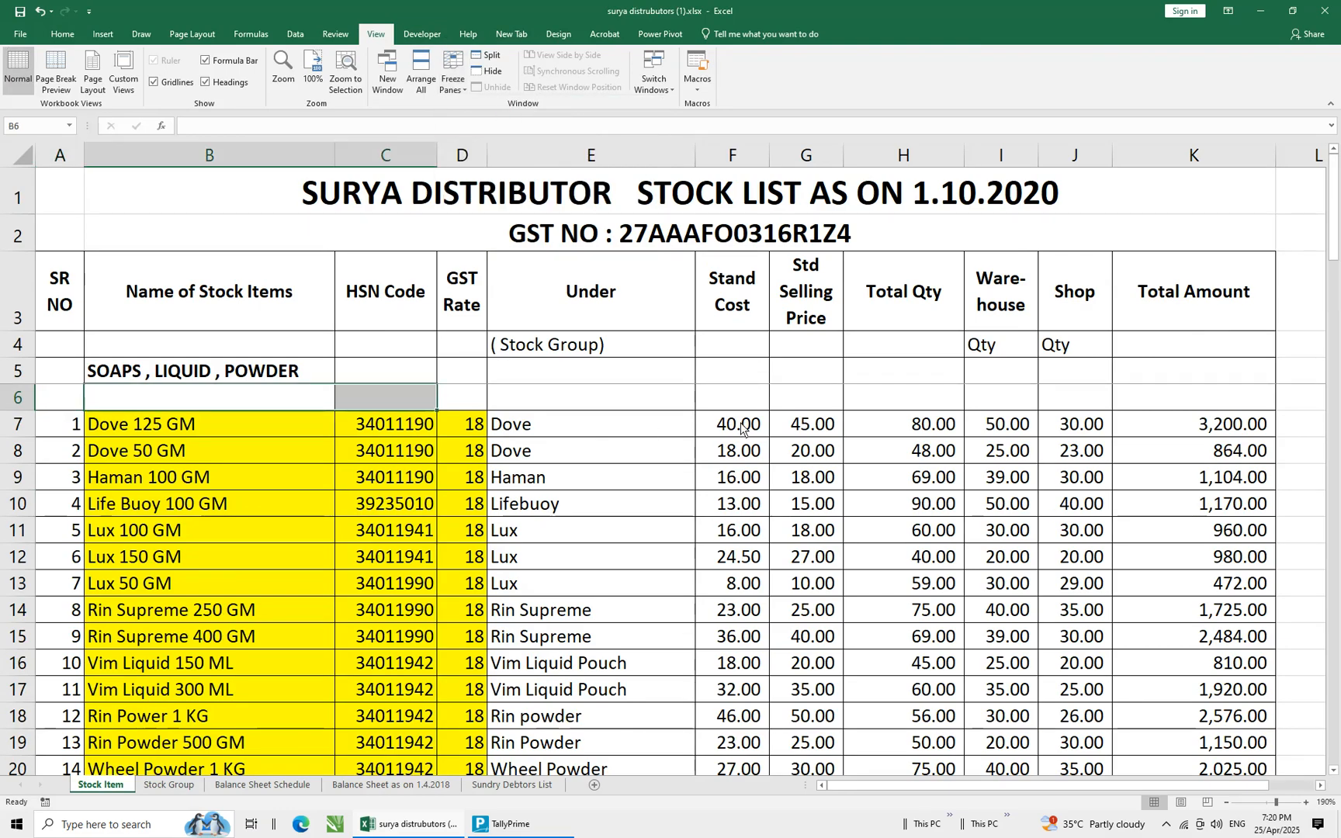
pyautogui.press('Down')
pyautogui.press('Down')
pyautogui.press('Down')
pyautogui.press('Down')
pyautogui.press('Down')
pyautogui.press('Down')
pyautogui.press('Down')
pyautogui.press('Down')
pyautogui.press('Down')
pyautogui.press('Down')
pyautogui.press('Down')
pyautogui.press('Down')
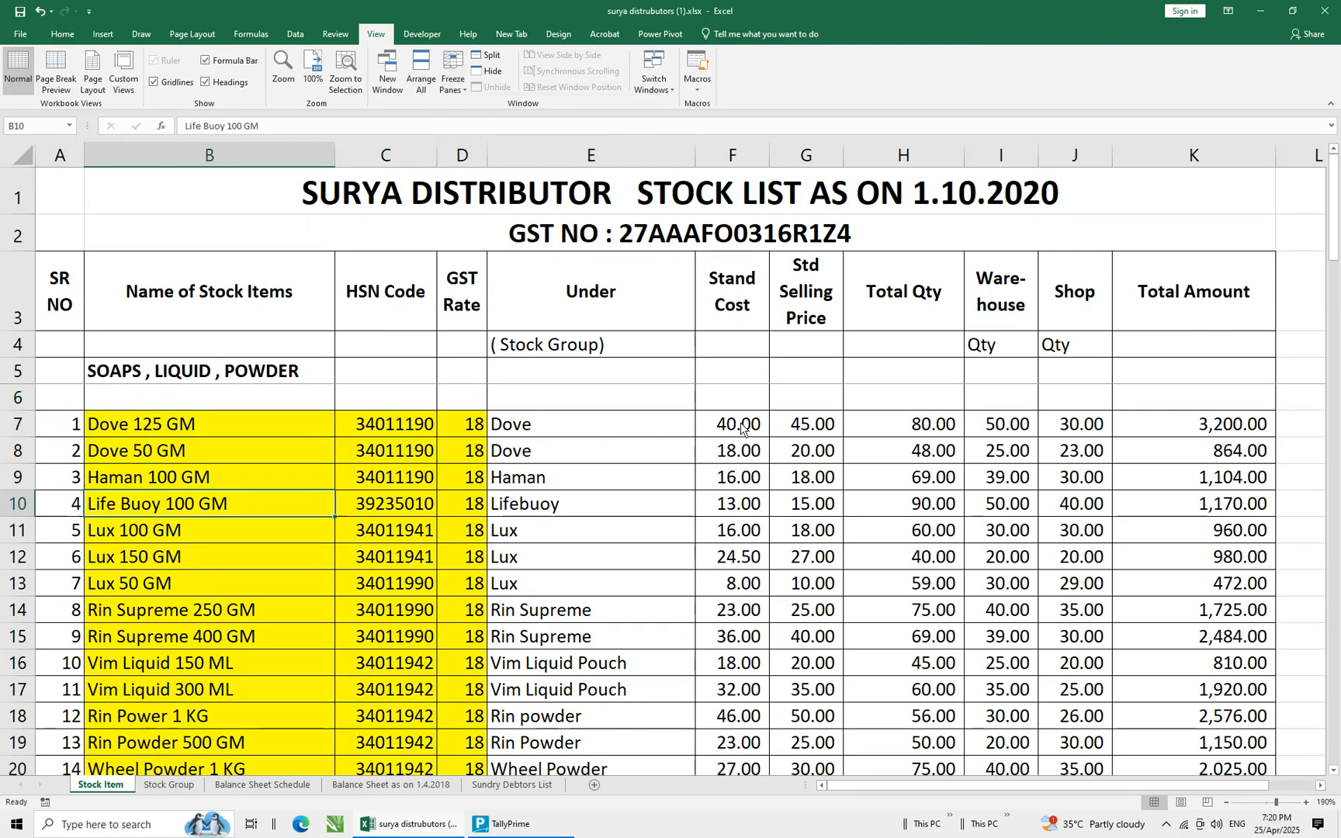
pyautogui.press('Down')
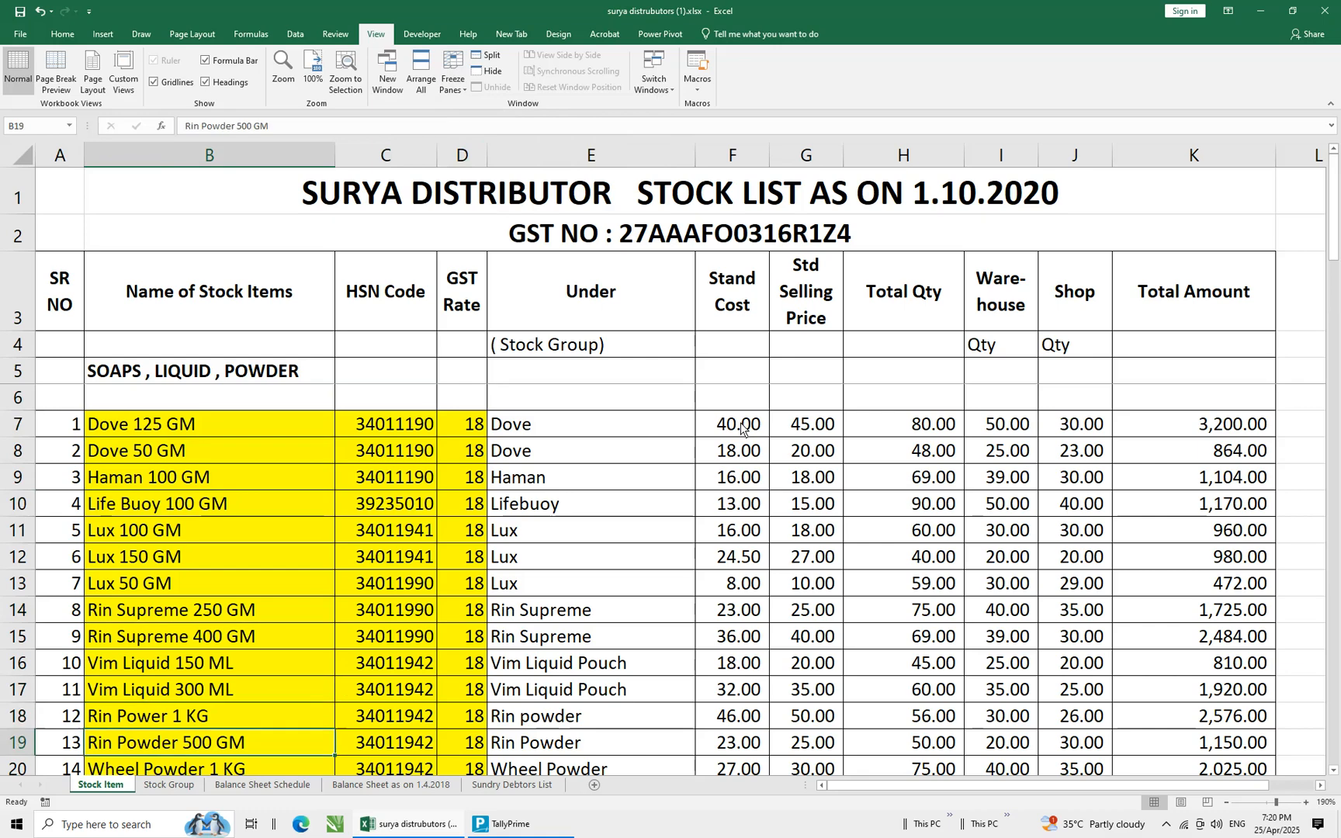
pyautogui.press('Up')
pyautogui.press('Up')
pyautogui.press('Up')
pyautogui.press('Up')
pyautogui.press('Up')
pyautogui.press('Up')
pyautogui.press('Up')
pyautogui.press('Up')
pyautogui.press('Up')
pyautogui.press('Up')
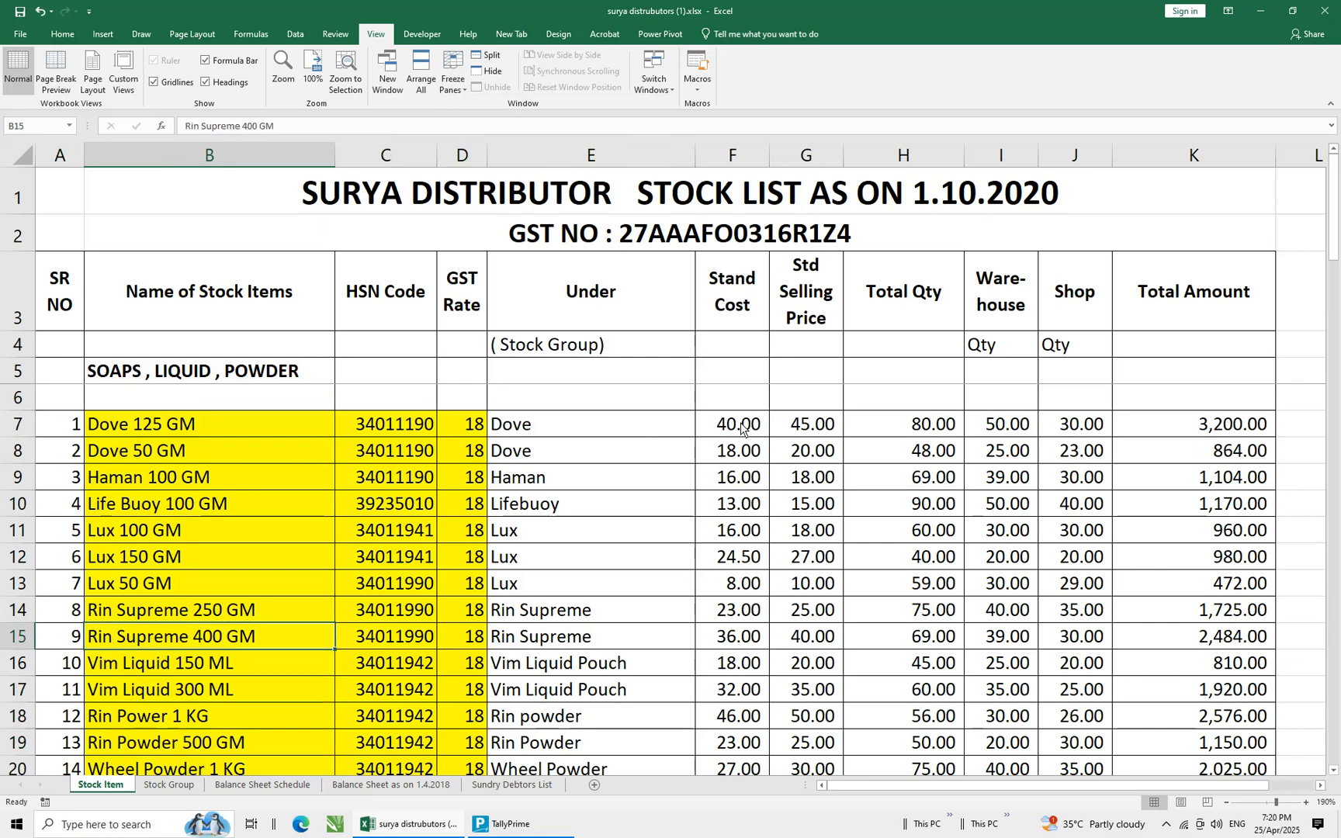
pyautogui.press('Right')
pyautogui.press('Right')
pyautogui.press('Right')
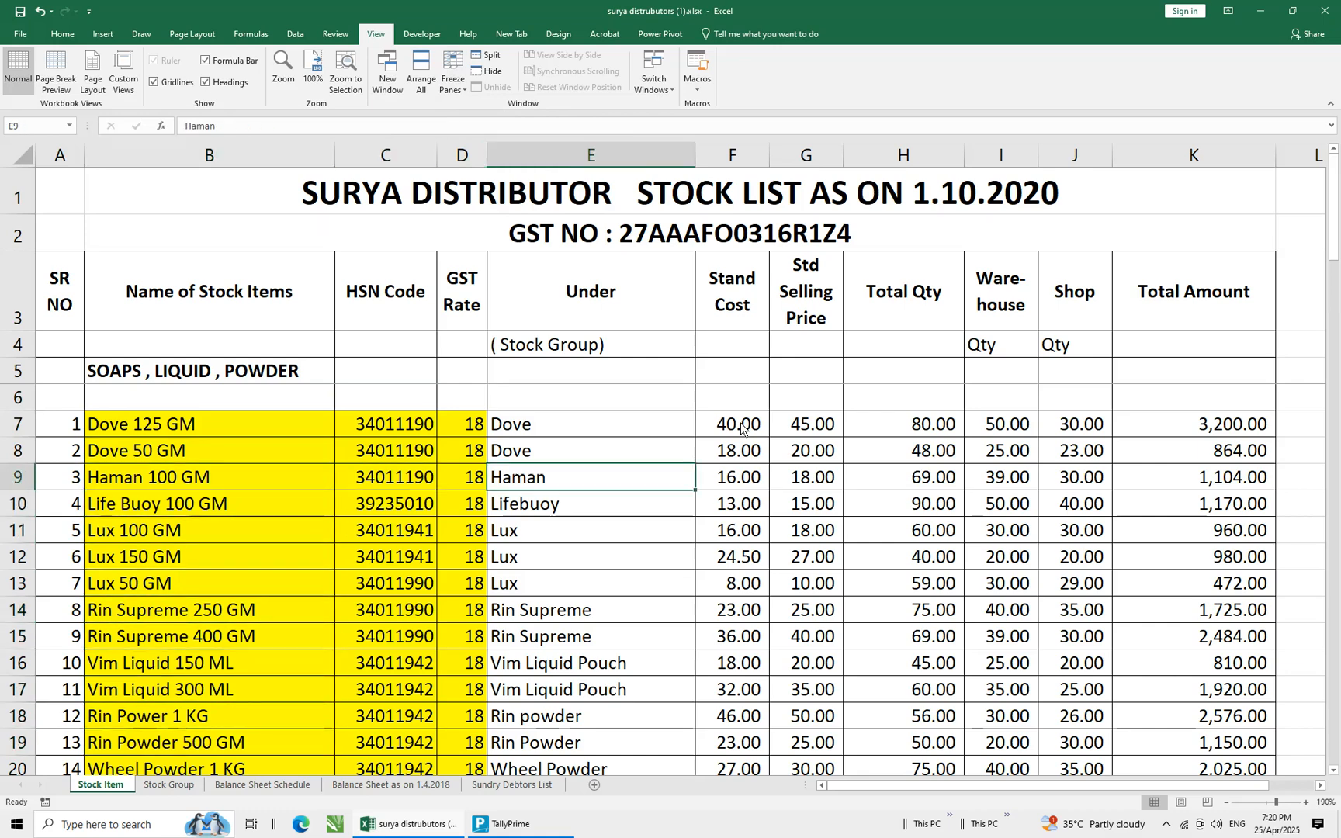
pyautogui.press('Down')
pyautogui.press('Right')
pyautogui.press('Right')
pyautogui.press('Right')
pyautogui.press('Right')
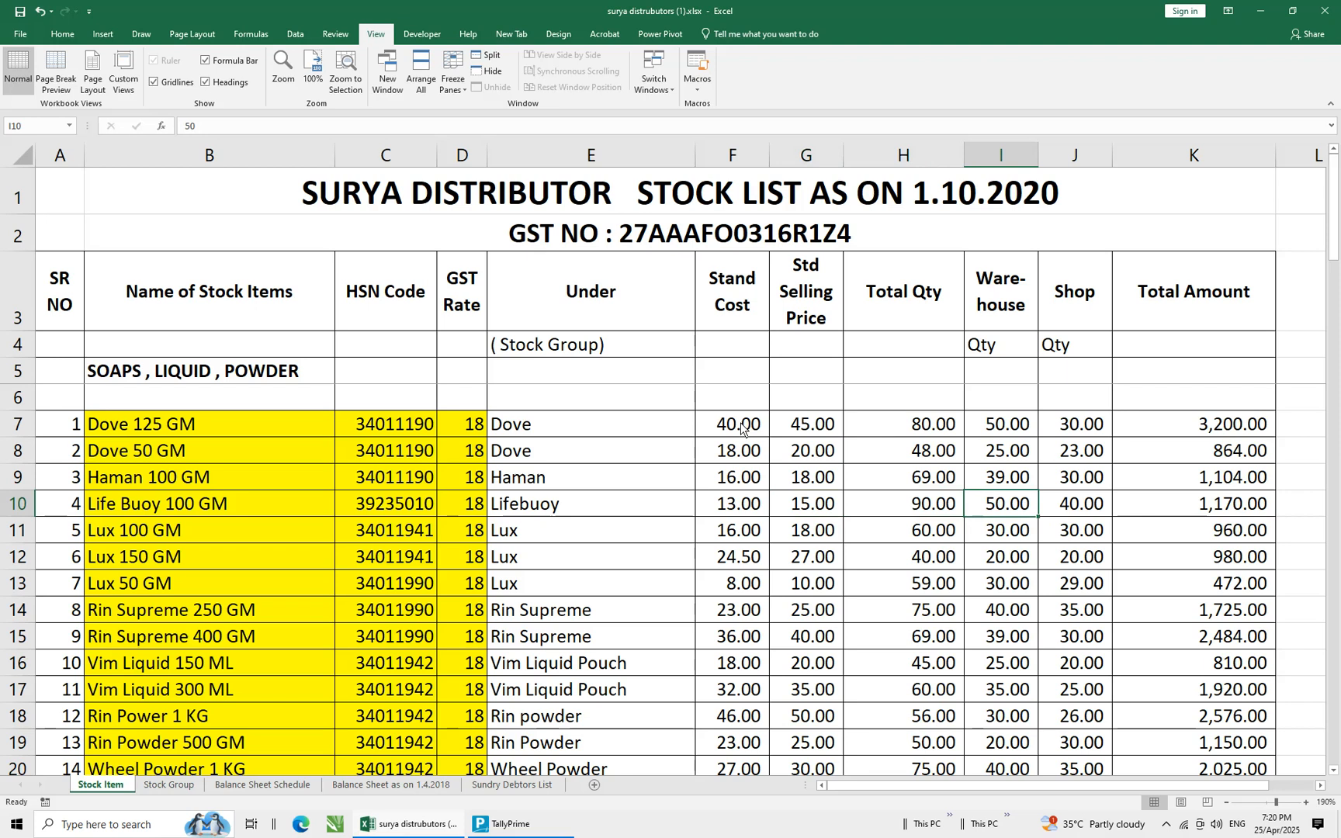
pyautogui.press('Left')
pyautogui.hotkey('alt', 'Tab')
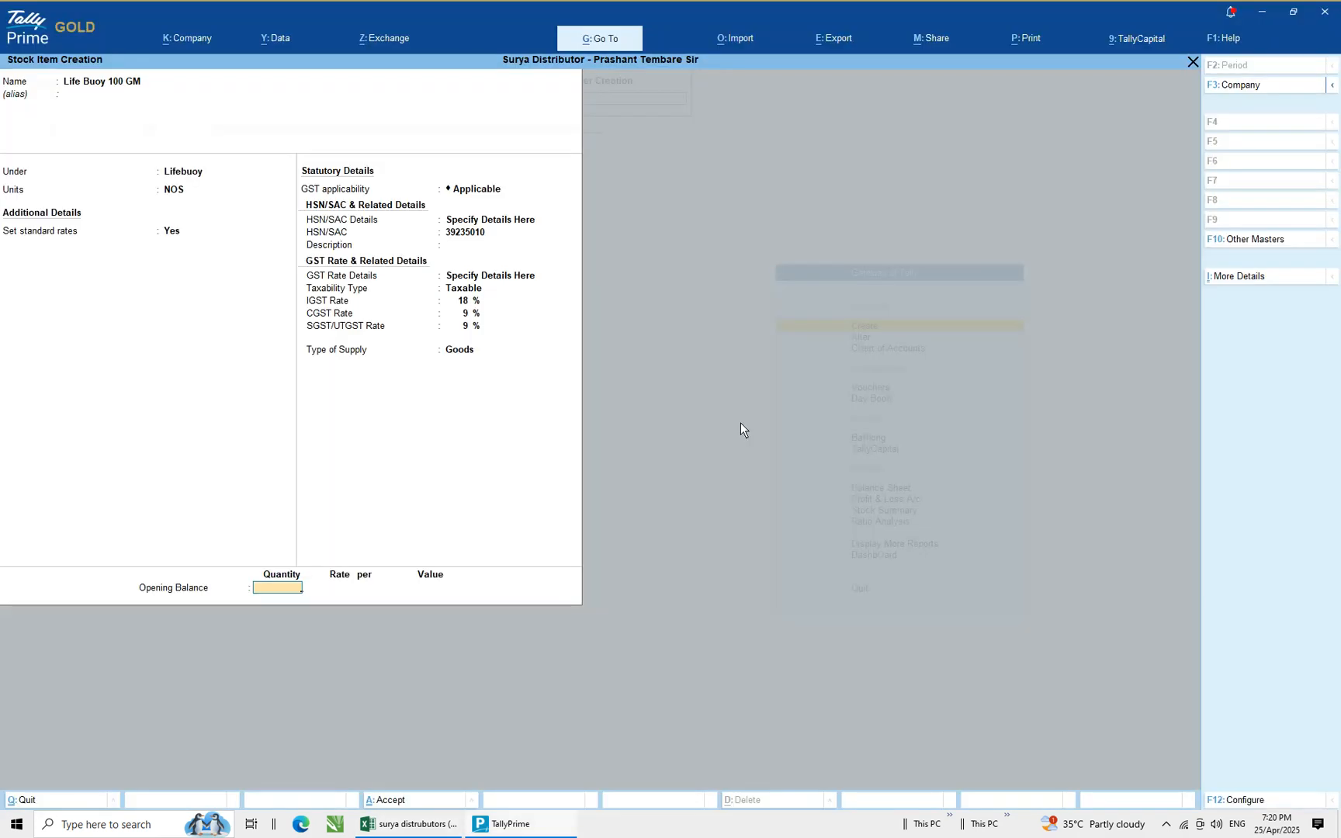
pyautogui.write('90')
pyautogui.press('Return')
# Allocate 50 NOS of the opening stock to the Warehouse godown at a rate of 13
pyautogui.hotkey('alt', 'Tab')
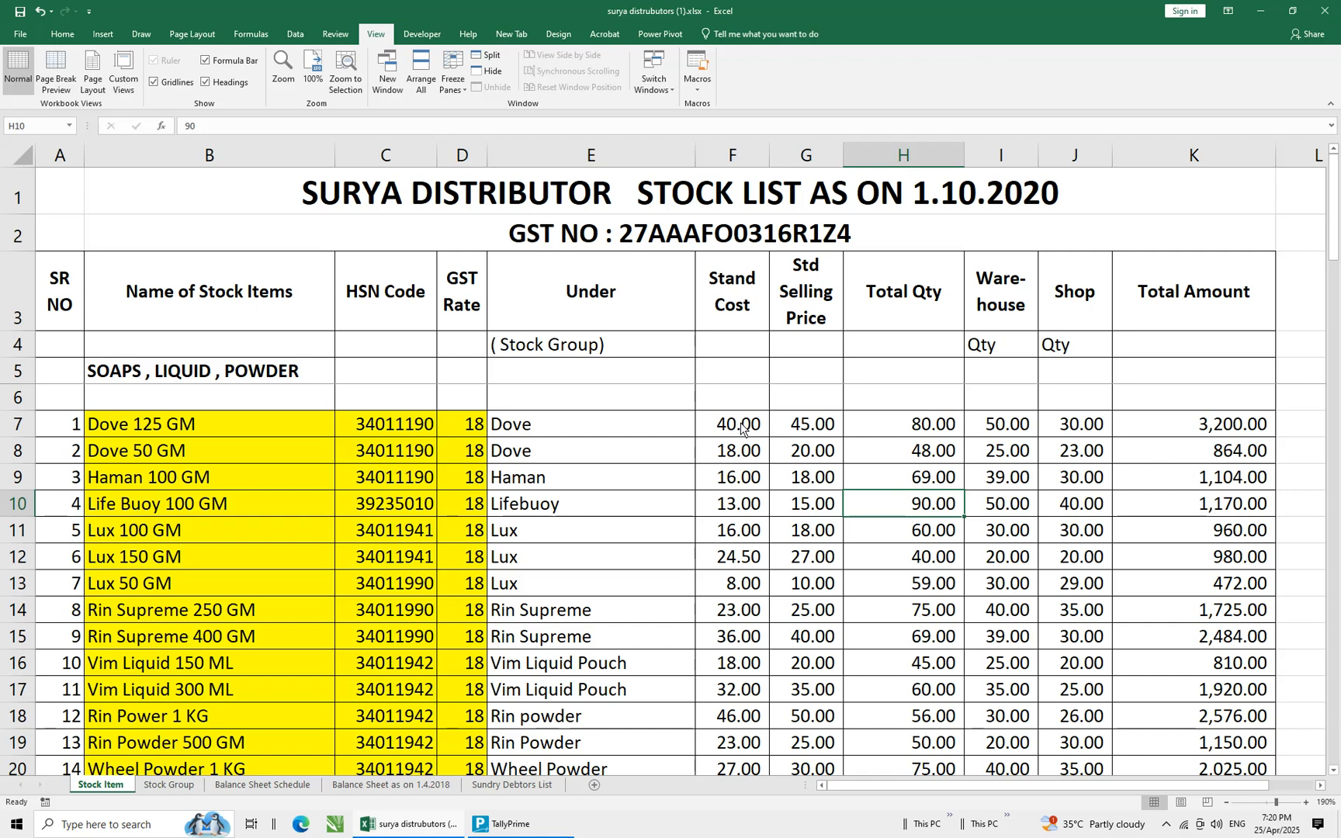
pyautogui.hotkey('alt', 'Tab')
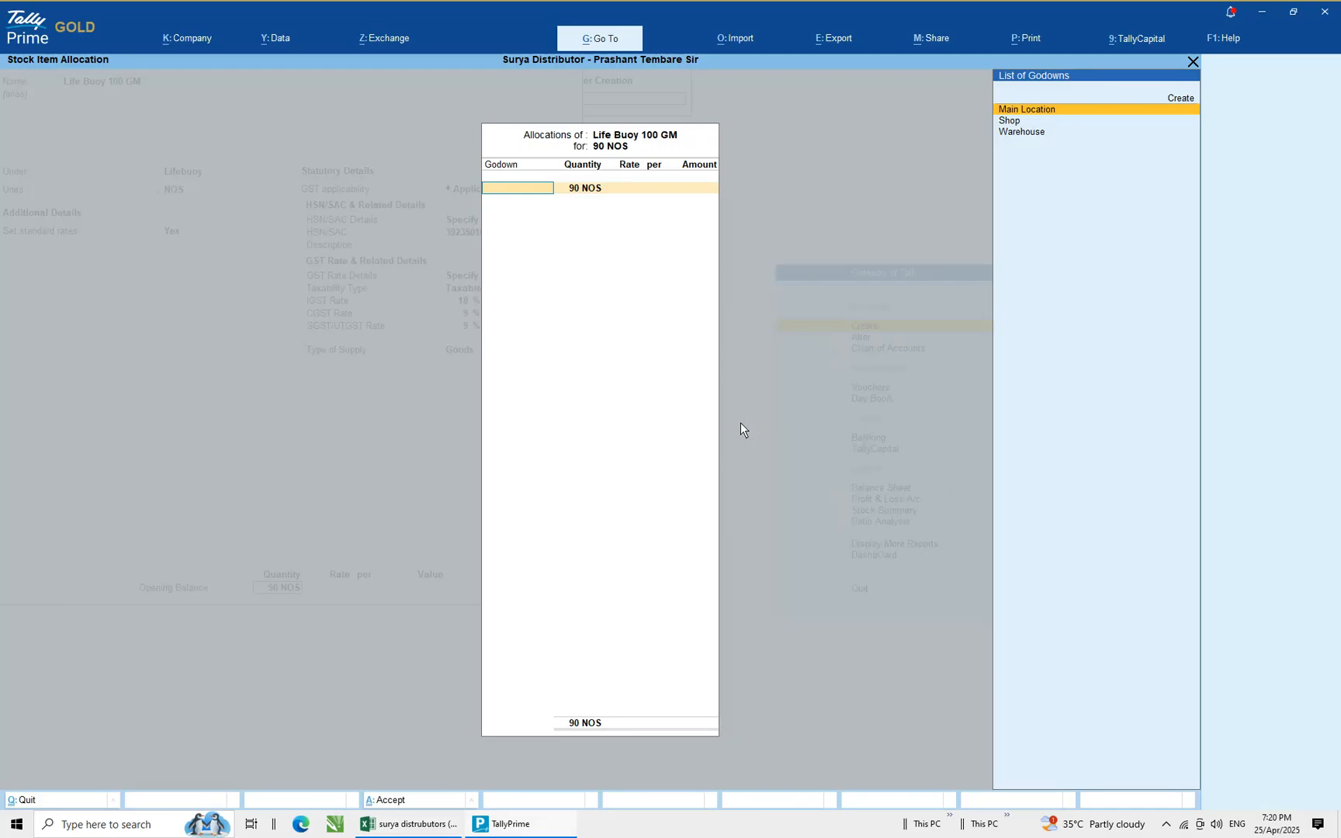
pyautogui.press('2')
pyautogui.press('2')
pyautogui.press('Down')
pyautogui.press('Down')
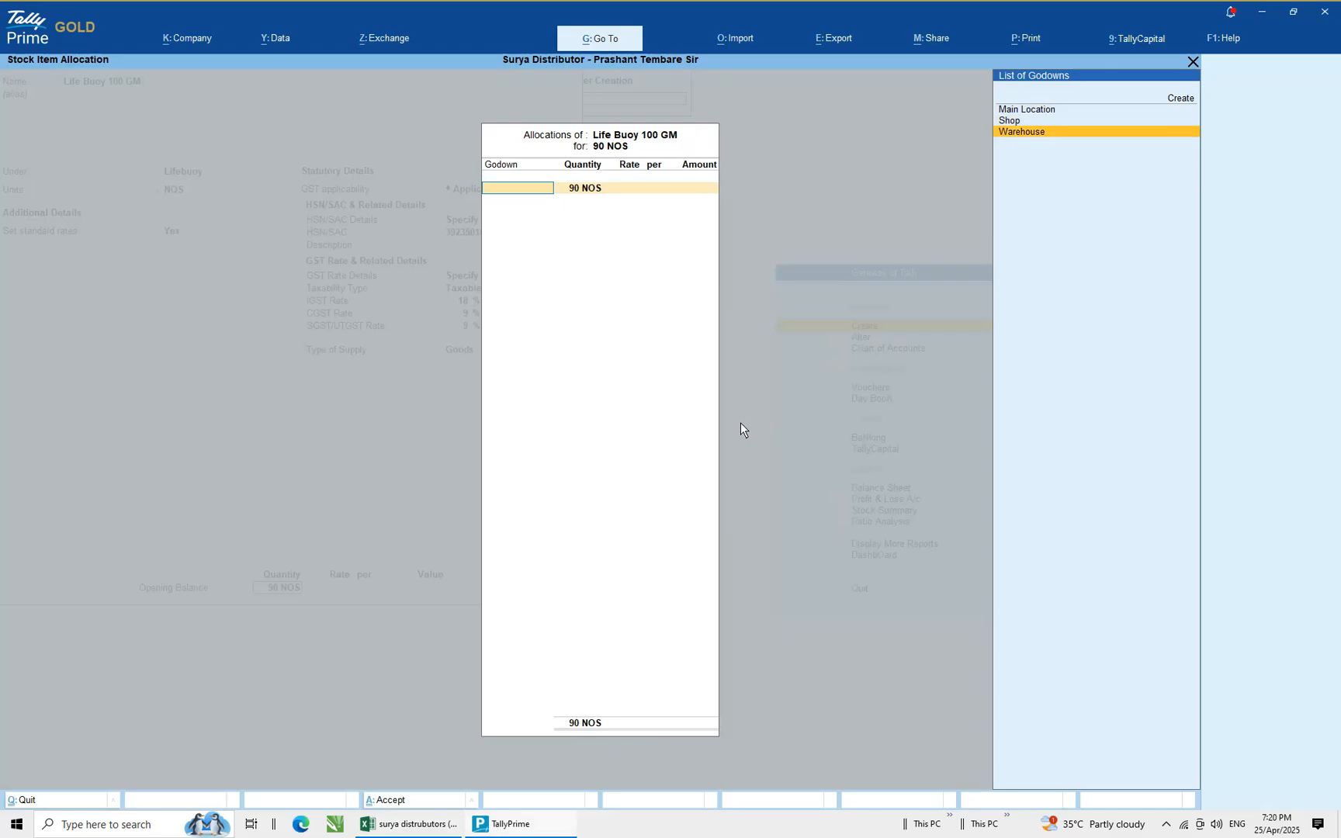
pyautogui.press('Return')
pyautogui.press('Return')
pyautogui.hotkey('alt', 'Tab')
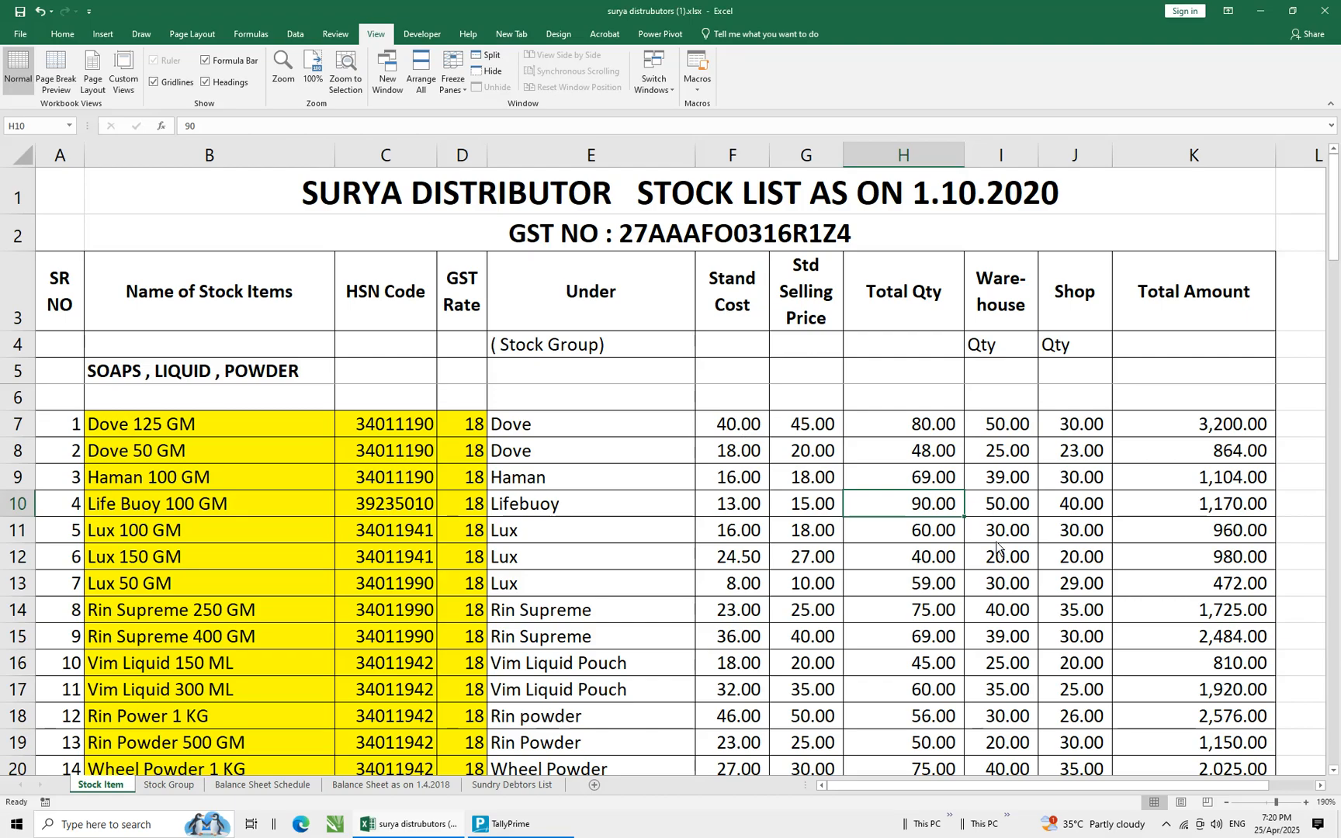
pyautogui.hotkey('alt', 'Tab')
pyautogui.write('13')
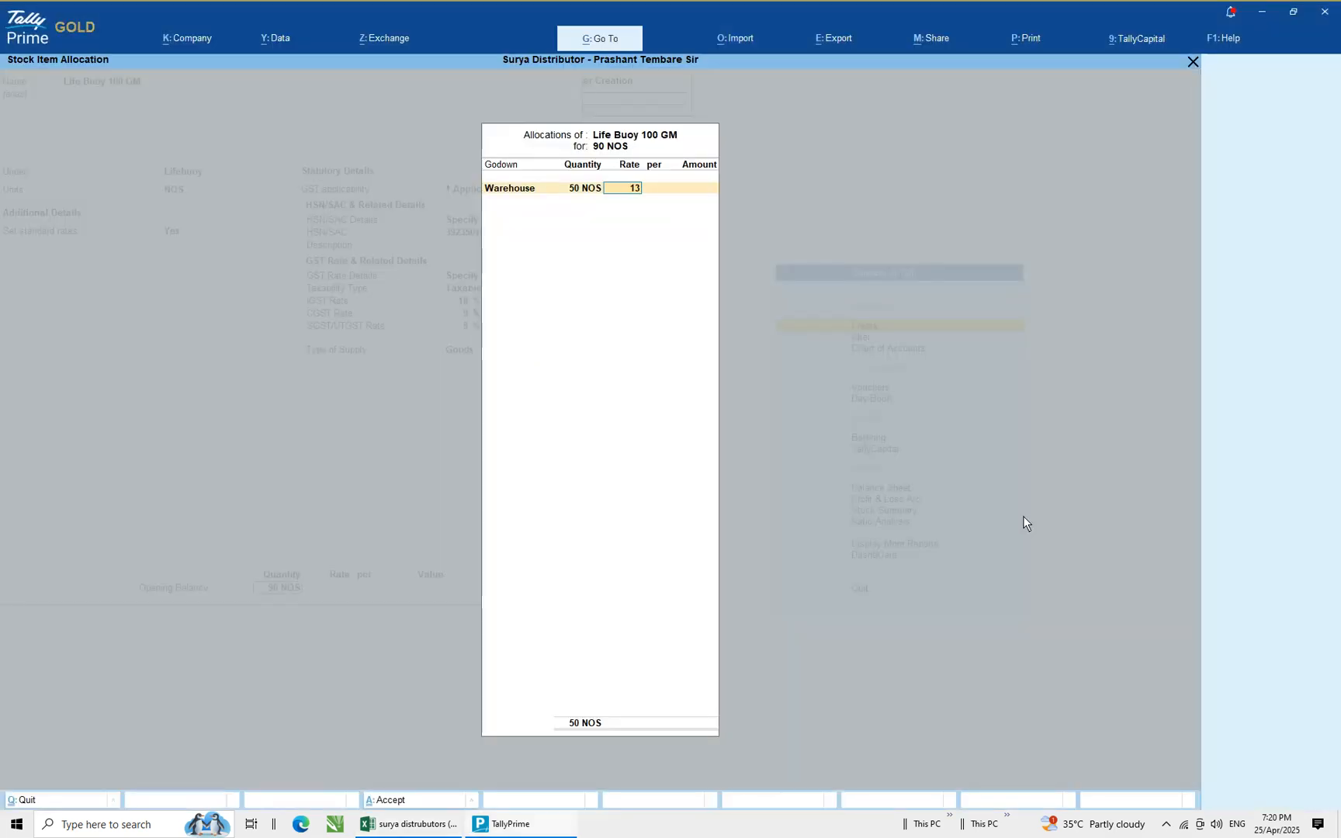
pyautogui.press('Return')
pyautogui.press('Return')
# Allocate the remaining 40 NOS of Life Buoy 100 GM to the Shop godown at rate 13 and save the stock item
pyautogui.press('Return')
pyautogui.press('Down')
pyautogui.press('Return')
pyautogui.press('Return')
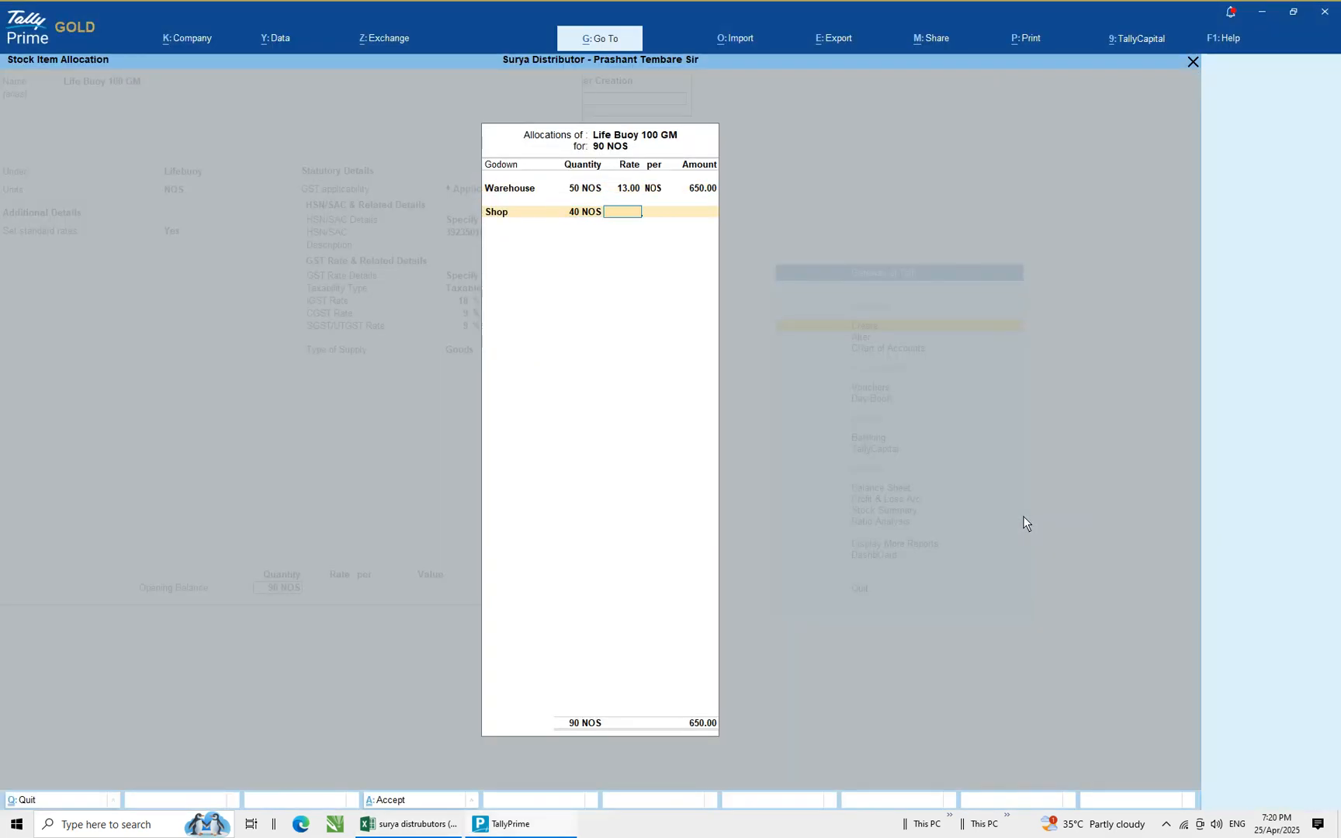
pyautogui.write('13')
pyautogui.press('Return')
pyautogui.press('Return')
pyautogui.press('Return')
pyautogui.press('Return')
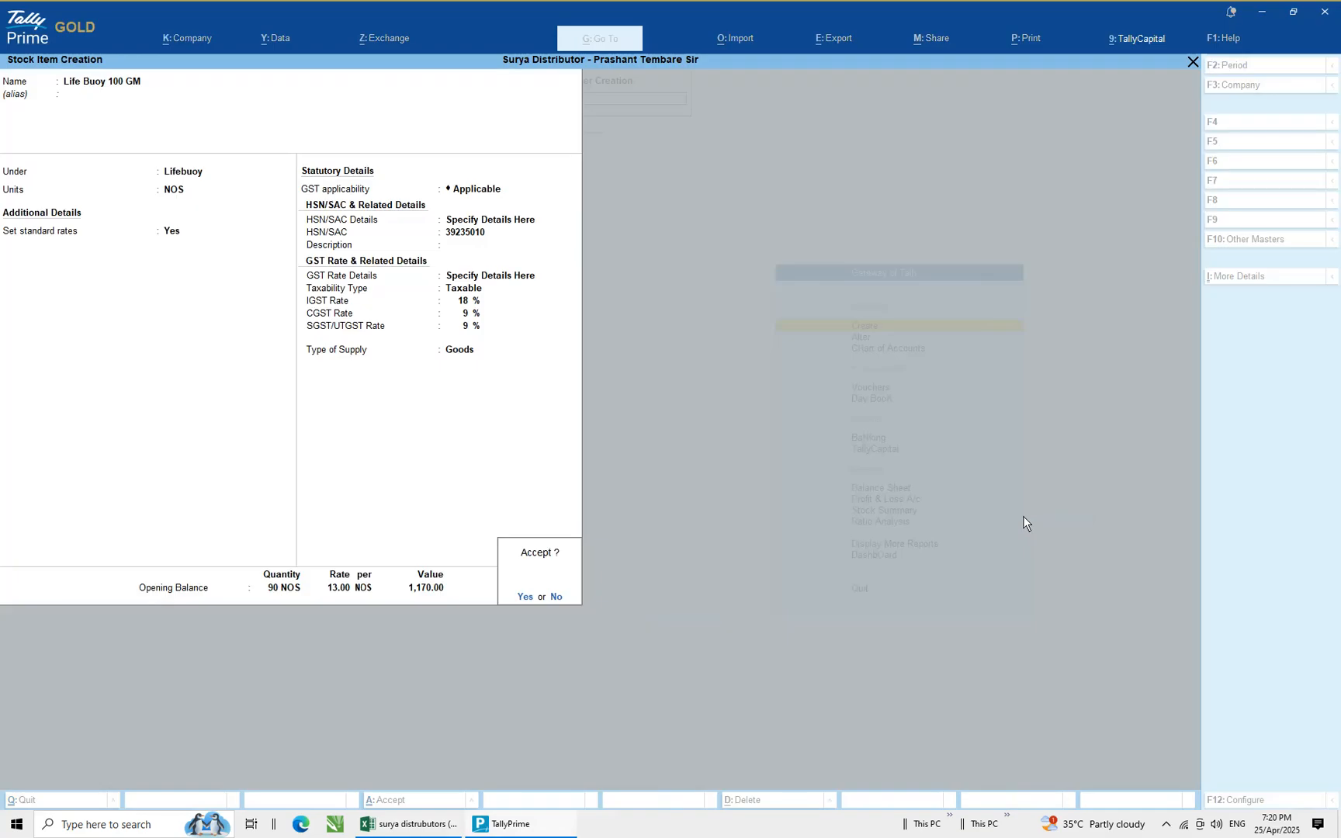
pyautogui.press('Return')
# Copy the next item name, Lux 100 GM, from the stock list spreadsheet
pyautogui.hotkey('alt', 'Tab')
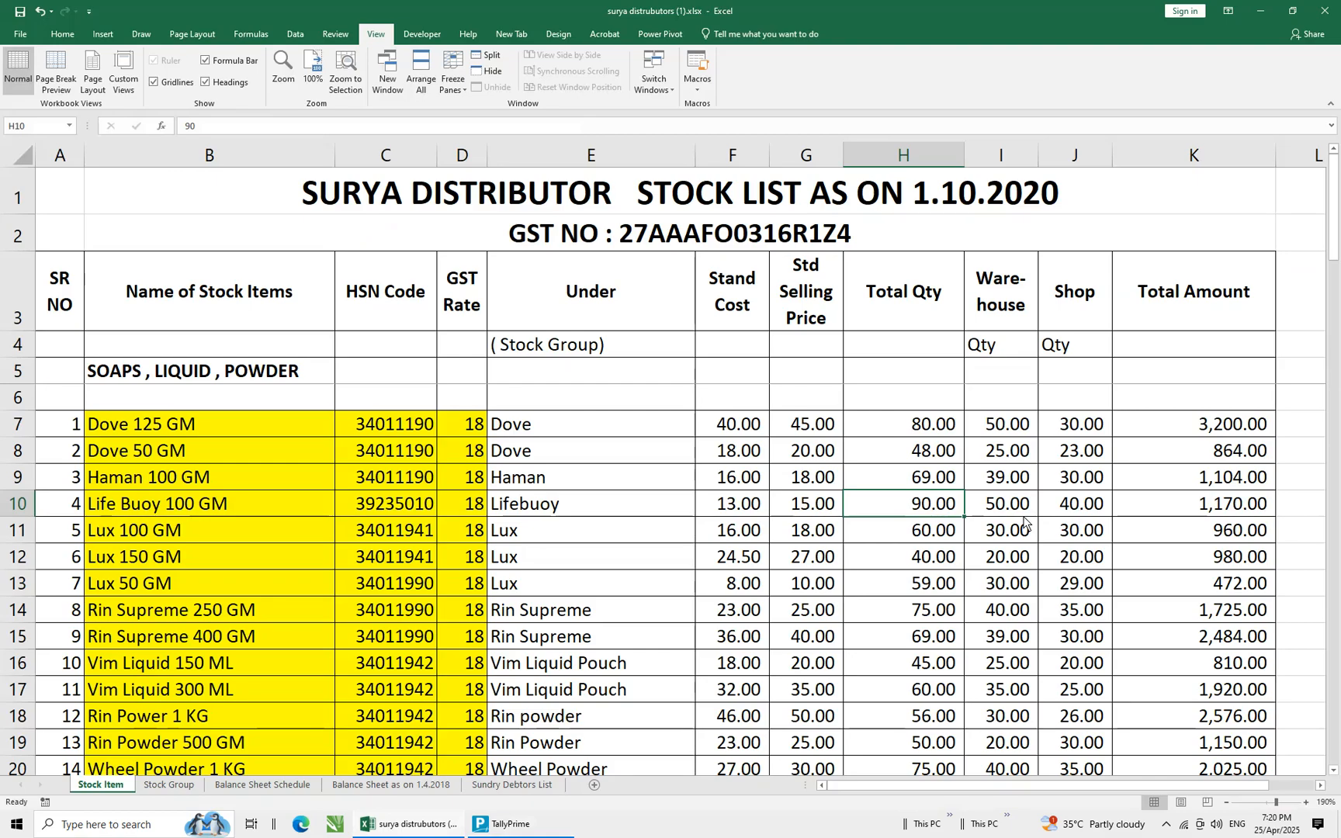
pyautogui.press('Down')
pyautogui.press('Down')
pyautogui.press('Down')
pyautogui.press('Up')
pyautogui.press('Up')
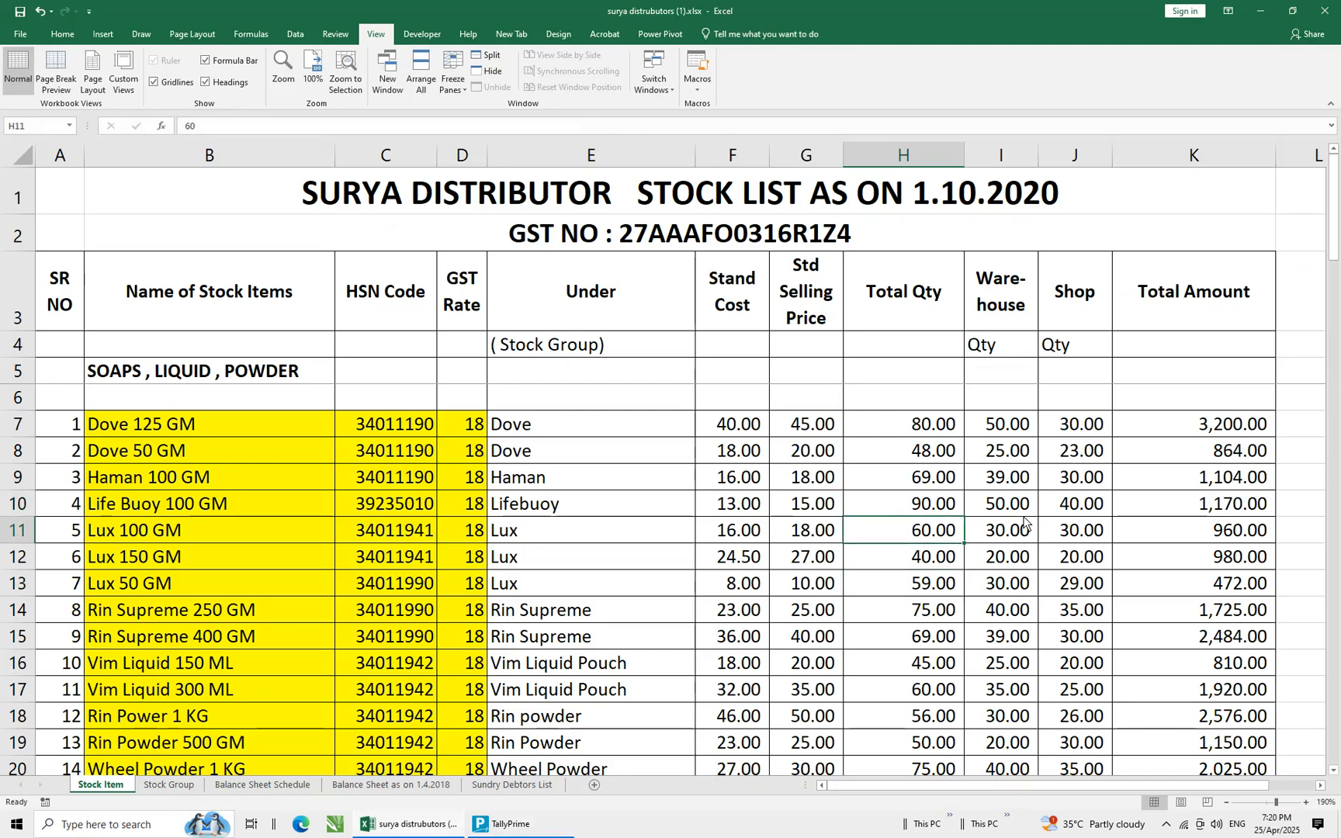
pyautogui.press('Left')
pyautogui.press('Left')
pyautogui.press('Left')
pyautogui.press('Left')
pyautogui.press('Left')
pyautogui.press('Left')
pyautogui.press('Left')
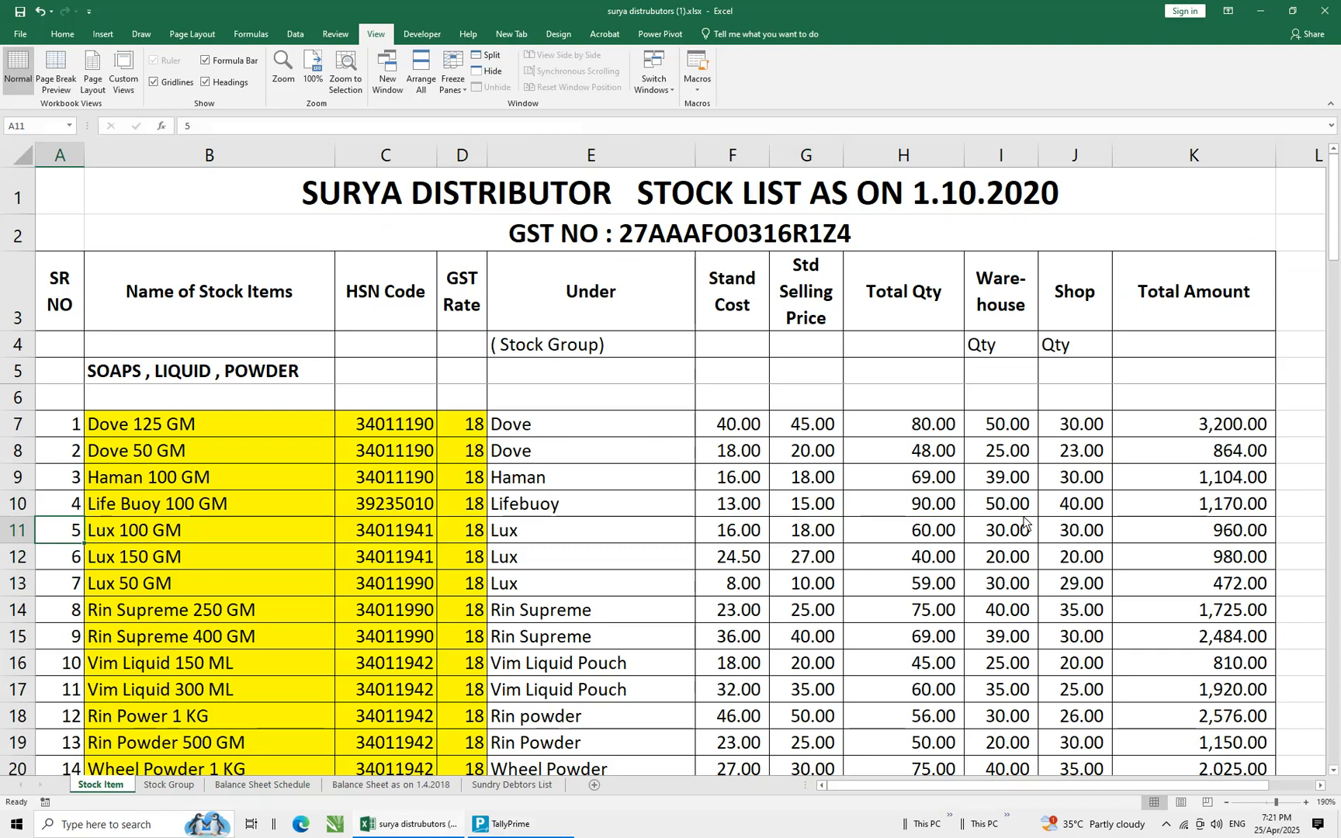
pyautogui.press('Right')
pyautogui.hotkey('ctrl', 'c')
pyautogui.hotkey('alt', 'Tab')
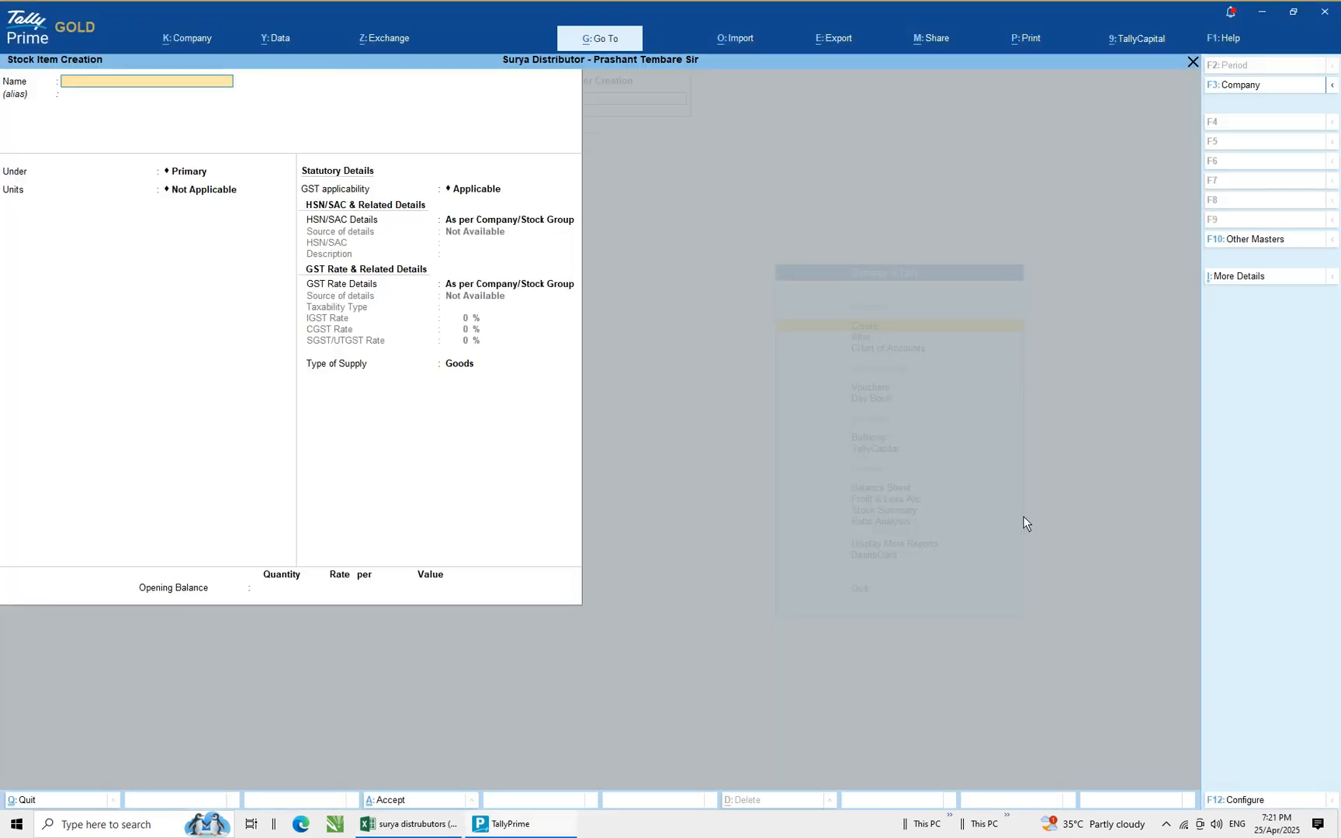
# Start a new stock item named Lux 100 GM under the Lux group with NOS as units
pyautogui.hotkey('ctrl', 'v')
pyautogui.press('Return')
pyautogui.press('Return')
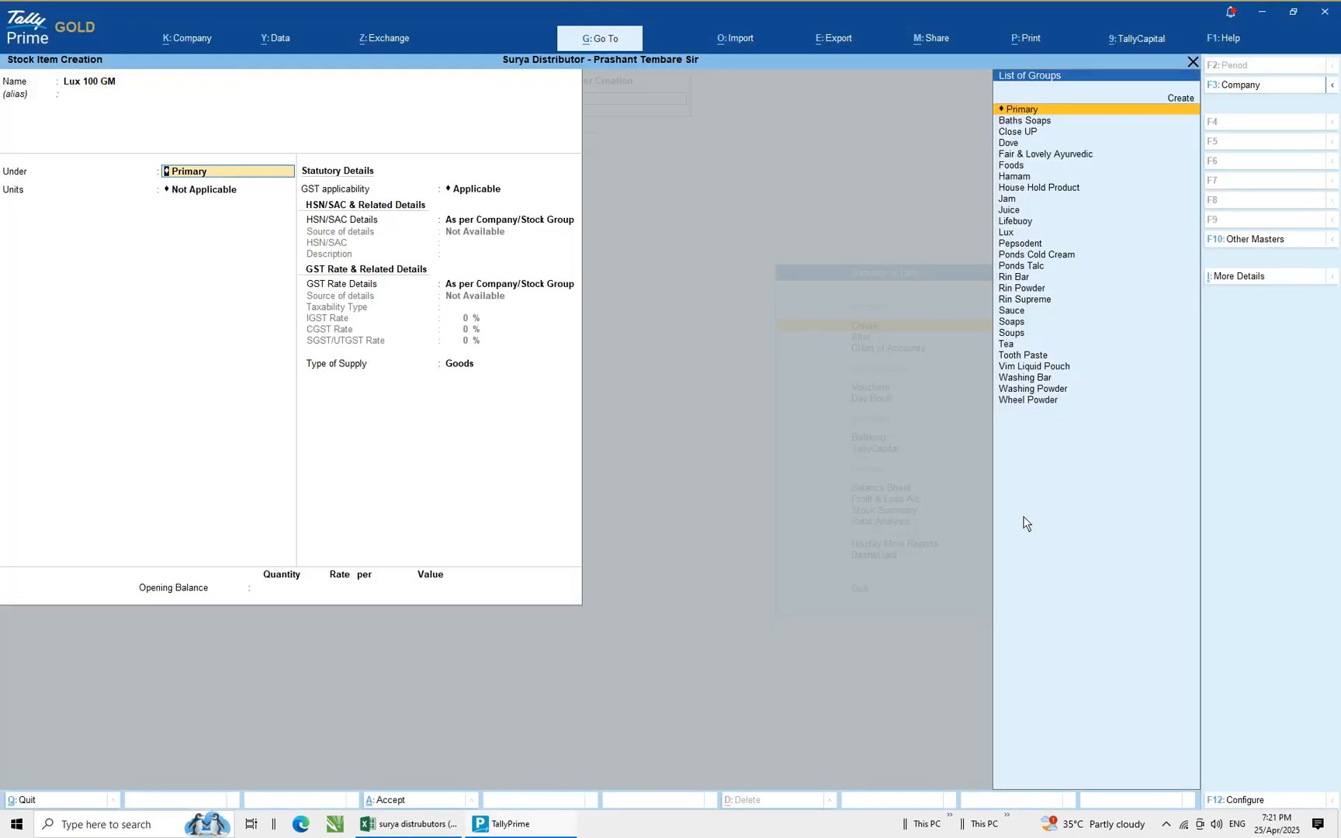
pyautogui.press('Down')
pyautogui.press('Down')
pyautogui.press('Down')
pyautogui.press('Down')
pyautogui.press('Down')
pyautogui.press('Down')
pyautogui.press('Down')
pyautogui.press('Down')
pyautogui.press('Down')
pyautogui.press('Down')
pyautogui.press('Down')
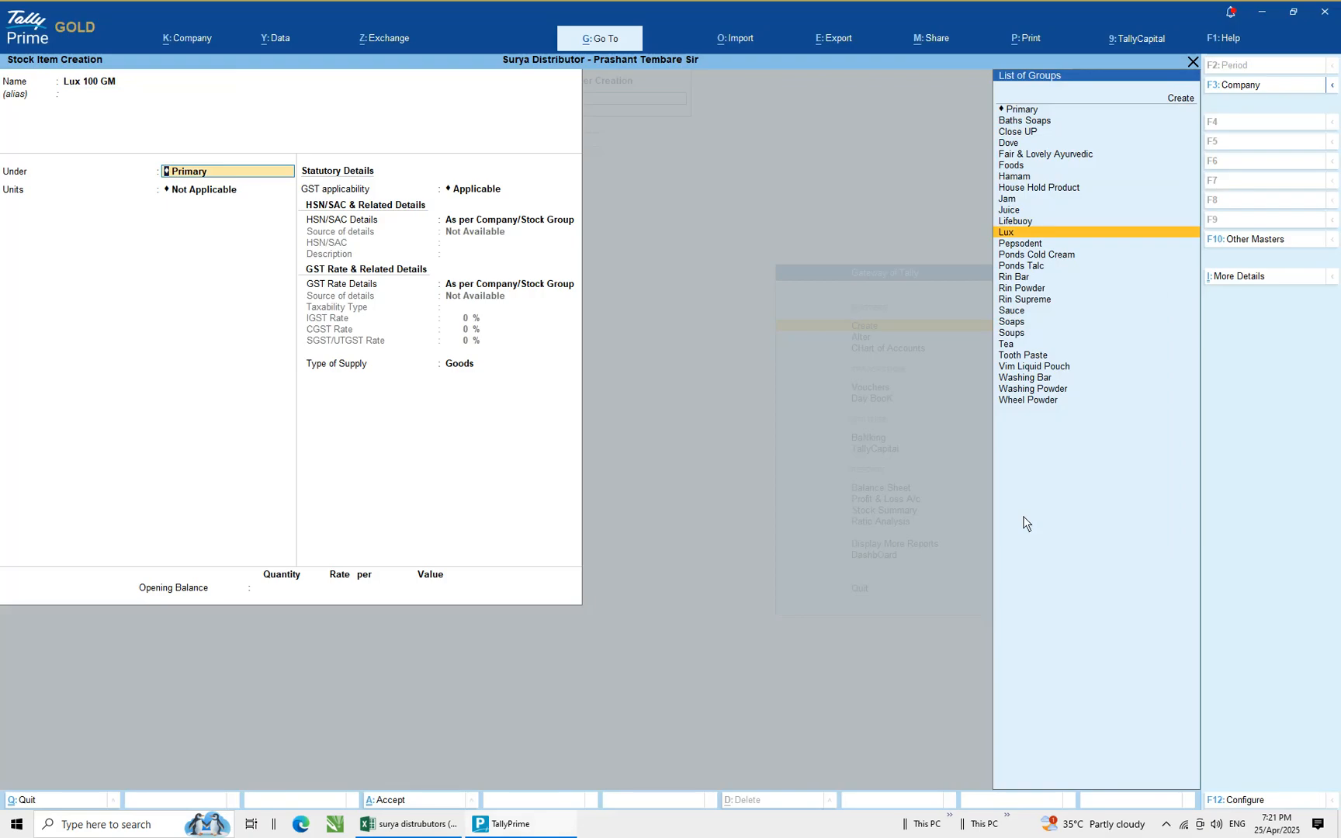
pyautogui.press('Return')
pyautogui.press('Down')
pyautogui.press('Return')
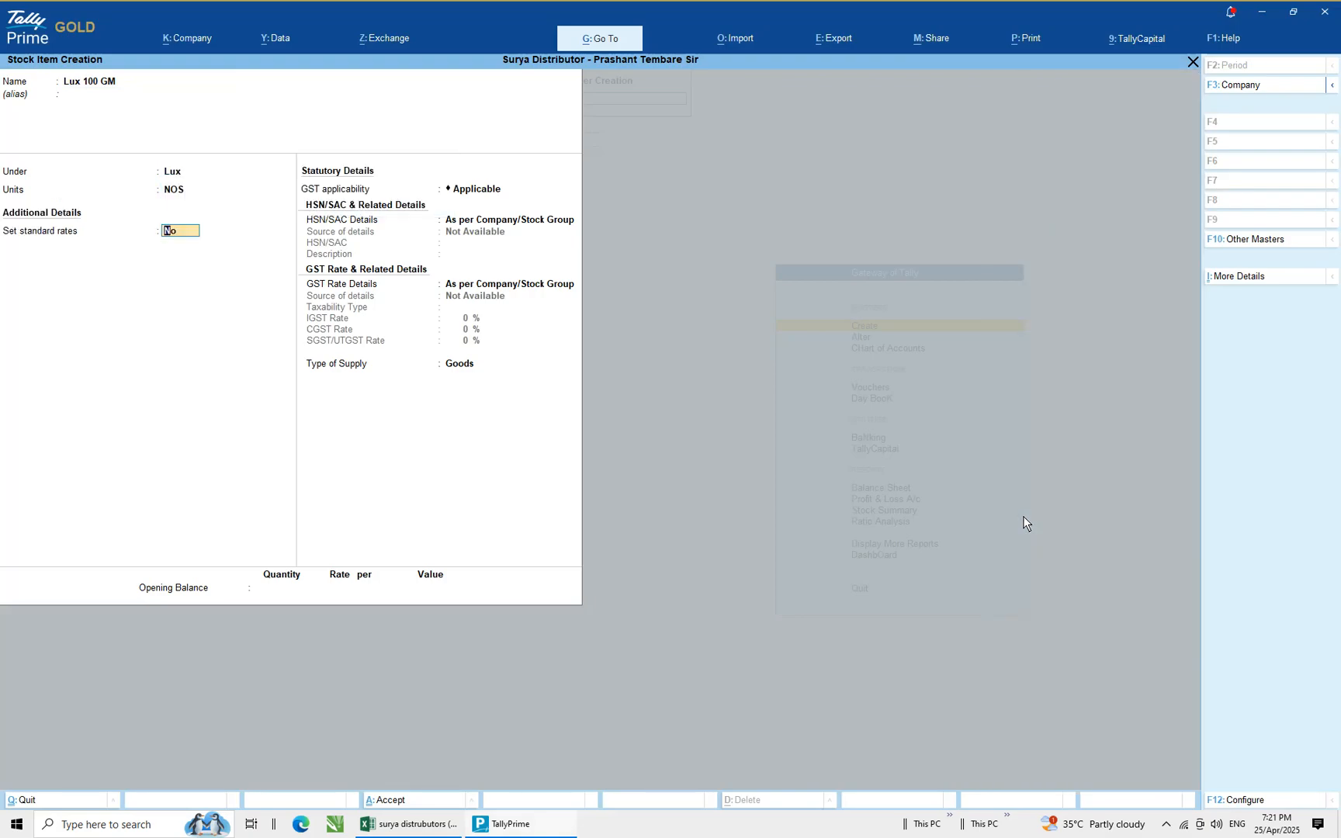
# Enable standard rates and set a standard cost of 16 and selling price of 18 from 1-Oct-20
pyautogui.write('yes')
pyautogui.press('Return')
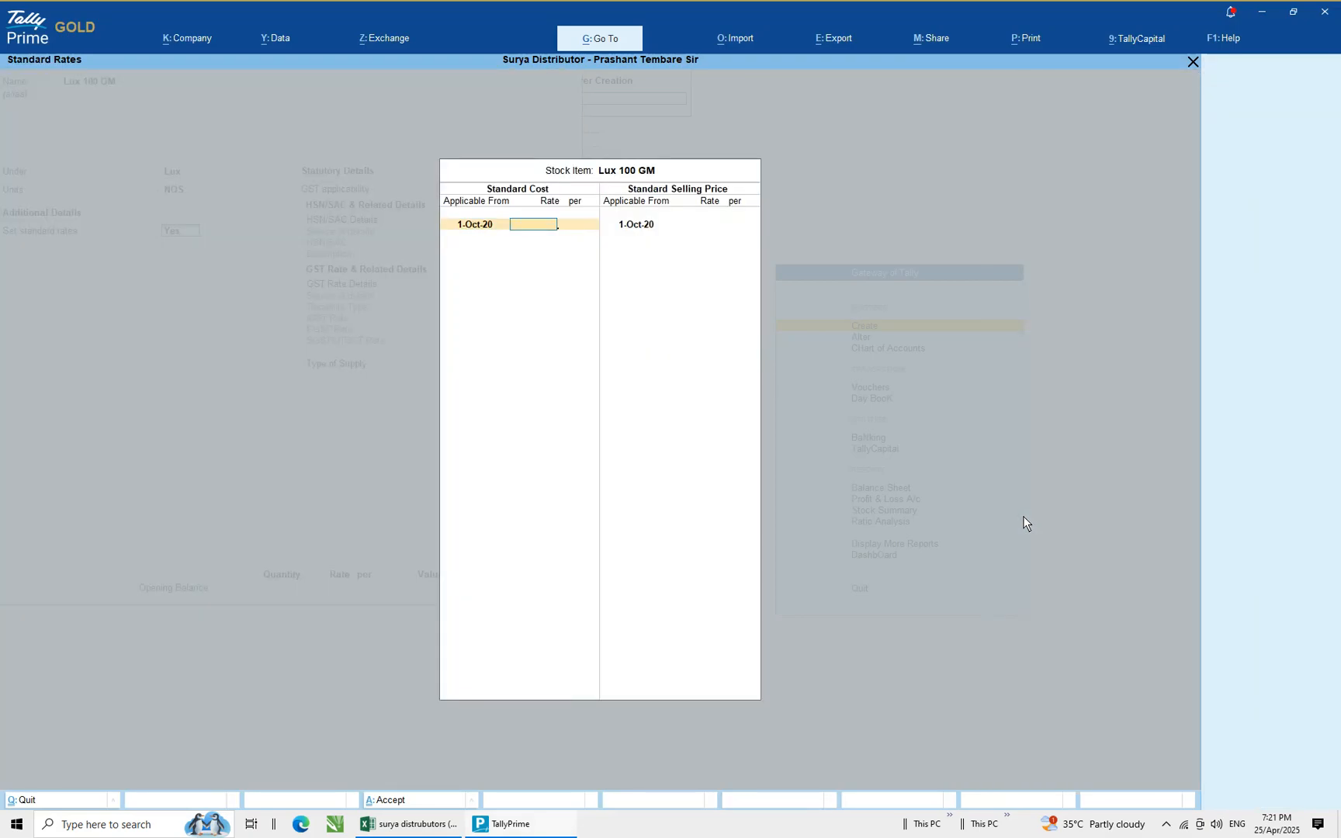
pyautogui.hotkey('alt', 'Tab')
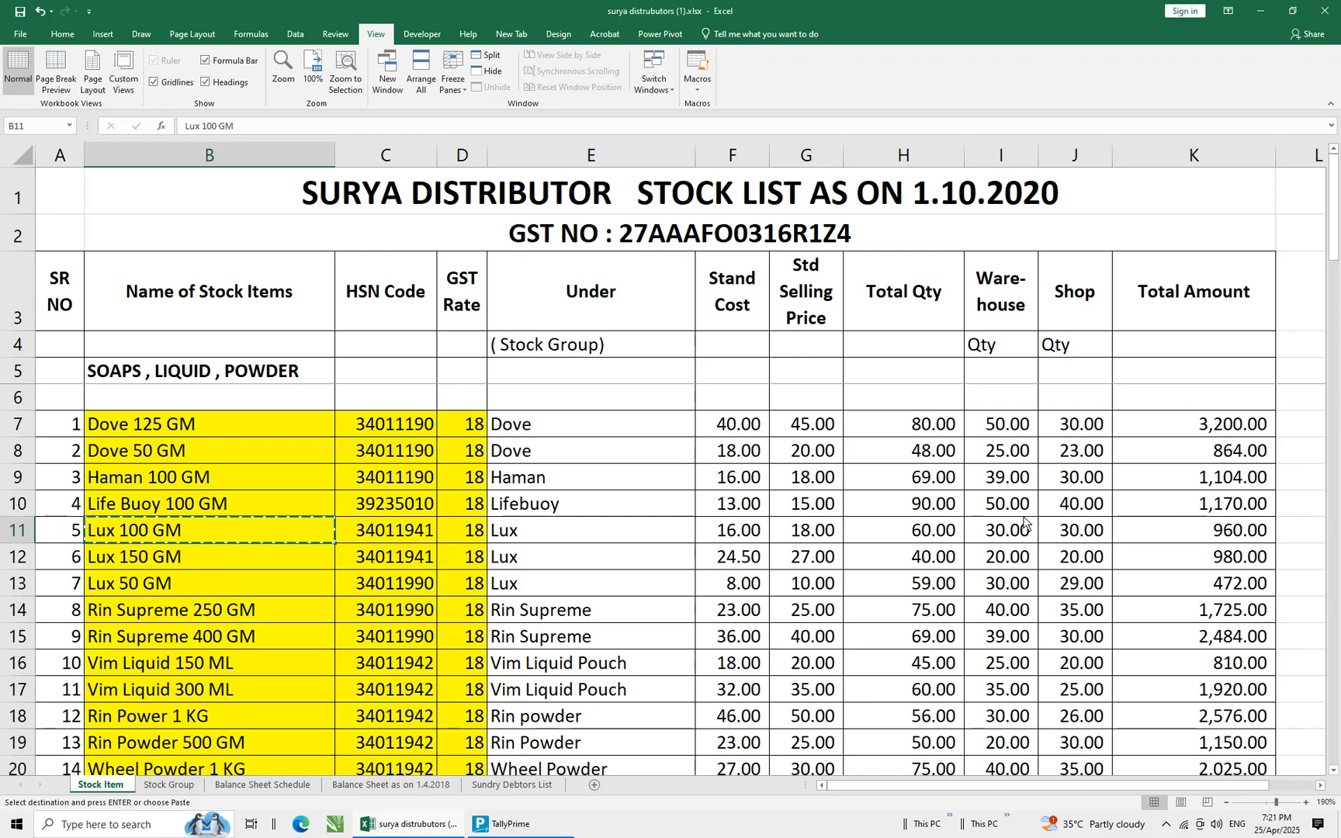
pyautogui.hotkey('alt', 'Tab')
pyautogui.write('16')
pyautogui.press('Return')
pyautogui.press('Return')
pyautogui.press('Return')
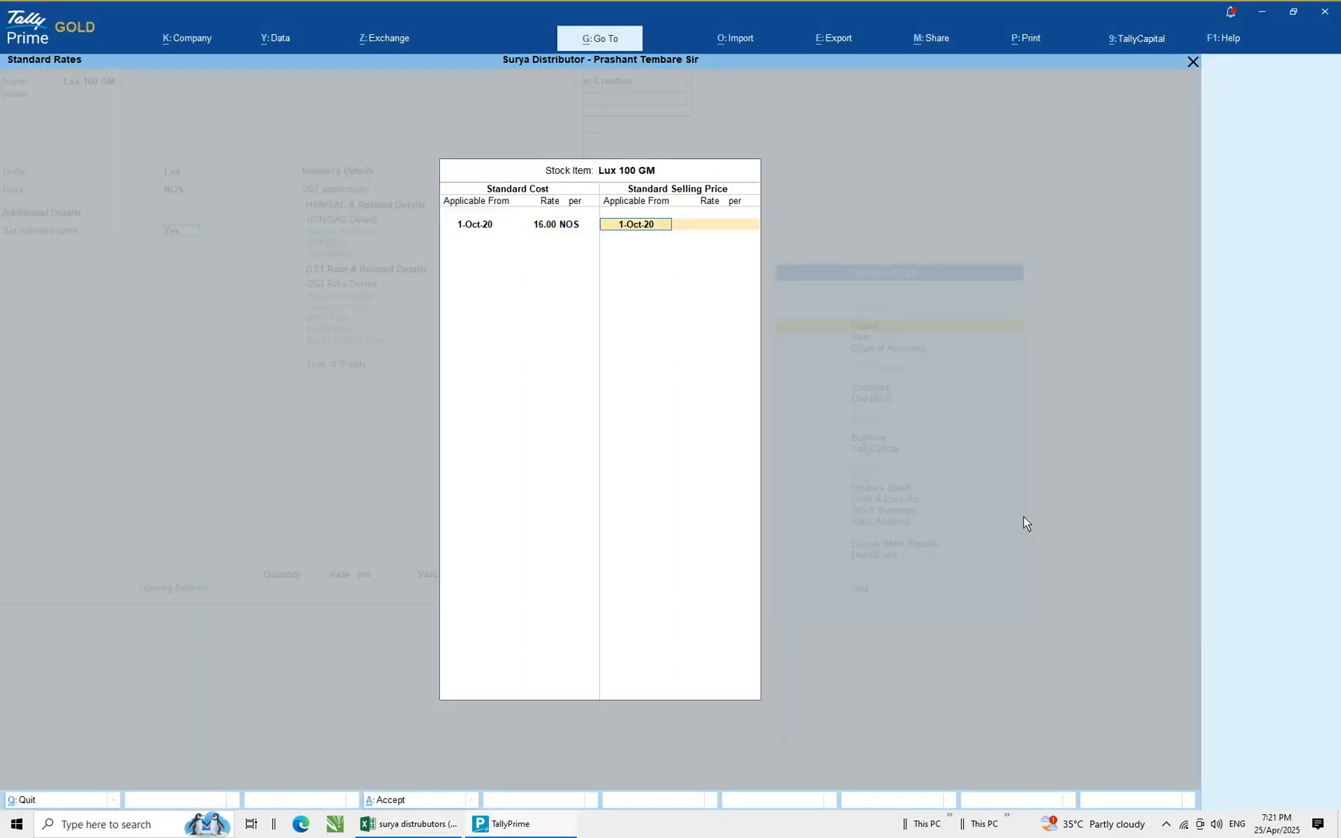
pyautogui.press('Return')
pyautogui.write('18')
# Choose to specify HSN/SAC details and paste the HSN code 34011941 copied from the spreadsheet
pyautogui.press('Return')
pyautogui.press('Return')
pyautogui.press('Return')
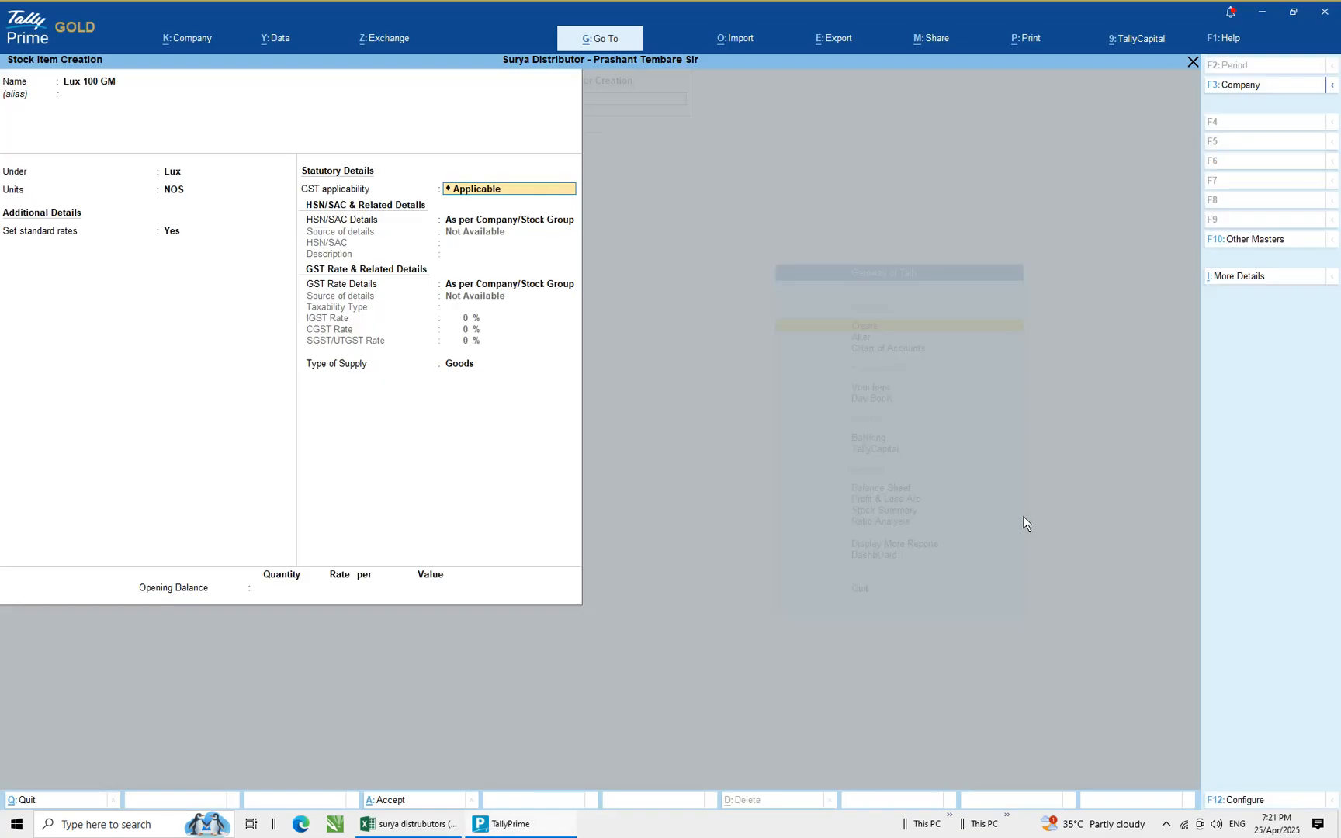
pyautogui.press('Return')
pyautogui.press('Down')
pyautogui.press('Return')
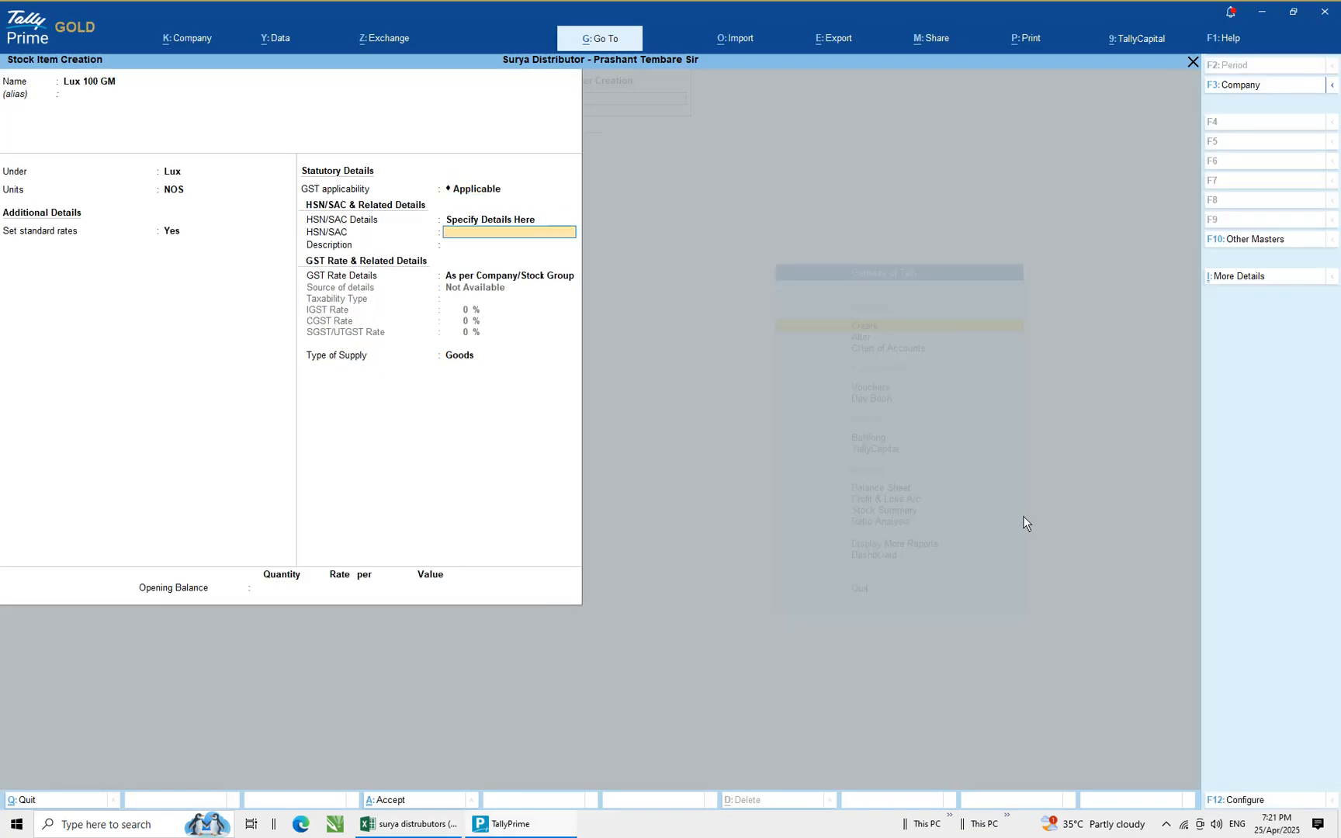
pyautogui.hotkey('alt', 'Tab')
pyautogui.press('Escape')
pyautogui.press('Right')
pyautogui.press('Right')
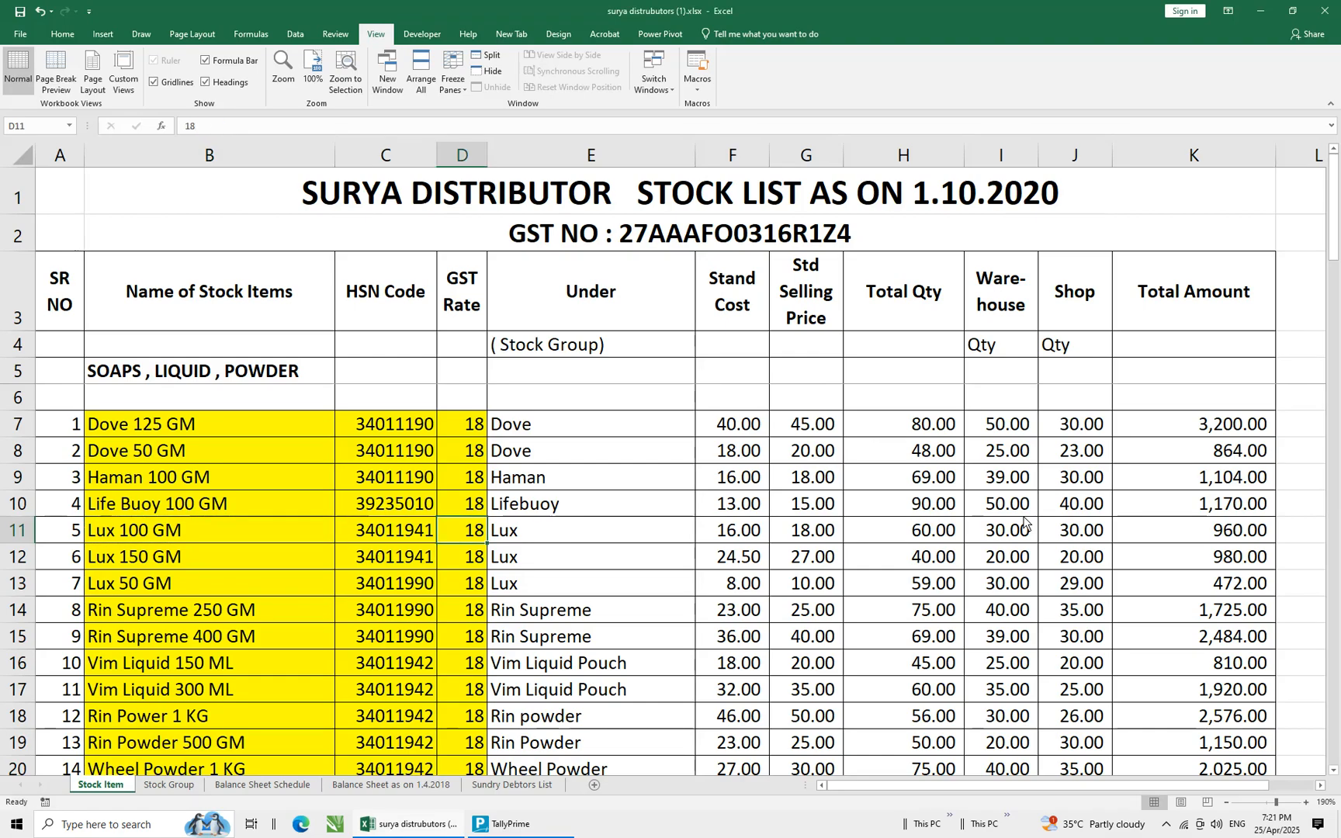
pyautogui.press('Left')
pyautogui.hotkey('ctrl', 'c')
pyautogui.hotkey('alt', 'Tab')
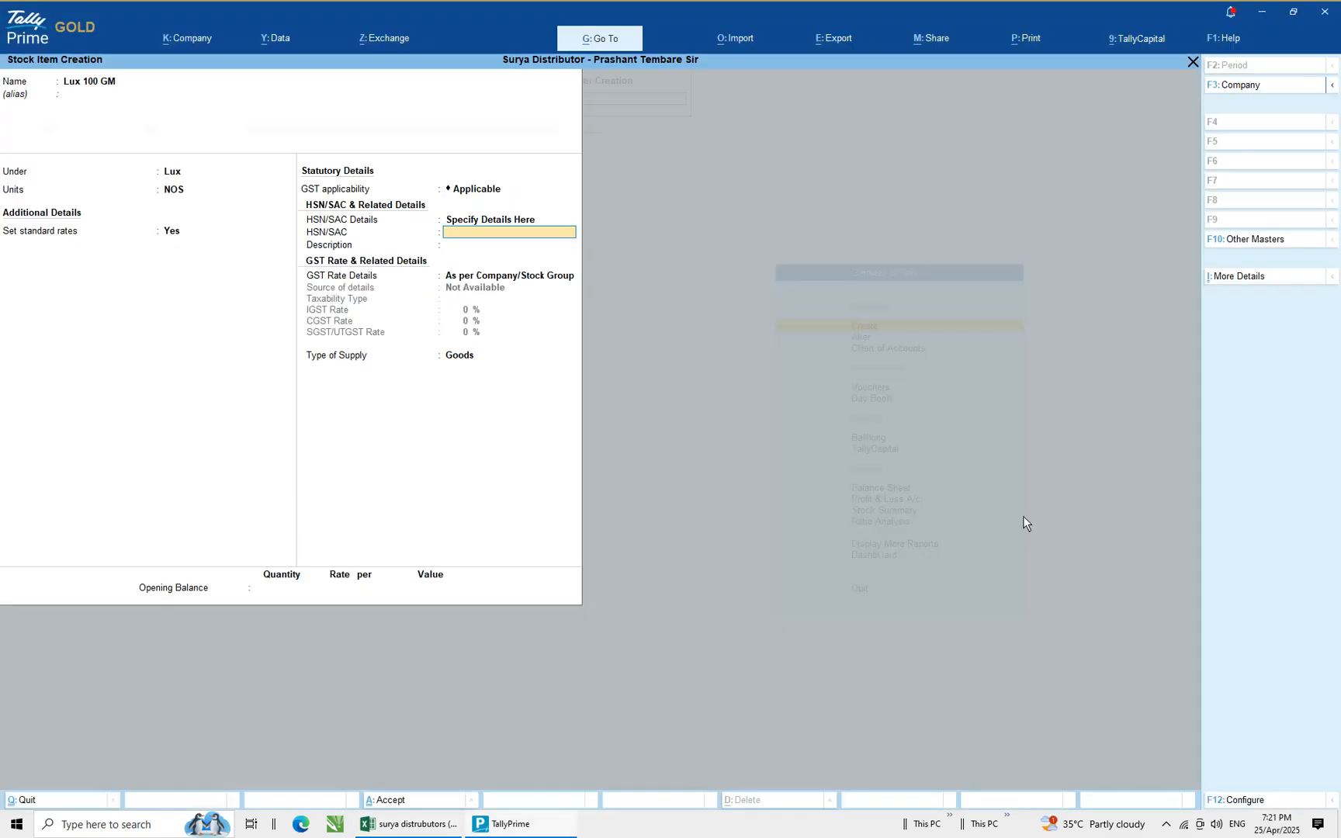
pyautogui.hotkey('ctrl', 'v')
pyautogui.press('Return')
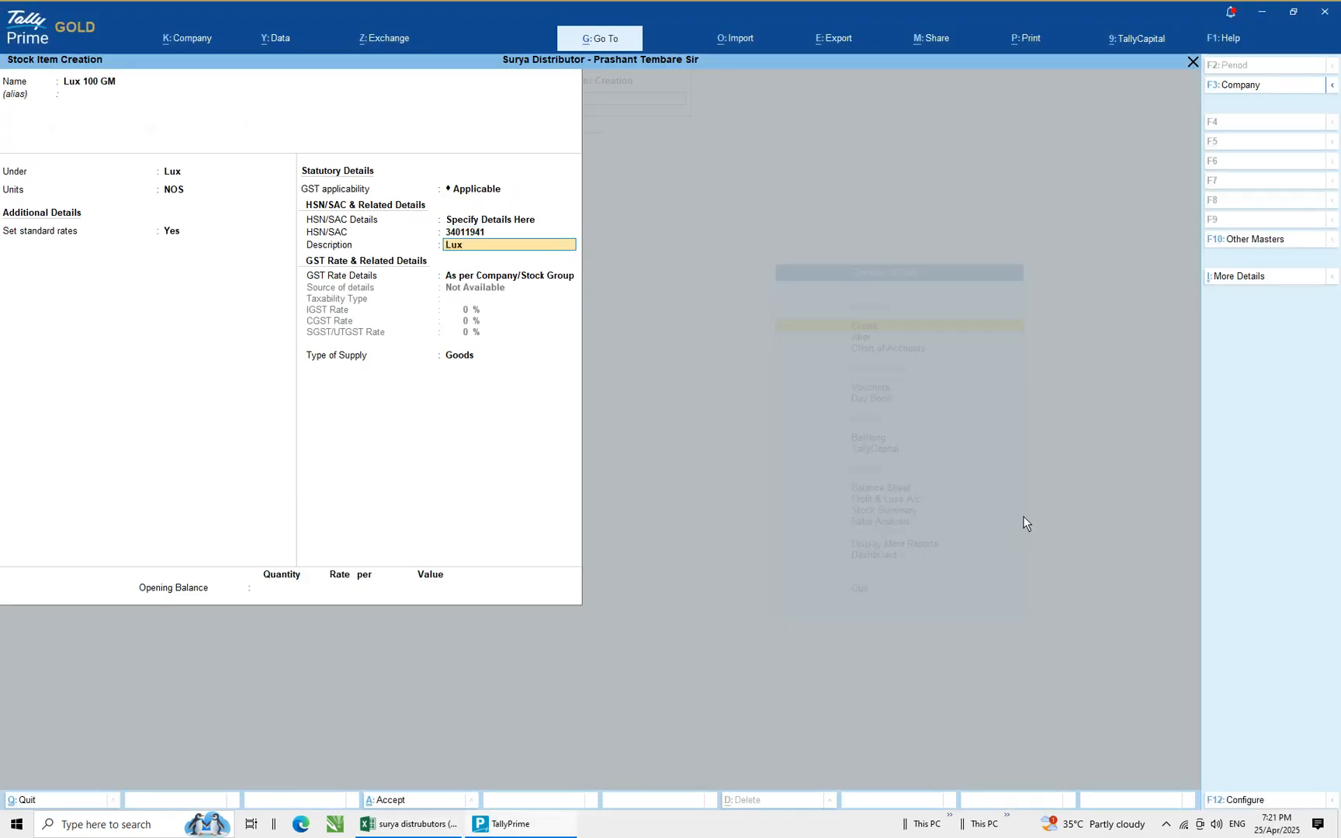
# Add the description Lux 100 GM and specify GST rate details as Taxable with an 18% IGST rate
pyautogui.write('Lux 100 GM')
pyautogui.press('Return')
pyautogui.press('BackSpace')
pyautogui.press('Down')
pyautogui.press('Return')
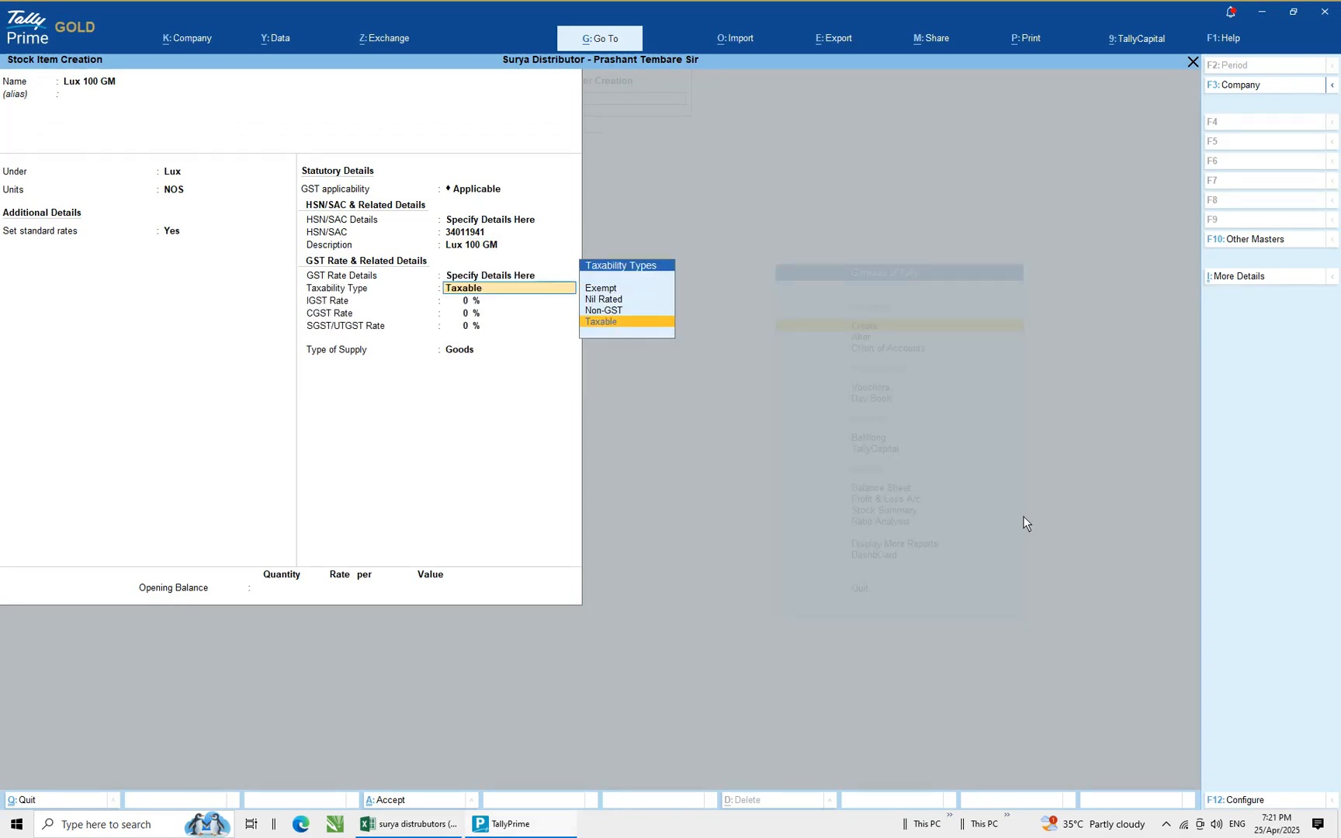
pyautogui.press('Return')
pyautogui.write('18')
pyautogui.press('Return')
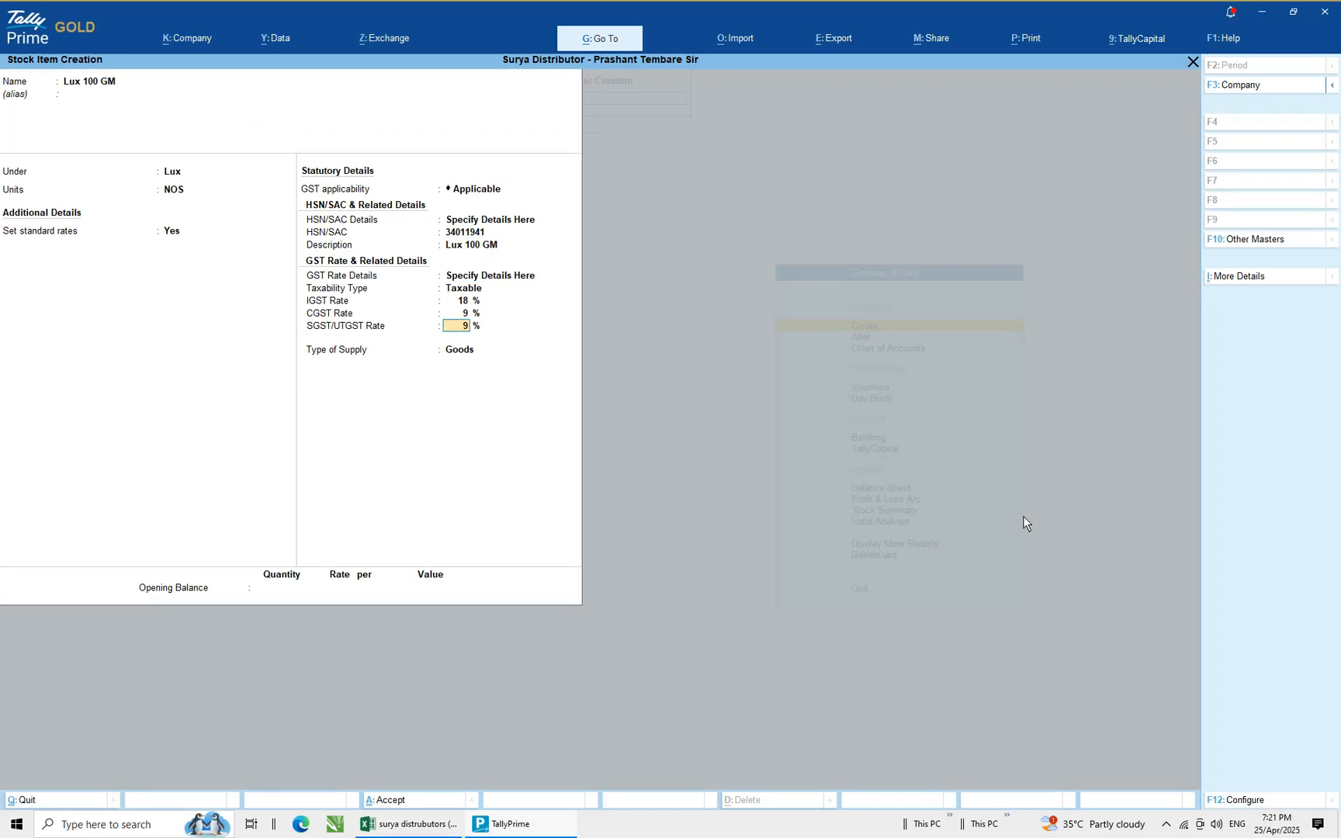
pyautogui.press('Return')
# Enter an opening balance quantity of 60 for Lux 100 GM and select the Warehouse godown for allocation
pyautogui.hotkey('alt', 'Tab')
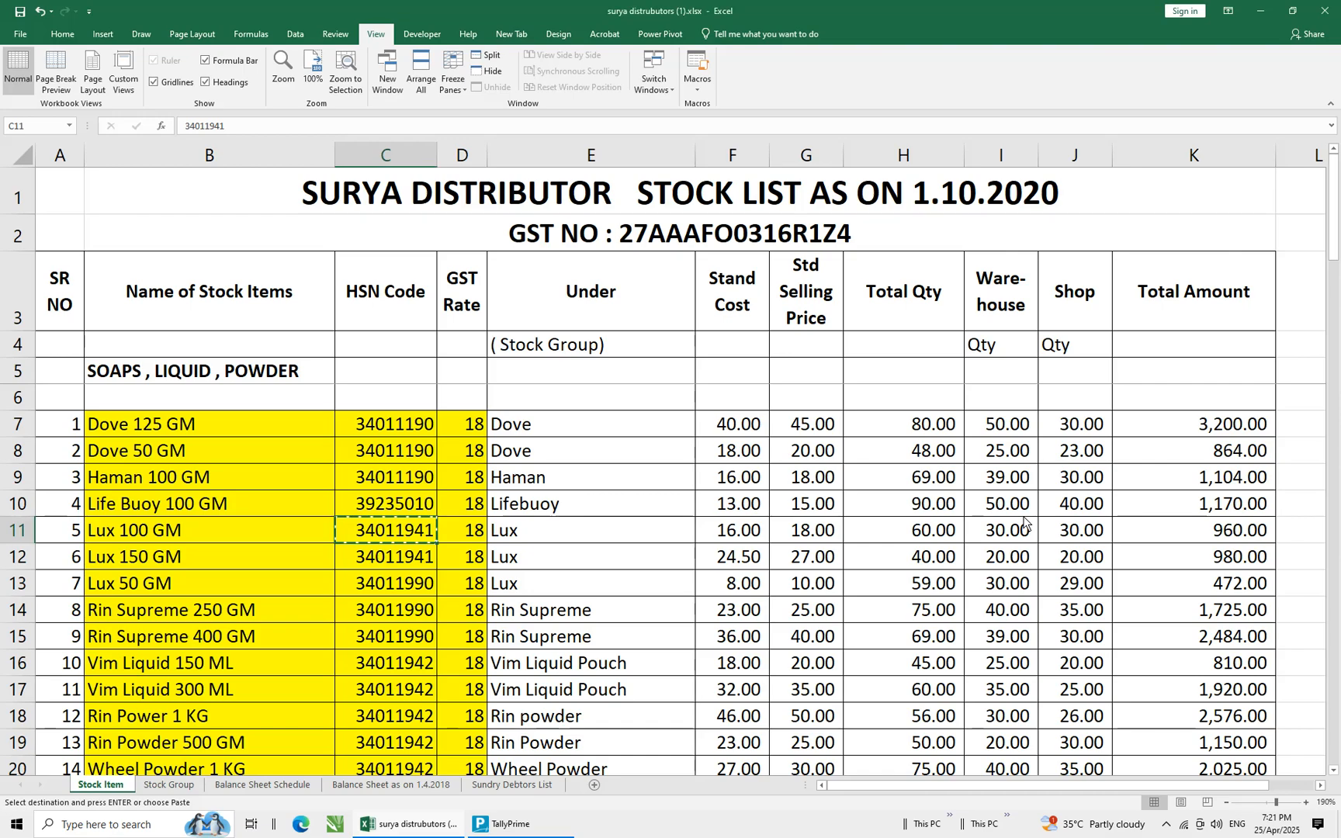
pyautogui.press('Escape')
pyautogui.press('Right')
pyautogui.press('Right')
pyautogui.press('Right')
pyautogui.press('Right')
pyautogui.press('Right')
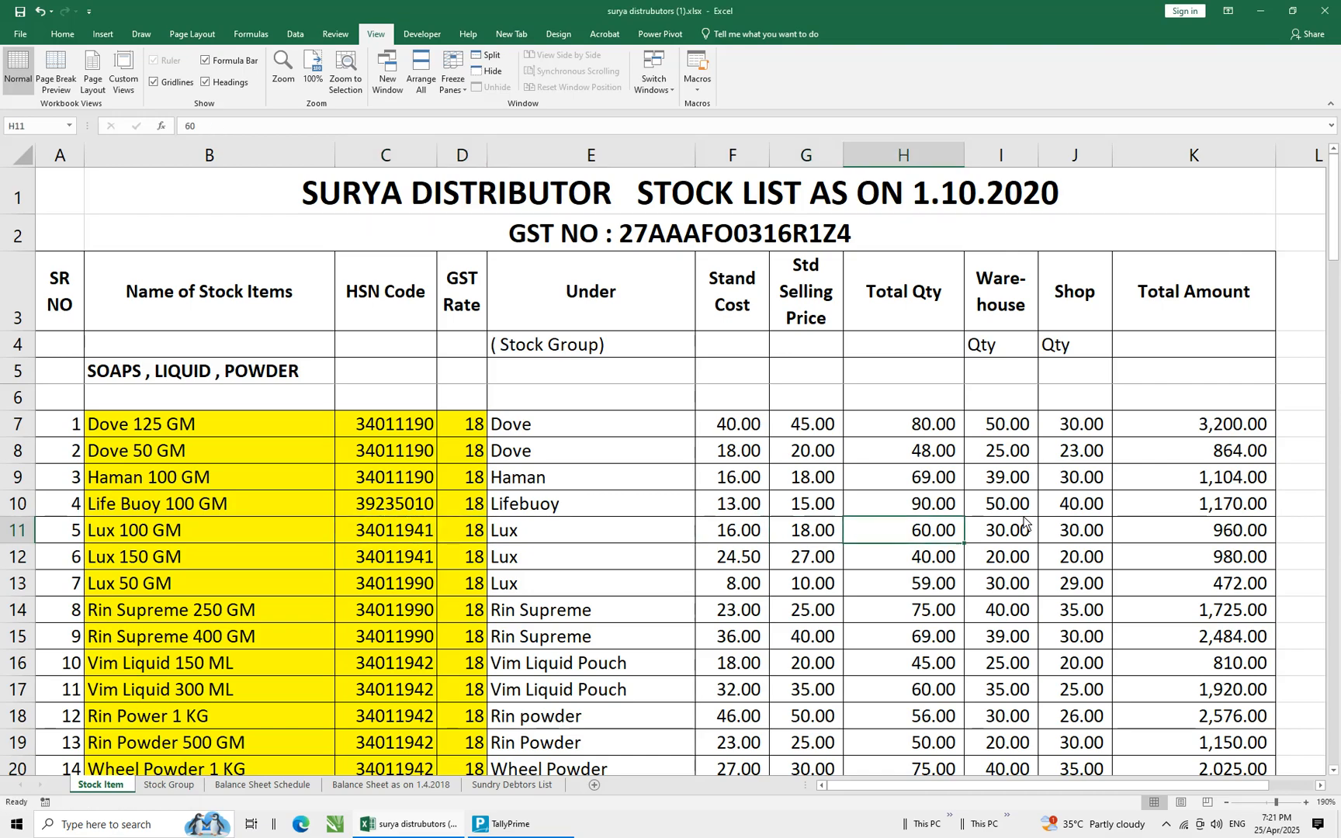
pyautogui.hotkey('alt', 'Tab')
pyautogui.write('60')
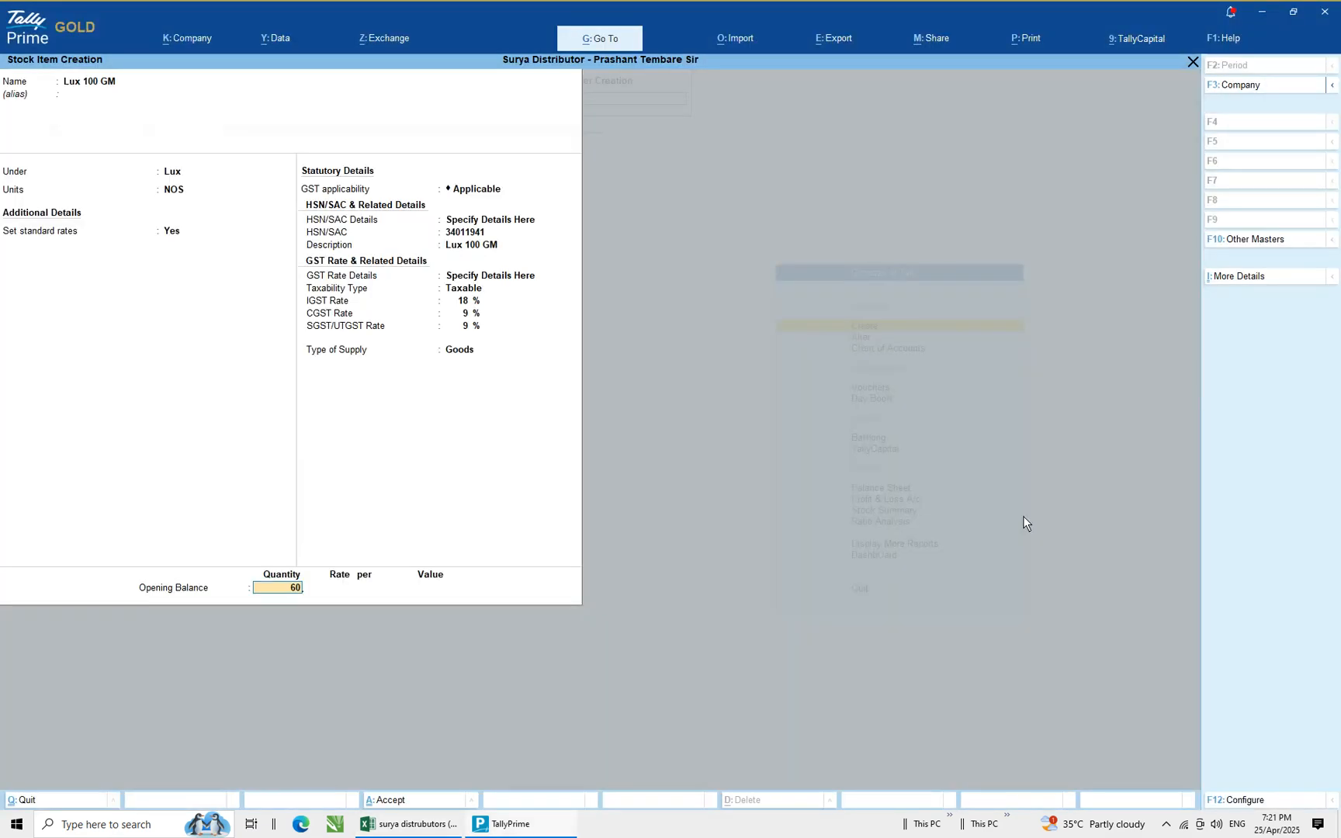
pyautogui.press('Return')
pyautogui.press('Down')
pyautogui.press('Down')
pyautogui.press('Return')
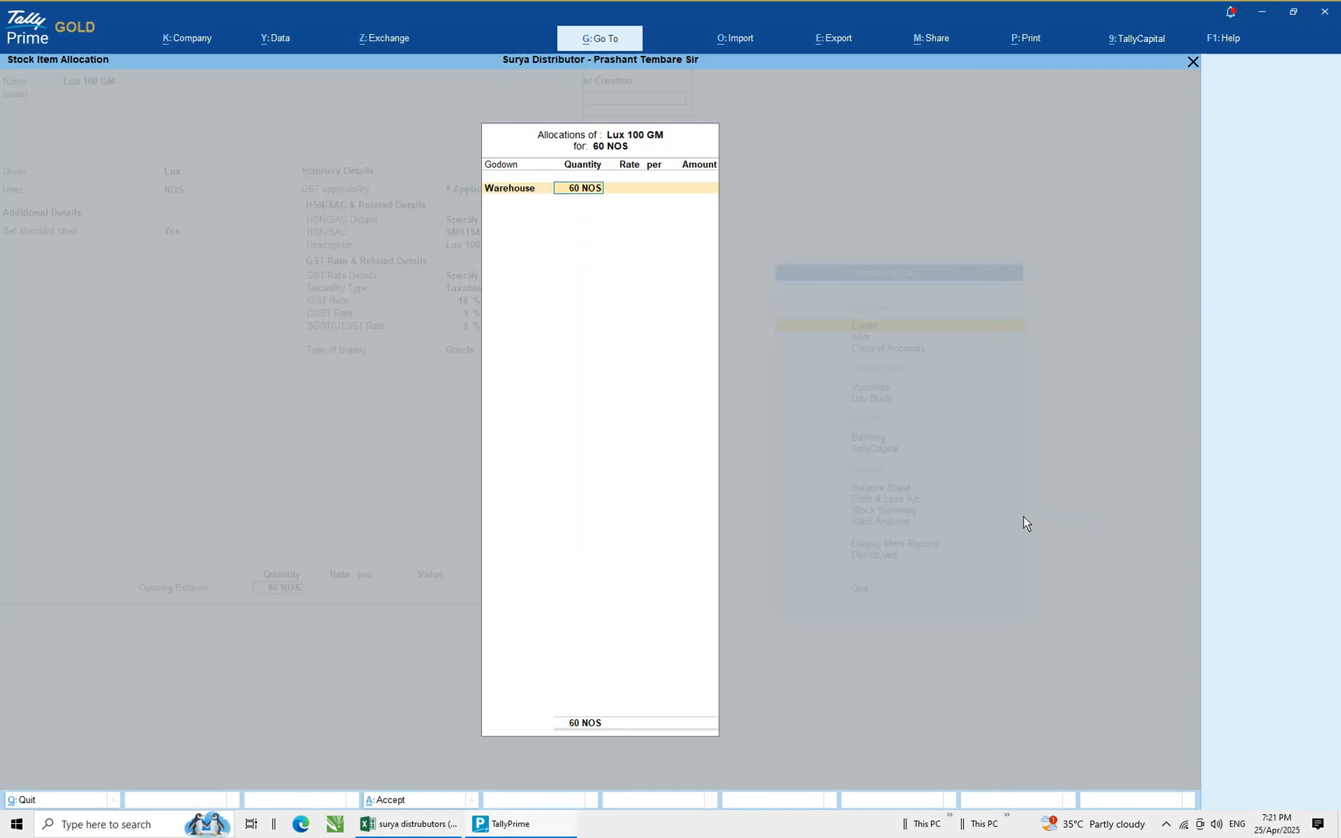
# Allocate 30 NOS to the Warehouse godown at a rate of 16, checking the spreadsheet figures
pyautogui.hotkey('alt', 'Tab')
pyautogui.hotkey('alt', 'Tab')
pyautogui.write('30')
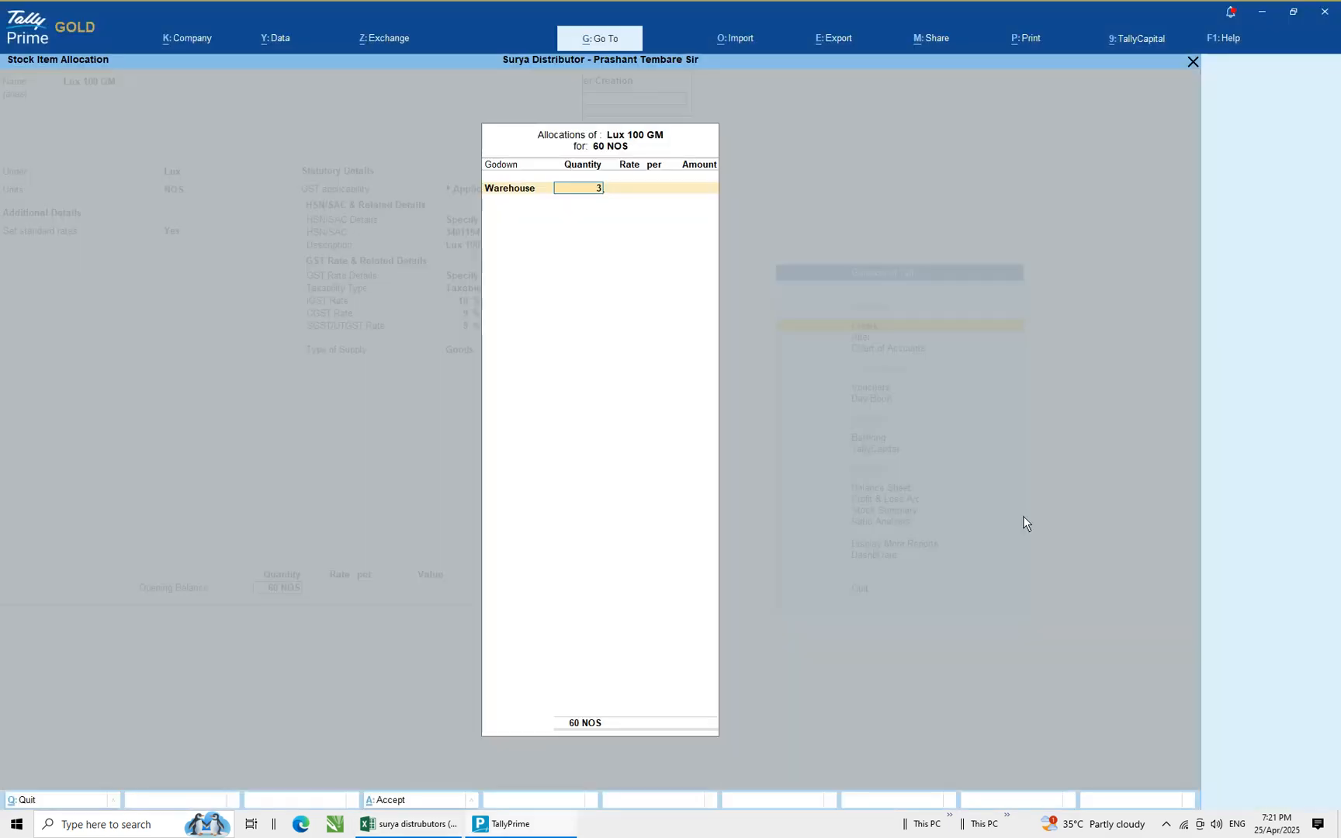
pyautogui.press('Return')
pyautogui.hotkey('alt', 'Tab')
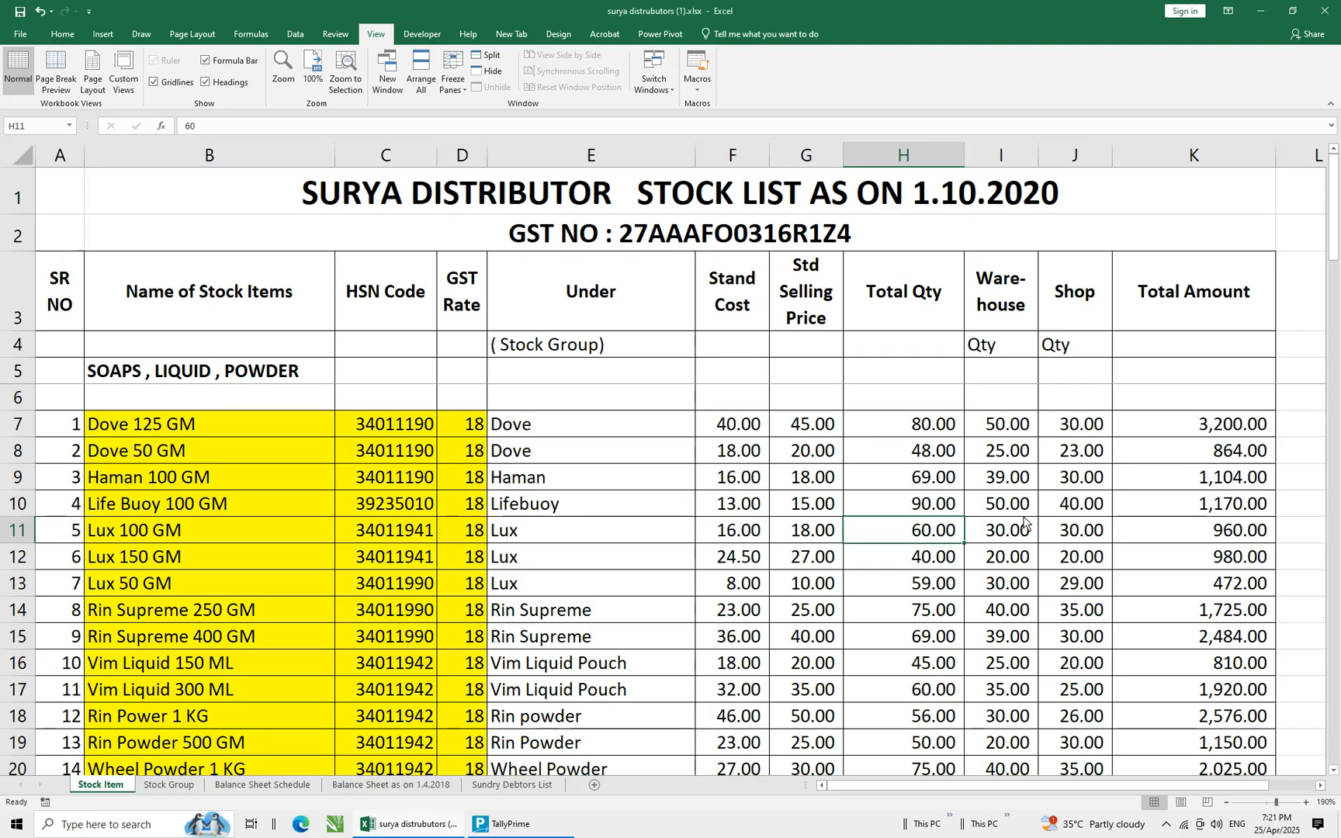
pyautogui.hotkey('alt', 'Tab')
pyautogui.write('16')
pyautogui.press('Return')
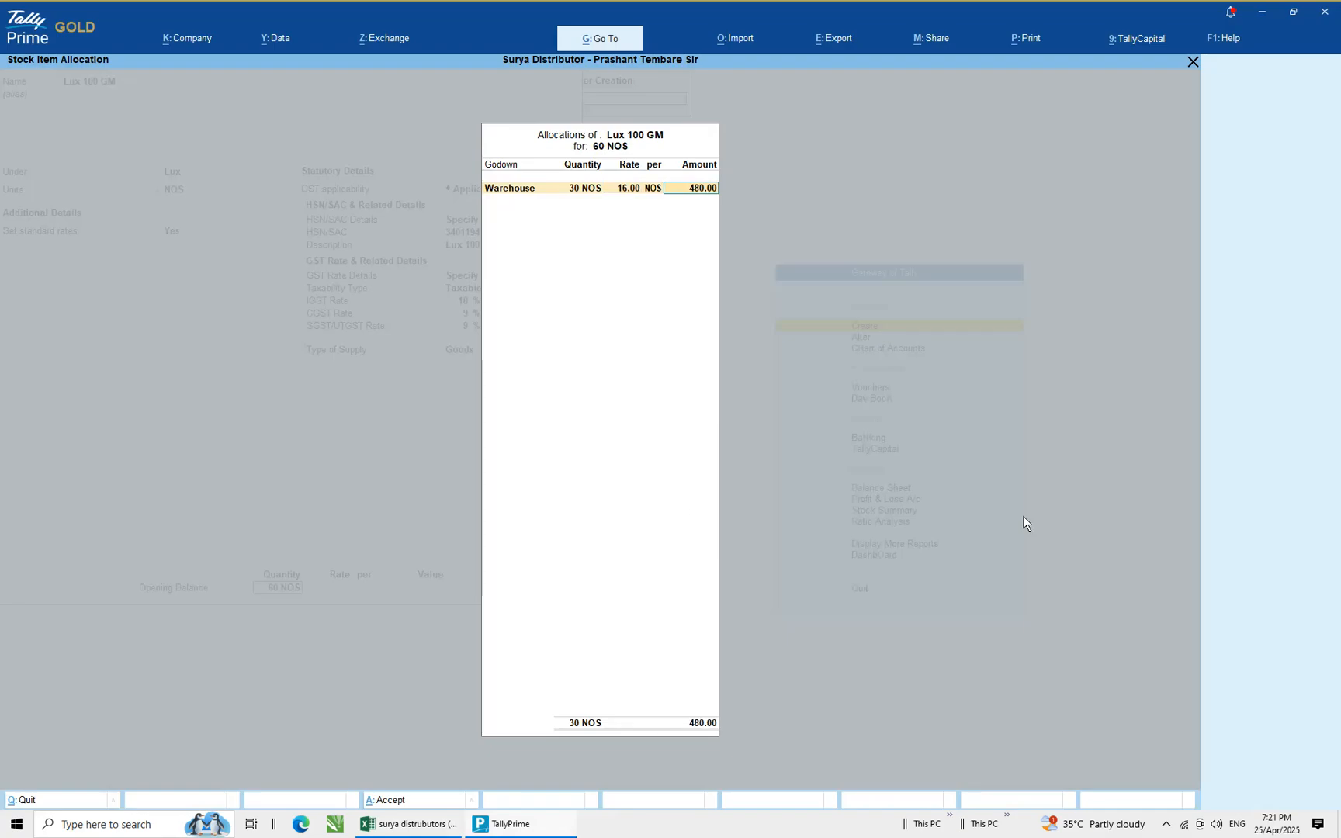
# Allocate the remaining 30 NOS to the Shop godown at rate 16 and save the Lux 100 GM stock item
pyautogui.press('Return')
pyautogui.press('Down')
pyautogui.press('Return')
pyautogui.press('Return')
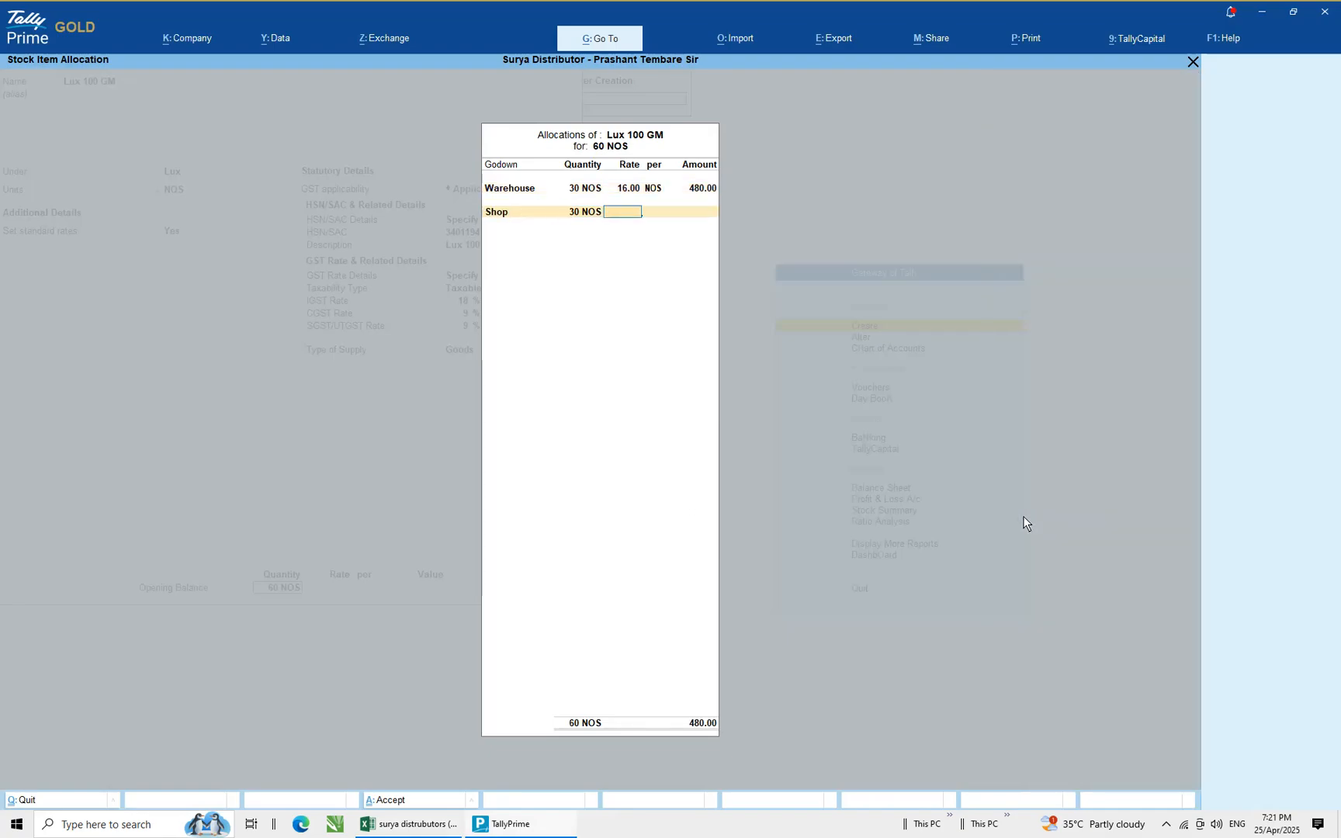
pyautogui.write('16')
pyautogui.press('Return')
pyautogui.hotkey('alt', 'Tab')
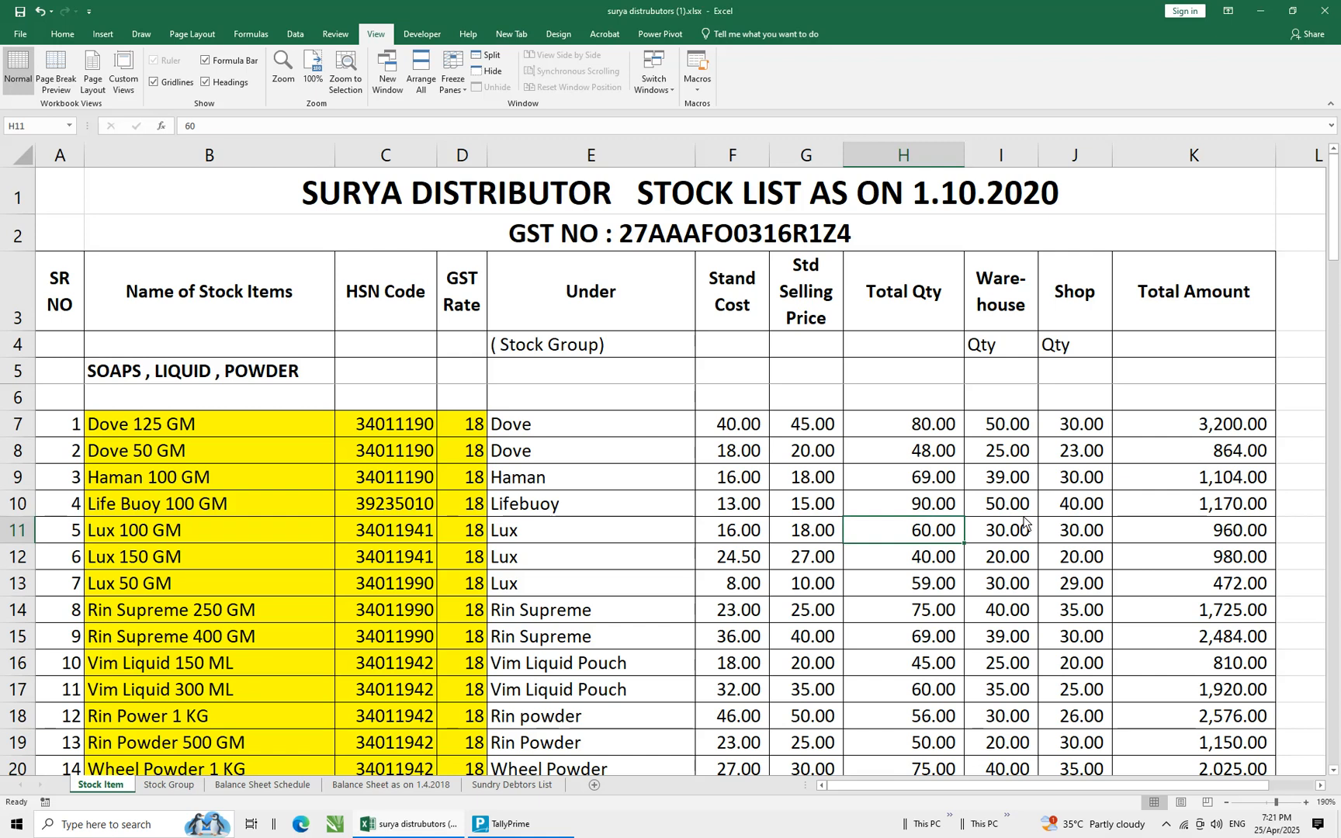
pyautogui.hotkey('alt', 'Tab')
pyautogui.press('Return')
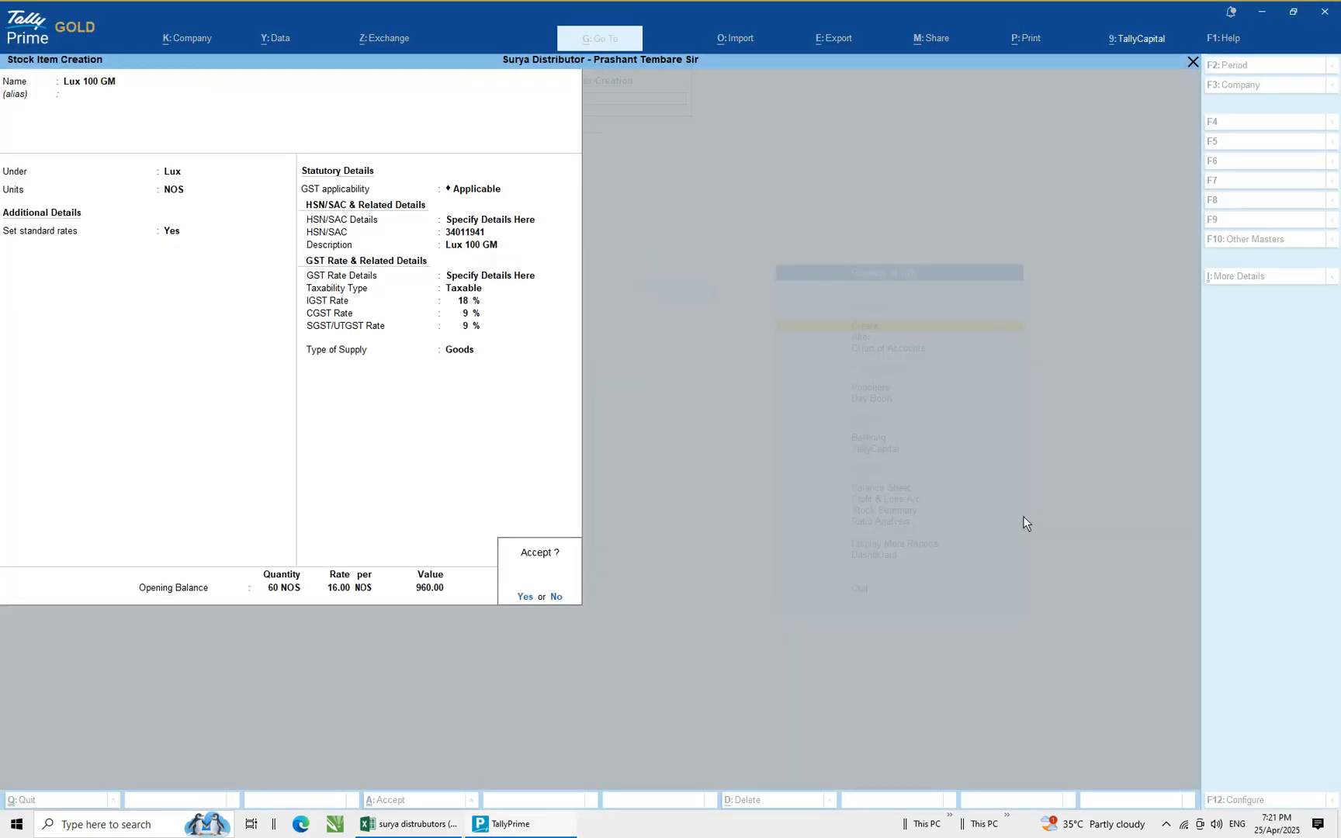
pyautogui.press('Return')
# Copy the next item name, Lux 150 GM, from the stock list spreadsheet
pyautogui.hotkey('alt', 'Tab')
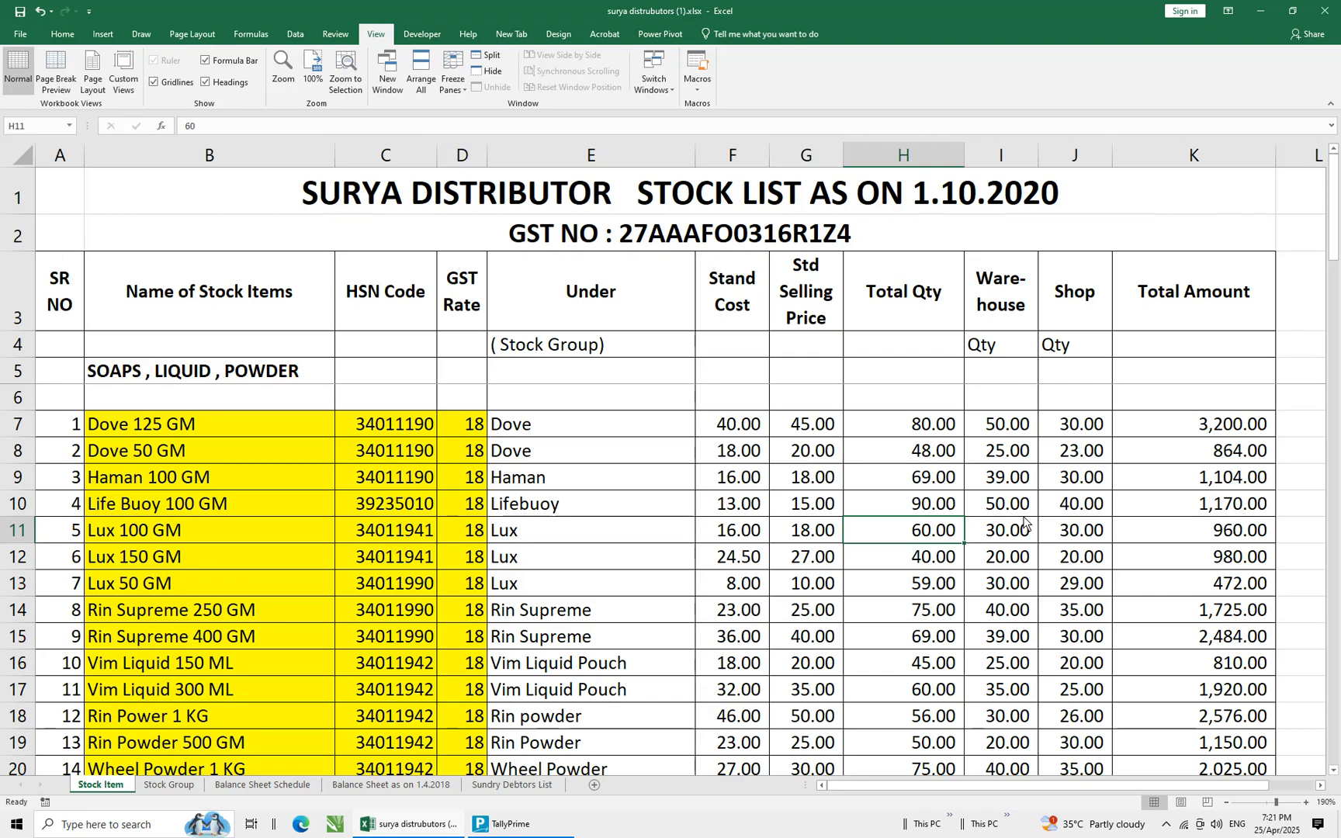
pyautogui.press('Left')
pyautogui.press('Left')
pyautogui.press('Left')
pyautogui.press('Left')
pyautogui.press('Left')
pyautogui.press('Left')
pyautogui.press('Left')
pyautogui.press('Down')
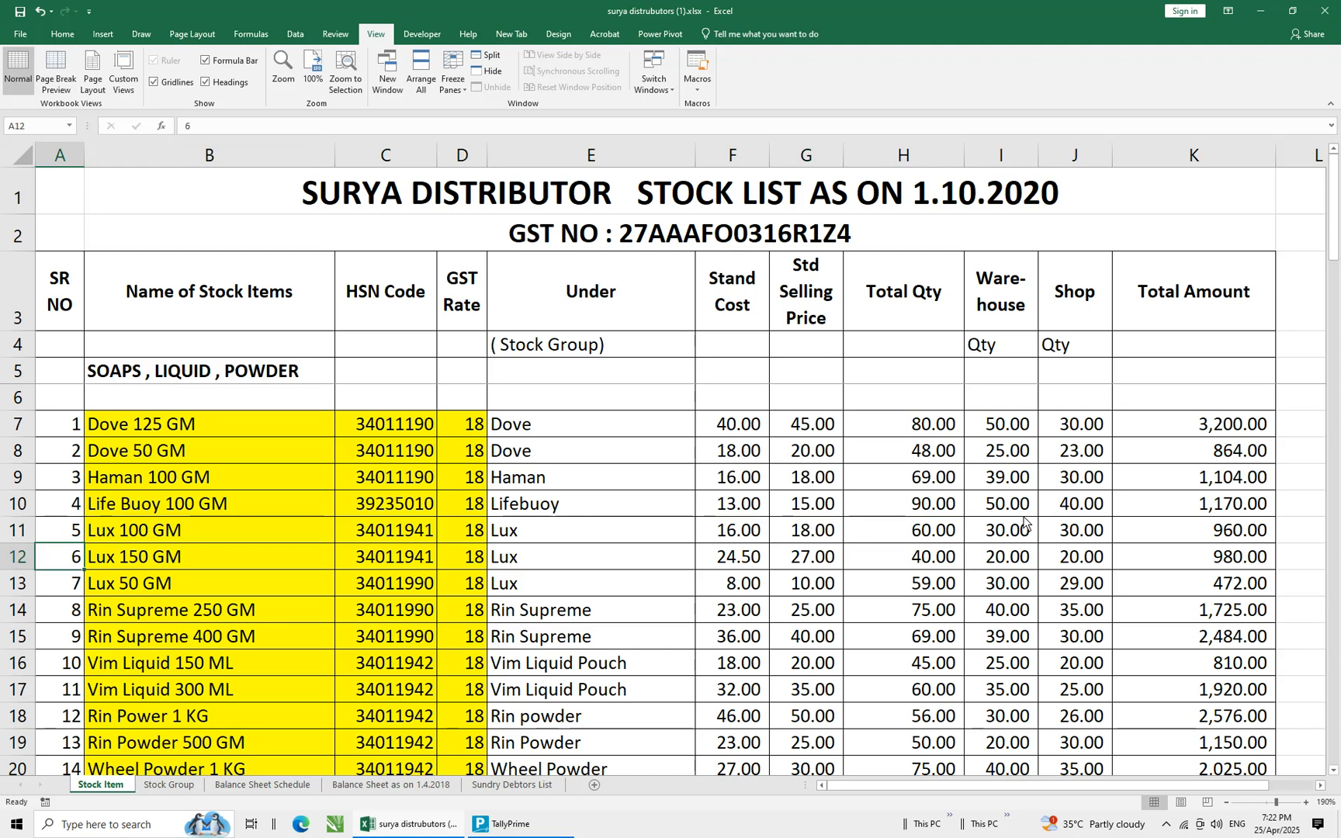
pyautogui.hotkey('shift', 'Right')
pyautogui.hotkey('ctrl', 'c')
pyautogui.hotkey('alt', 'Tab')
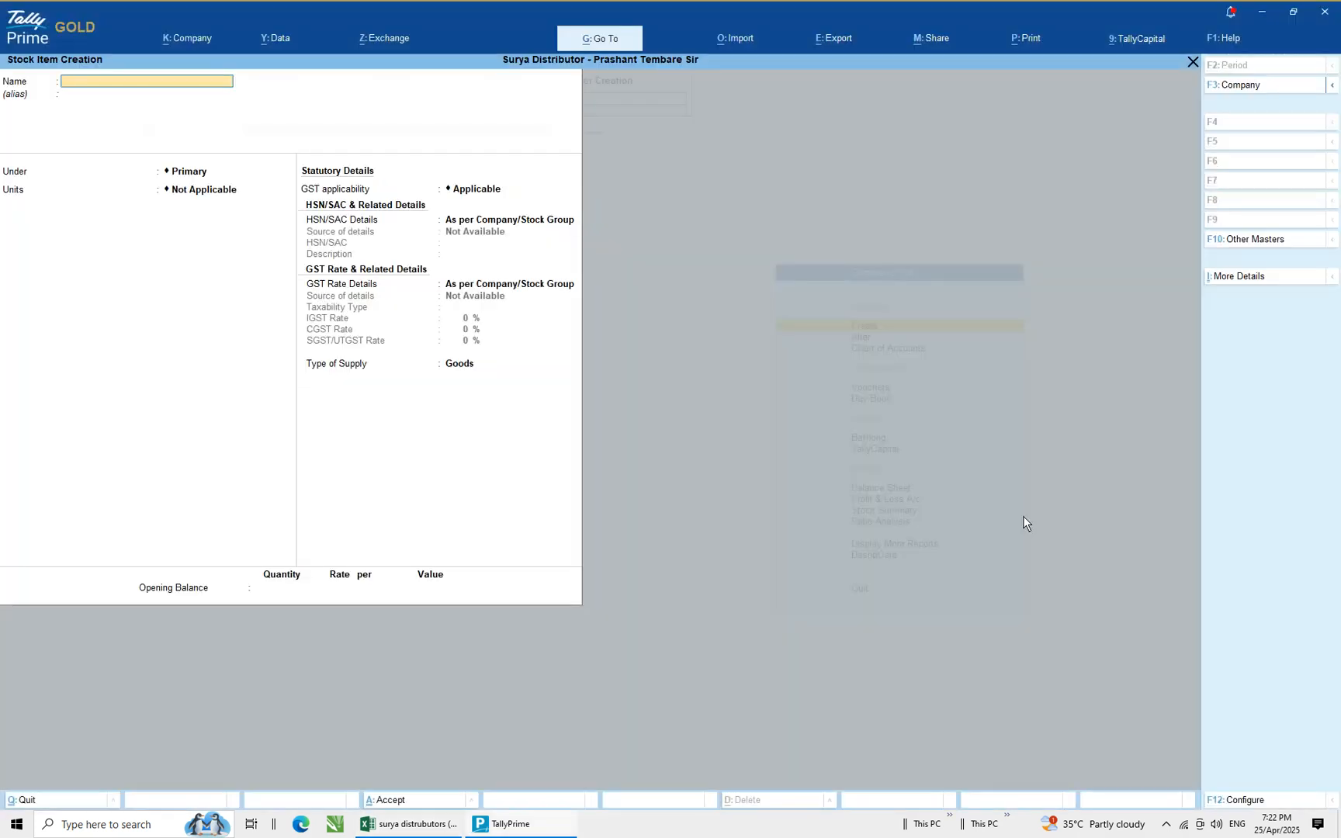
# Paste Lux 150 GM as the new stock item name, place it under the Lux group and set its unit to NOS
pyautogui.hotkey('ctrl', 'alt', 'v')
pyautogui.press('Return')
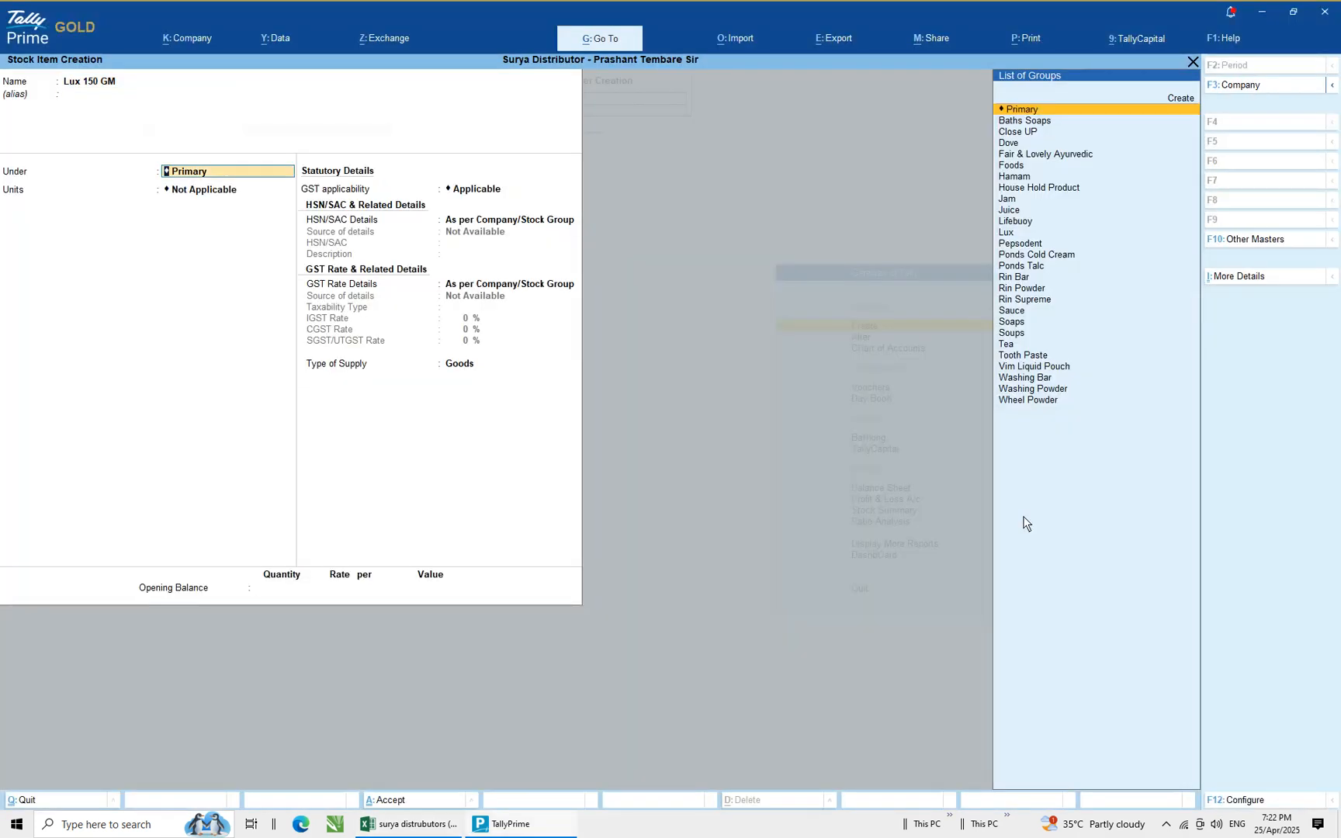
pyautogui.write('Lu')
pyautogui.press('Return')
pyautogui.press('Down')
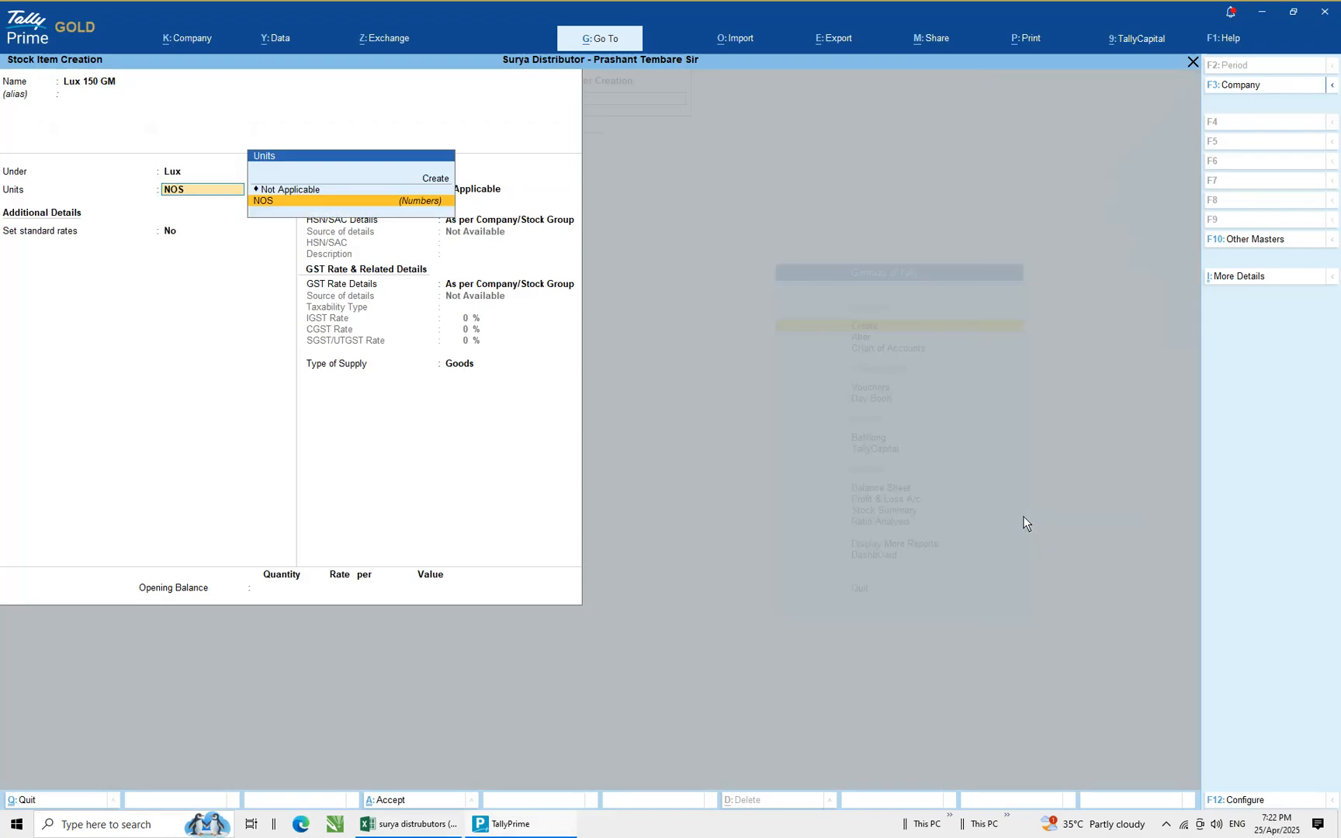
pyautogui.press('Return')
# Enable standard rates and enter a standard cost of 24.50, checking the figure in the spreadsheet
pyautogui.write('y')
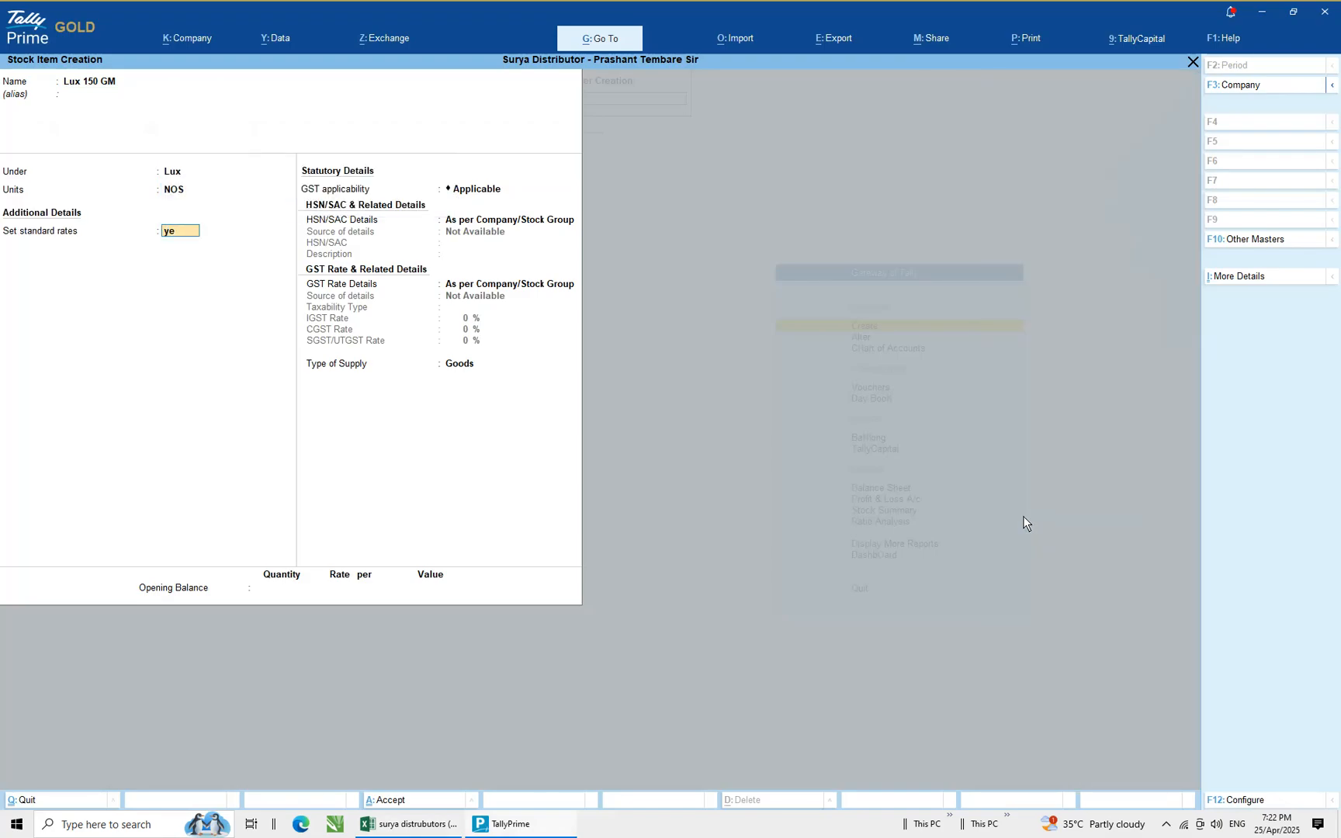
pyautogui.write('e')
pyautogui.press('Return')
pyautogui.press('Return')
pyautogui.hotkey('alt', 'Tab')
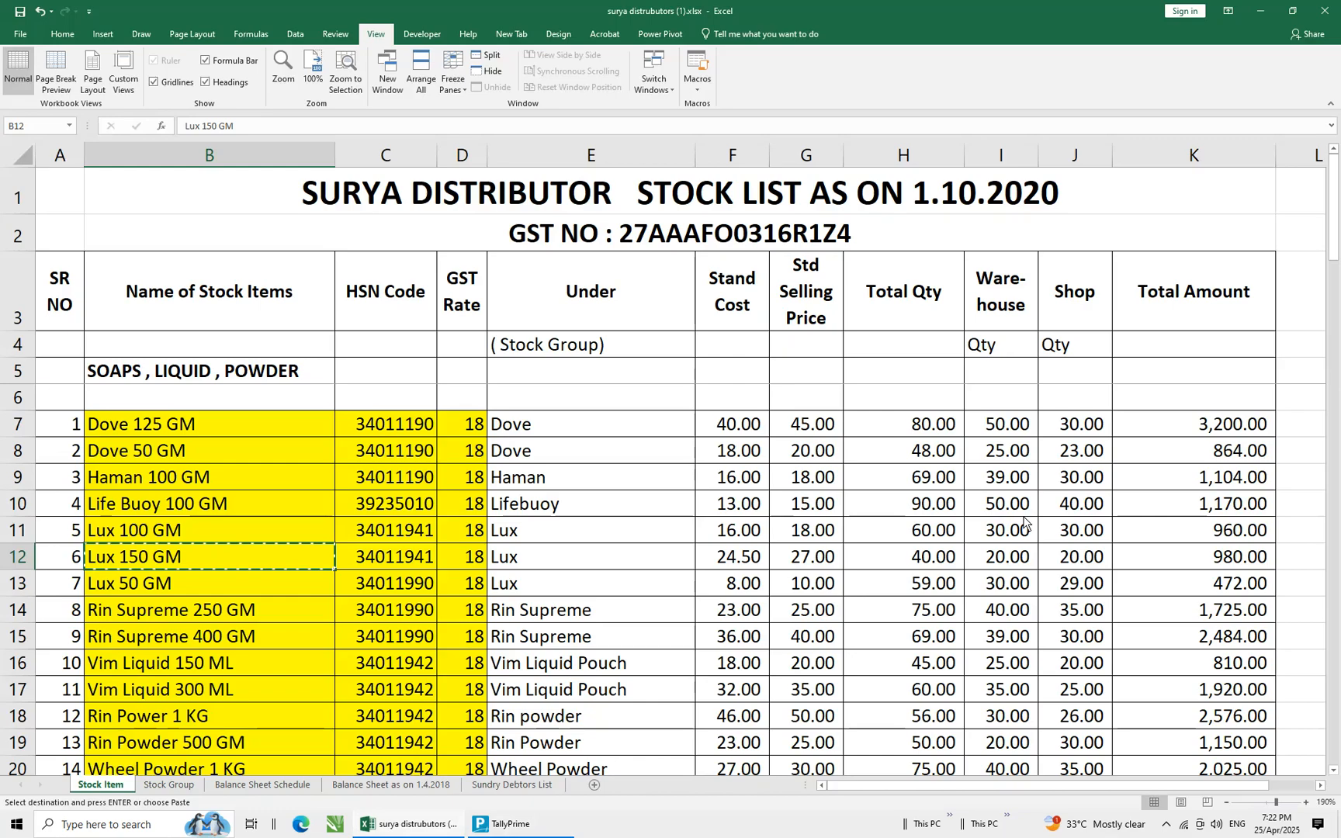
pyautogui.hotkey('alt', 'Tab')
pyautogui.write('24.50')
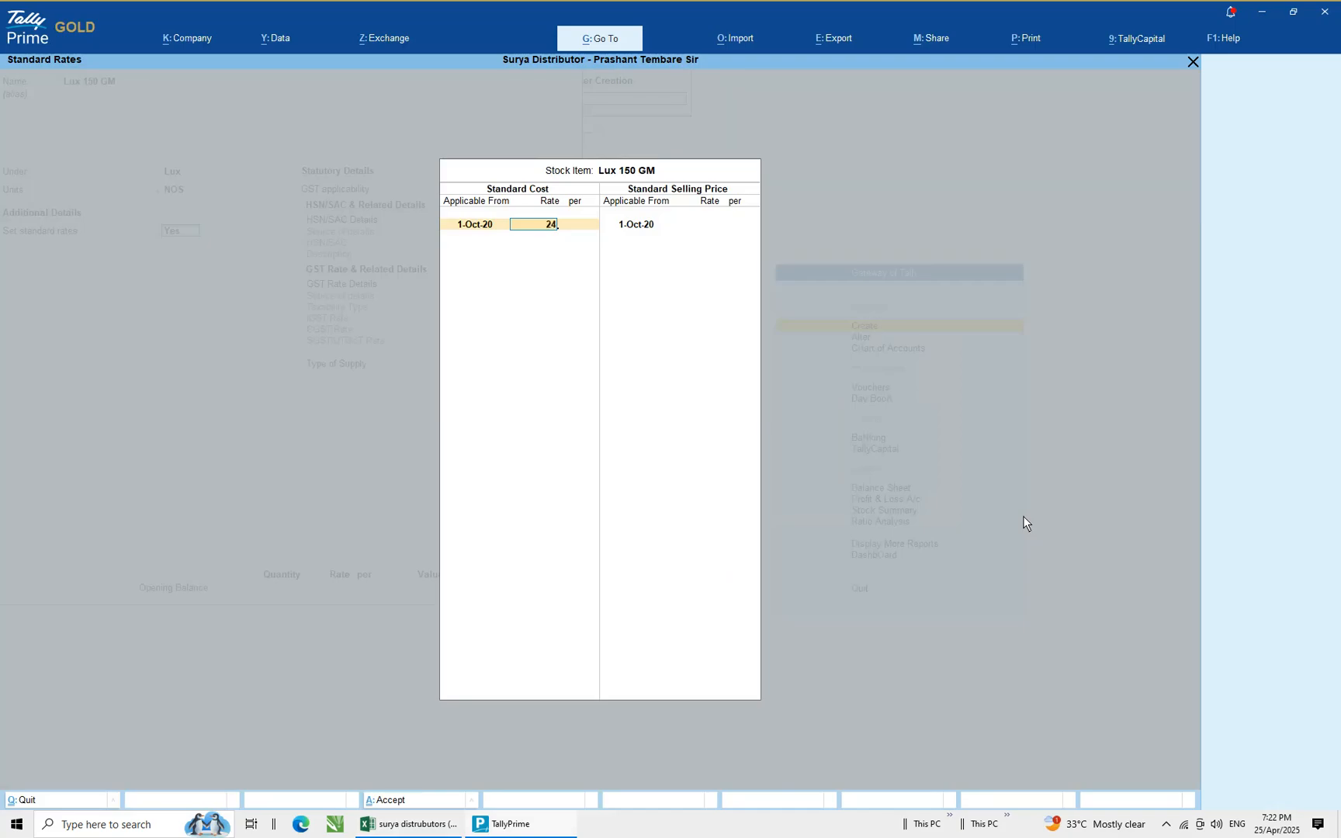
pyautogui.press('Return')
pyautogui.press('Return')
pyautogui.press('Return')
# Enter a standard selling price of 25 and close the standard rates screen
pyautogui.press('Return')
pyautogui.write('2')
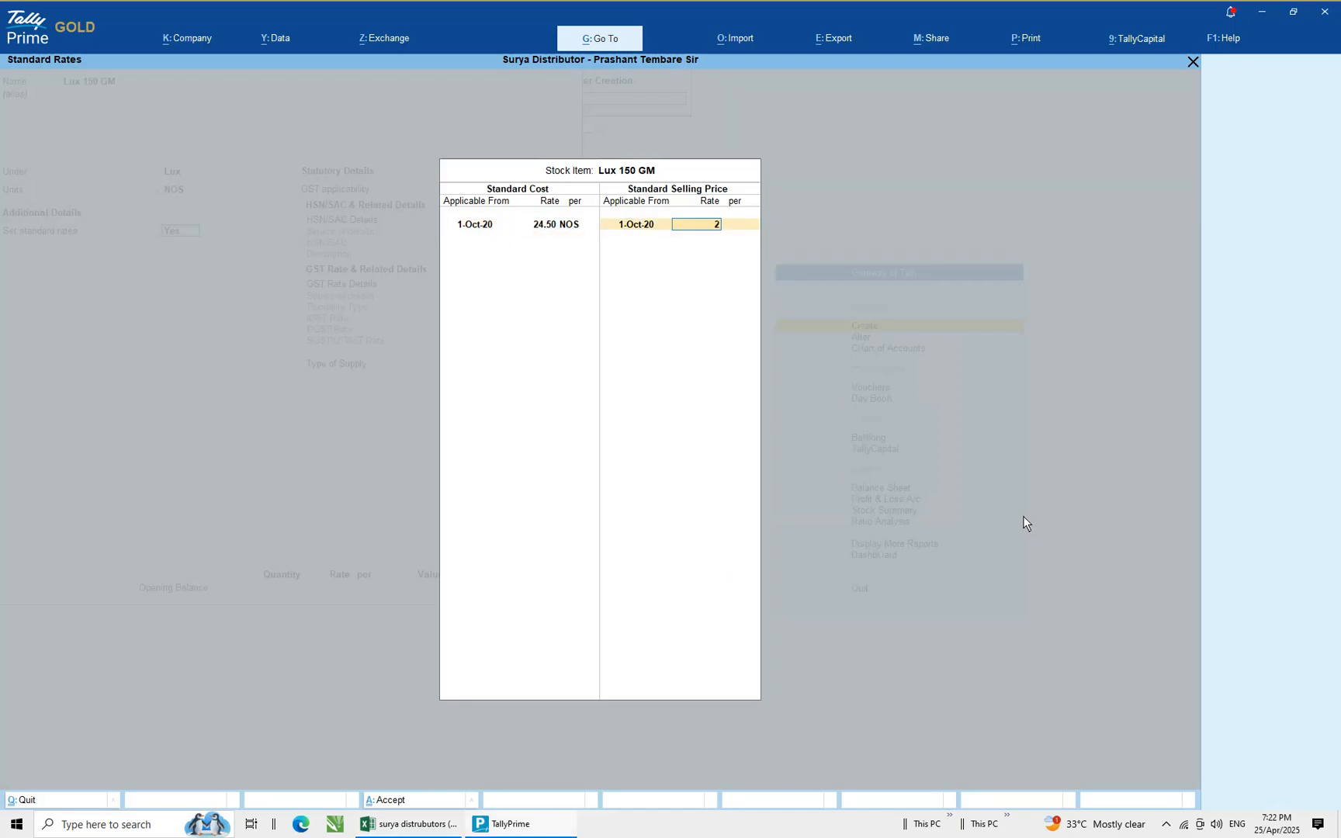
pyautogui.write('5')
# Choose to specify HSN/SAC details here and paste HSN code 34011941 copied from the spreadsheet
pyautogui.press('Return')
pyautogui.press('Return')
pyautogui.press('Return')
pyautogui.press('Return')
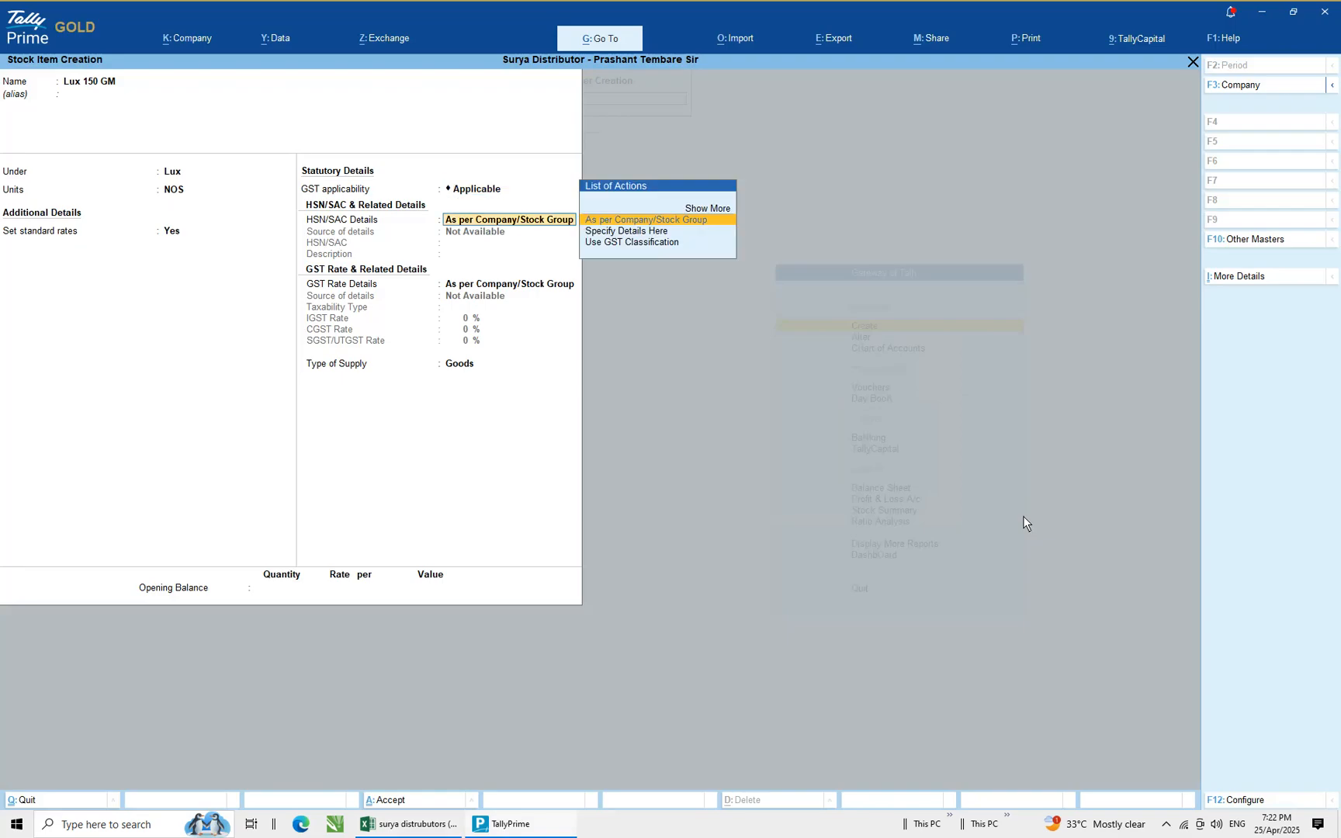
pyautogui.press('Down')
pyautogui.press('Return')
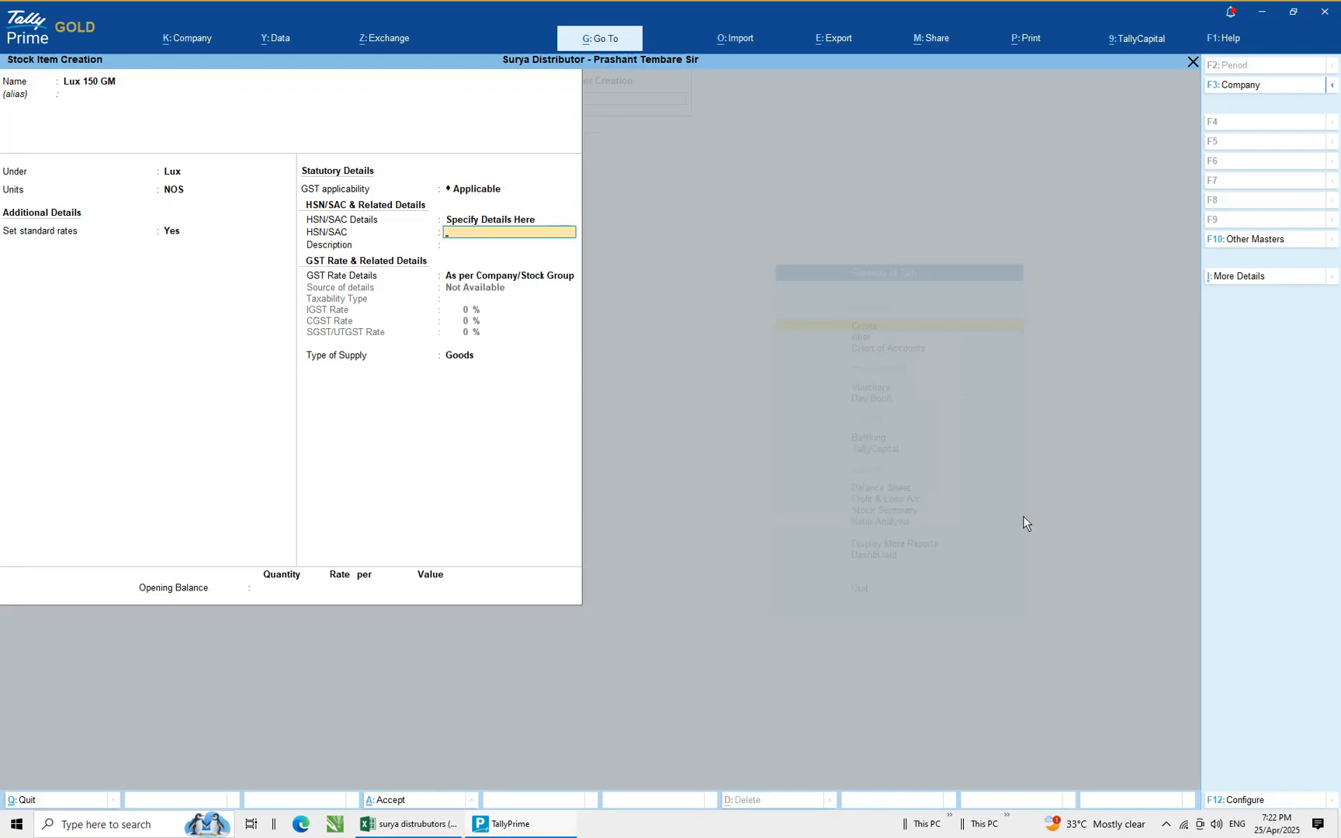
pyautogui.hotkey('alt', 'Tab')
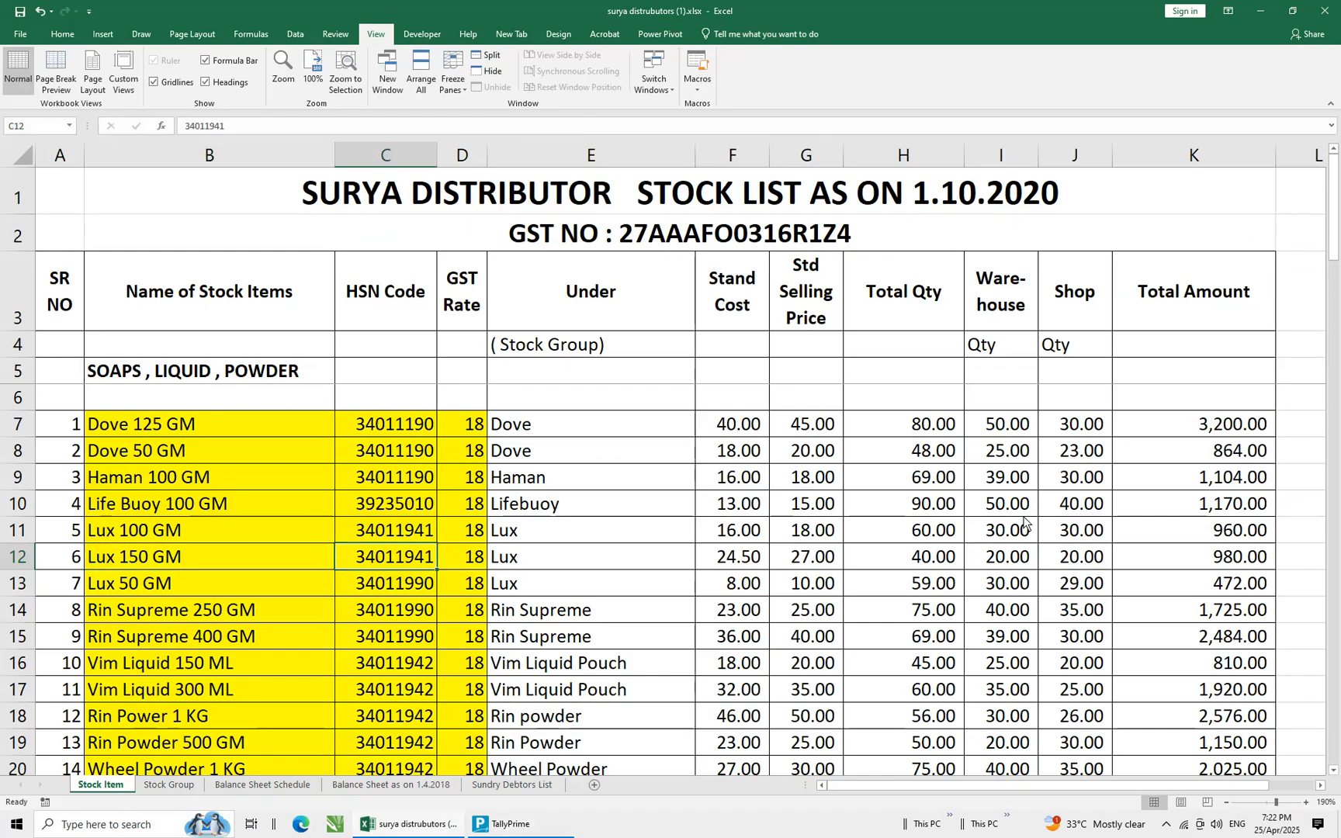
pyautogui.hotkey('ctrl', 'c')
pyautogui.hotkey('alt', 'Tab')
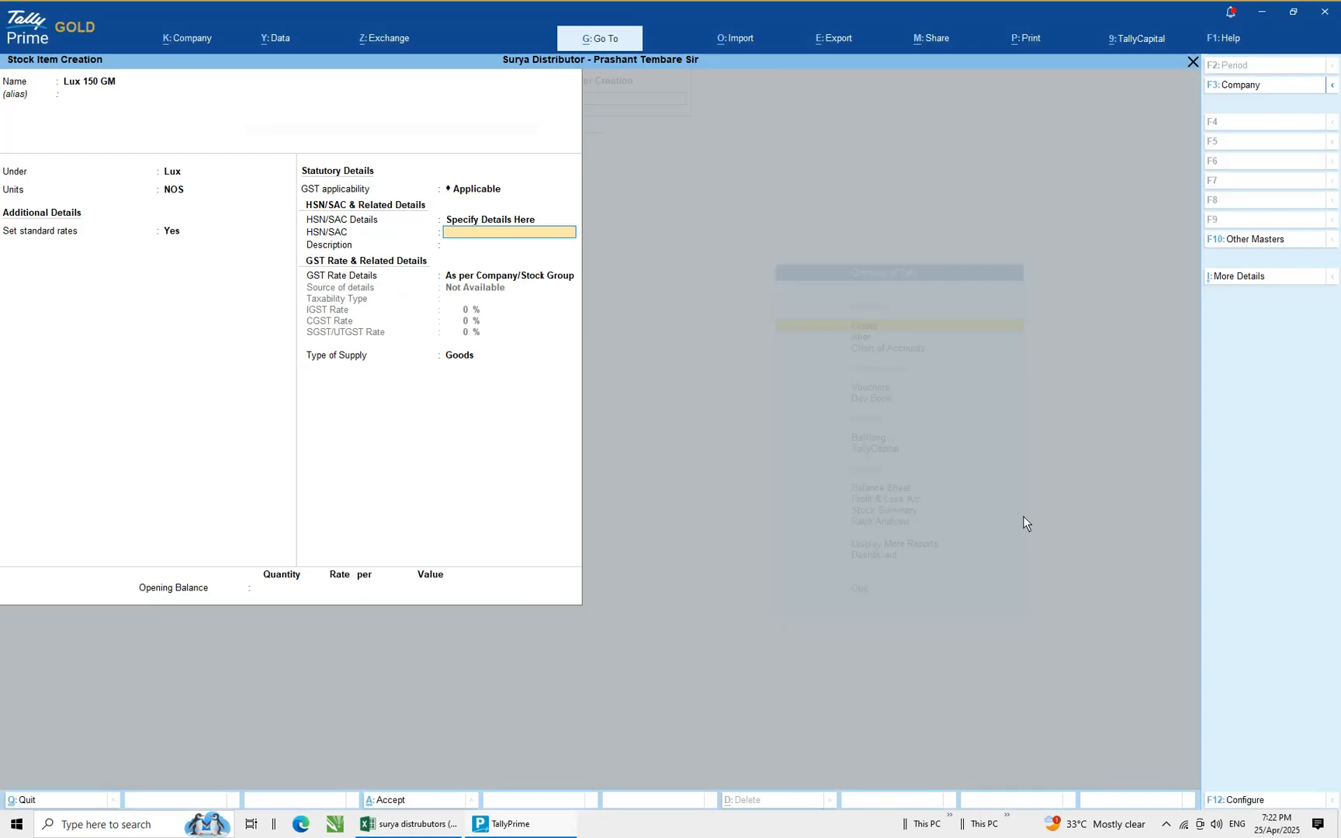
pyautogui.hotkey('ctrl', 'alt', 'v')
pyautogui.press('Return')
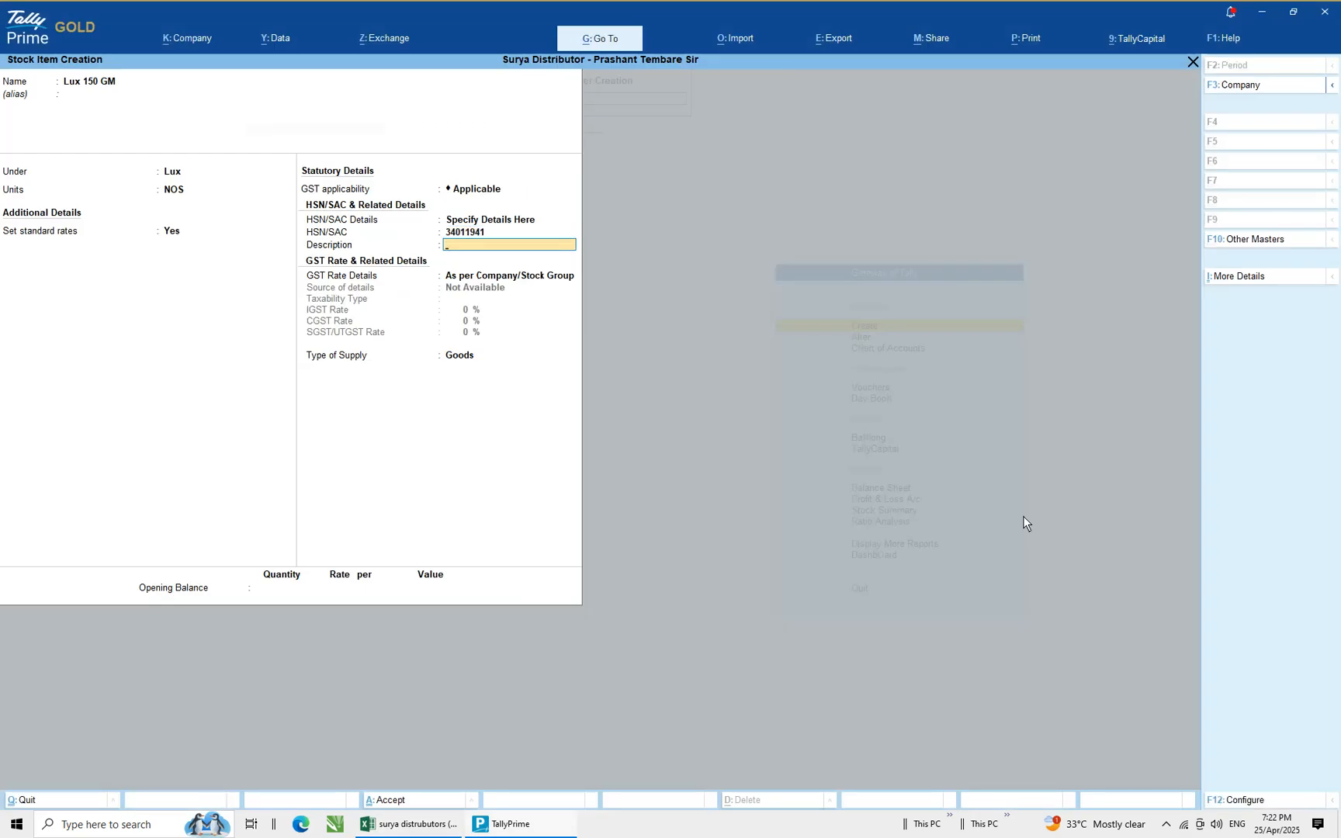
# Enter Lux 150 GM as the HSN/SAC description
pyautogui.write('Lux 150 GM')
pyautogui.press('Return')
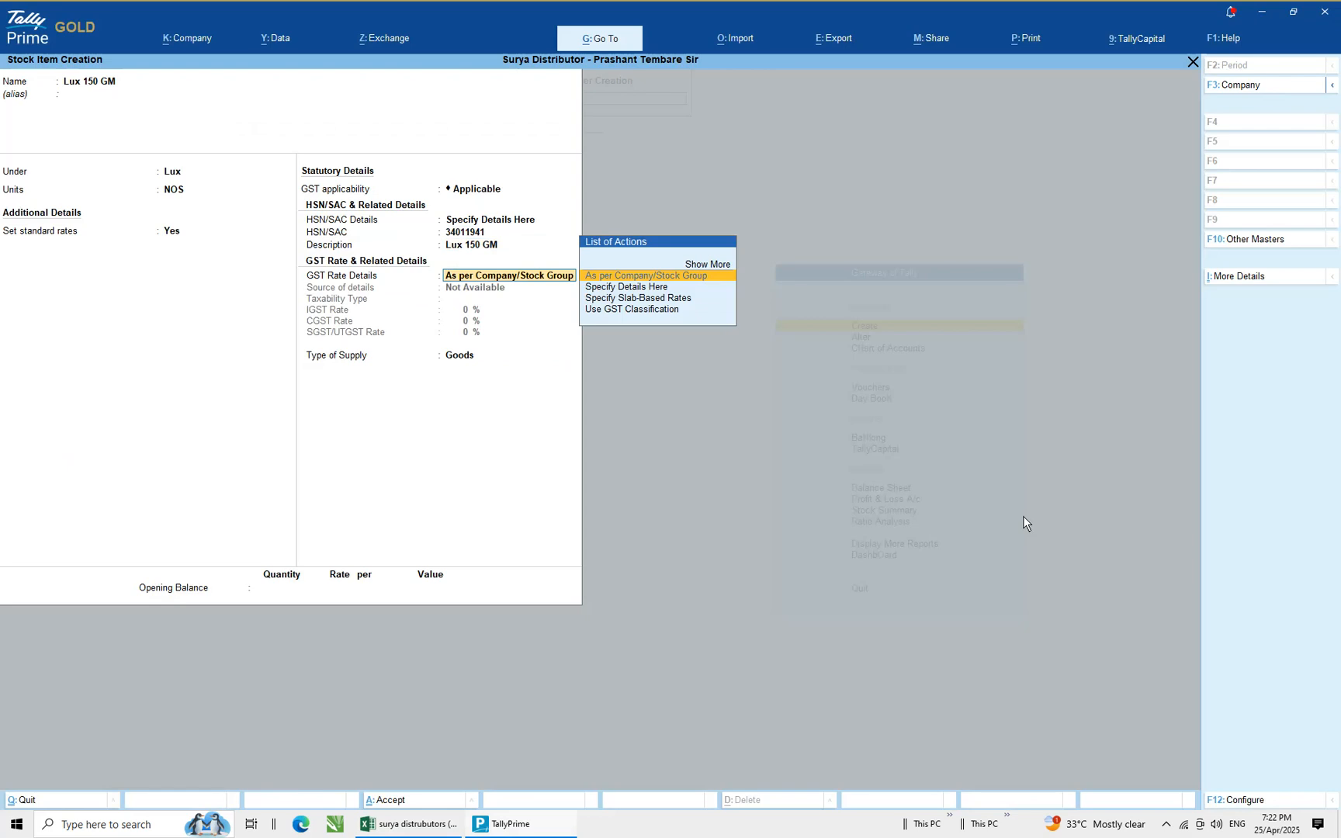
# Choose to specify GST rate details here and set the IGST rate to 18%
pyautogui.press('Down')
pyautogui.press('Return')
pyautogui.press('Return')
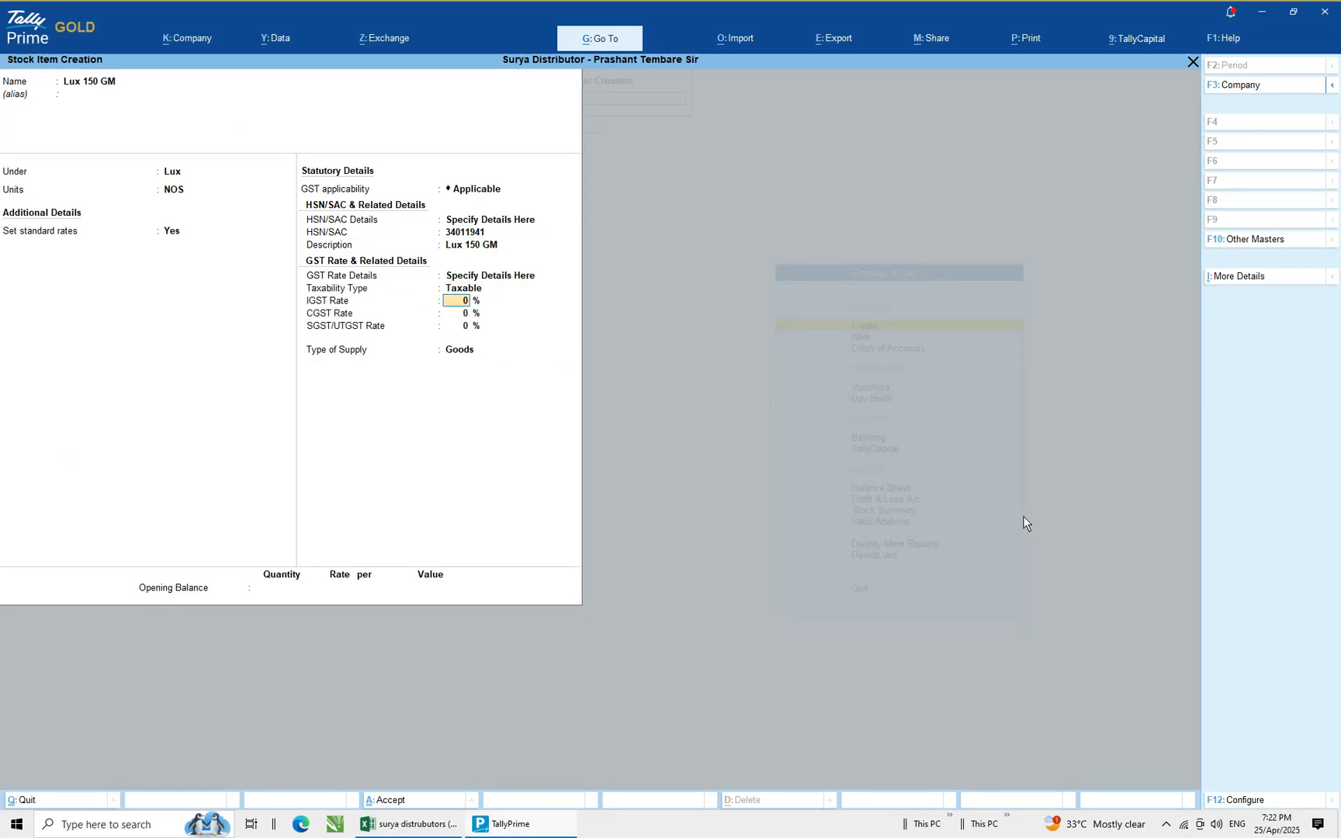
pyautogui.write('18')
pyautogui.press('Return')
pyautogui.press('Return')
pyautogui.press('Return')
pyautogui.press('Return')
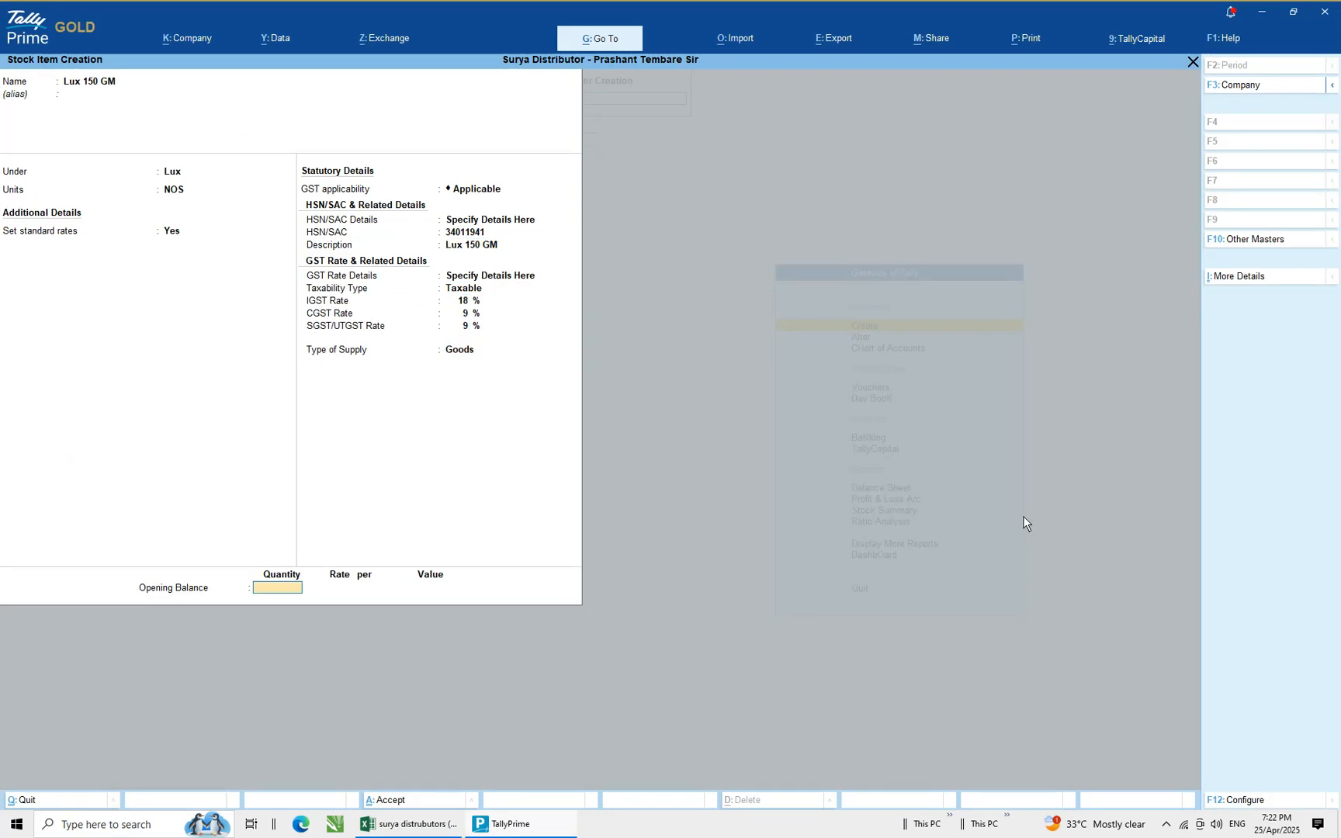
# Enter an opening balance quantity of 40 after checking the spreadsheet, opening the godown allocation list
pyautogui.hotkey('alt', 'Tab')
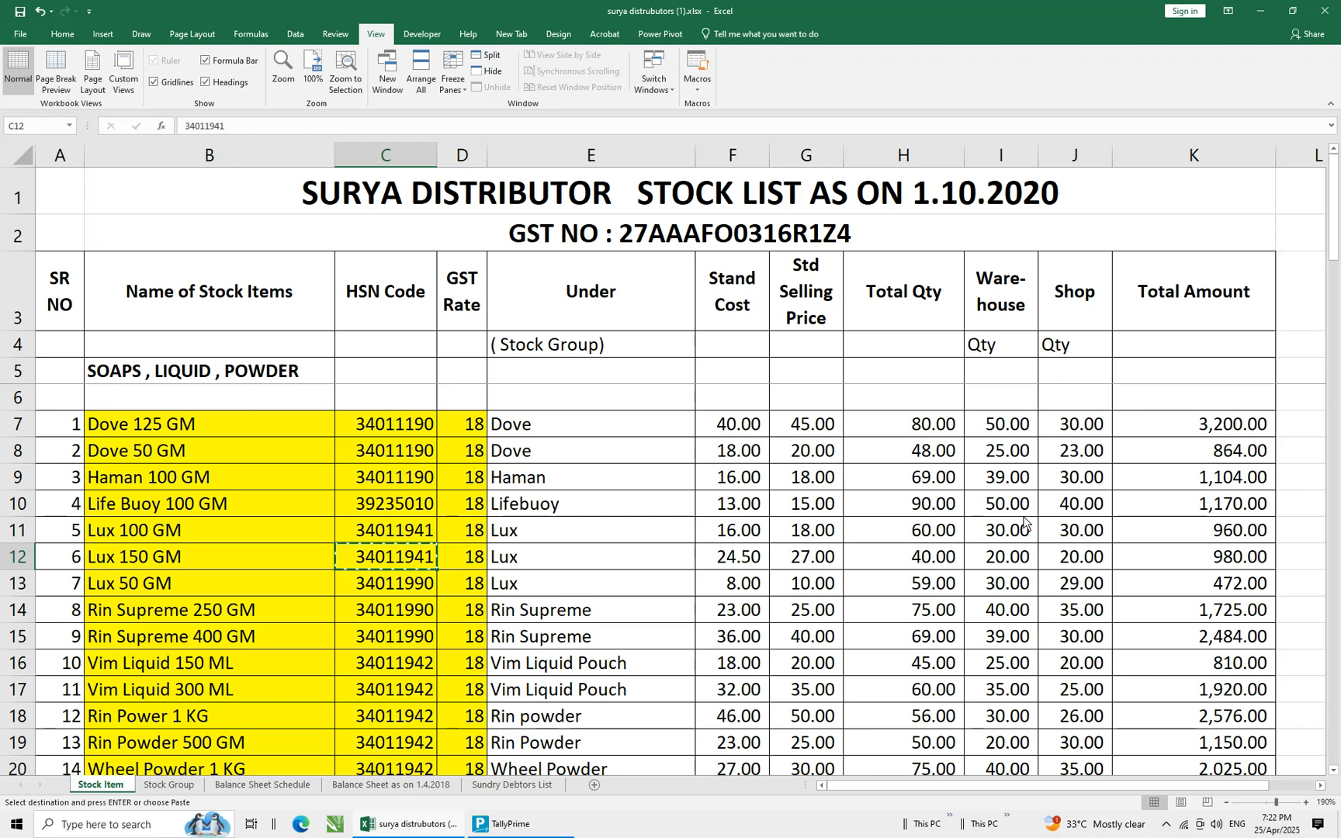
pyautogui.click(932, 564)
pyautogui.hotkey('alt', 'Tab')
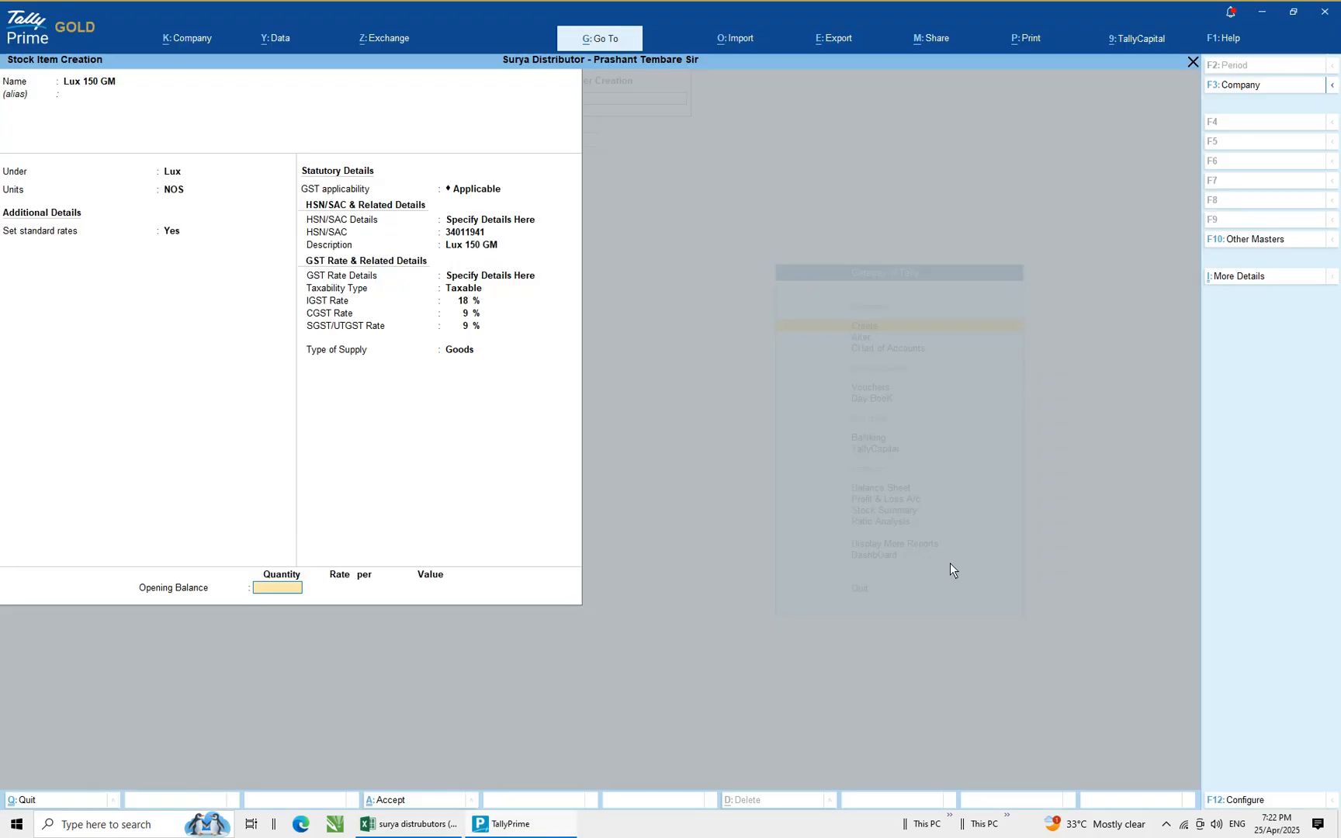
pyautogui.write('40')
pyautogui.press('Return')
pyautogui.press('Down')
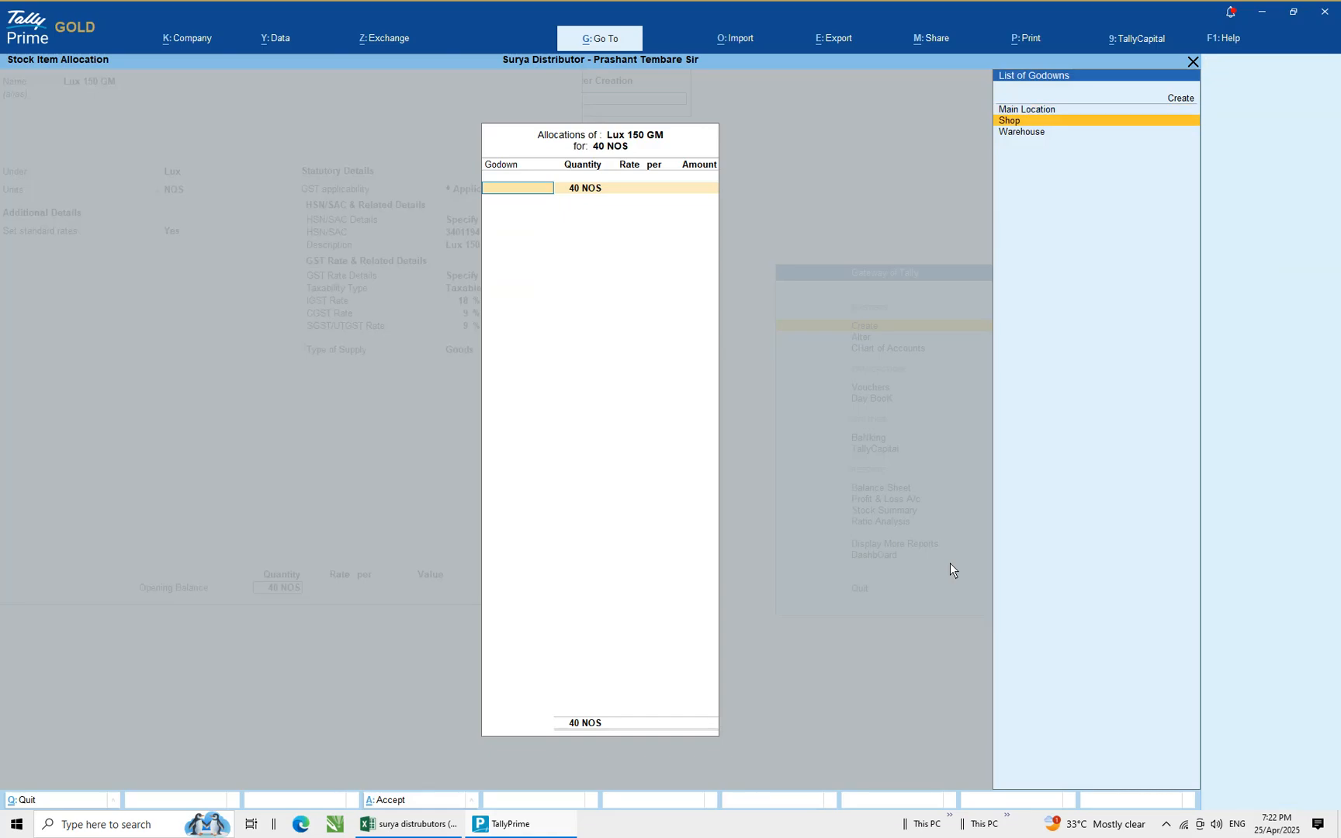
# Allocate 20 NOS to the Warehouse godown at a rate of 24.50
pyautogui.press('Down')
pyautogui.press('Return')
pyautogui.write('20')
pyautogui.press('Return')
pyautogui.write('24.50')
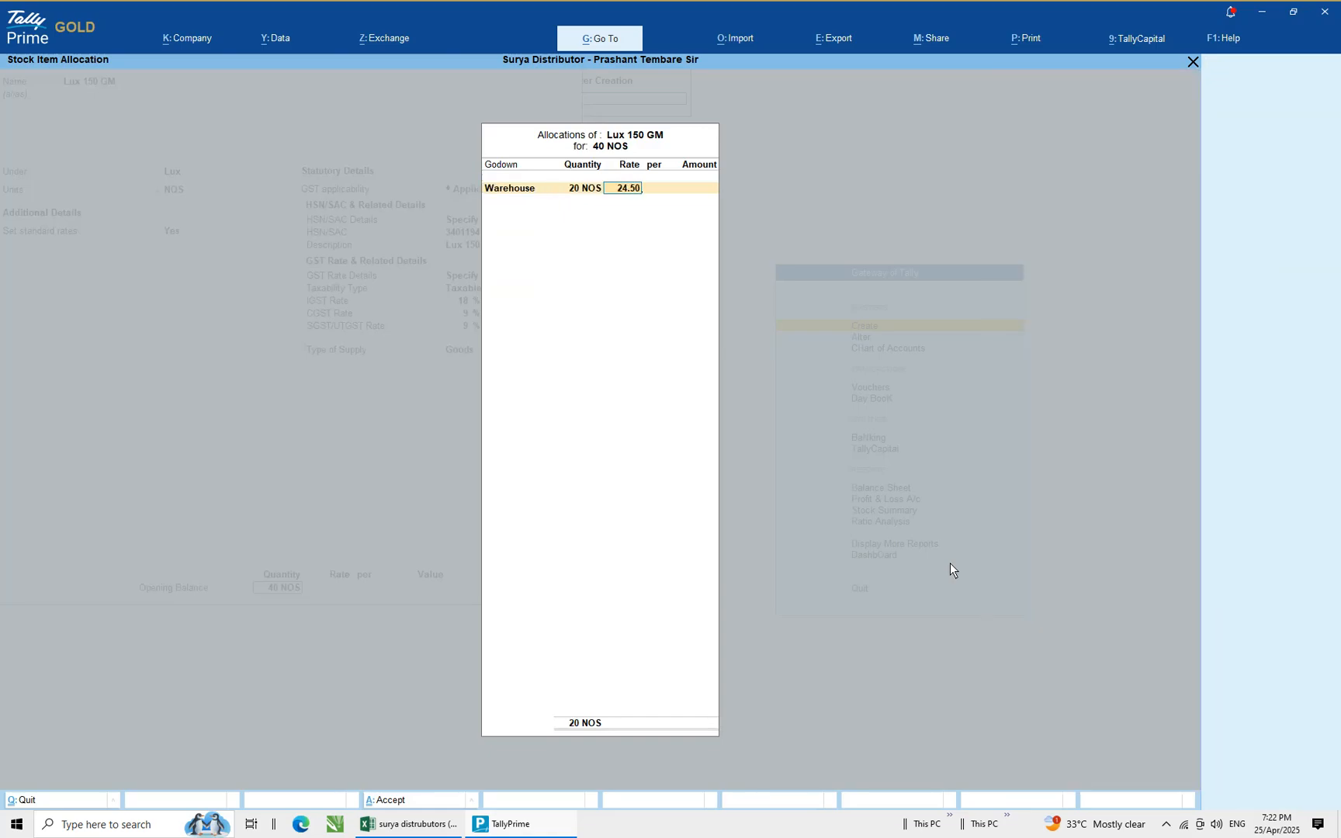
pyautogui.press('Return')
# Allocate the remaining 20 NOS to the Shop godown at rate 24.50 and save the Lux 150 GM stock item
pyautogui.press('Return')
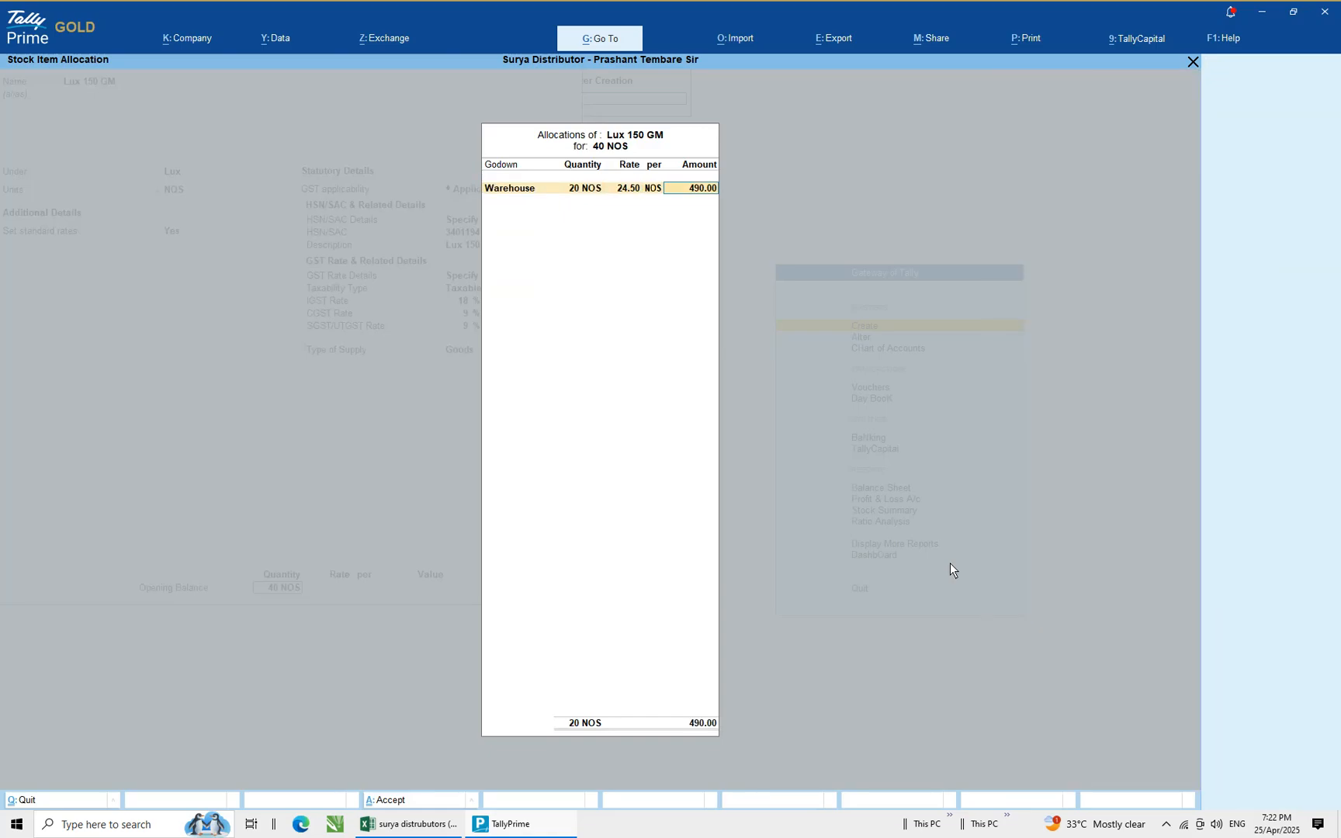
pyautogui.press('Return')
pyautogui.press('Down')
pyautogui.press('Return')
pyautogui.press('Return')
pyautogui.write('24.50')
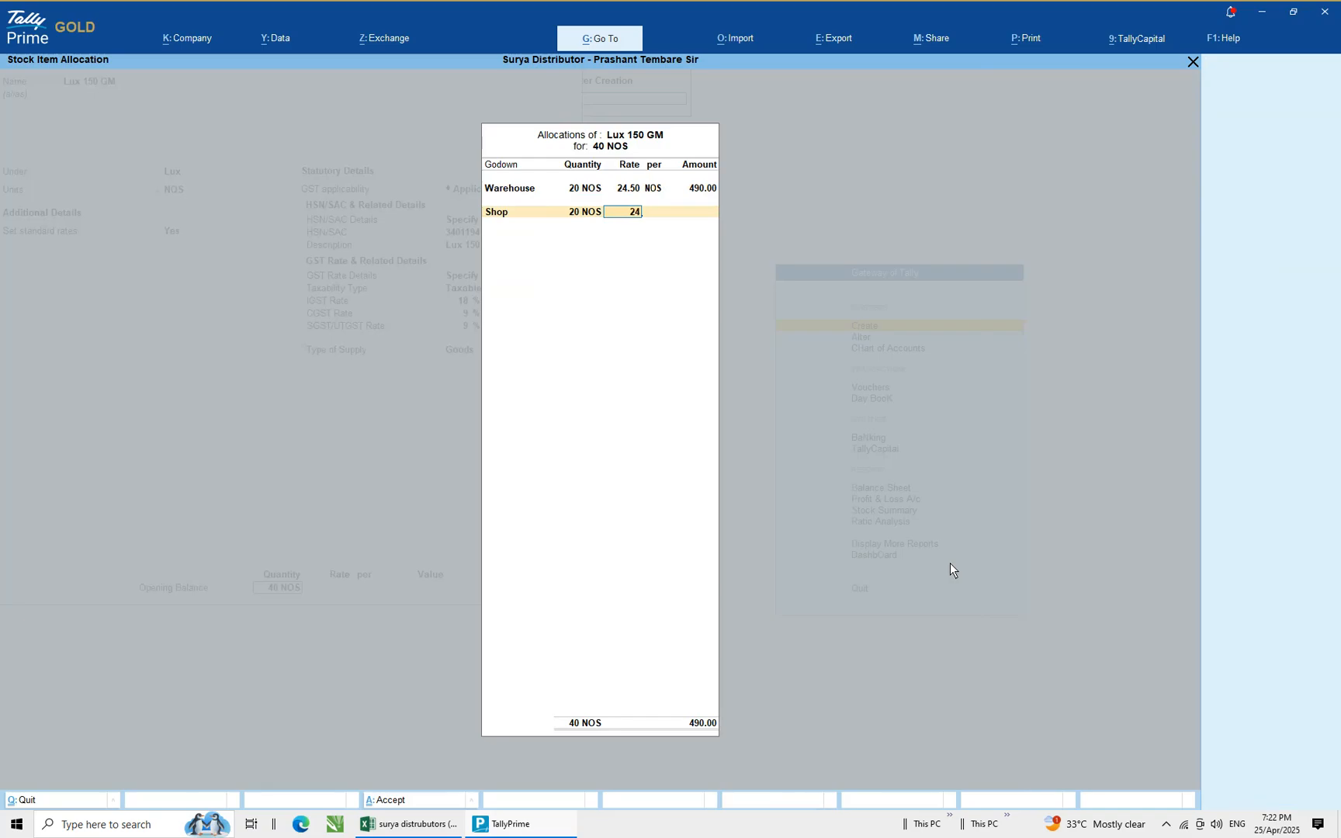
pyautogui.press('Return')
pyautogui.press('Return')
pyautogui.press('Return')
pyautogui.press('Return')
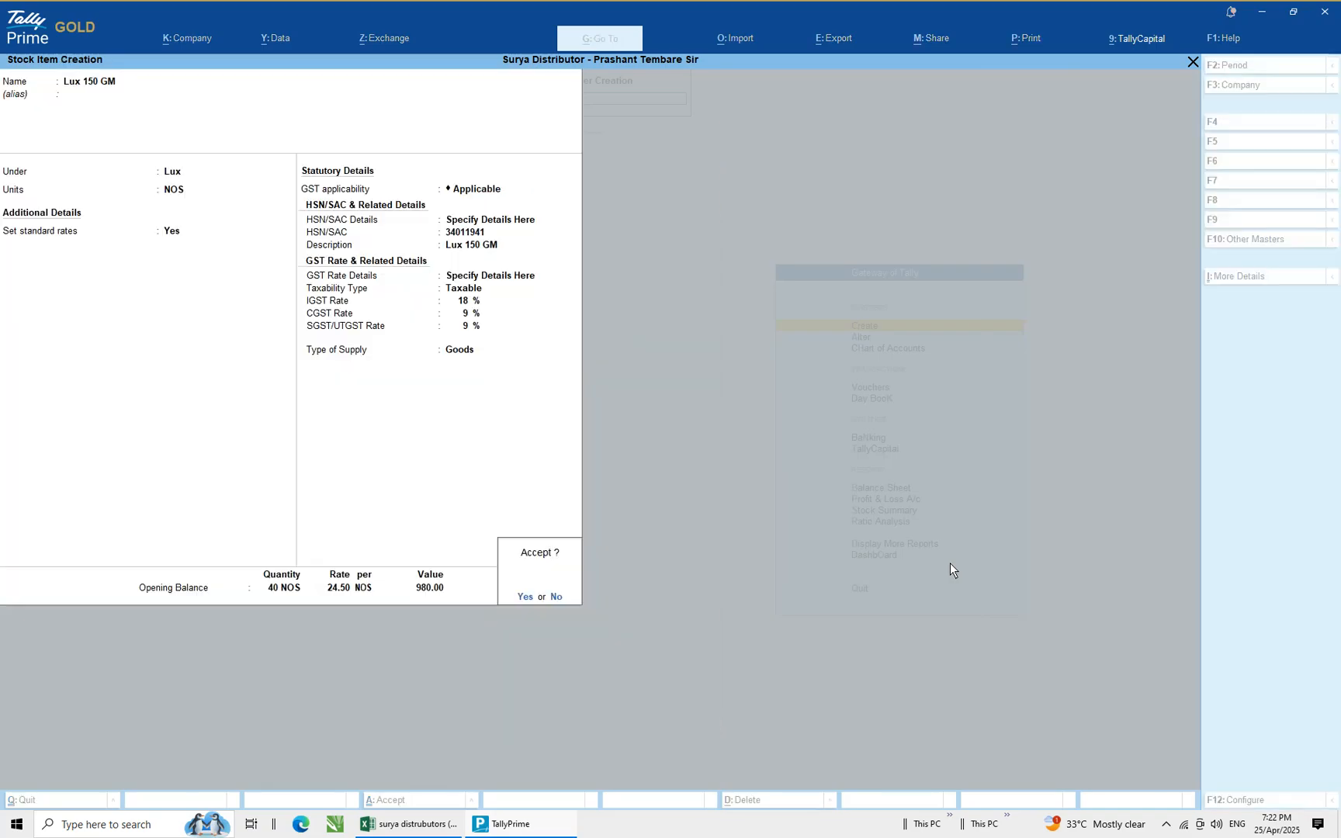
pyautogui.press('Return')
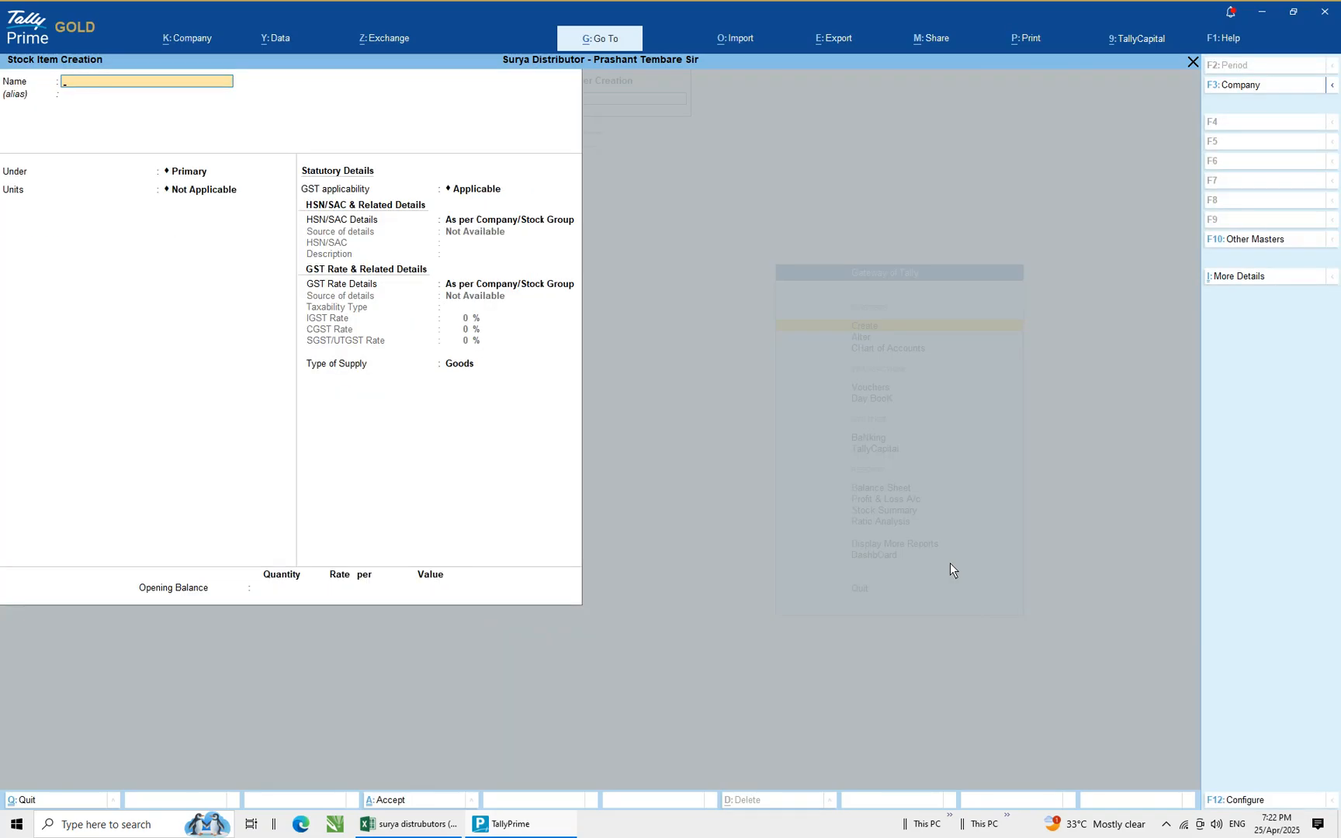
# Copy the next item name, Lux 50 GM, from the stock list spreadsheet
pyautogui.hotkey('alt', 'Tab')
pyautogui.press('Escape')
pyautogui.press('Down')
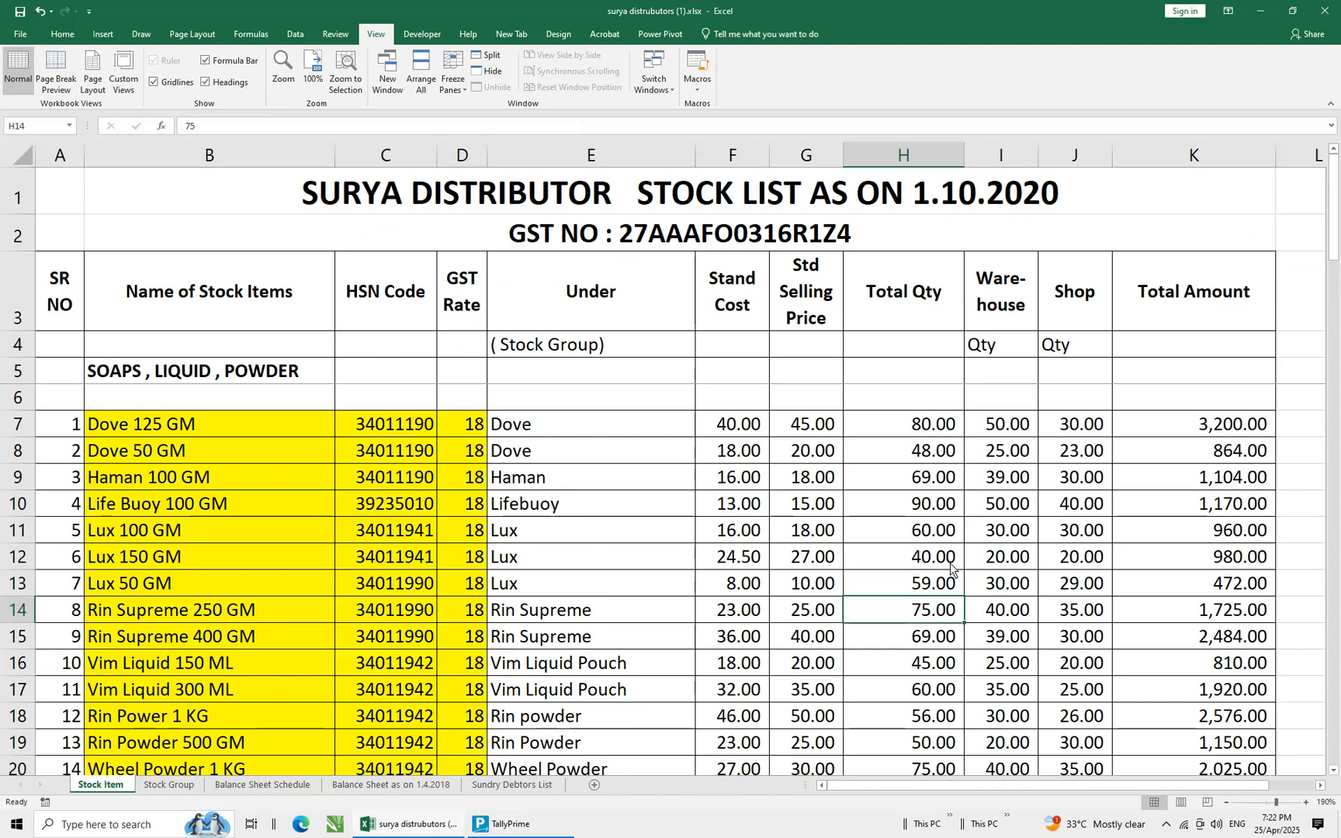
pyautogui.press('Left')
pyautogui.press('Up')
pyautogui.press('Up')
pyautogui.press('Down')
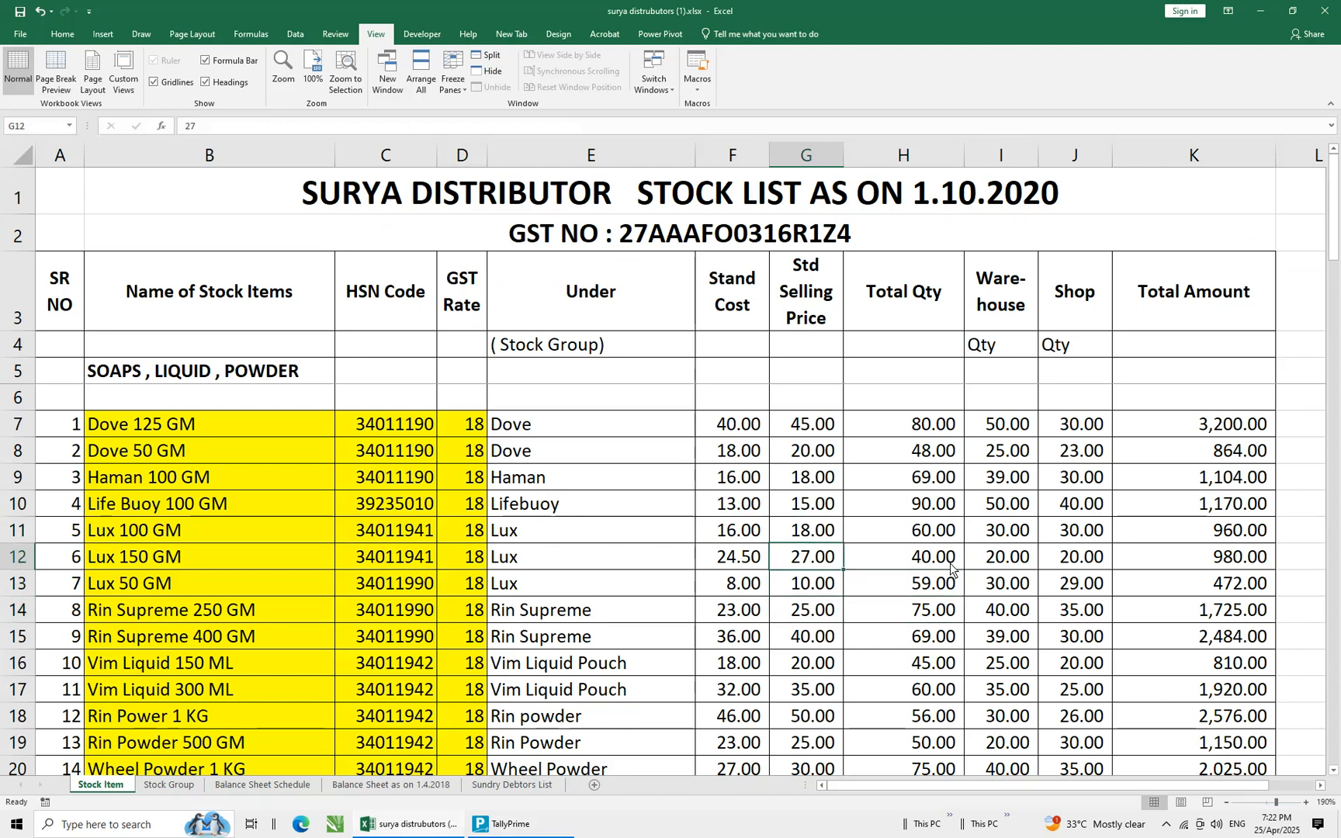
pyautogui.press('Left')
pyautogui.press('Left')
pyautogui.press('Left')
pyautogui.press('Left')
pyautogui.press('Left')
pyautogui.press('Left')
pyautogui.press('Down')
pyautogui.press('Right')
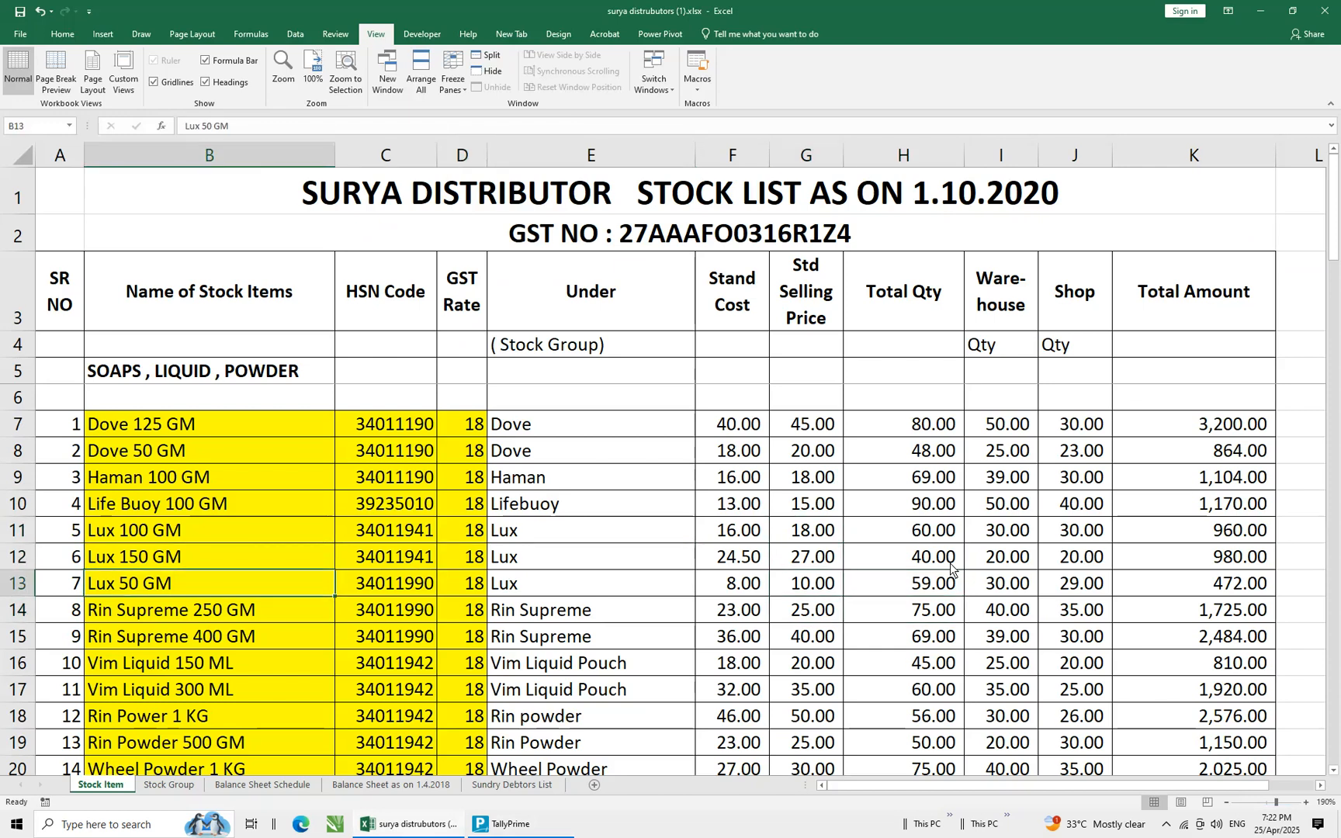
pyautogui.hotkey('ctrl', 'c')
pyautogui.hotkey('alt', 'Tab')
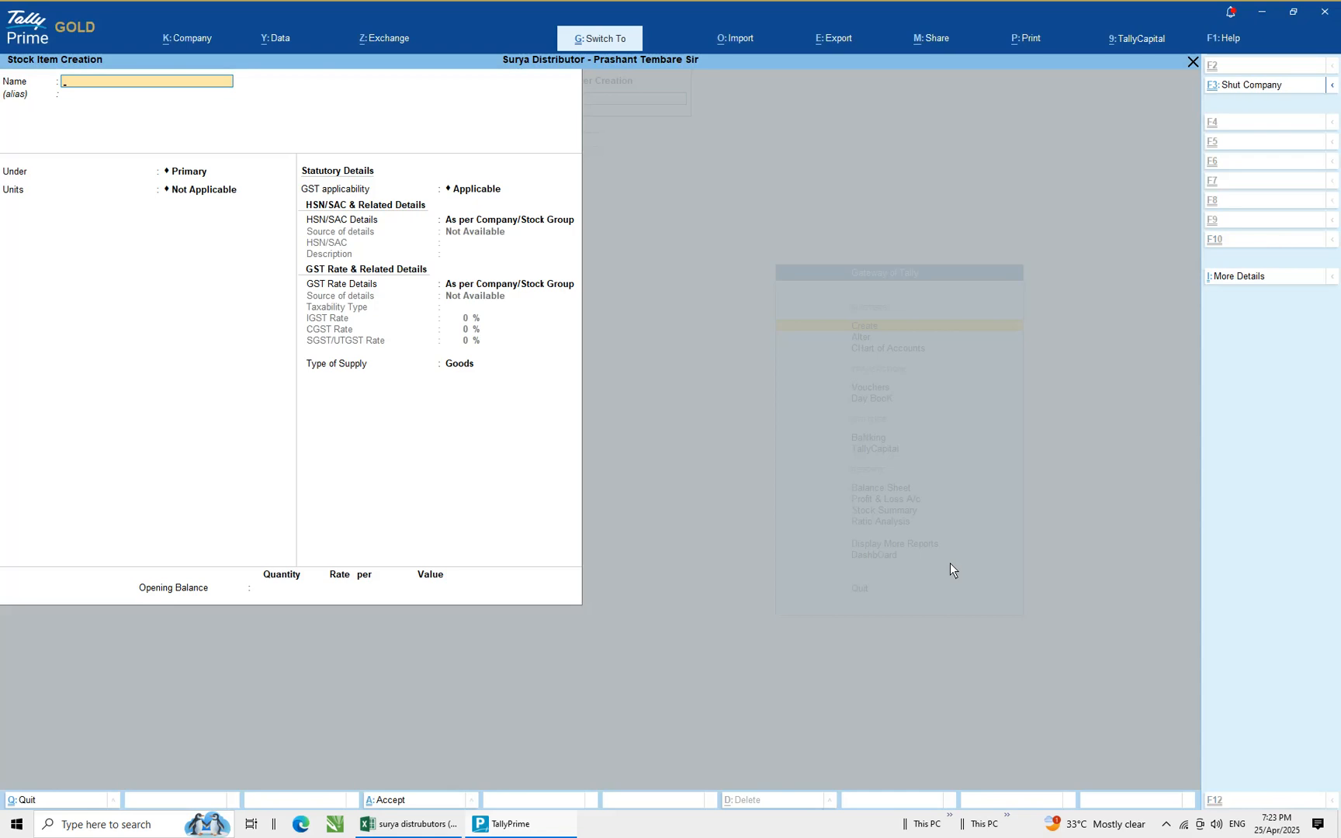
# Paste Lux 50 GM as the new stock item name, place it under the Lux group and set its unit to NOS
pyautogui.hotkey('ctrl', 'v')
pyautogui.press('Return')
pyautogui.press('Return')
pyautogui.write('lu')
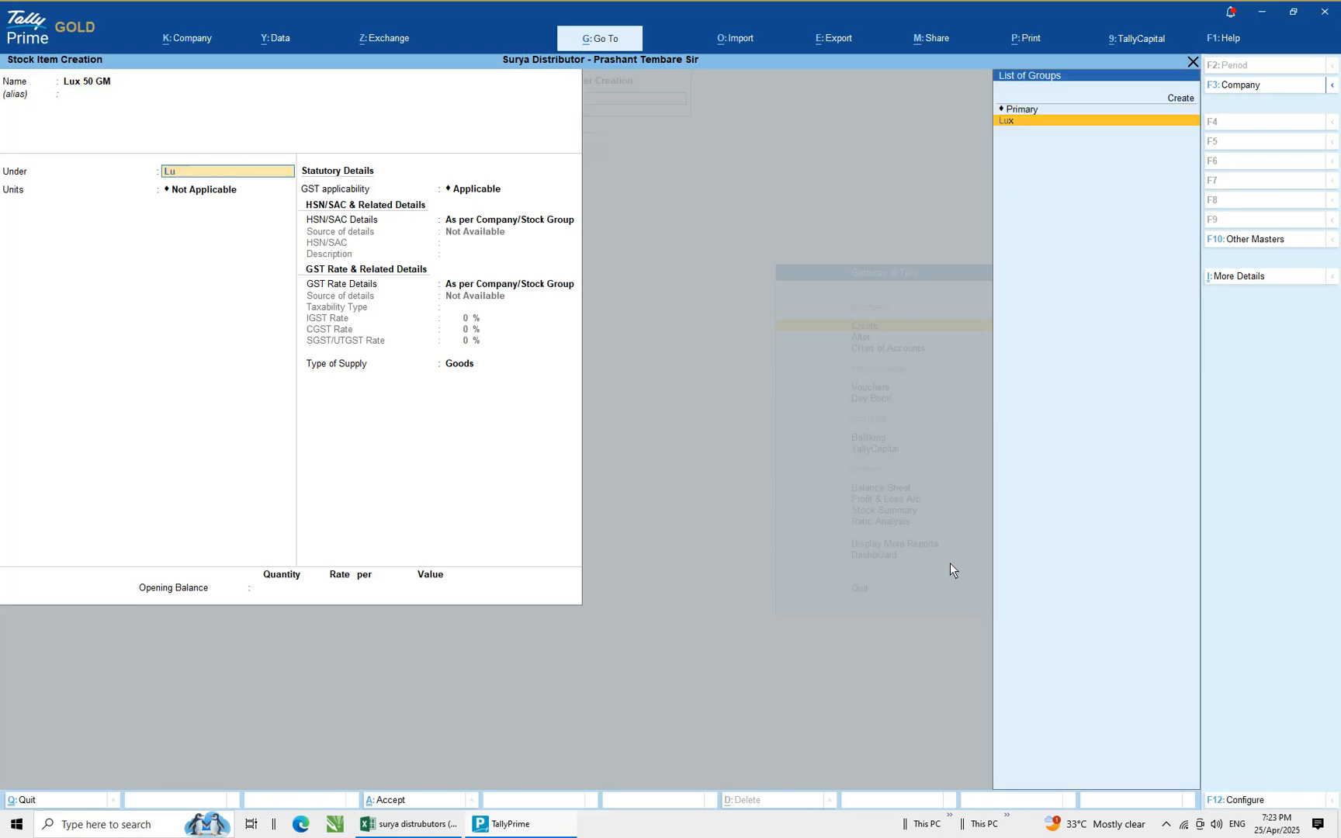
pyautogui.press('Return')
pyautogui.press('Down')
# Enable standard rates and enter a standard cost of 8.00, checking the spreadsheet
pyautogui.press('Return')
pyautogui.press('y')
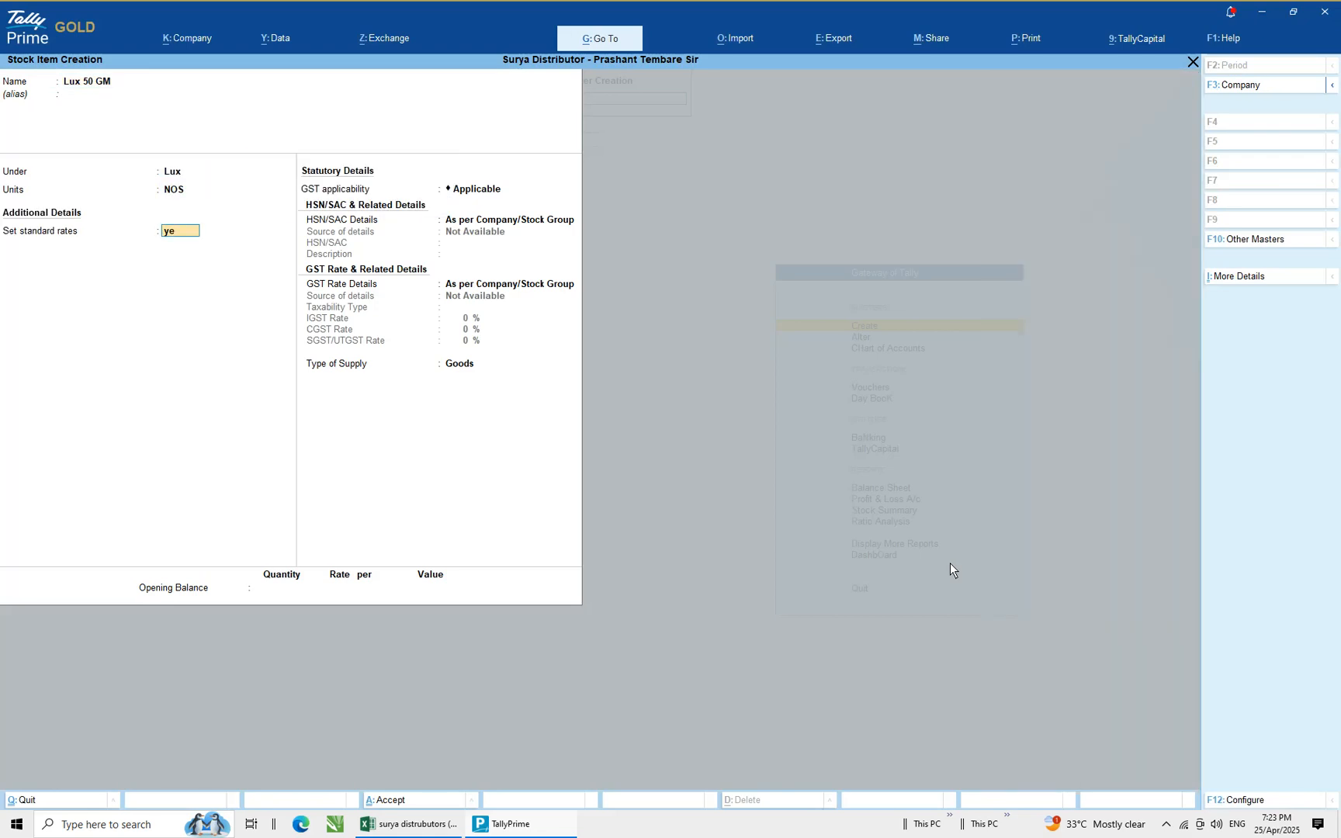
pyautogui.press('Return')
pyautogui.press('Return')
pyautogui.hotkey('alt', 'Tab')
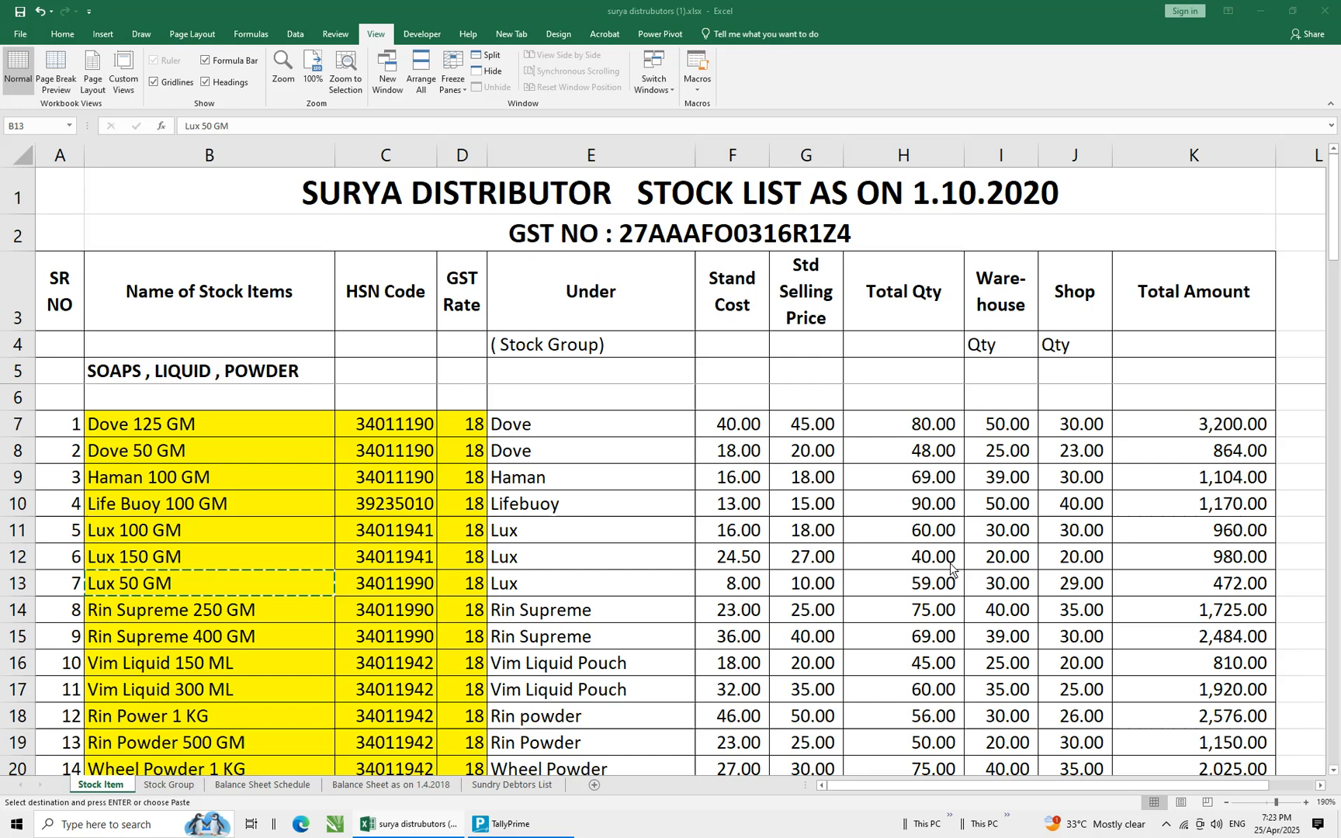
pyautogui.hotkey('alt', 'Tab')
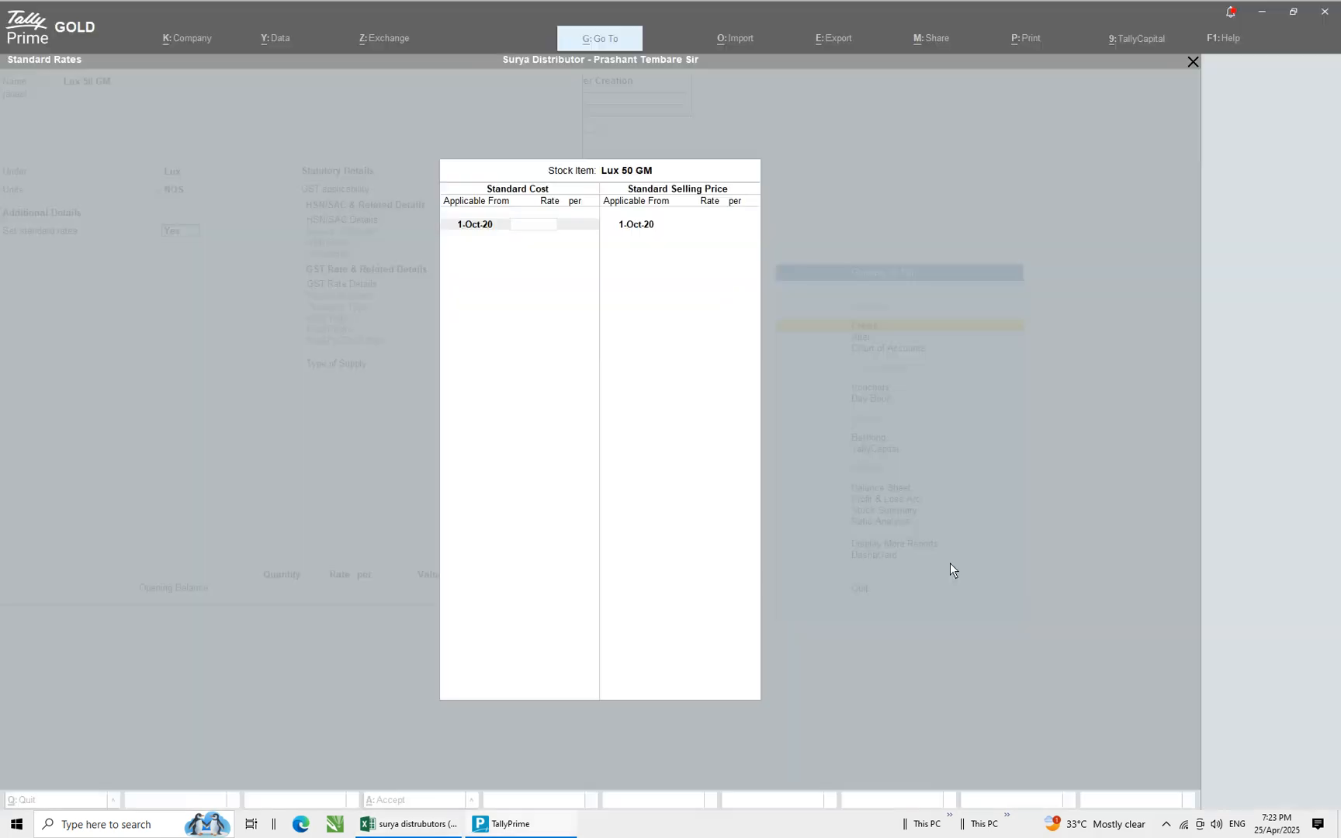
pyautogui.press('Return')
pyautogui.press('Return')
pyautogui.press('Return')
pyautogui.press('Return')
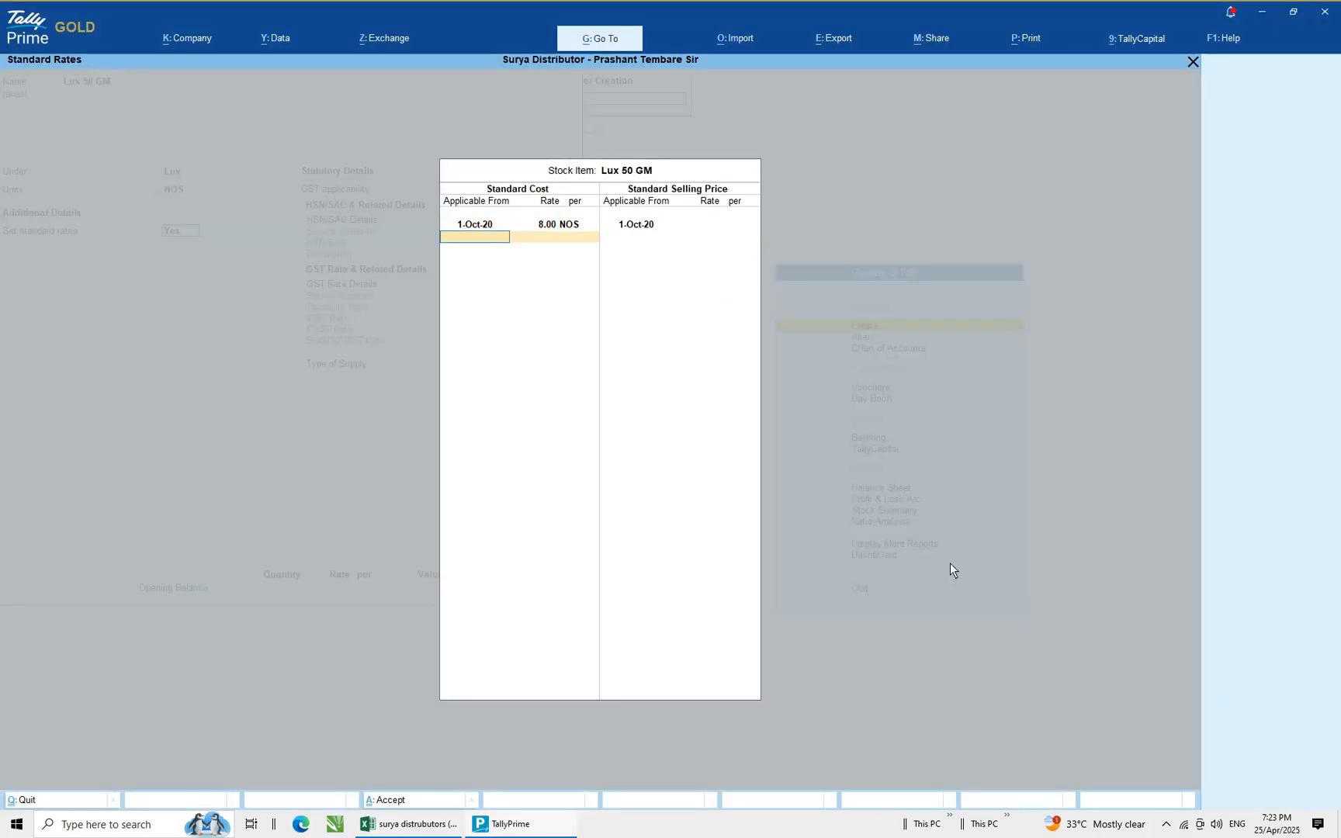
# Enter a standard selling price of 10 and close the standard rates screen
pyautogui.write('10')
pyautogui.press('Return')
# Choose to specify HSN/SAC details here and paste HSN code 34011990 copied from the spreadsheet
pyautogui.press('Return')
pyautogui.press('Return')
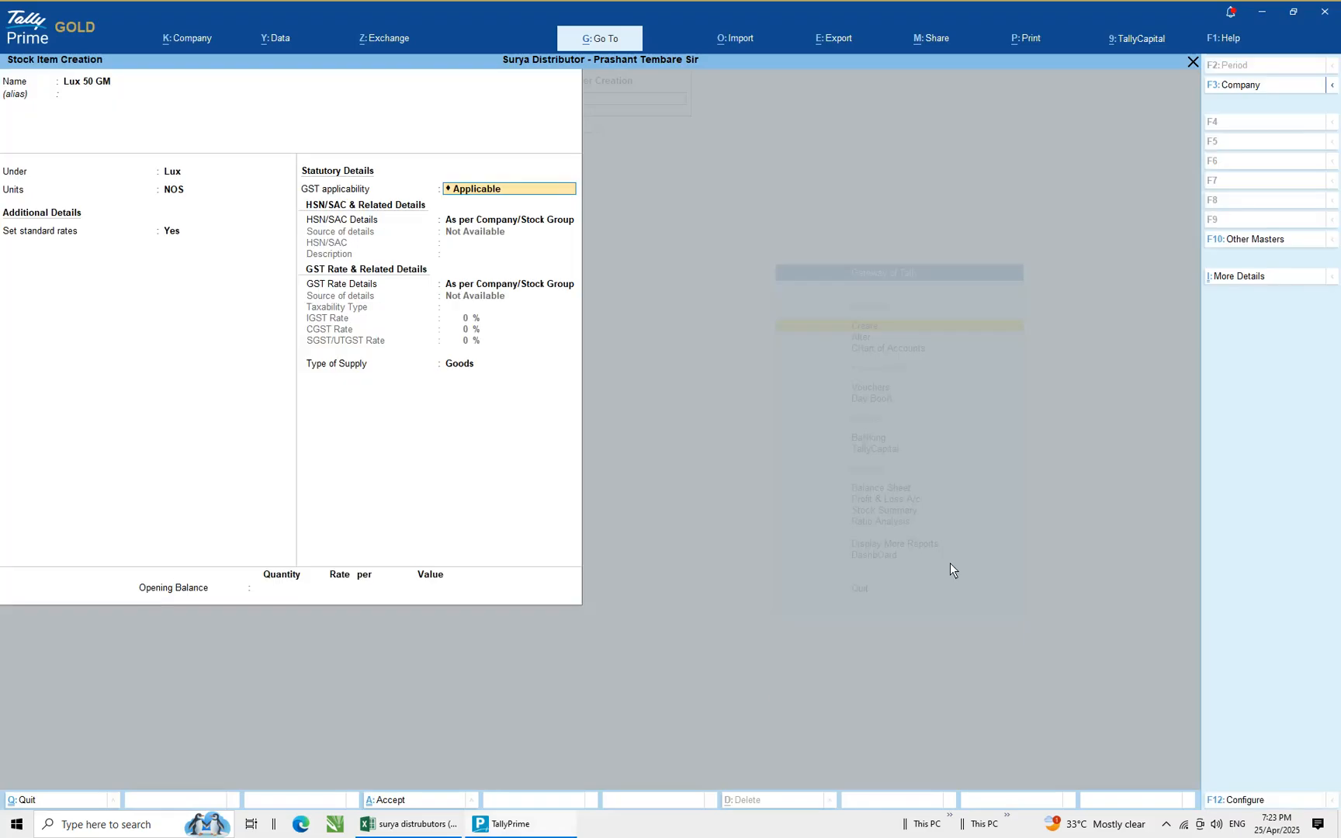
pyautogui.press('Return')
pyautogui.press('Down')
pyautogui.press('Return')
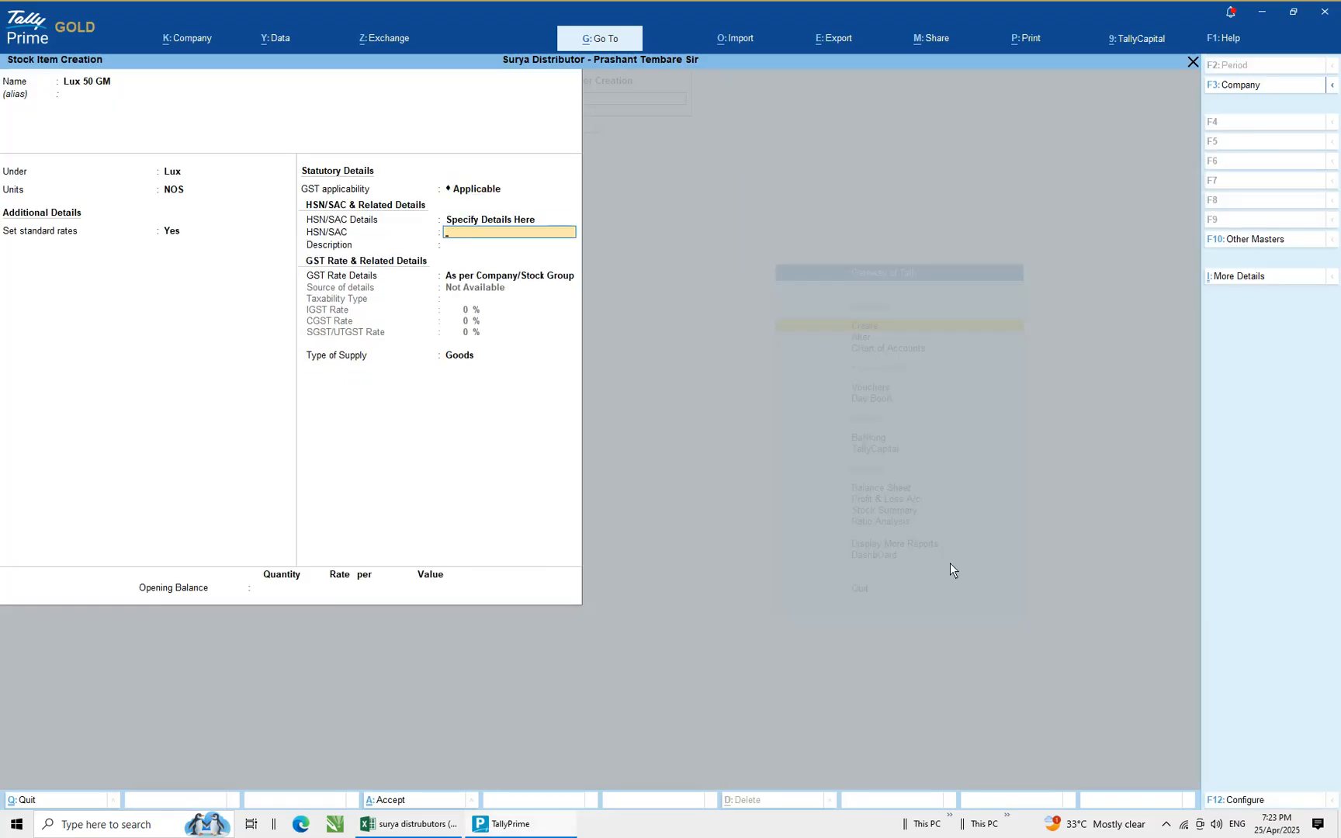
pyautogui.hotkey('alt', 'Tab')
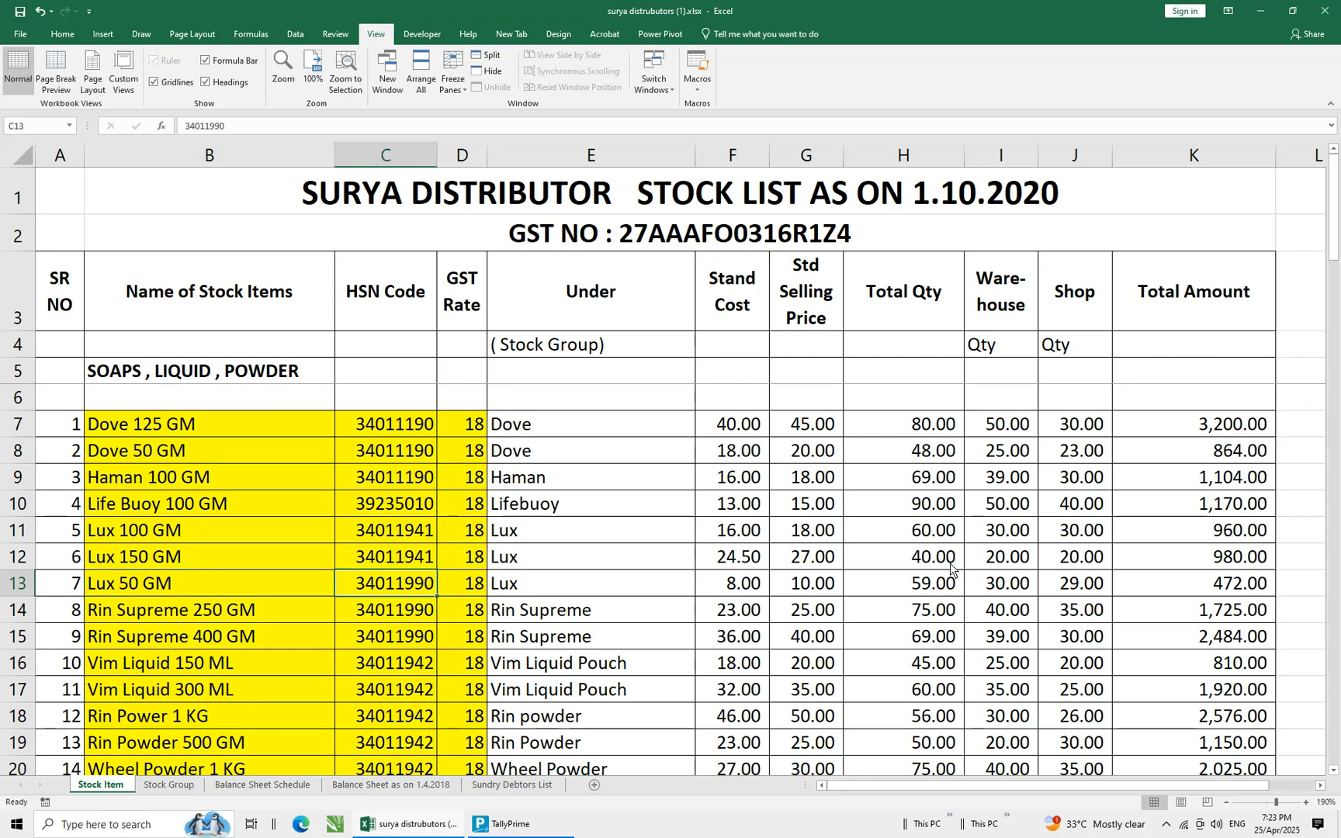
pyautogui.hotkey('ctrl', 'c')
pyautogui.hotkey('alt', 'Tab')
pyautogui.hotkey('ctrl', 'alt', 'v')
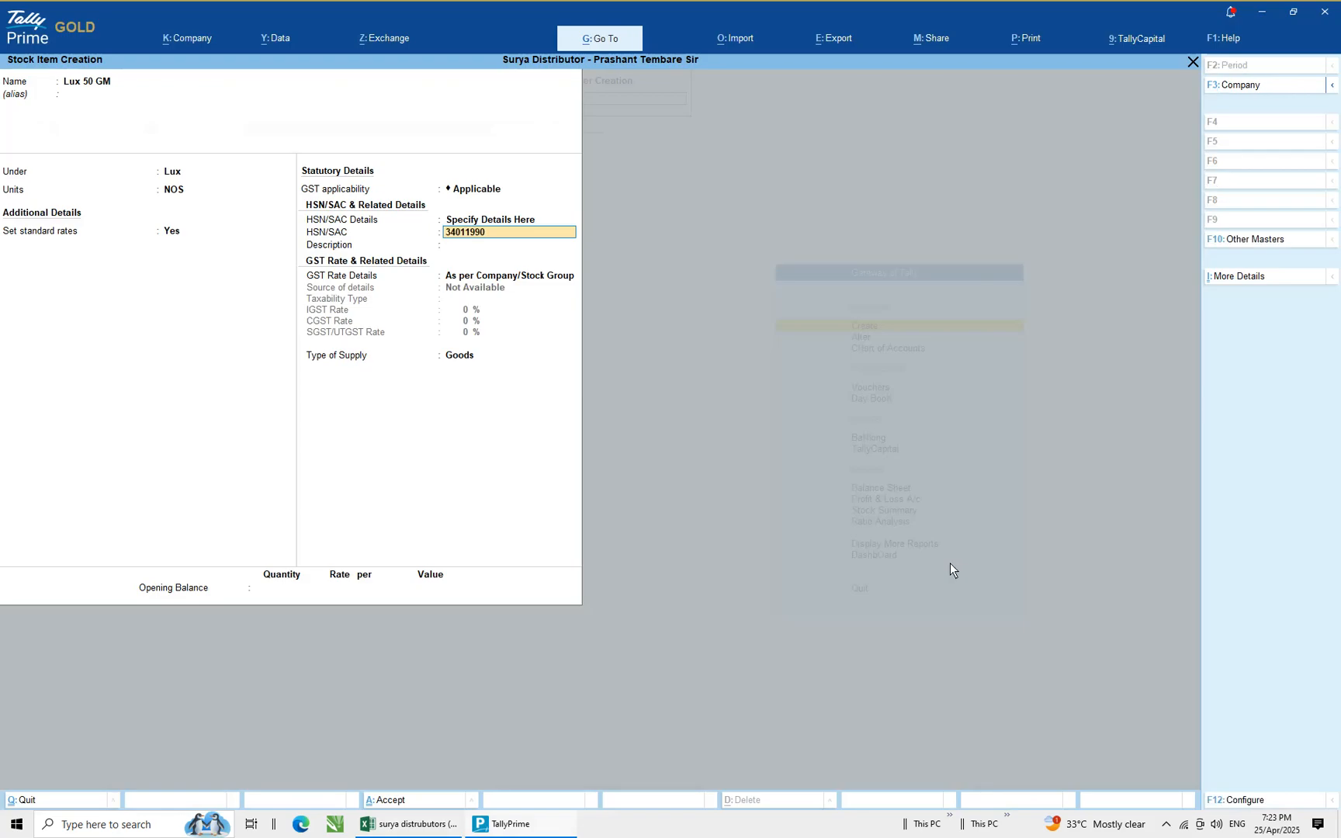
# Specify GST rate details here for Lux 50 GM as taxable with an IGST rate of 18%
pyautogui.press('Return')
pyautogui.press('Return')
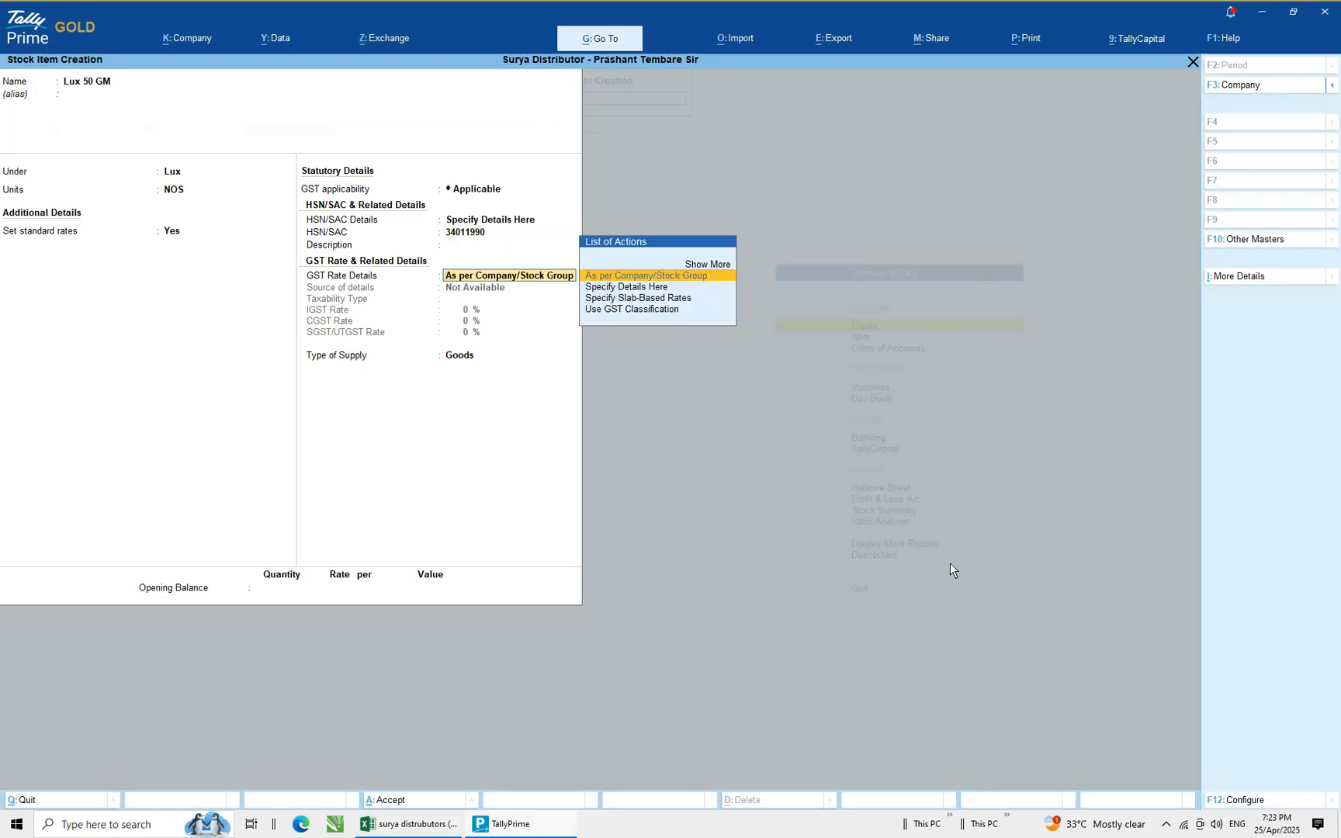
pyautogui.press('Down')
pyautogui.press('Return')
pyautogui.press('Return')
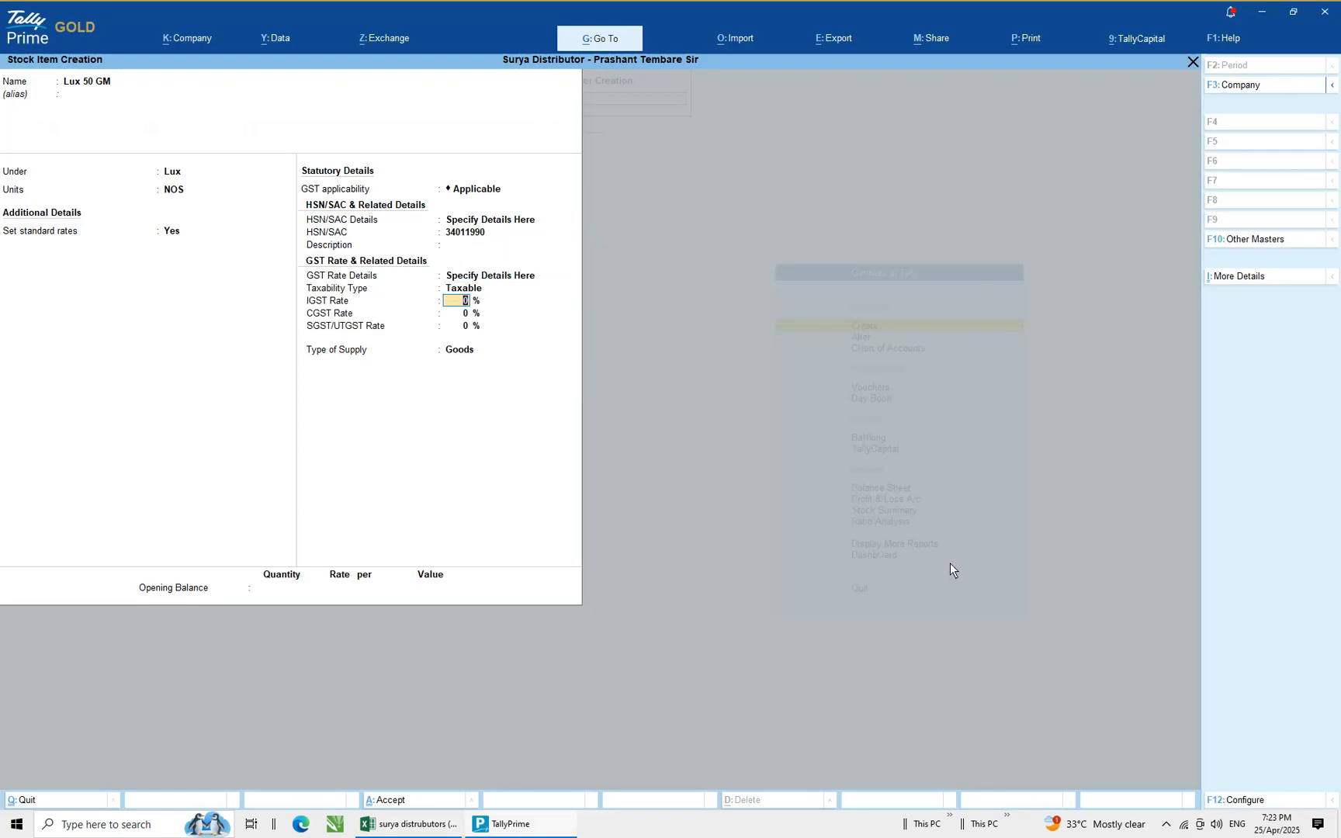
pyautogui.write('18')
pyautogui.press('Return')
pyautogui.press('Return')
pyautogui.press('Return')
pyautogui.press('Return')
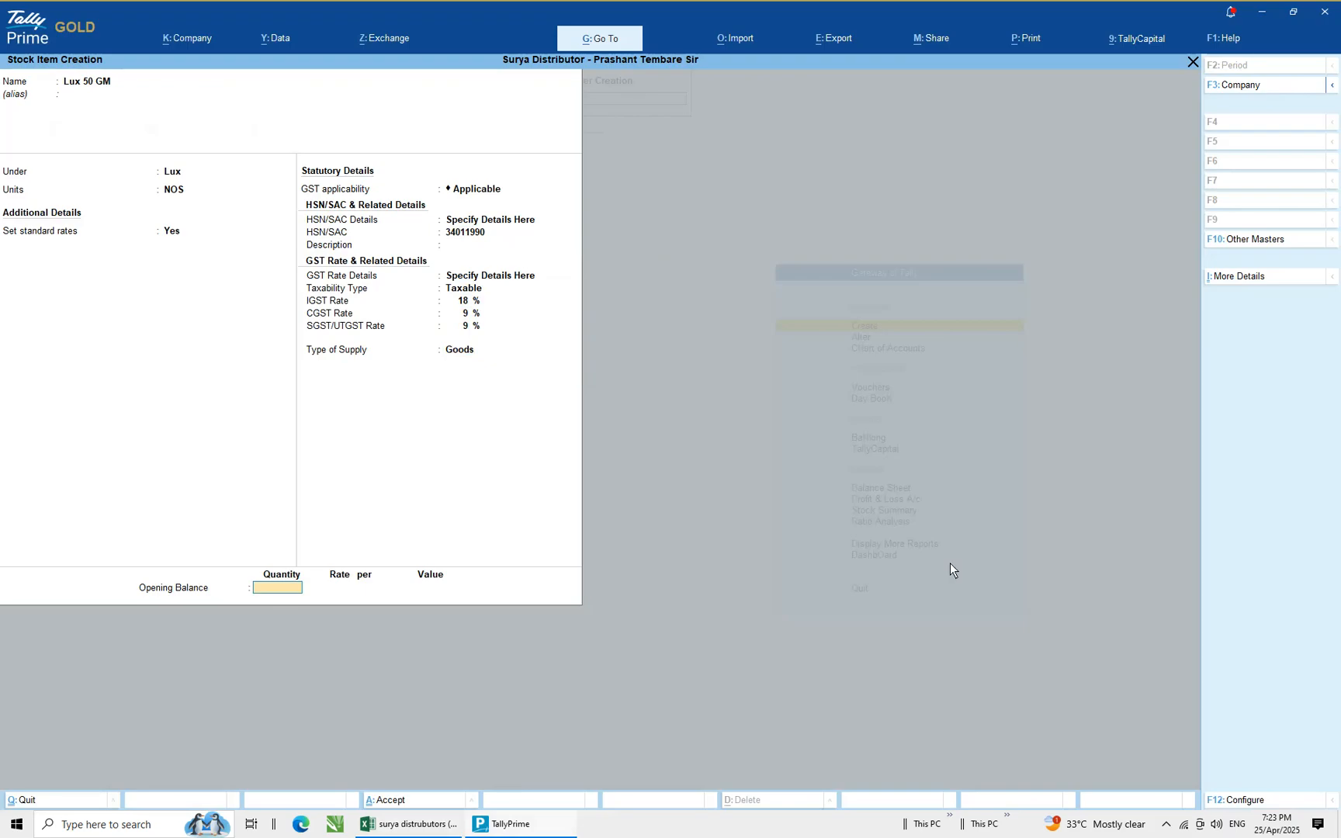
# Enter an opening balance quantity of 59, checking the spreadsheet, and pick the Warehouse godown for allocation
pyautogui.hotkey('alt', 'Tab')
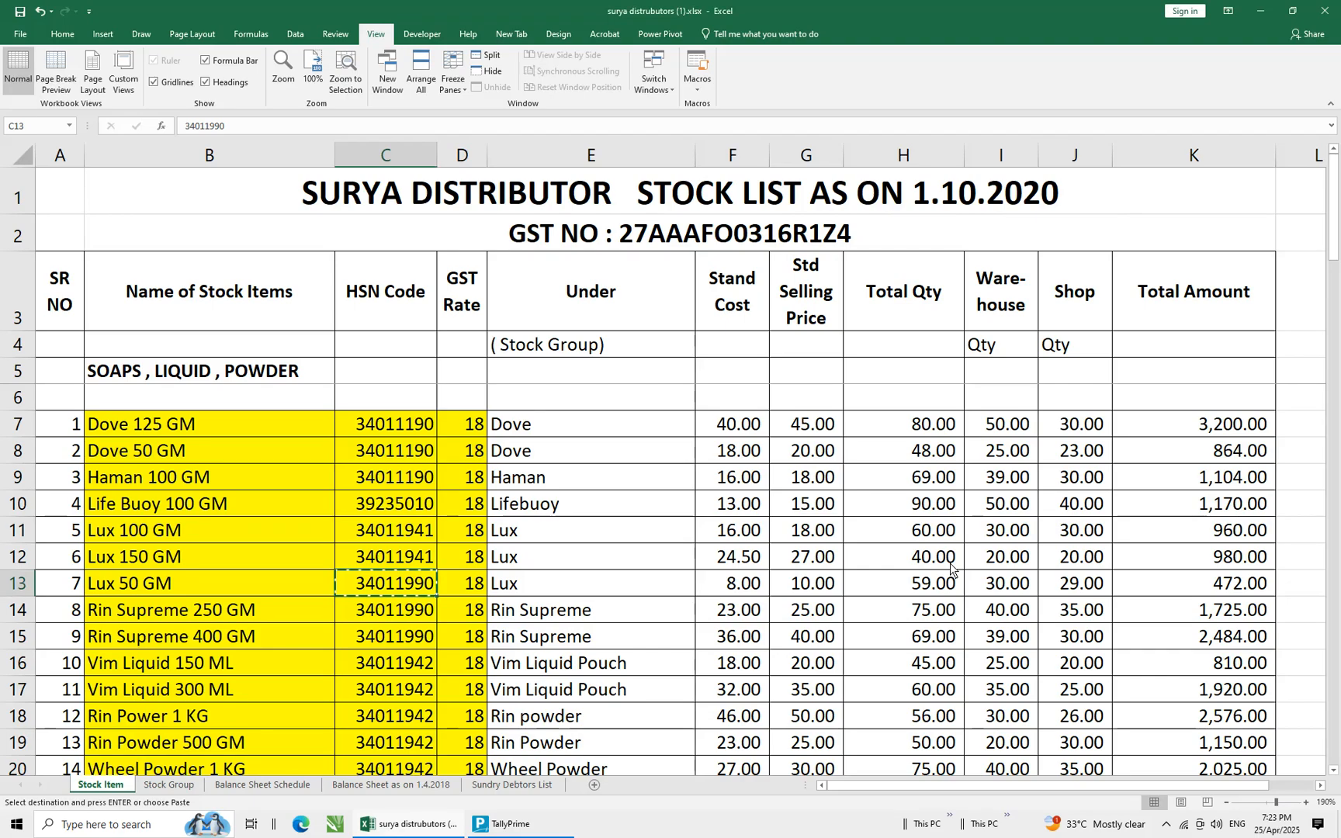
pyautogui.hotkey('alt', 'Tab')
pyautogui.write('5')
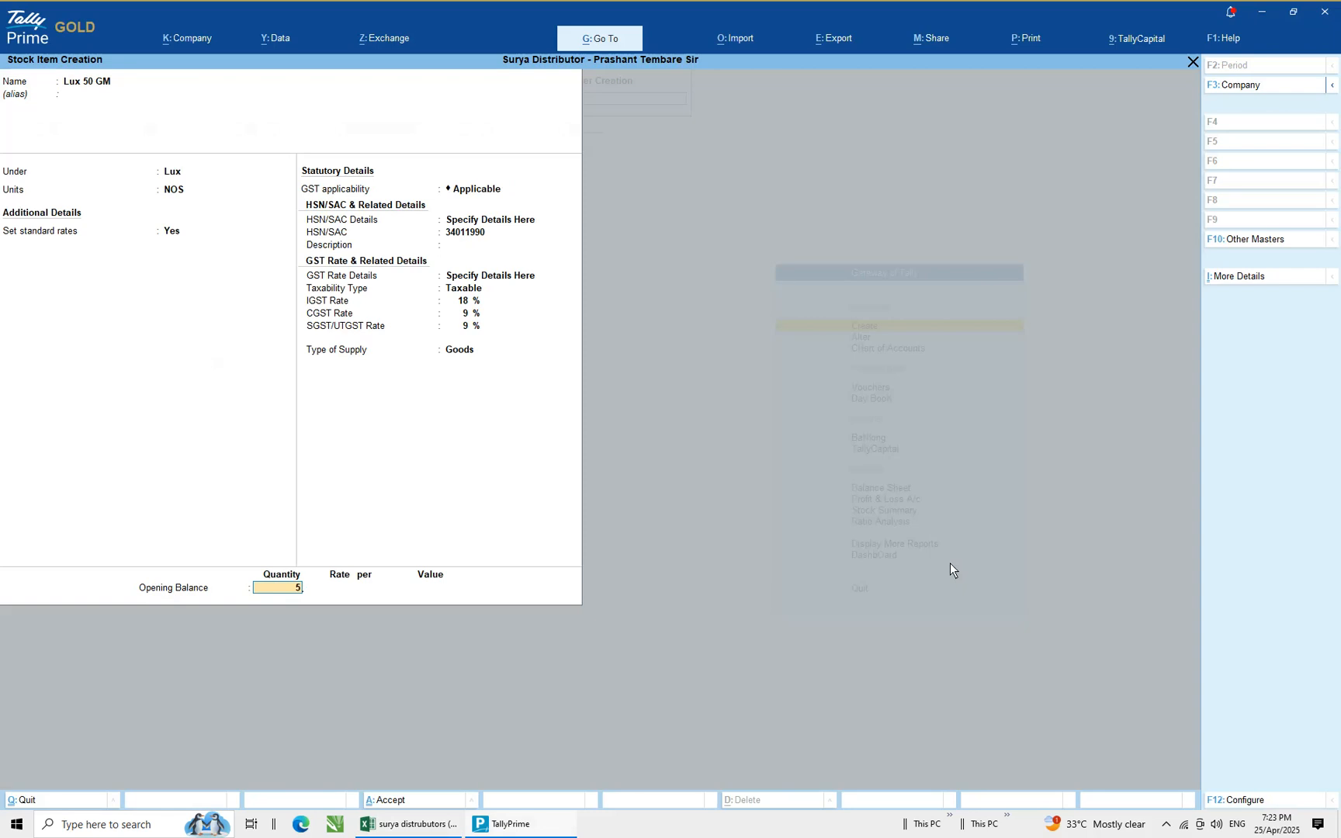
pyautogui.write('9')
pyautogui.press('Return')
pyautogui.press('Down')
pyautogui.press('Down')
pyautogui.press('Return')
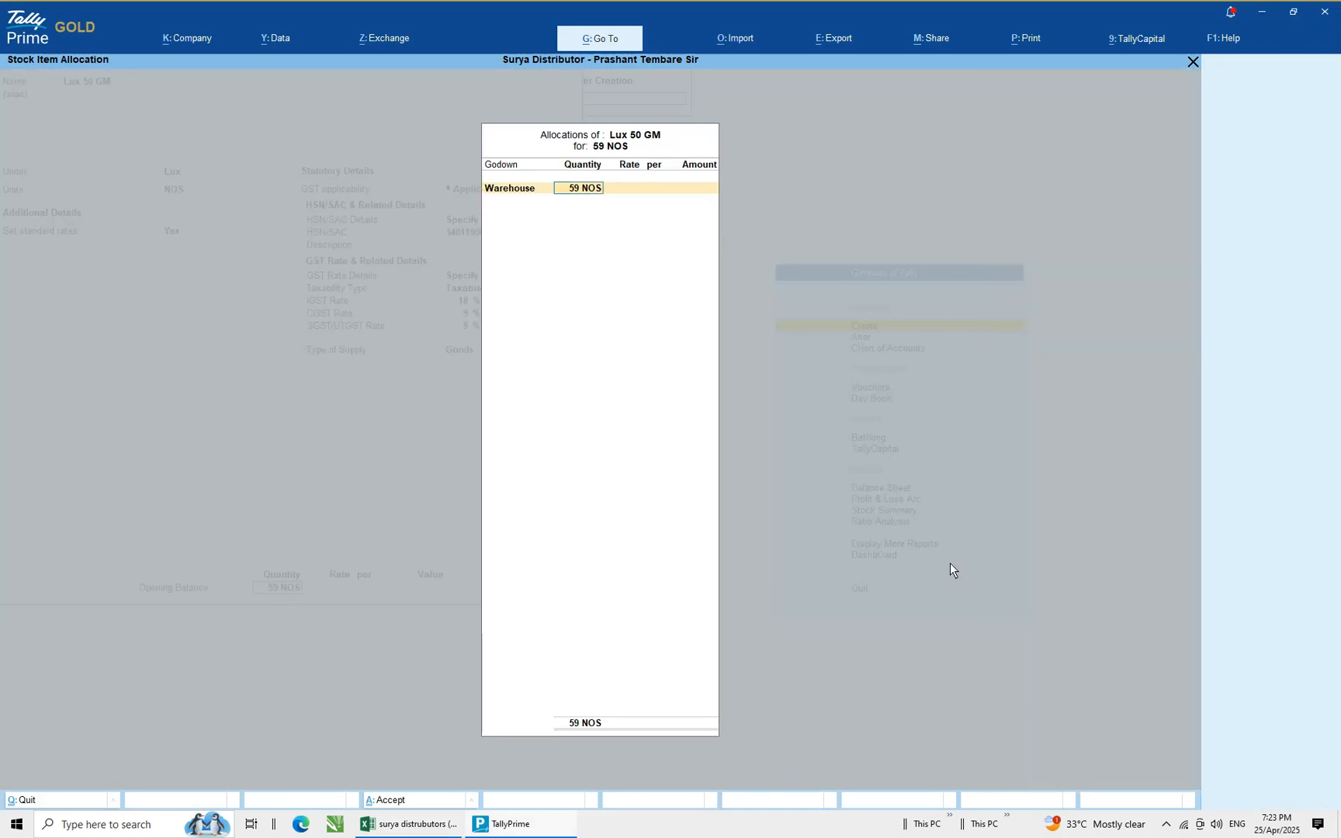
# Allocate 30 NOS to Warehouse and 29 NOS to Shop, both at a rate of 8
pyautogui.hotkey('alt', 'Tab')
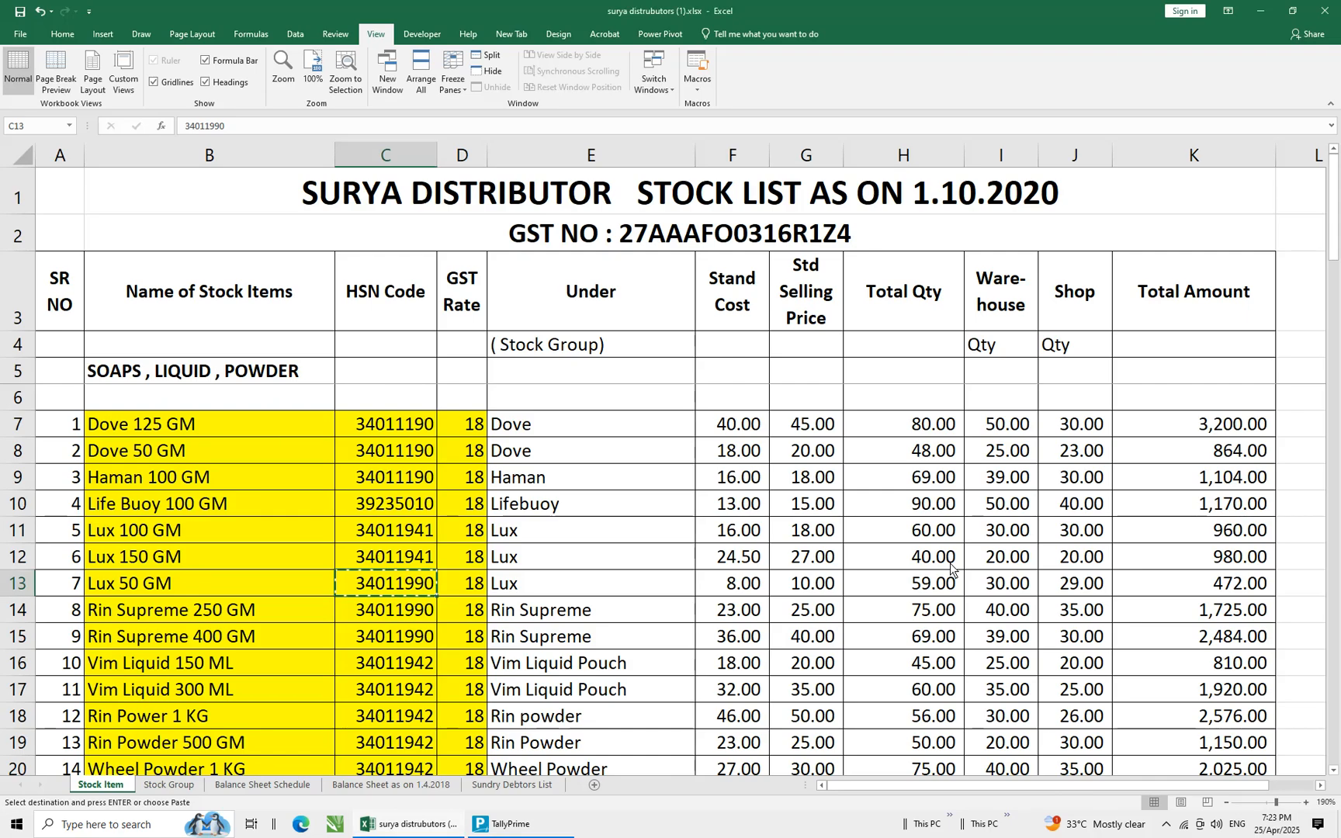
pyautogui.hotkey('alt', 'Tab')
pyautogui.write('30')
pyautogui.press('Return')
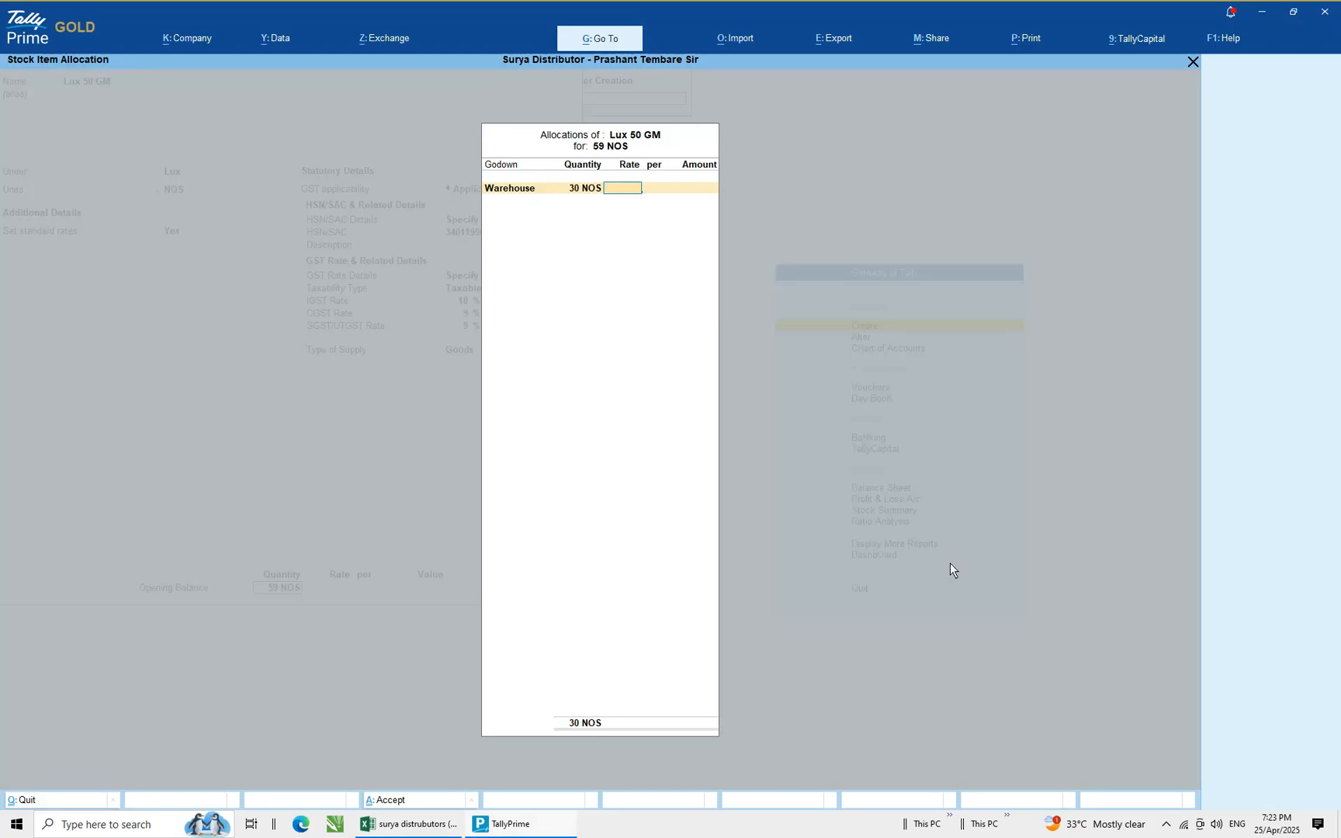
pyautogui.write('8')
pyautogui.press('Return')
pyautogui.press('Return')
pyautogui.press('Return')
pyautogui.press('Down')
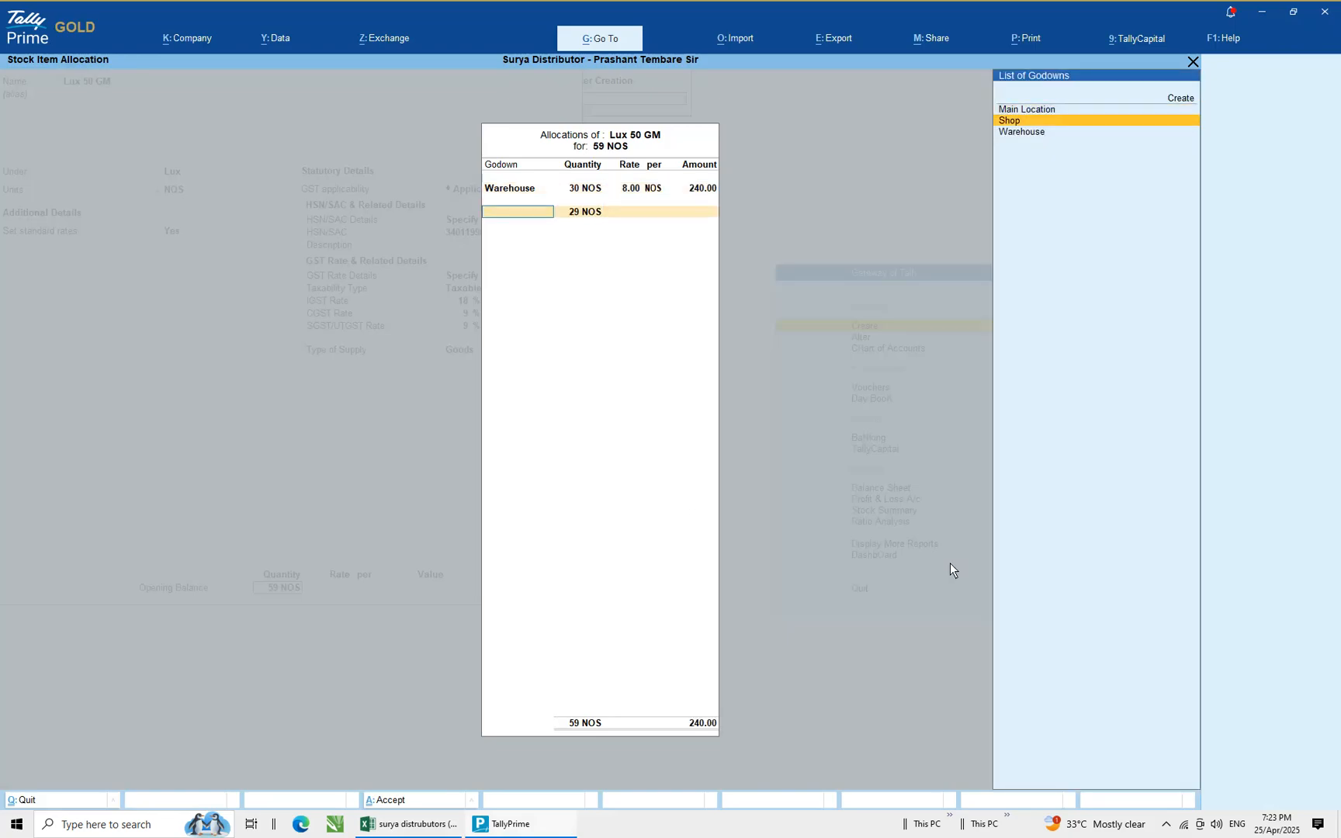
pyautogui.press('Return')
pyautogui.press('Return')
pyautogui.write('8')
pyautogui.press('Return')
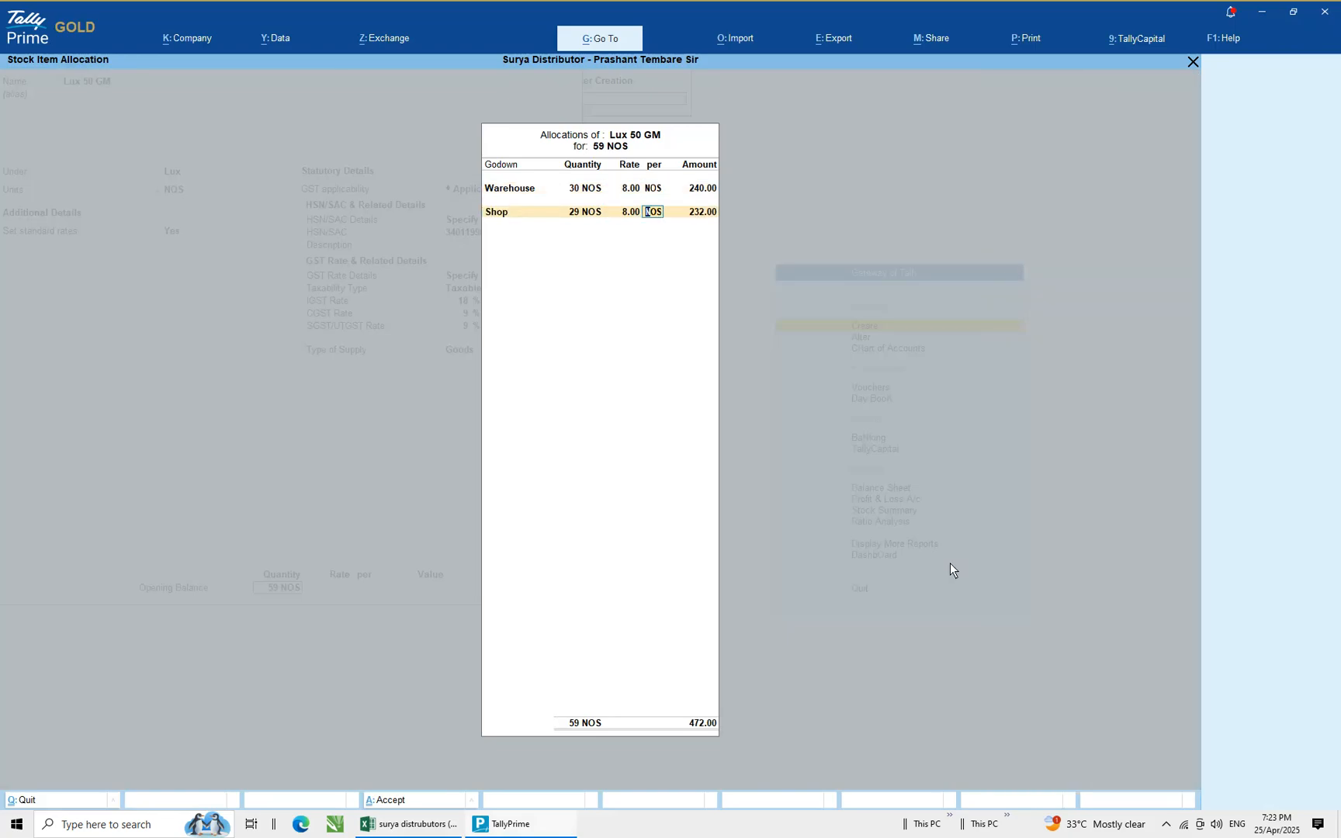
# Close the godown allocation and save the Lux 50 GM stock item
pyautogui.hotkey('alt', 'Tab')
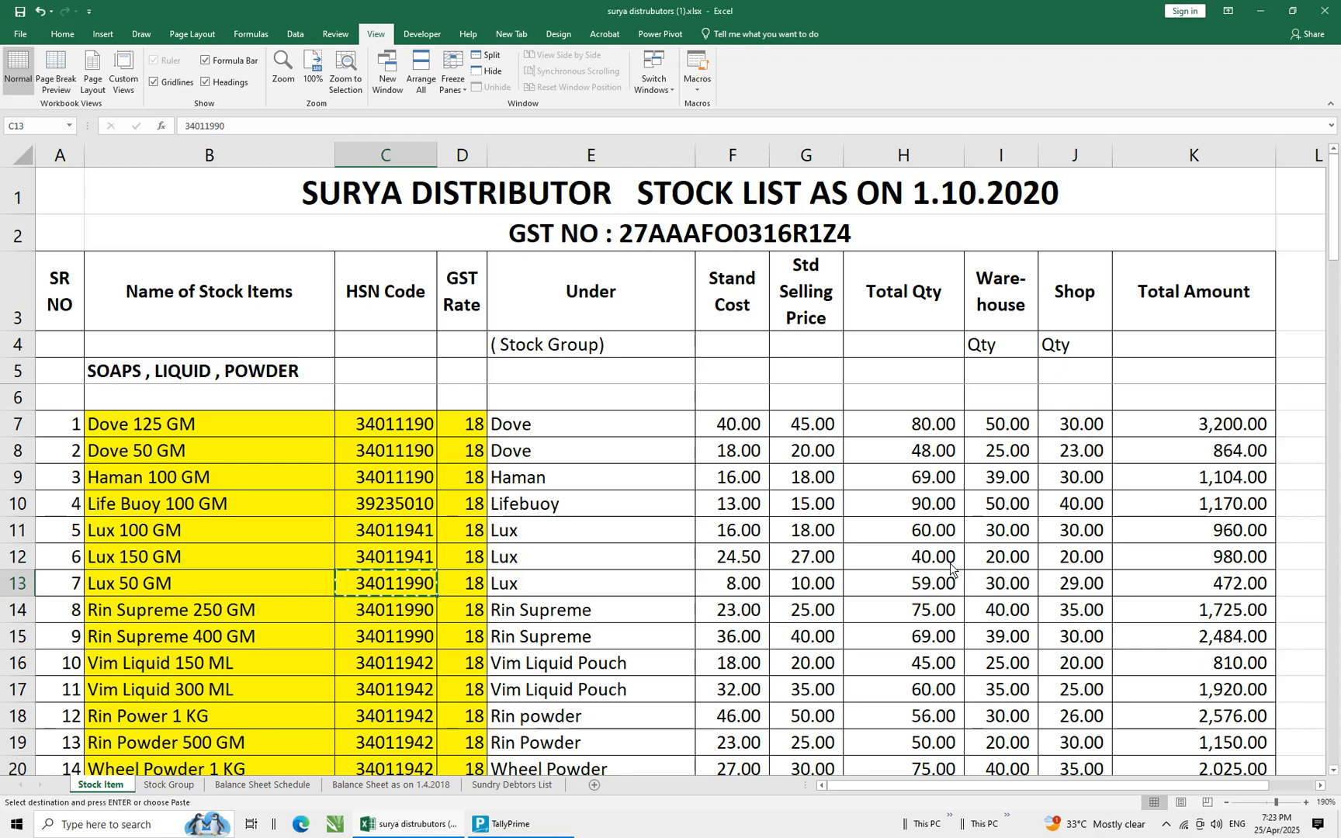
pyautogui.hotkey('alt', 'Tab')
pyautogui.press('Return')
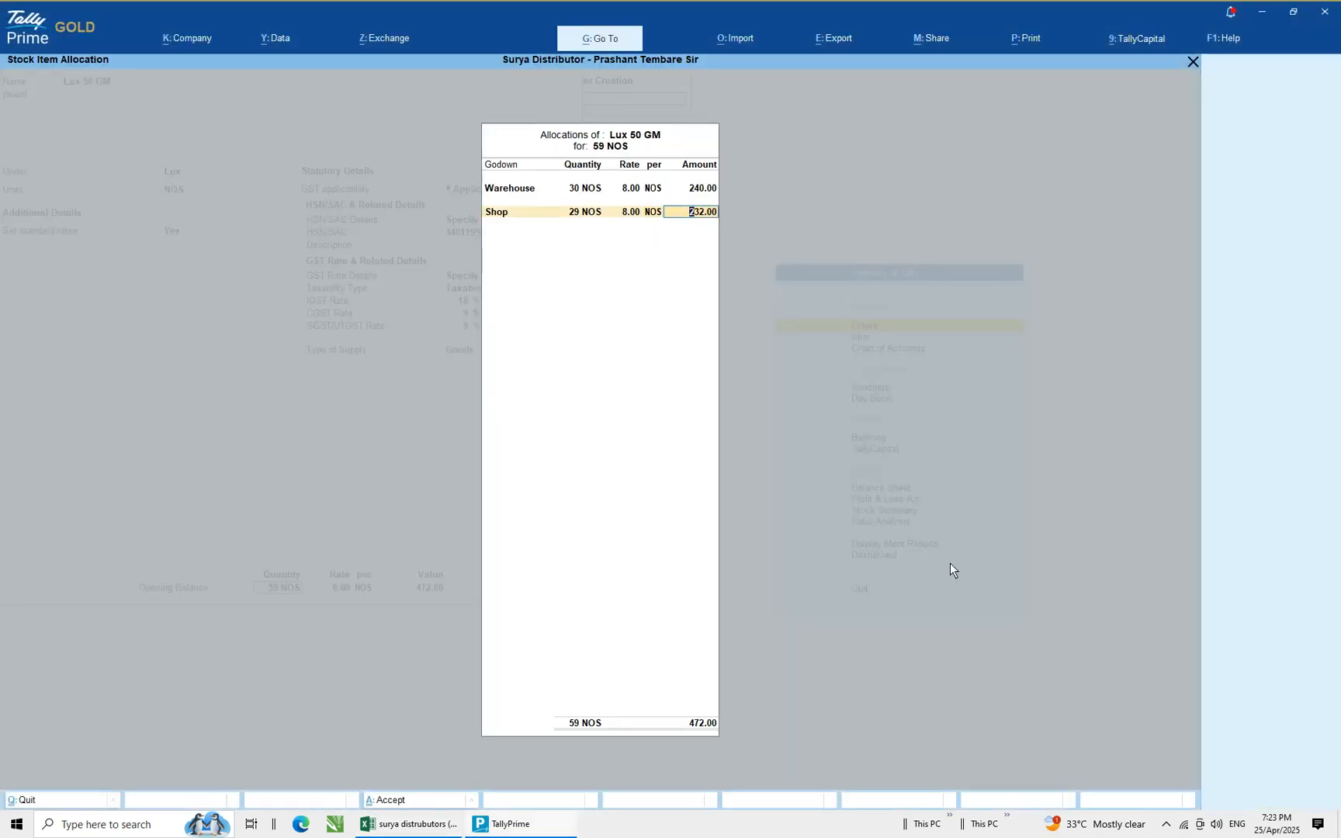
pyautogui.press('Return')
pyautogui.press('Return')
pyautogui.press('Return')
# Copy Rin Supreme 250 GM from the spreadsheet and paste it as the new stock item name
pyautogui.hotkey('alt', 'Tab')
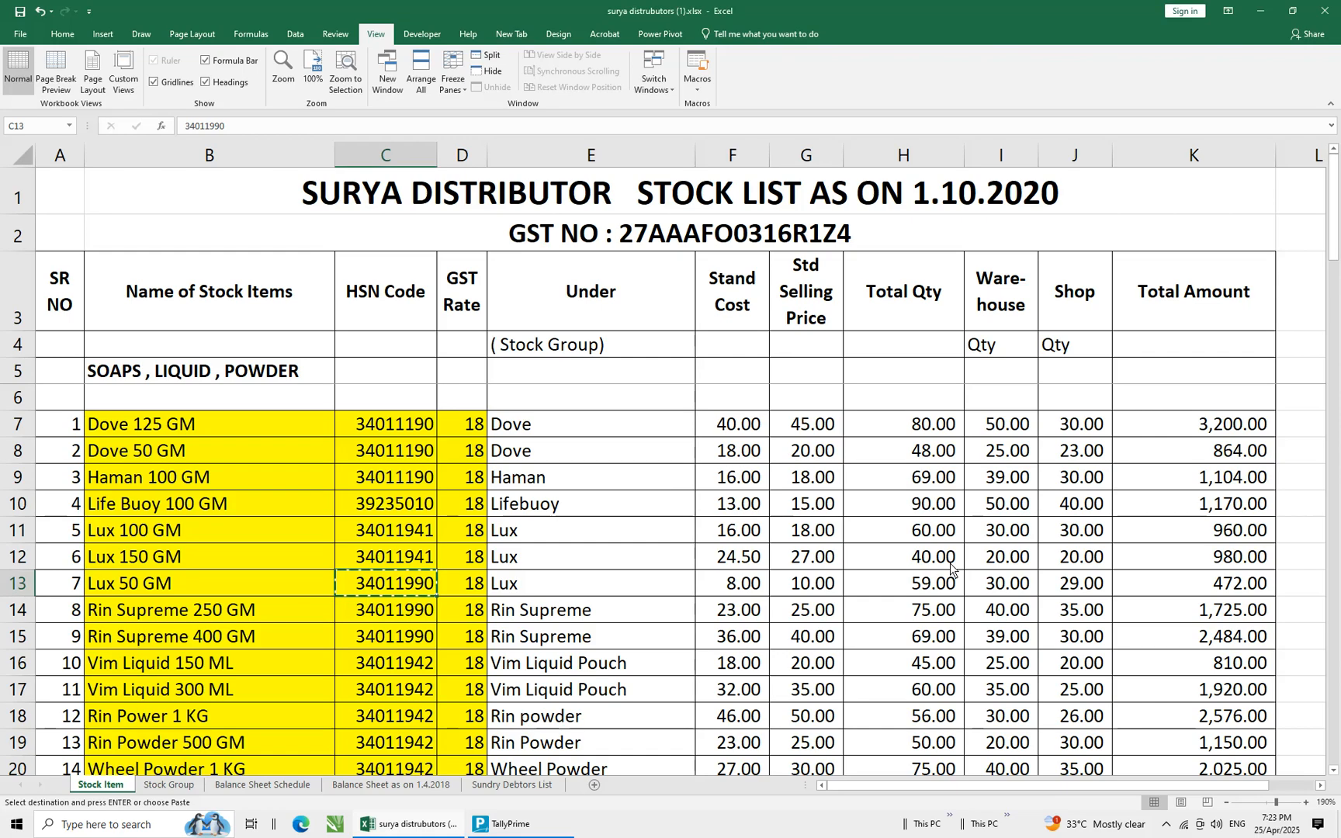
pyautogui.press('Escape')
pyautogui.press('Down')
pyautogui.press('Left')
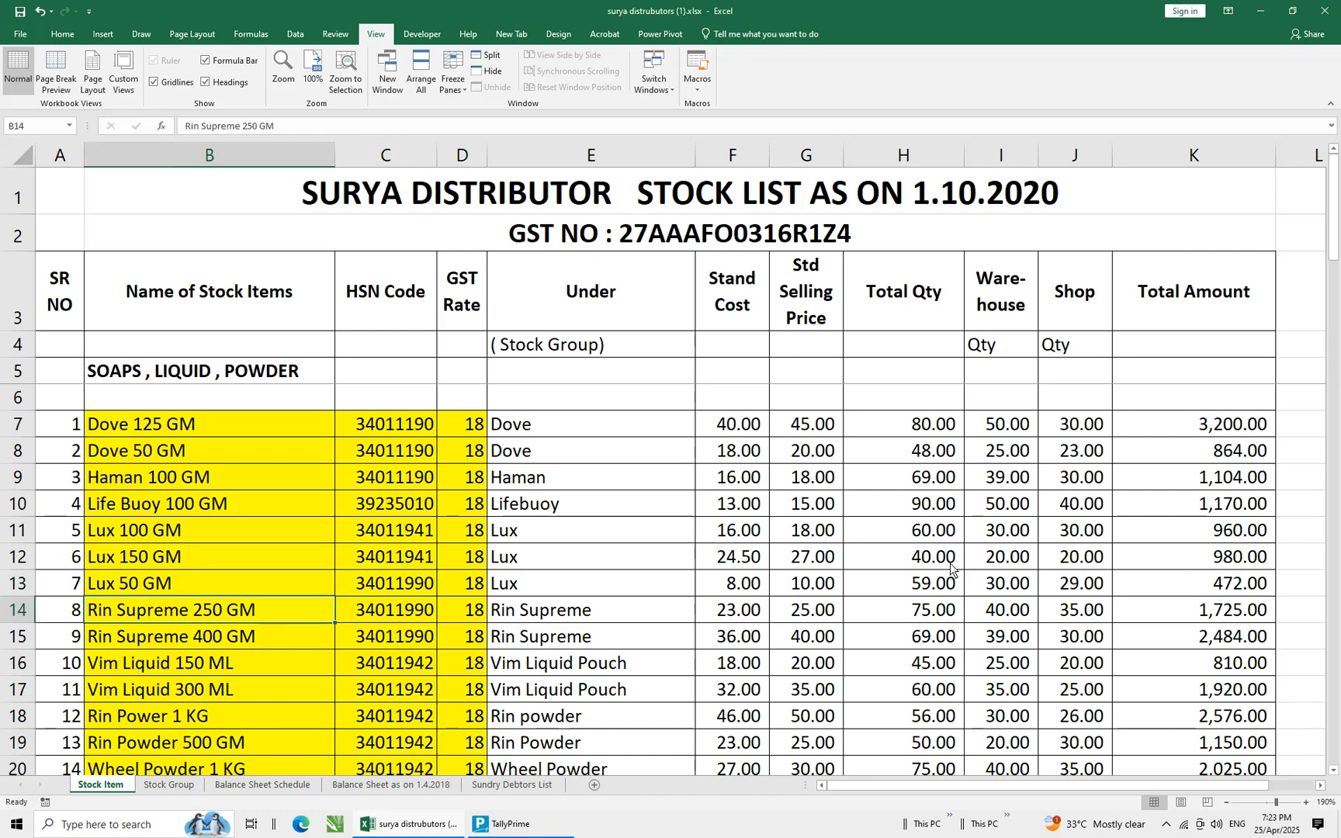
pyautogui.hotkey('ctrl', 'c')
pyautogui.hotkey('alt', 'Tab')
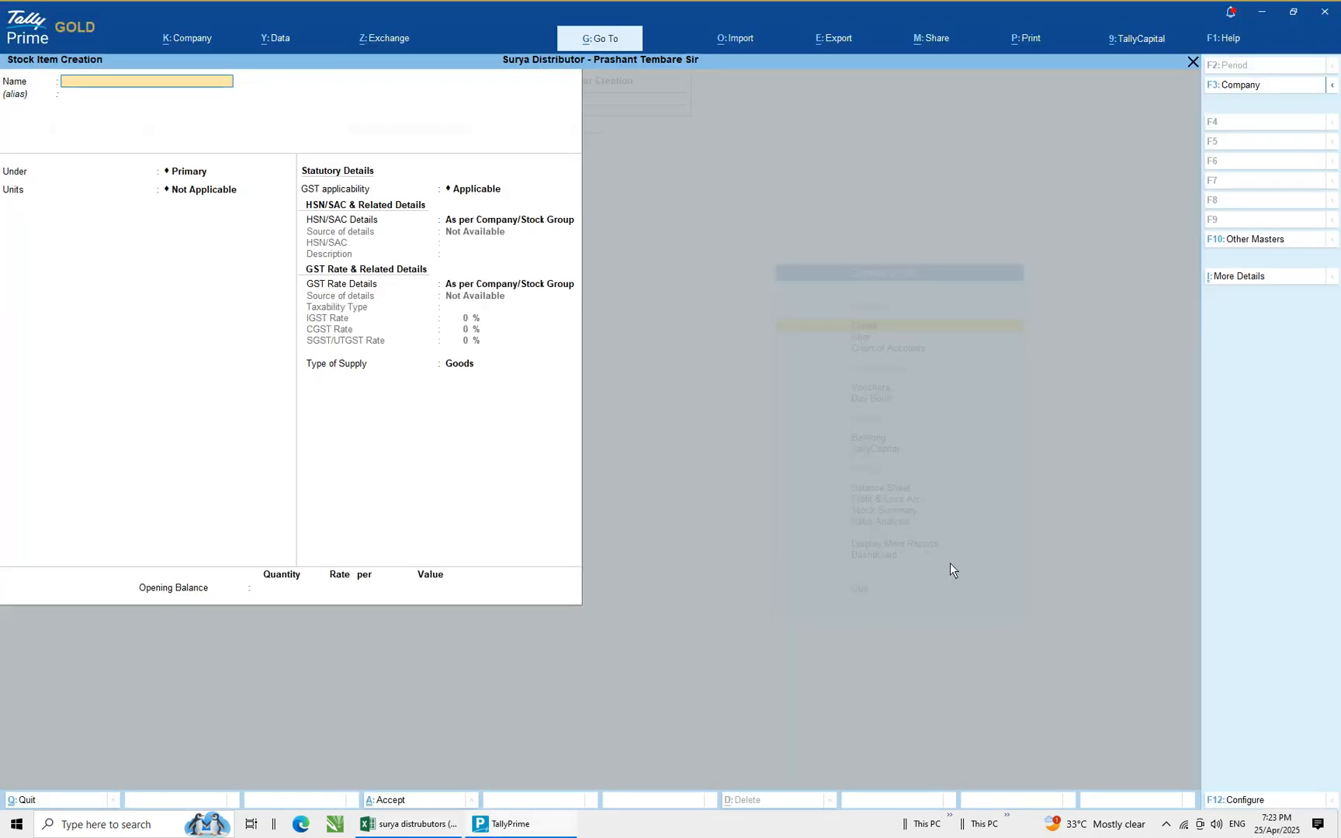
pyautogui.hotkey('ctrl', 'v')
pyautogui.press('Return')
pyautogui.press('Return')
# Place the item under the Rin Supreme group and set its unit to NOS
pyautogui.hotkey('alt', 'Tab')
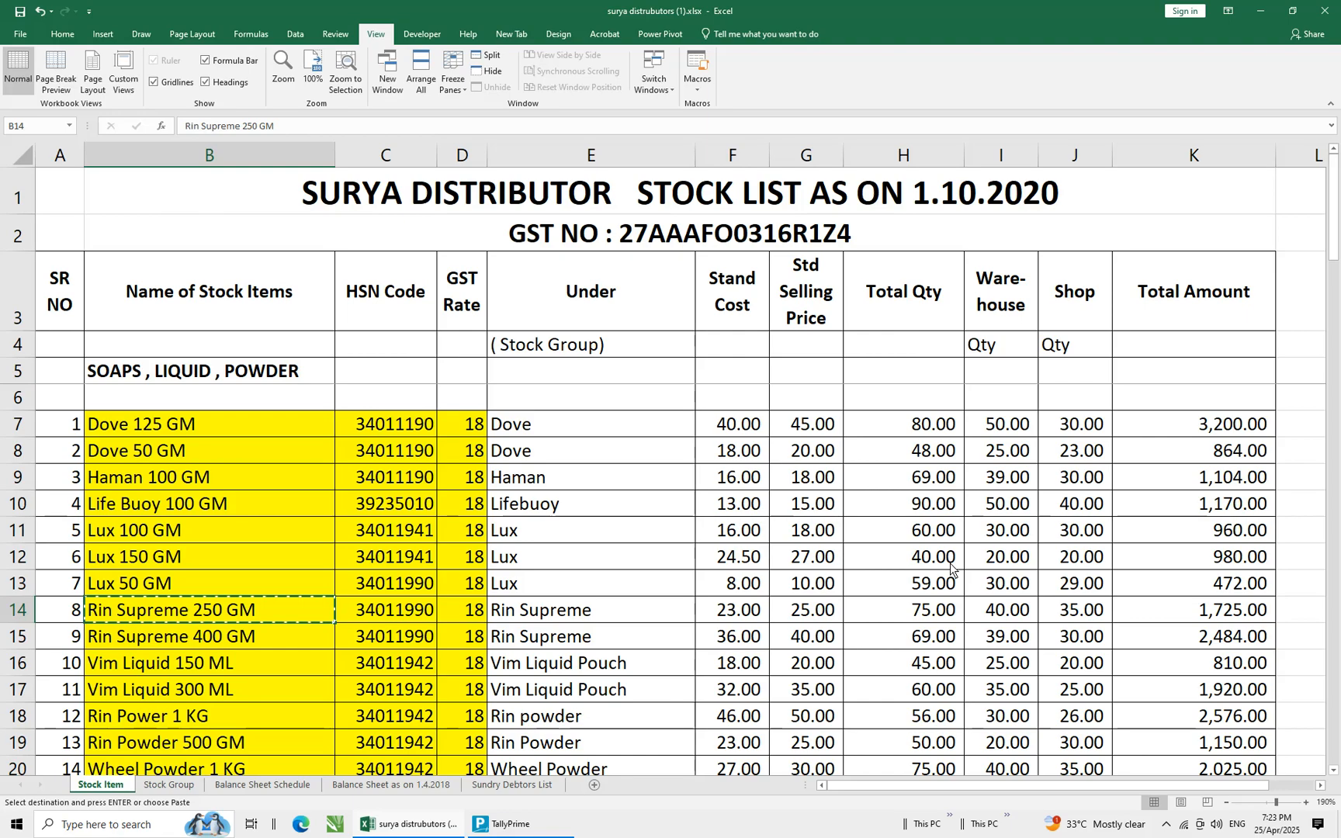
pyautogui.hotkey('alt', 'Tab')
pyautogui.write('Ri')
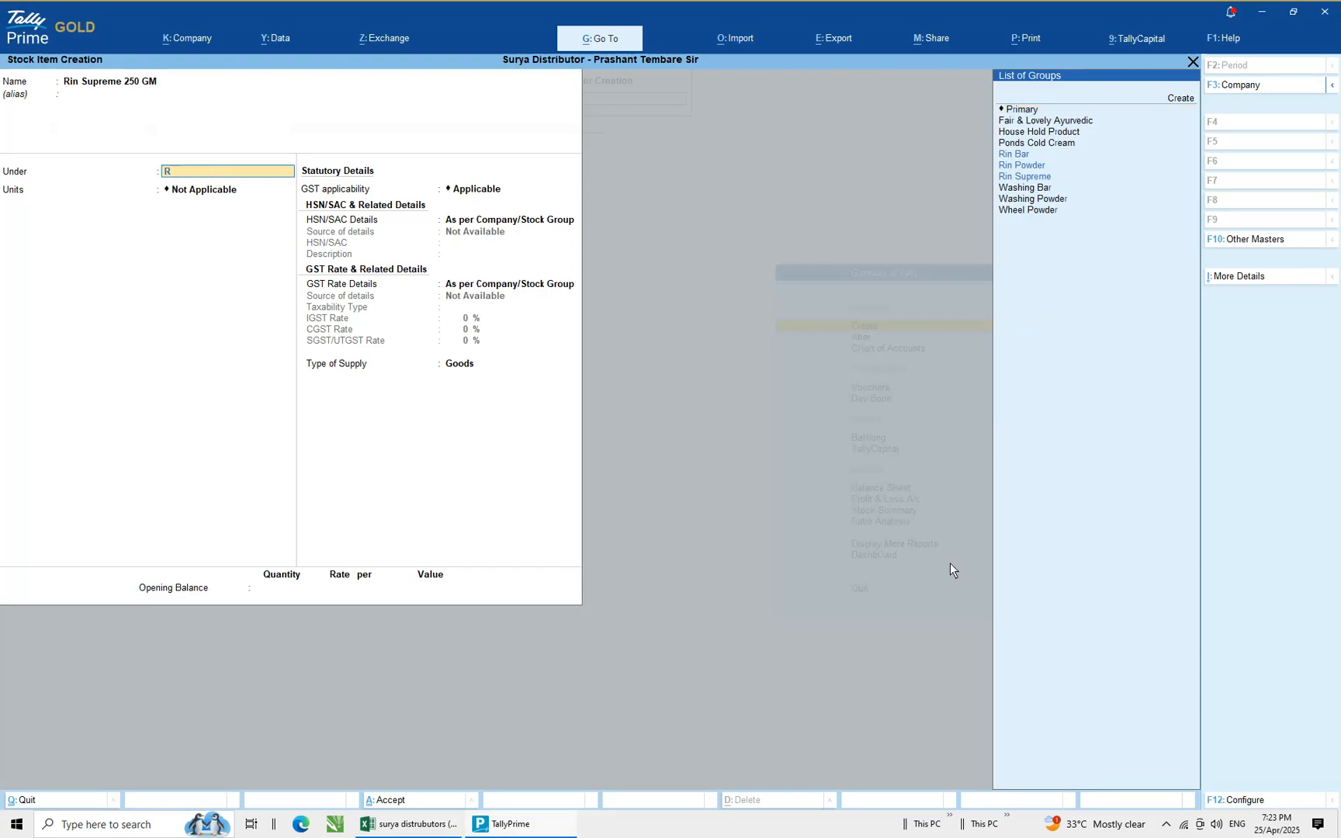
pyautogui.press('Down')
pyautogui.press('Down')
pyautogui.press('Return')
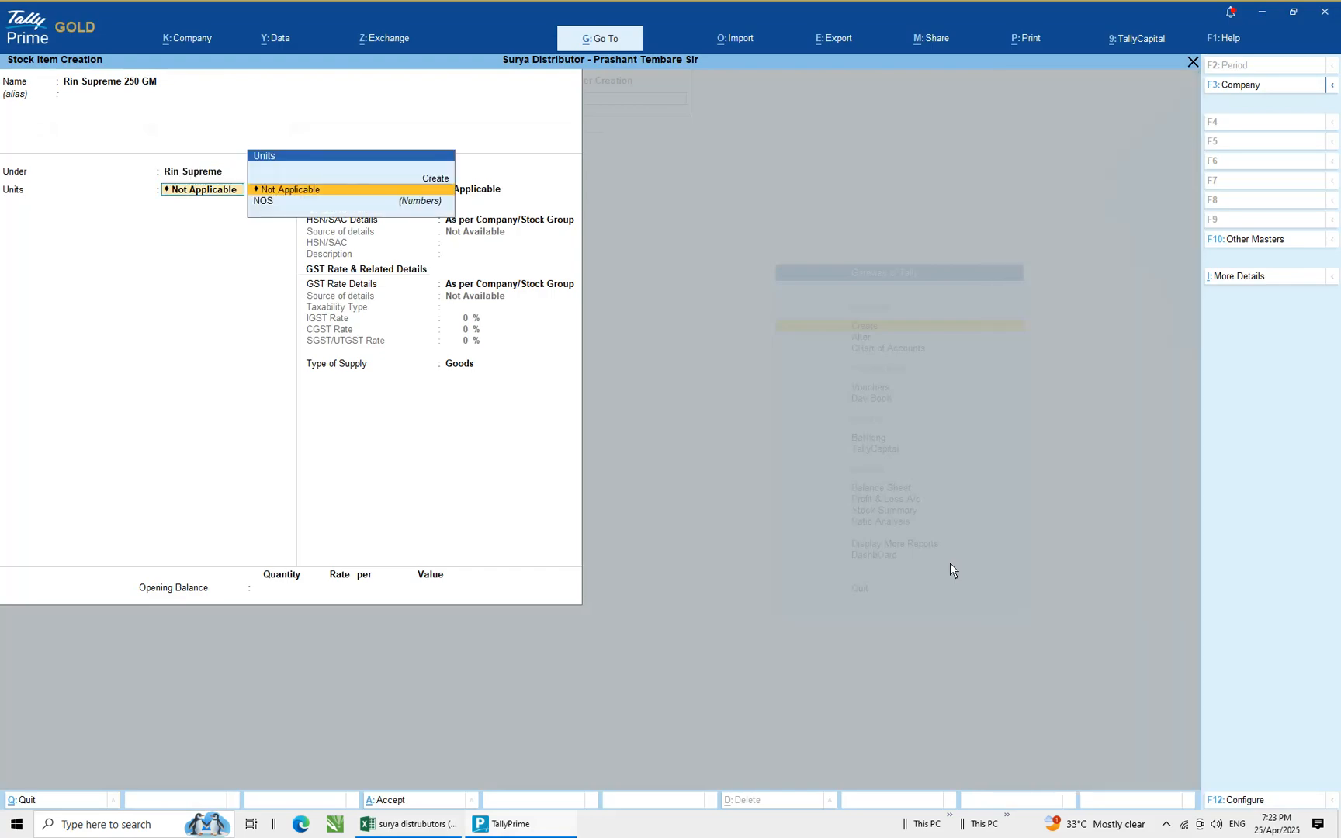
pyautogui.press('Down')
pyautogui.press('Return')
# Enable standard rates and enter a standard cost of 23, checking the spreadsheet
pyautogui.write('y')
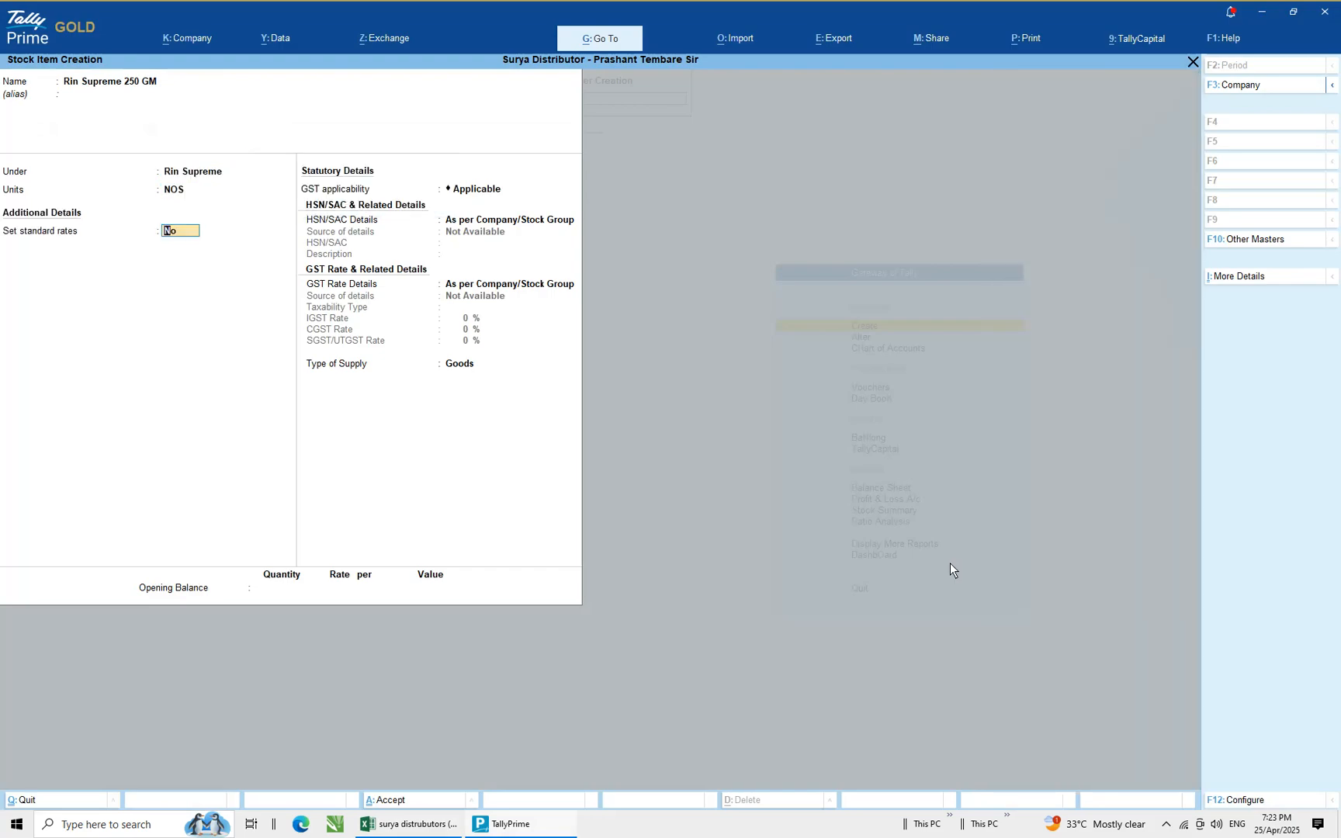
pyautogui.press('Return')
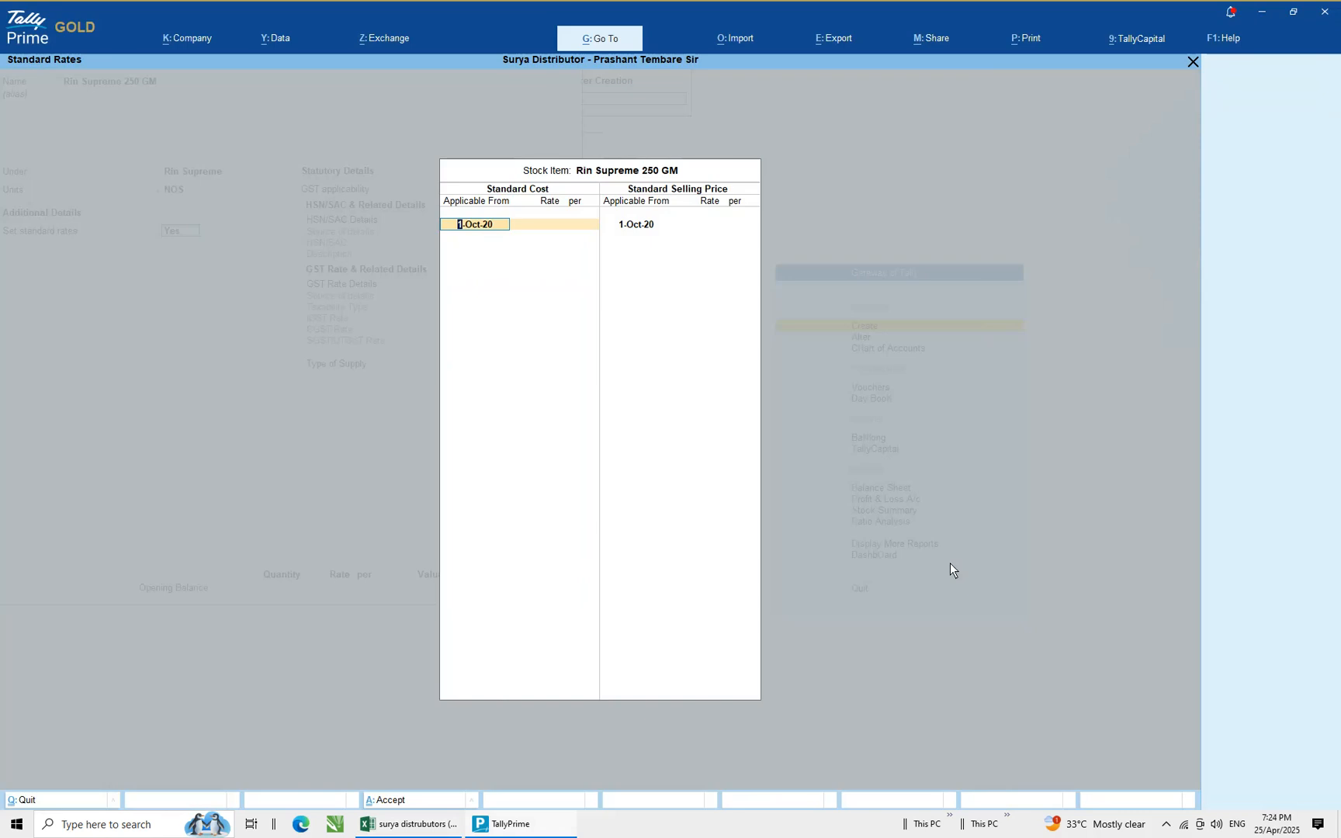
pyautogui.press('Return')
pyautogui.hotkey('alt', 'Tab')
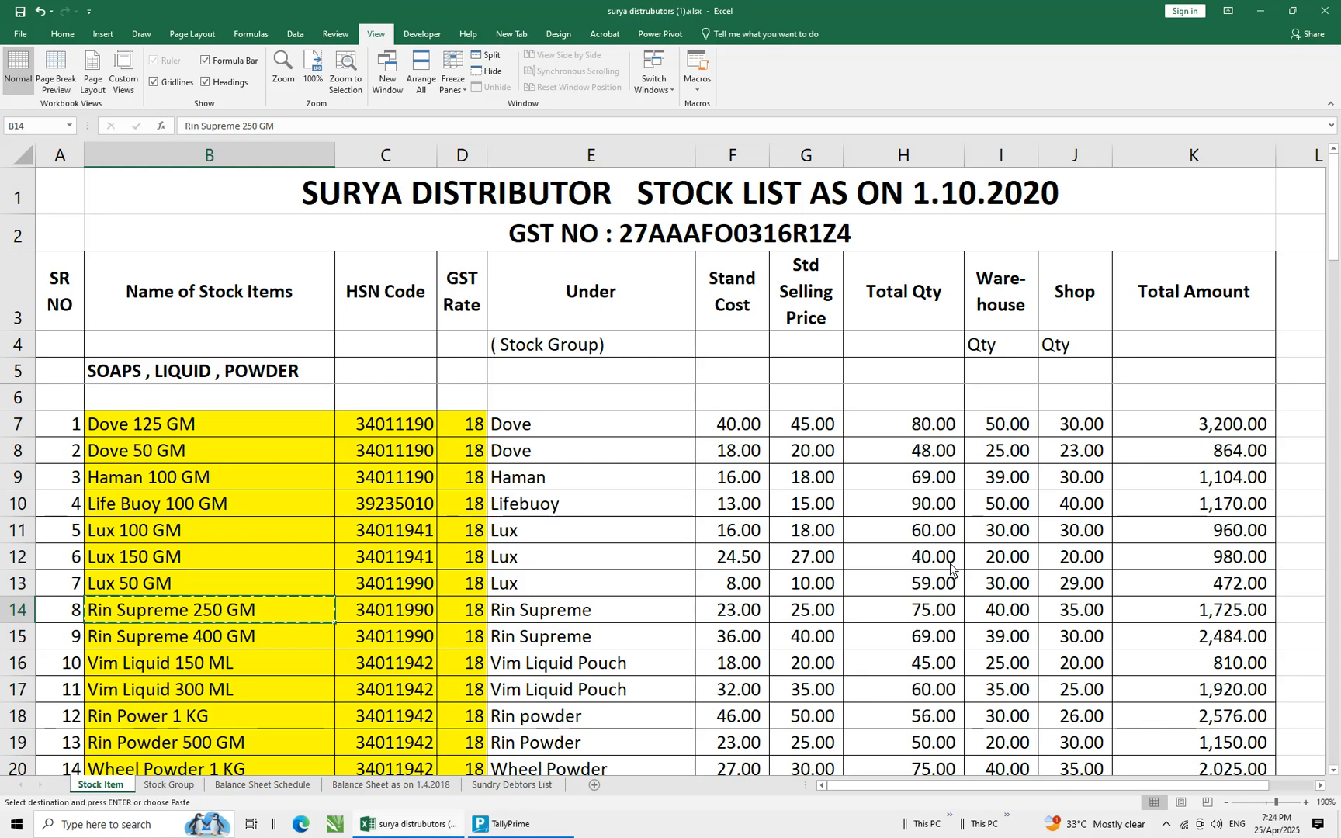
pyautogui.hotkey('alt', 'Tab')
pyautogui.write('23')
pyautogui.press('Return')
pyautogui.press('Return')
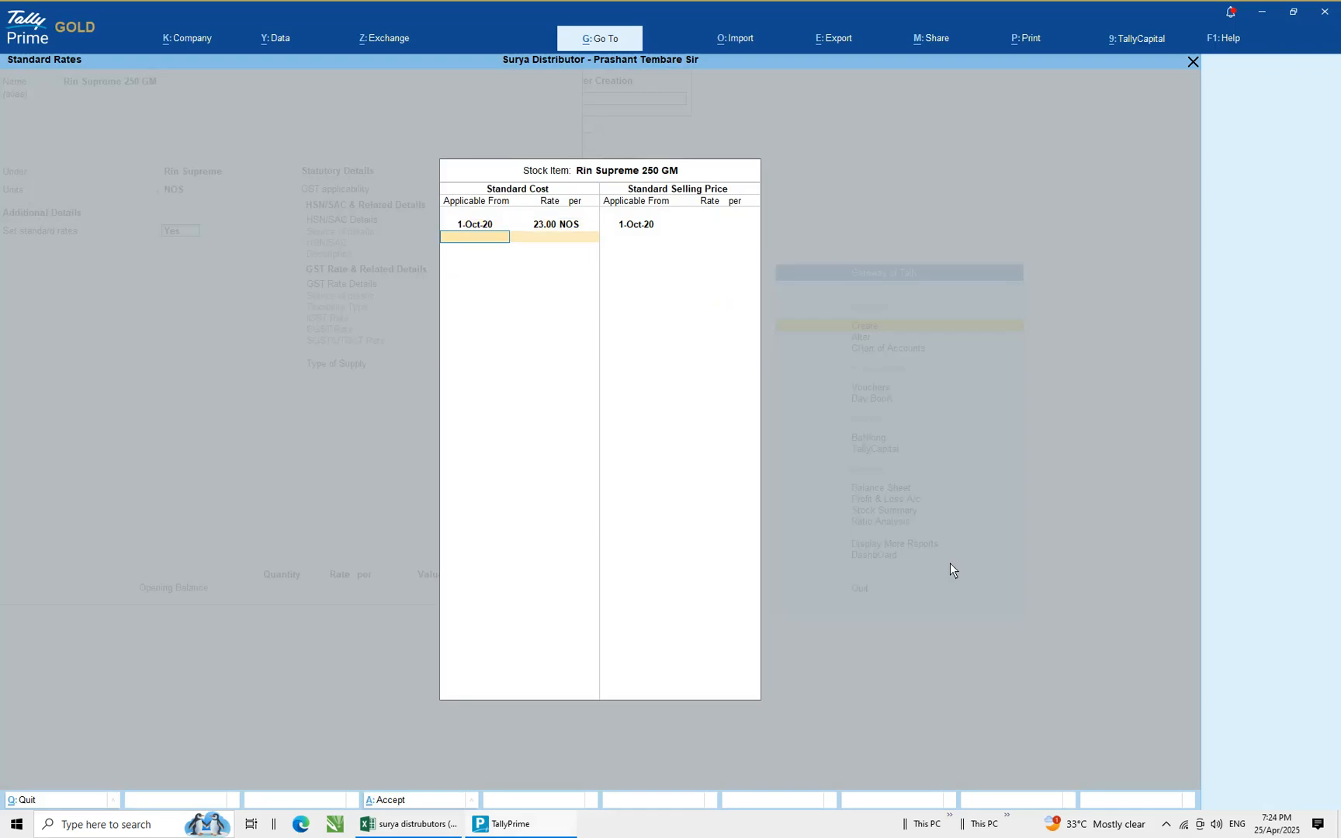
# Enter a standard selling price of 25 and close the standard rates screen
pyautogui.press('Return')
pyautogui.press('Return')
pyautogui.write('25')
pyautogui.press('Return')
pyautogui.press('Return')
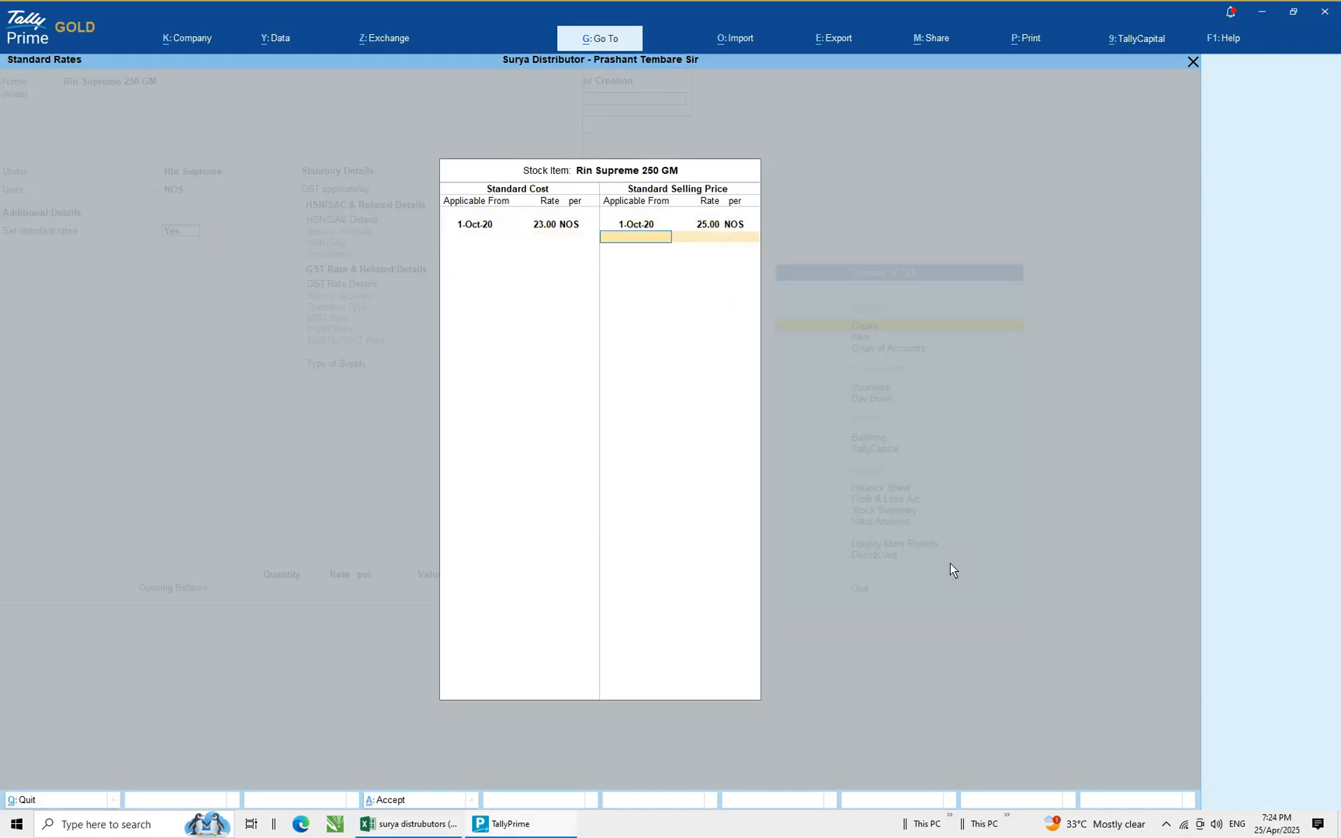
# Choose to specify HSN/SAC details here and paste HSN code 34011990 copied from the spreadsheet
pyautogui.press('Return')
pyautogui.press('Return')
pyautogui.press('Down')
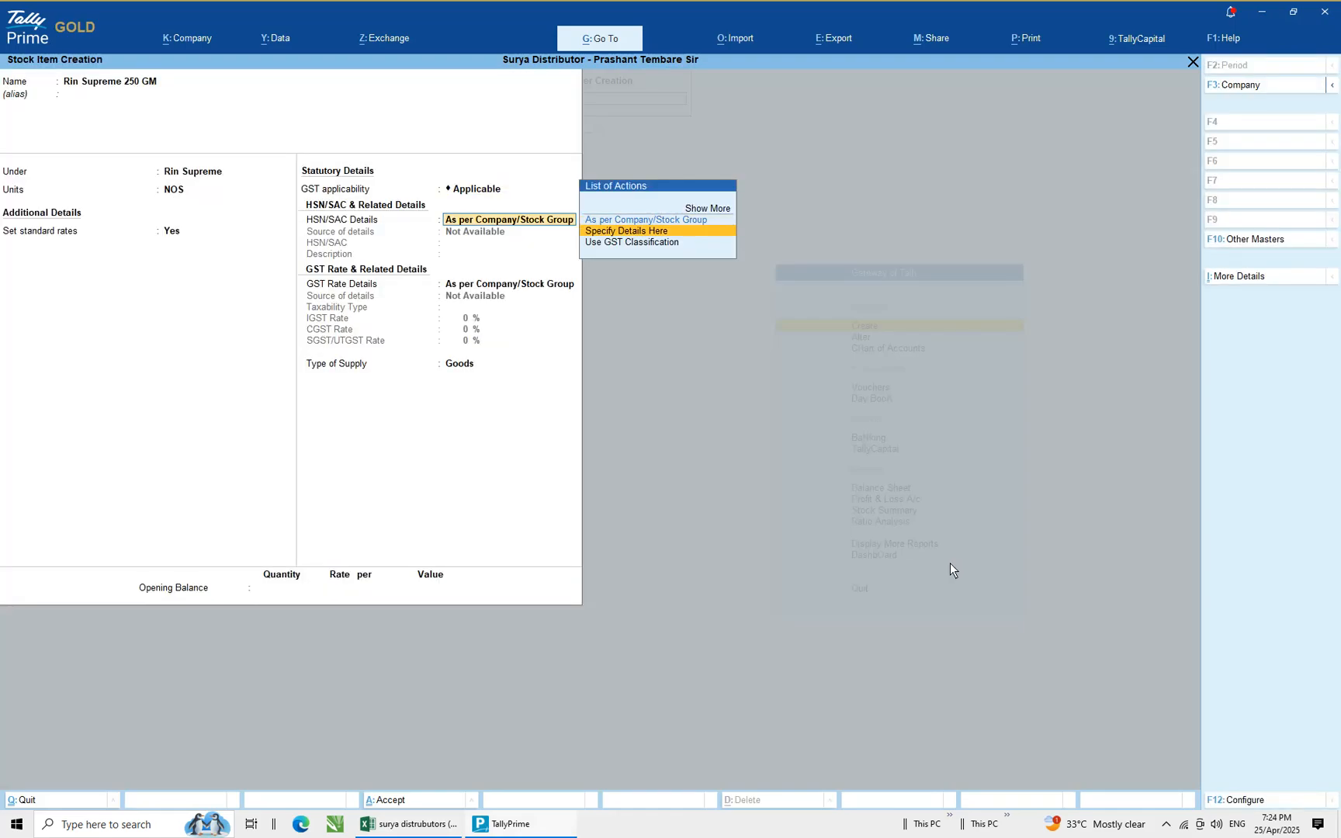
pyautogui.press('Return')
pyautogui.hotkey('alt', 'Tab')
pyautogui.press('Escape')
pyautogui.press('Right')
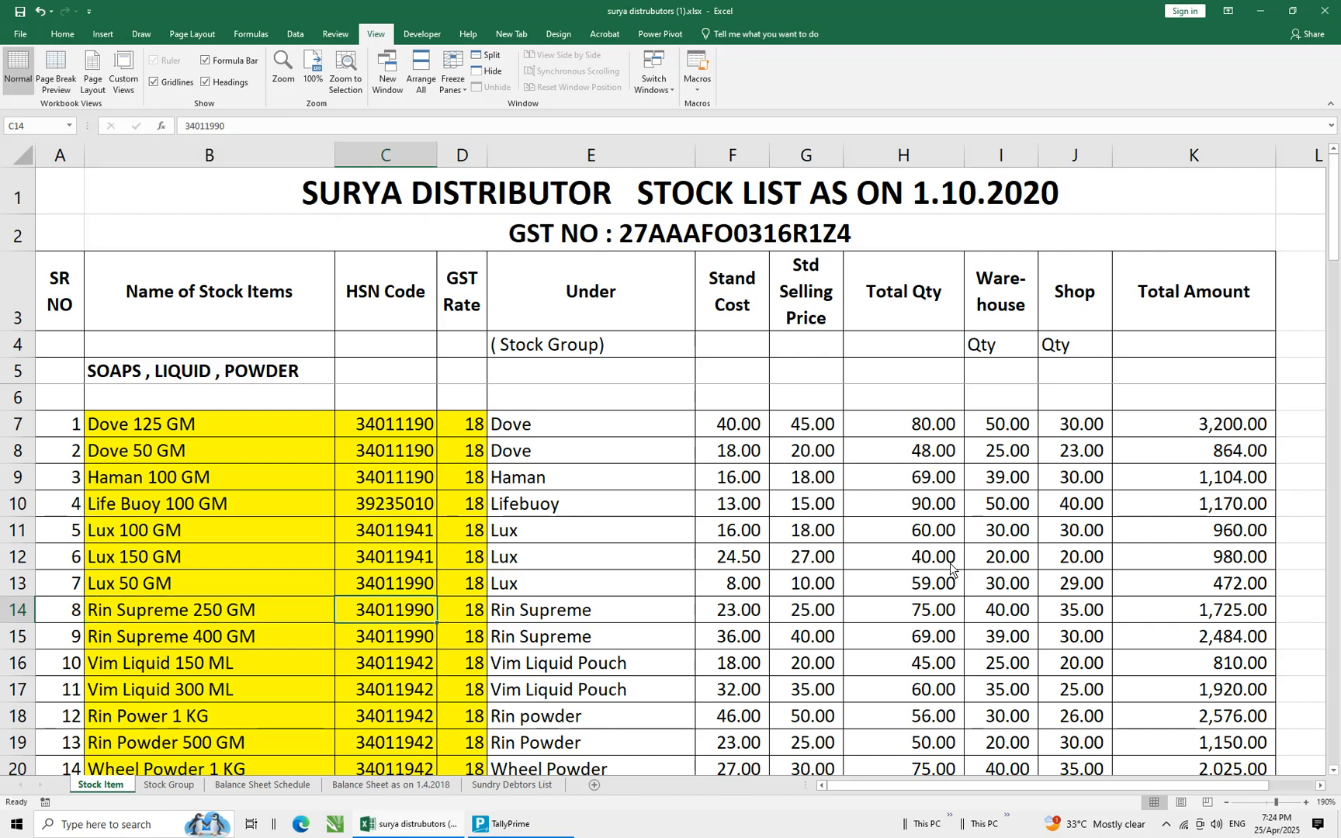
pyautogui.hotkey('ctrl', 'c')
pyautogui.hotkey('alt', 'Tab')
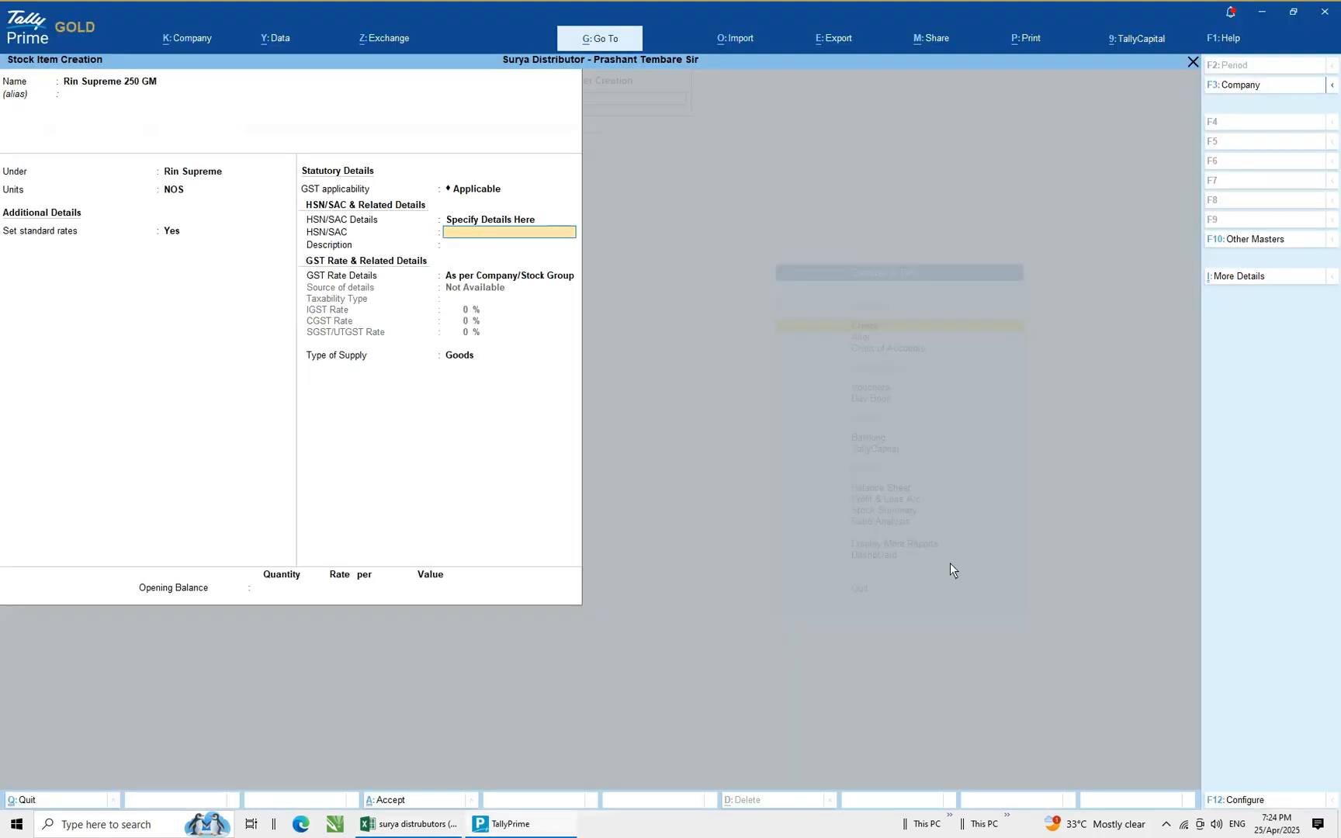
pyautogui.hotkey('ctrl', 'alt', 'v')
pyautogui.press('Return')
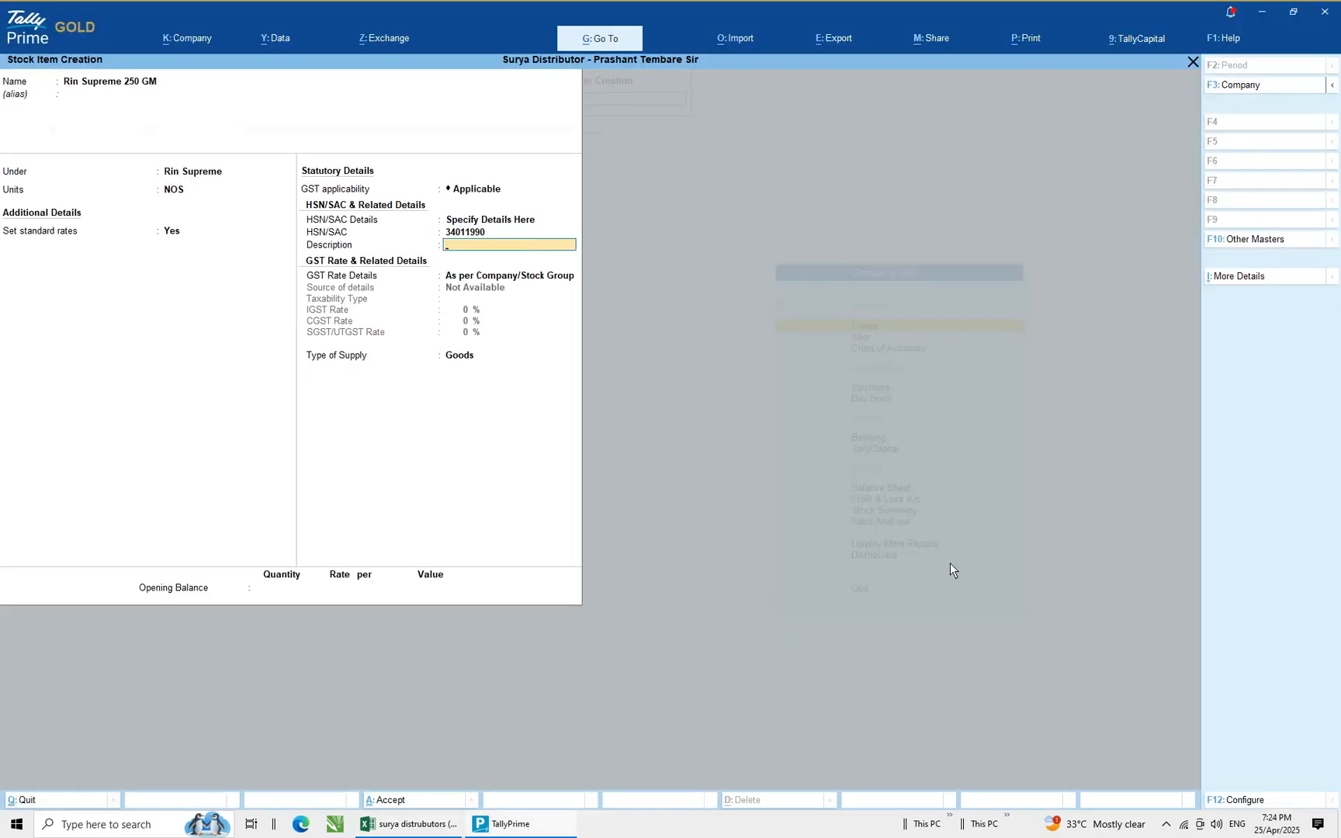
# Enter Rin Supreme 250 GM as the HSN description
pyautogui.write('Rin Supreme 250 GM')
pyautogui.press('Return')
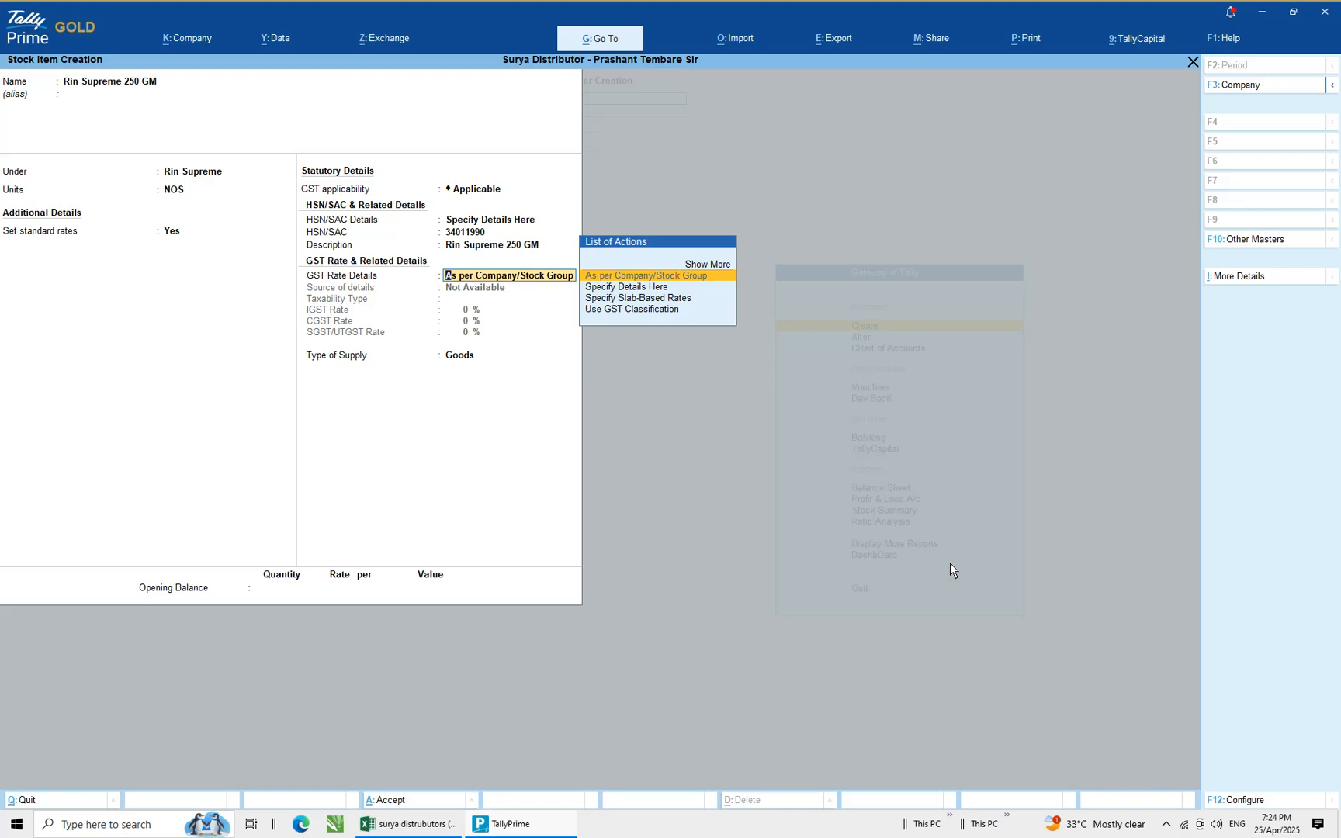
# Specify GST rate details here as taxable with an IGST rate of 18% and supply type Goods
pyautogui.press('Down')
pyautogui.press('Return')
pyautogui.press('Return')
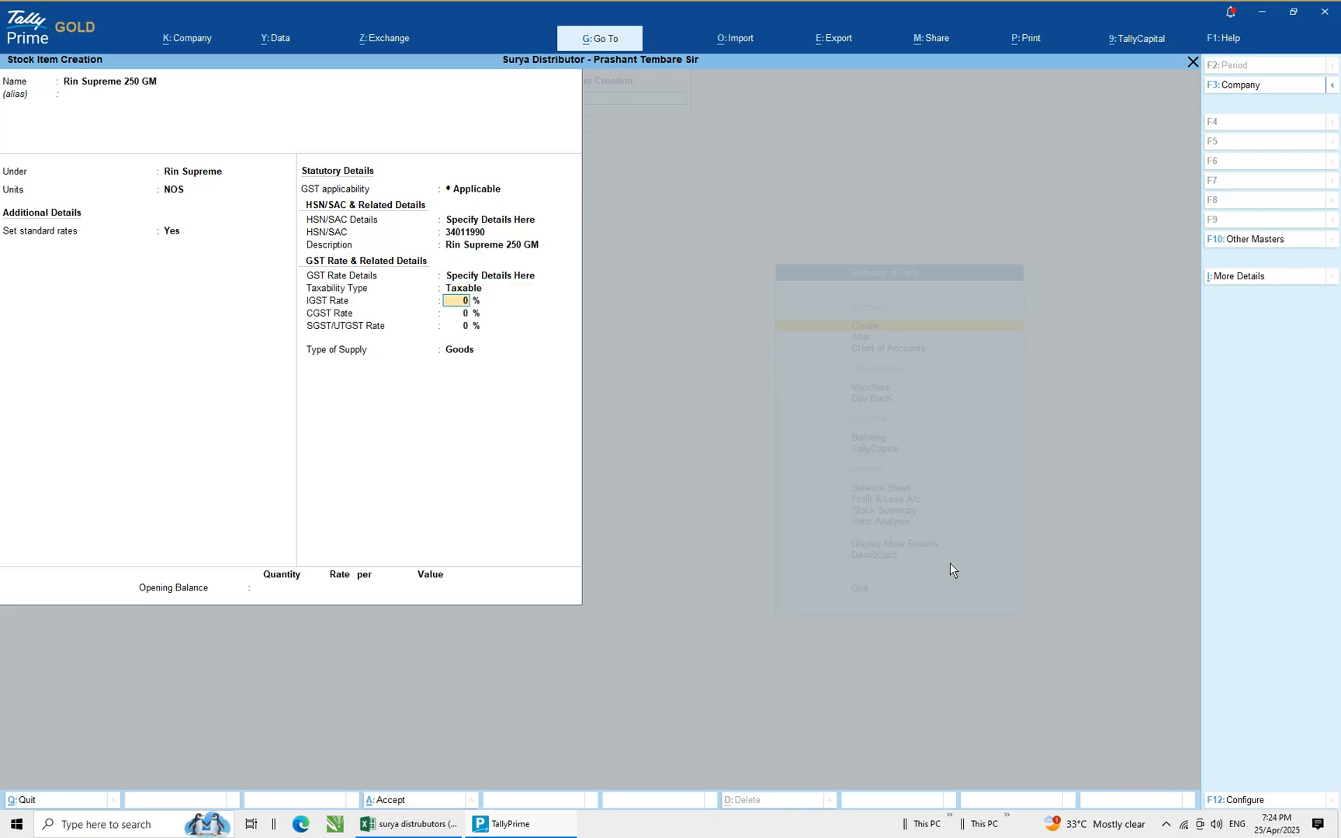
pyautogui.write('18')
pyautogui.press('Return')
pyautogui.press('Return')
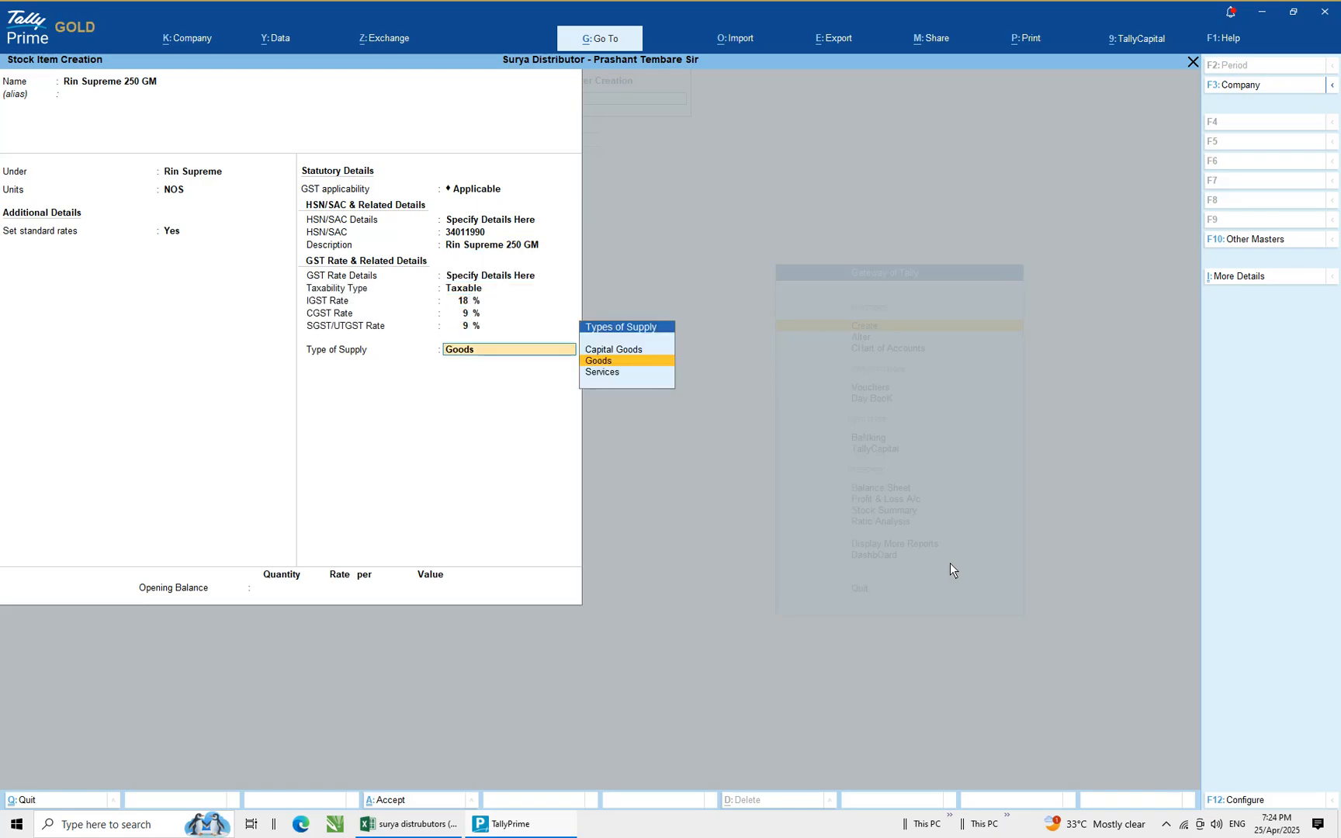
pyautogui.press('Return')
# Copy the total quantity 75 from the spreadsheet and paste it as the opening balance quantity
pyautogui.hotkey('alt', 'Tab')
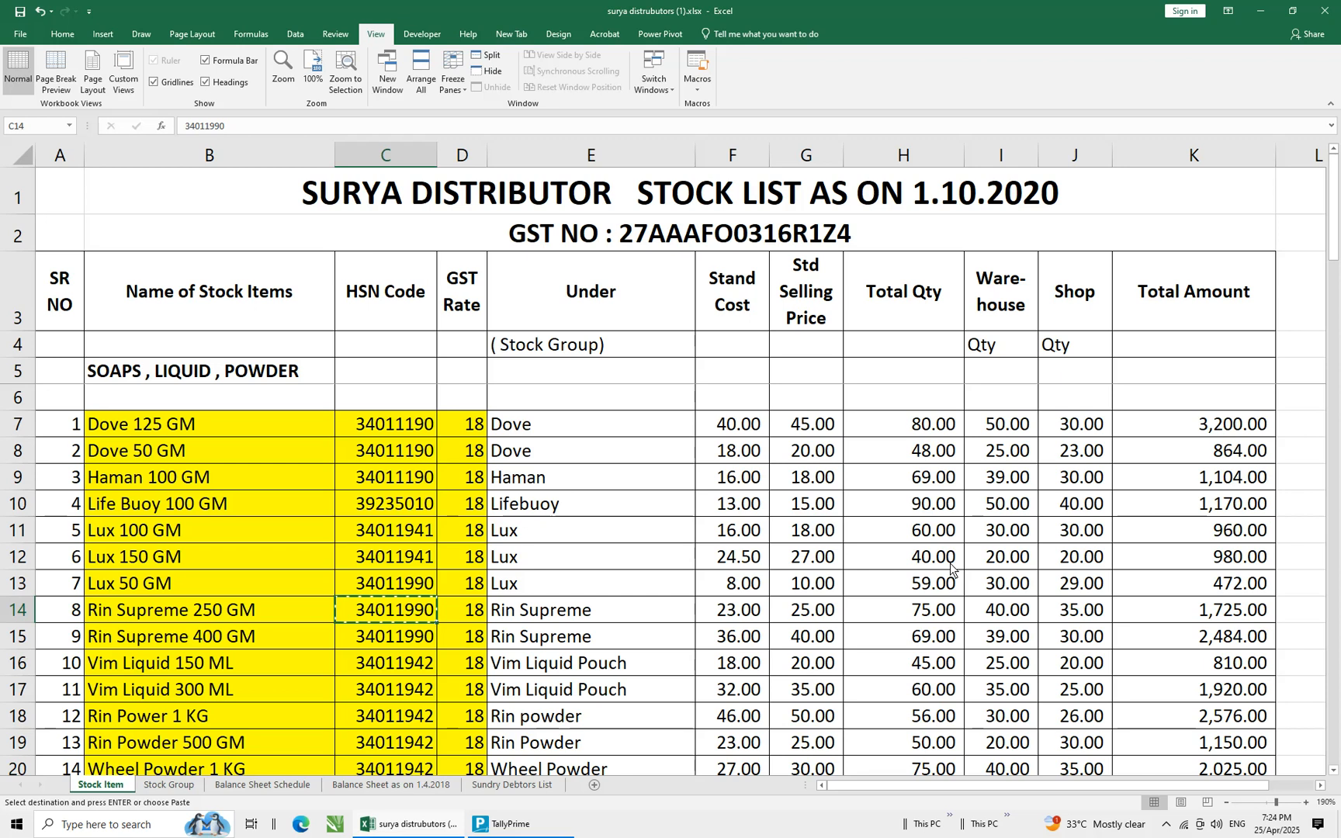
pyautogui.click(920, 620)
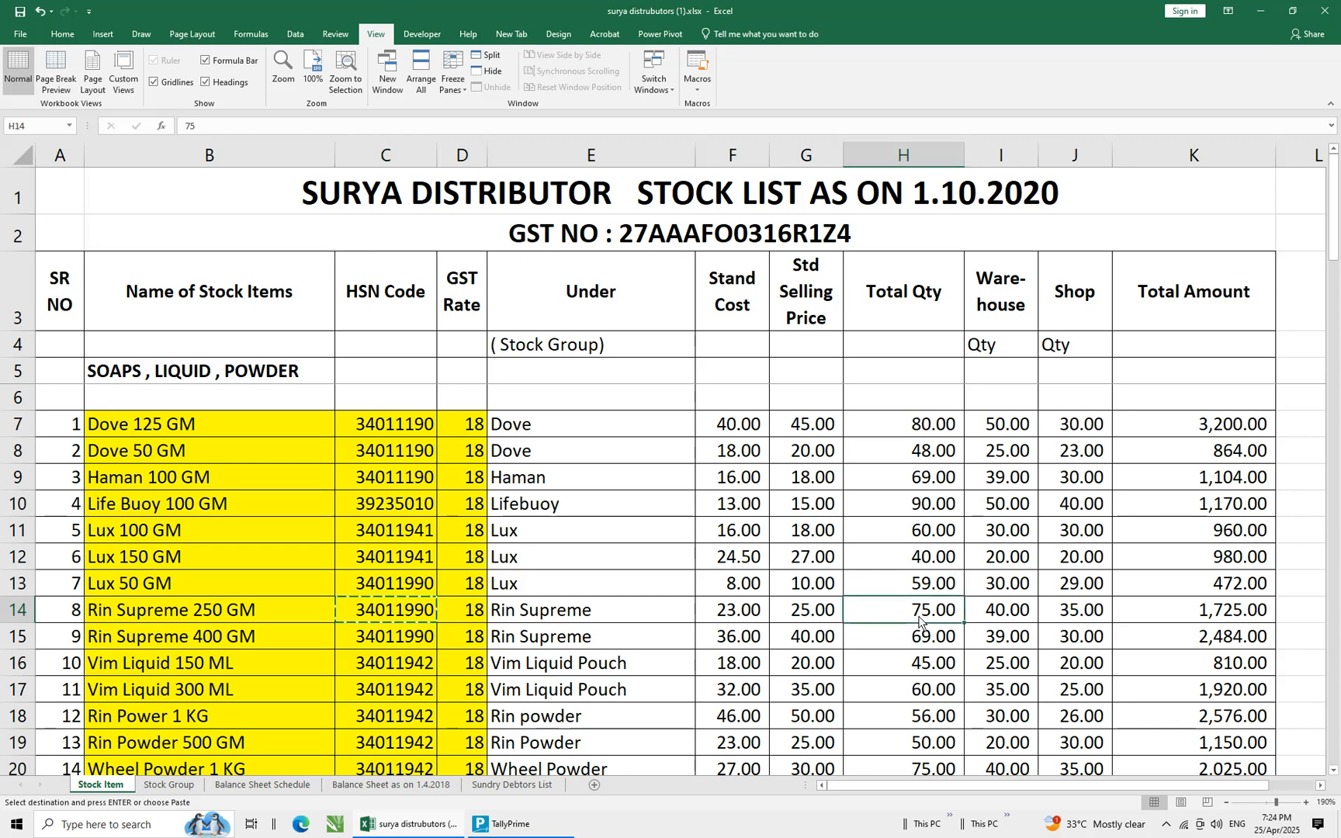
pyautogui.hotkey('ctrl', 'c')
pyautogui.hotkey('alt', 'Tab')
pyautogui.hotkey('ctrl', 'v')
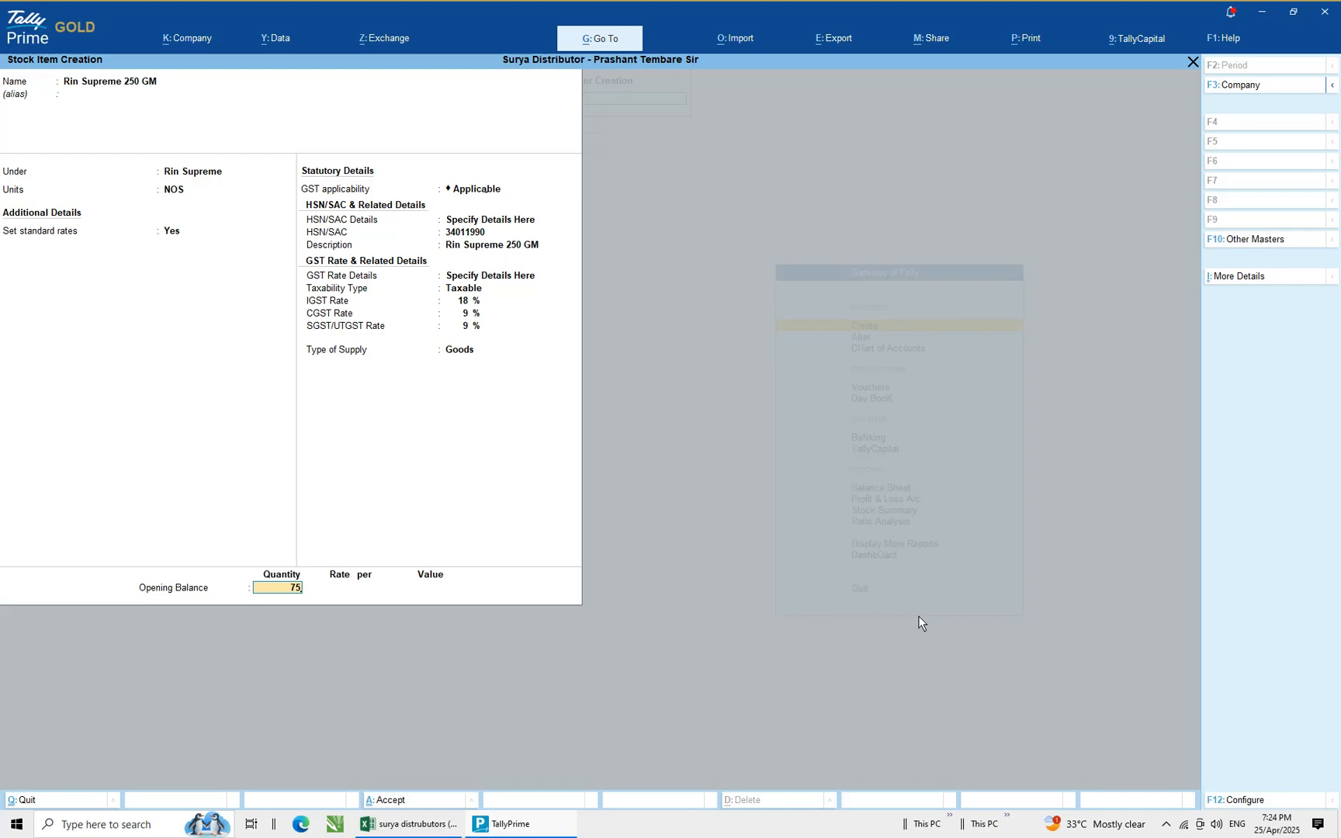
pyautogui.press('Return')
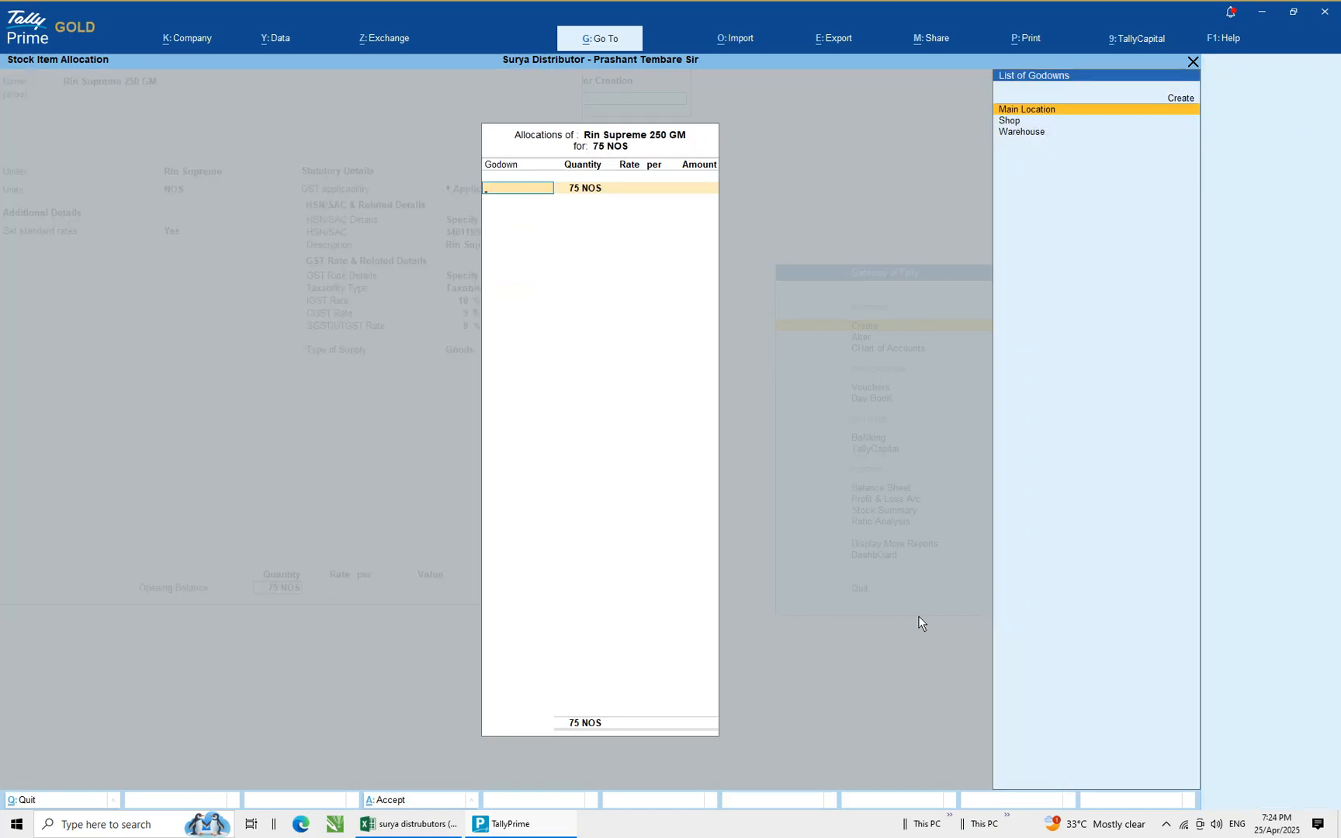
# Allocate 40 NOS of Rin Supreme 250 GM's opening stock to the Warehouse godown at a rate of 23
pyautogui.press('Down')
pyautogui.press('Down')
pyautogui.press('Return')
pyautogui.write('40')
pyautogui.press('Return')
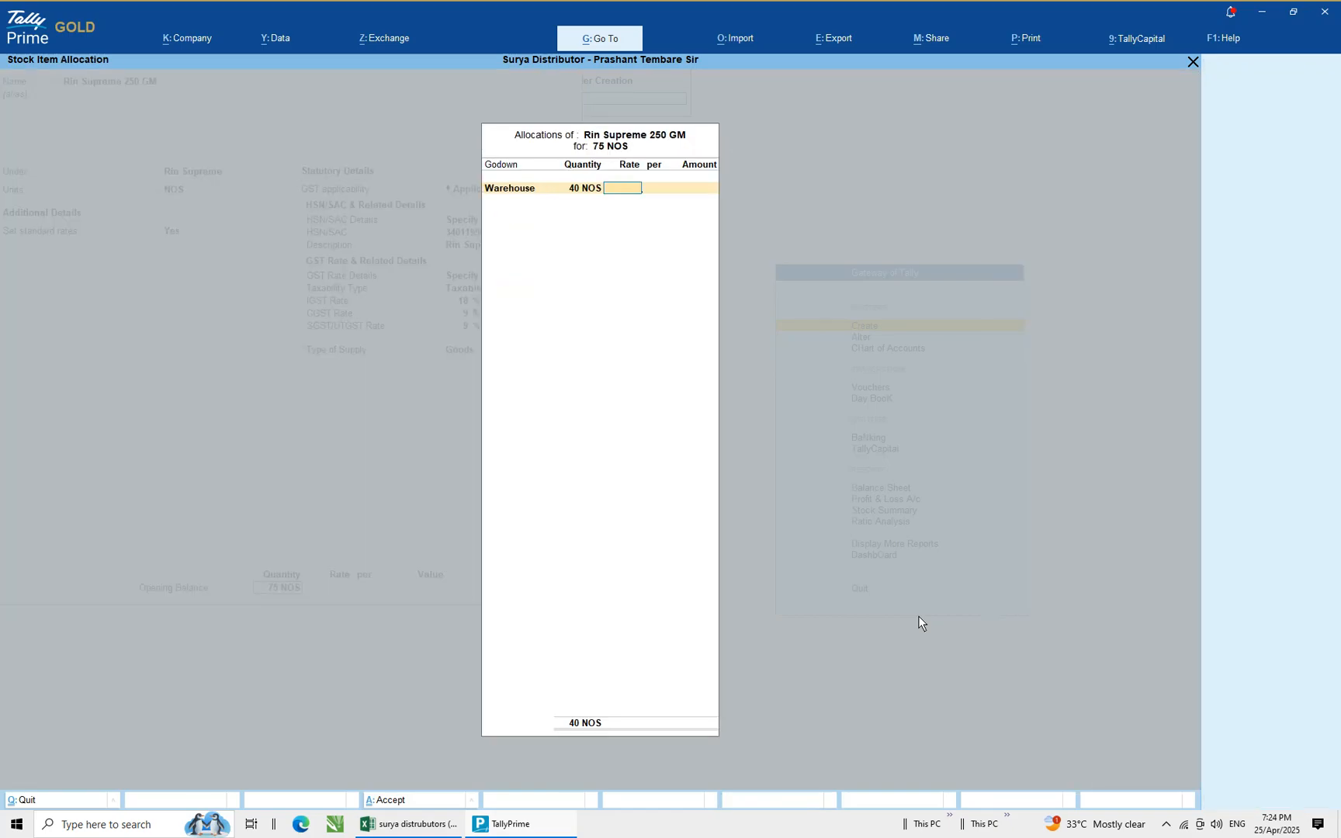
pyautogui.hotkey('alt', 'Tab')
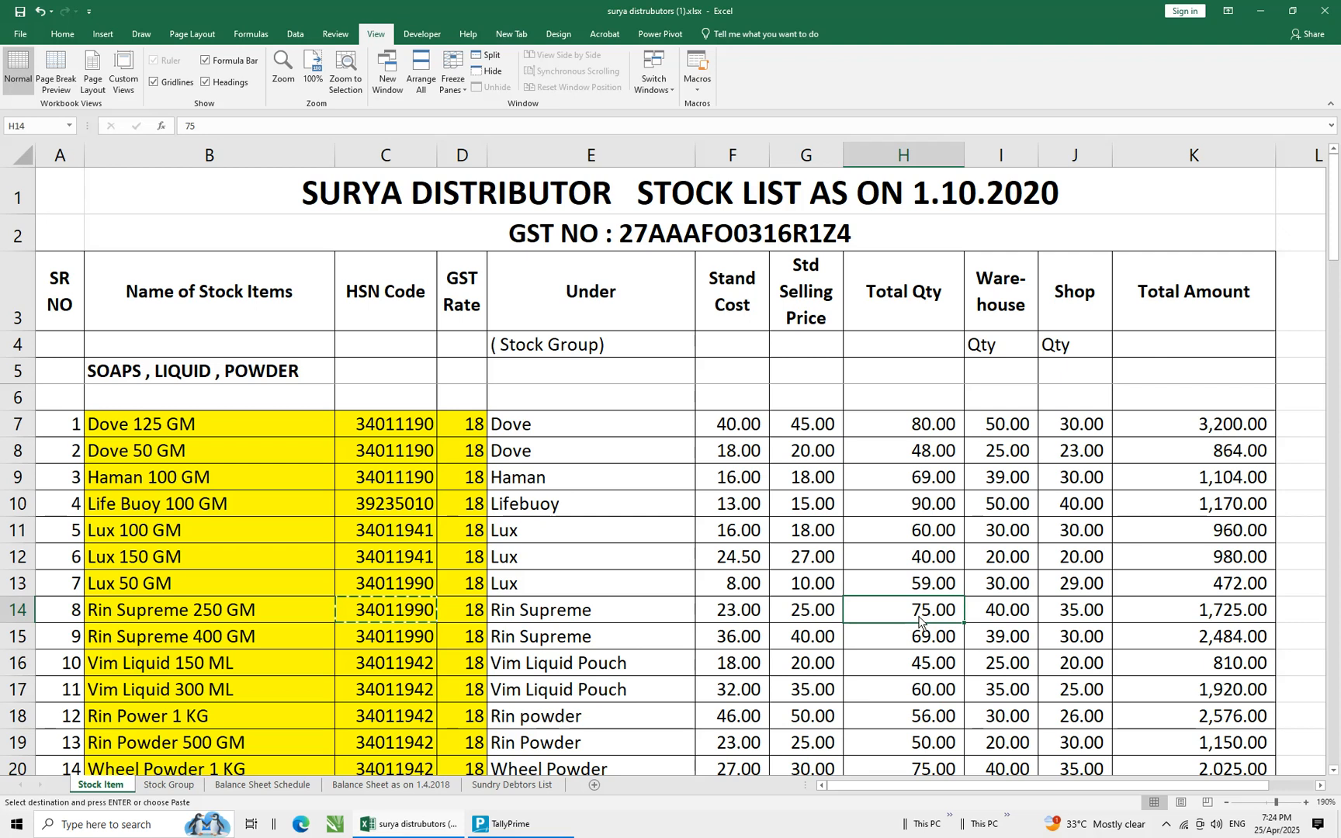
pyautogui.hotkey('alt', 'Tab')
pyautogui.write('23')
pyautogui.press('Return')
# Allocate the remaining 35 NOS to the Shop godown at a rate of 23
pyautogui.press('Return')
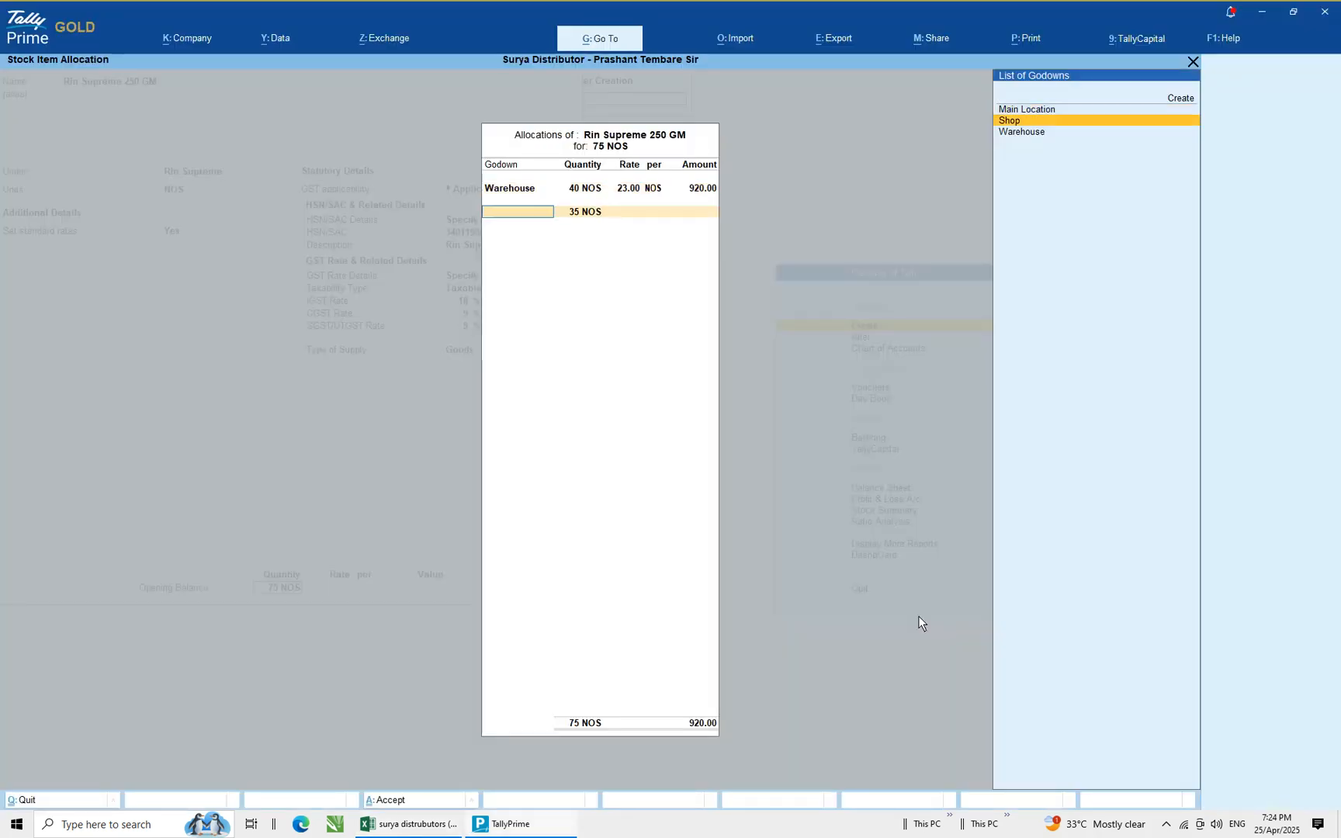
pyautogui.press('Return')
pyautogui.press('Return')
pyautogui.write('23')
pyautogui.press('Return')
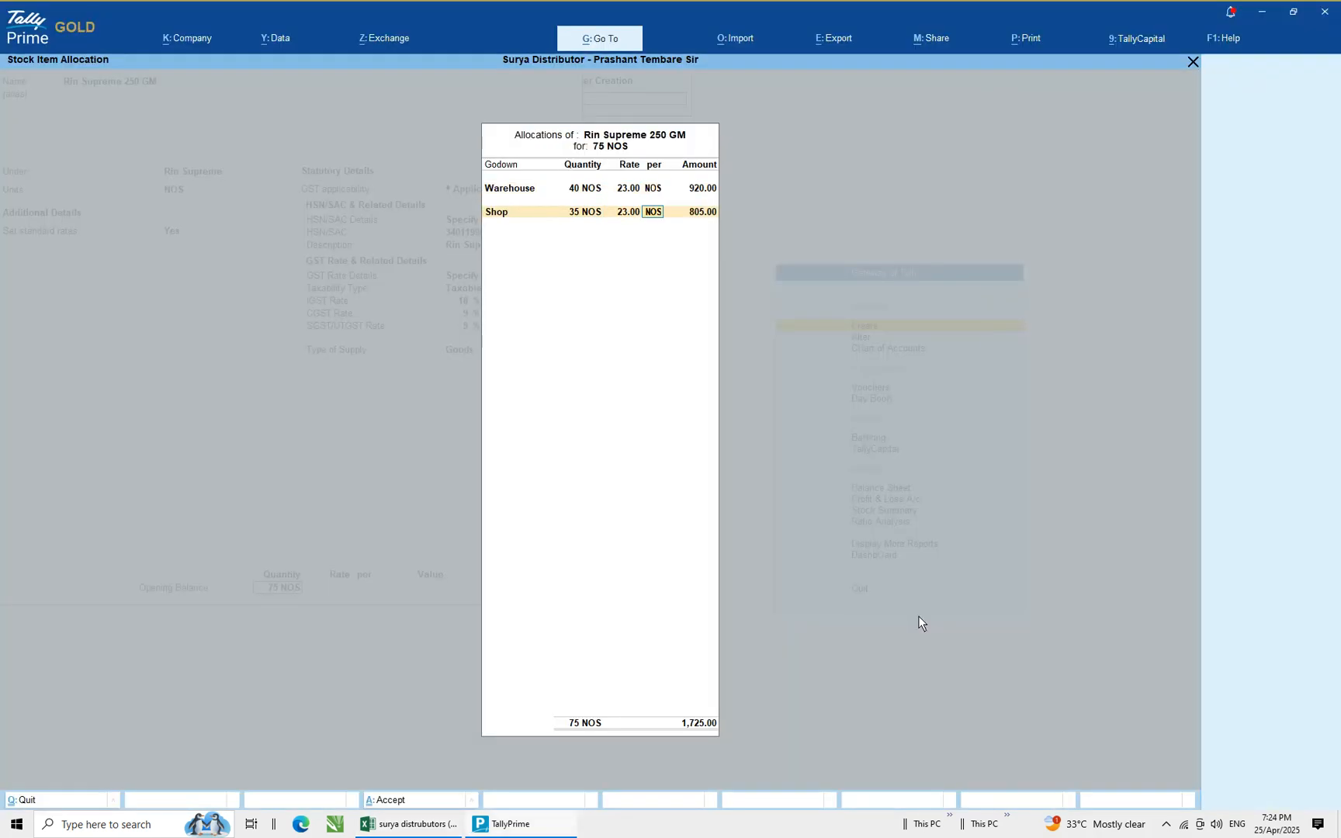
# Compare the total amount with the spreadsheet, close the godown allocation and save the Rin Supreme 250 GM stock item
pyautogui.hotkey('alt', 'Tab')
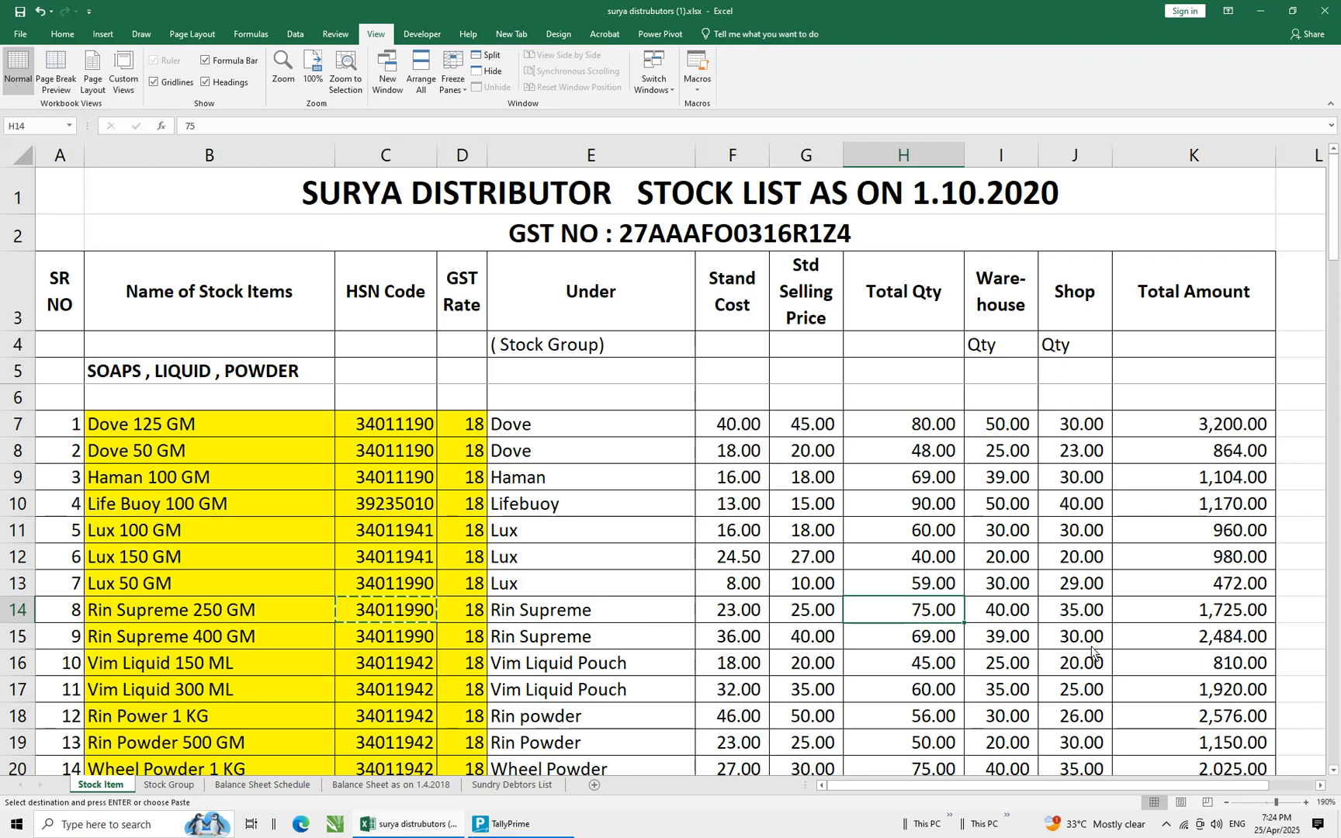
pyautogui.click(1249, 618)
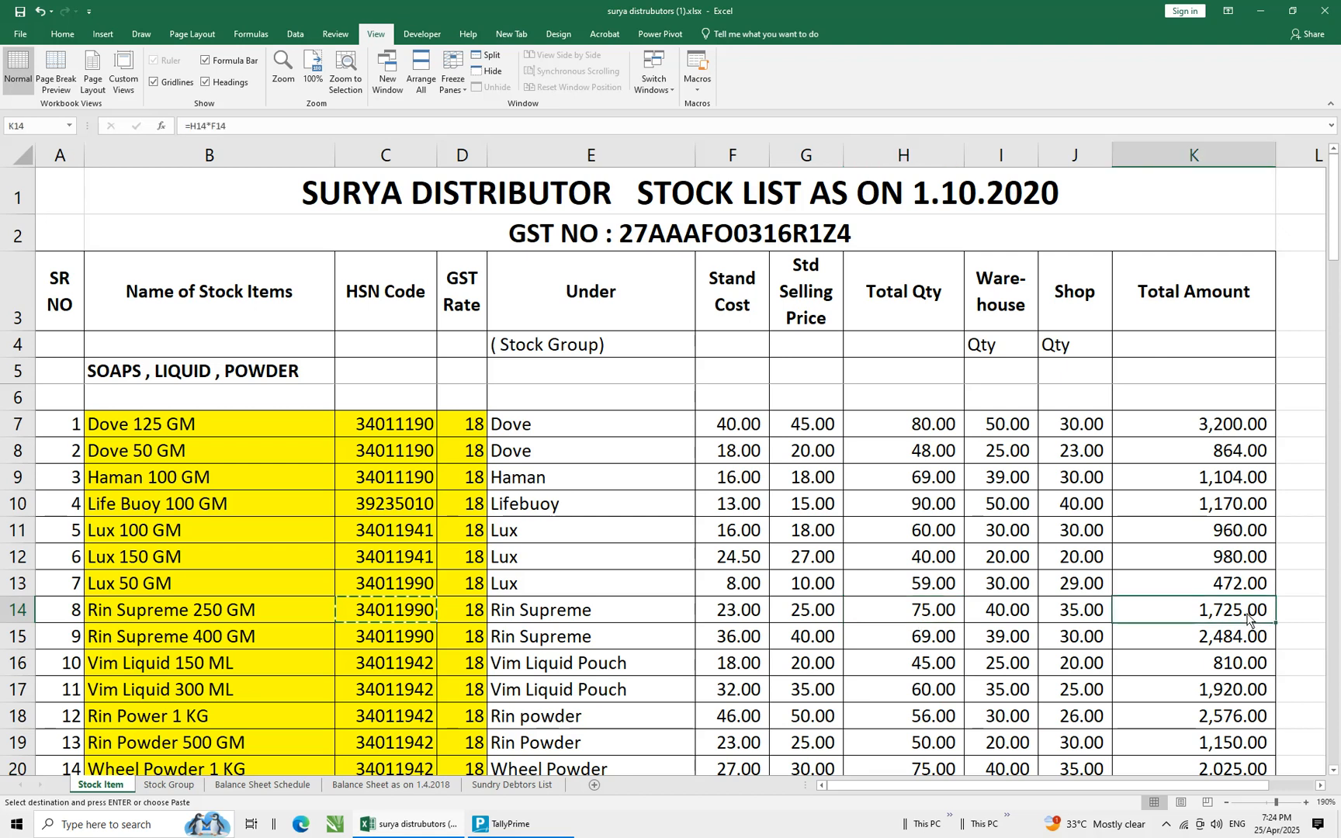
pyautogui.hotkey('alt', 'Tab')
pyautogui.press('Return')
pyautogui.press('Return')
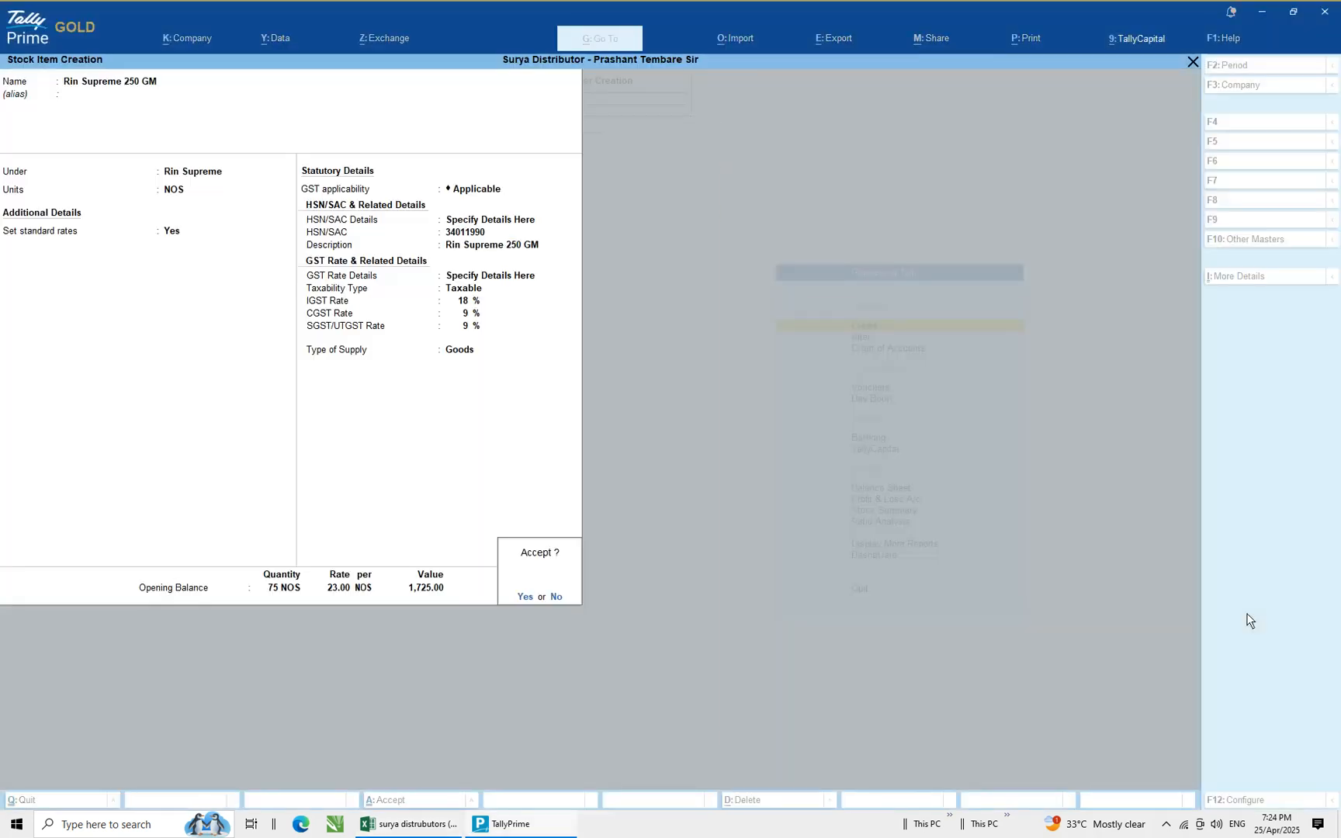
pyautogui.press('Return')
# Copy the next item name Rin Supreme 400 GM from the spreadsheet and paste it as the new stock item's name
pyautogui.hotkey('alt', 'Tab')
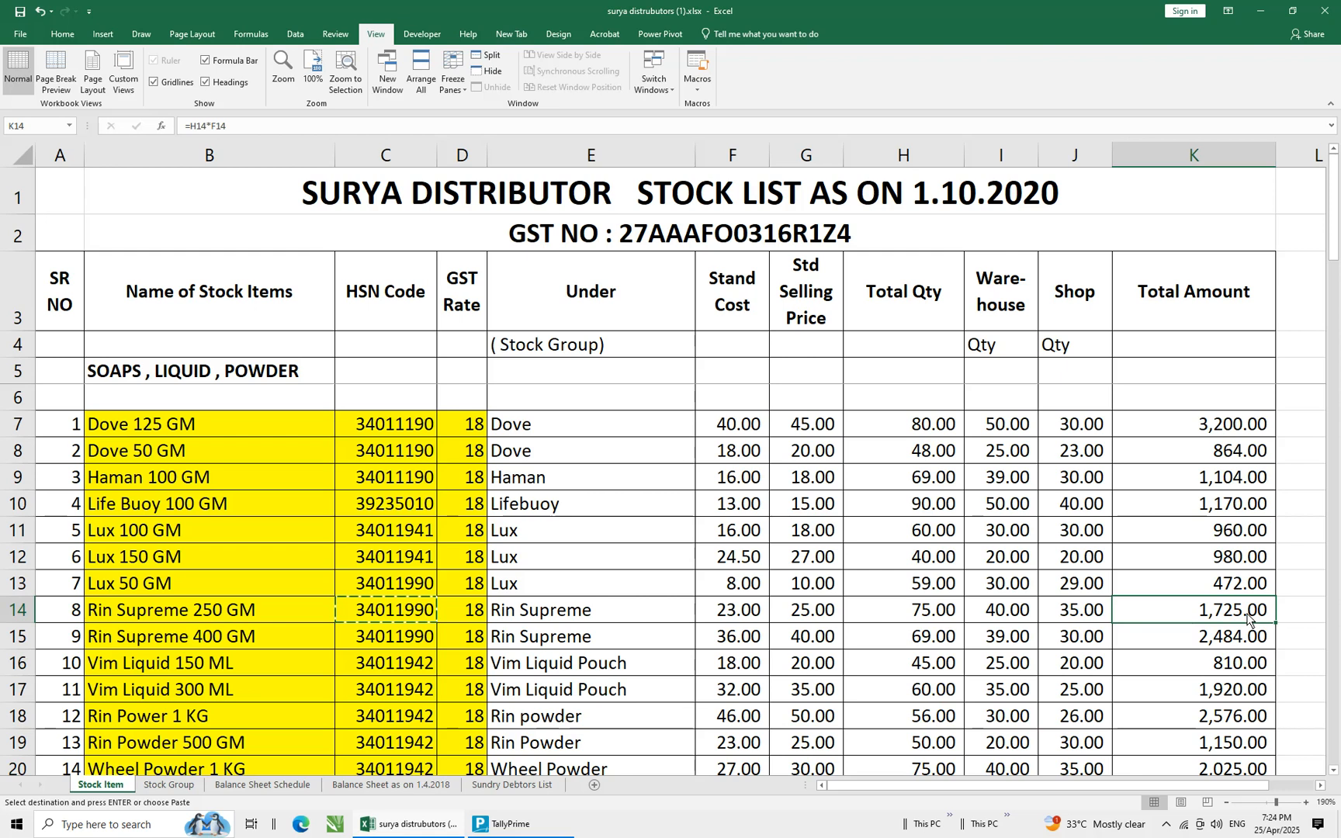
pyautogui.click(158, 646)
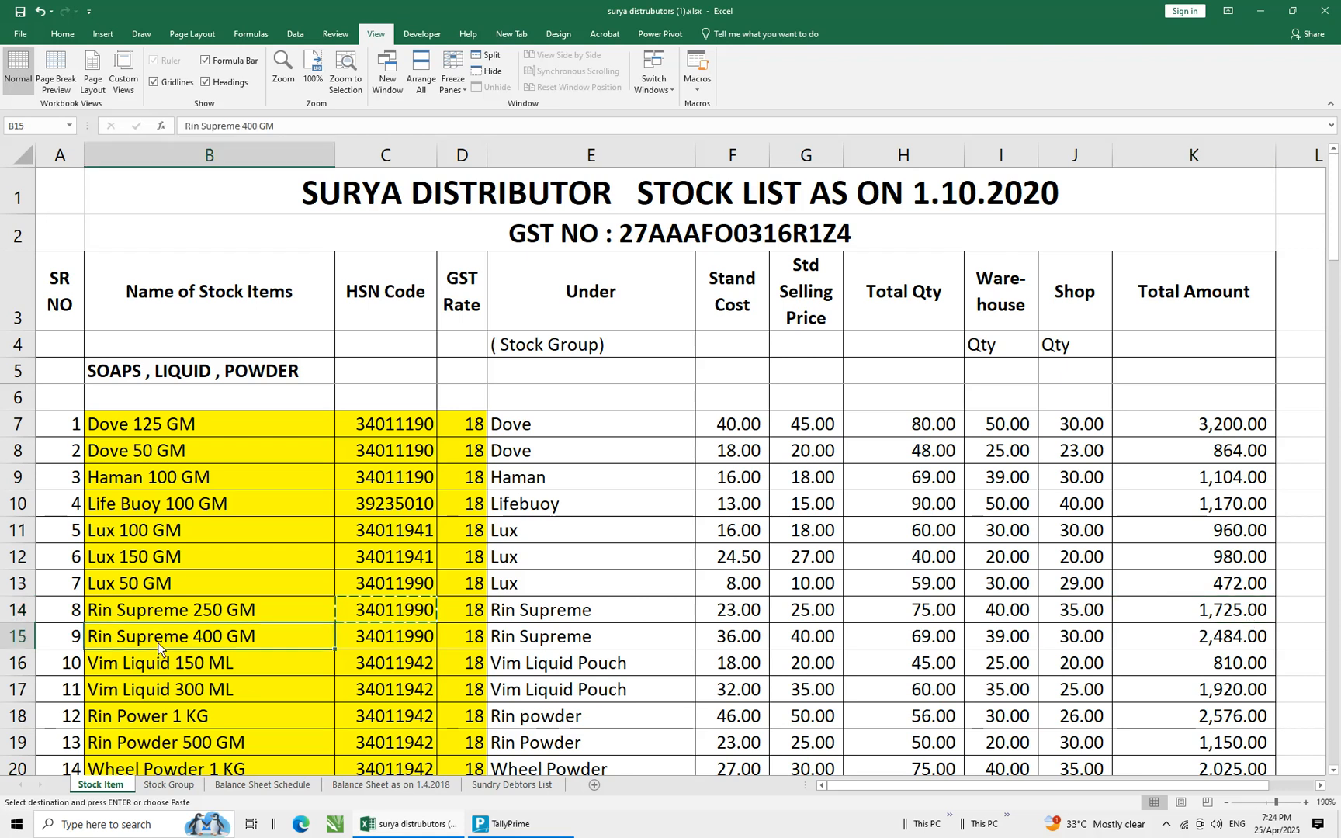
pyautogui.hotkey('alt', 'Tab')
pyautogui.hotkey('alt', 'Tab')
pyautogui.hotkey('ctrl', 'c')
pyautogui.hotkey('alt', 'Tab')
pyautogui.hotkey('ctrl', 'v')
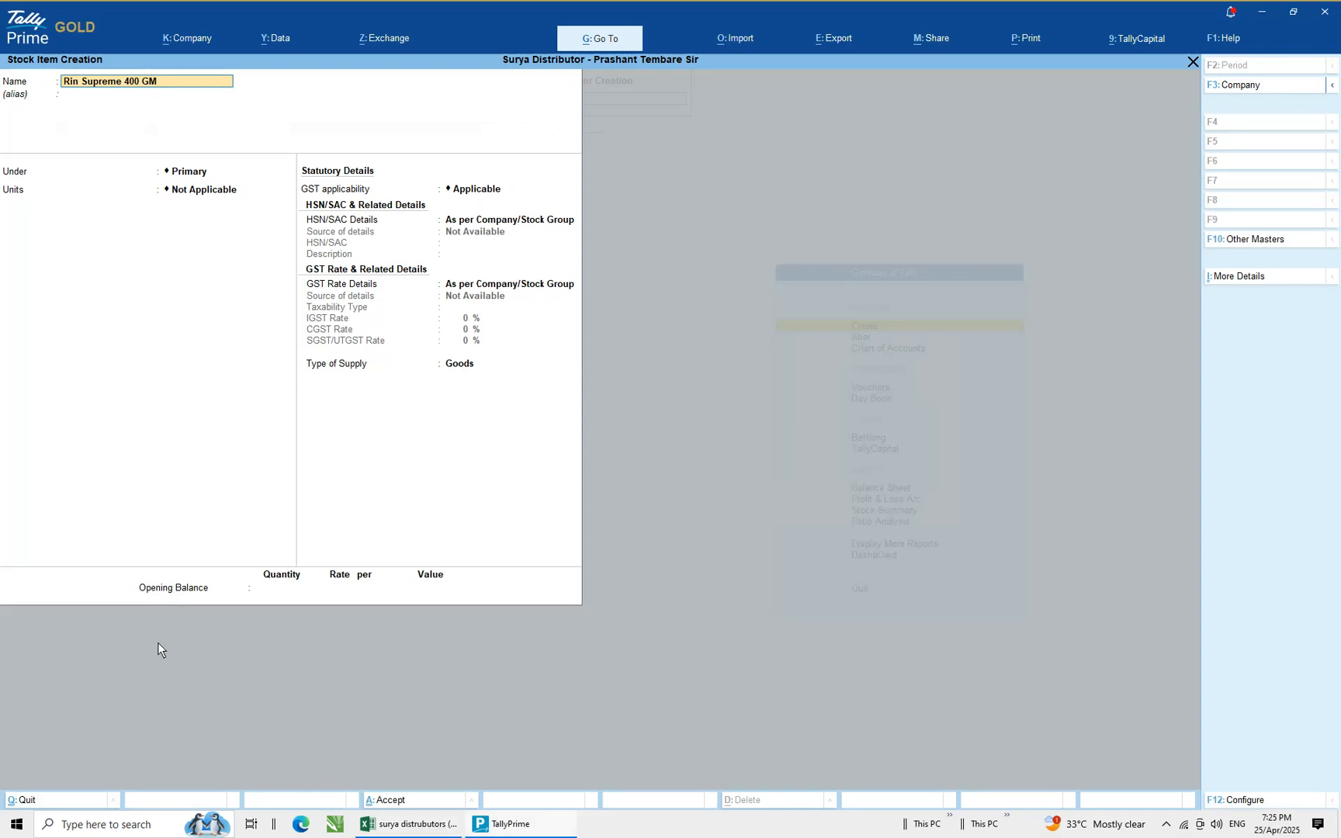
# Place the item under the Rin Supreme group with unit NOS and turn on standard rates
pyautogui.press('Return')
pyautogui.press('Return')
pyautogui.write('Ri')
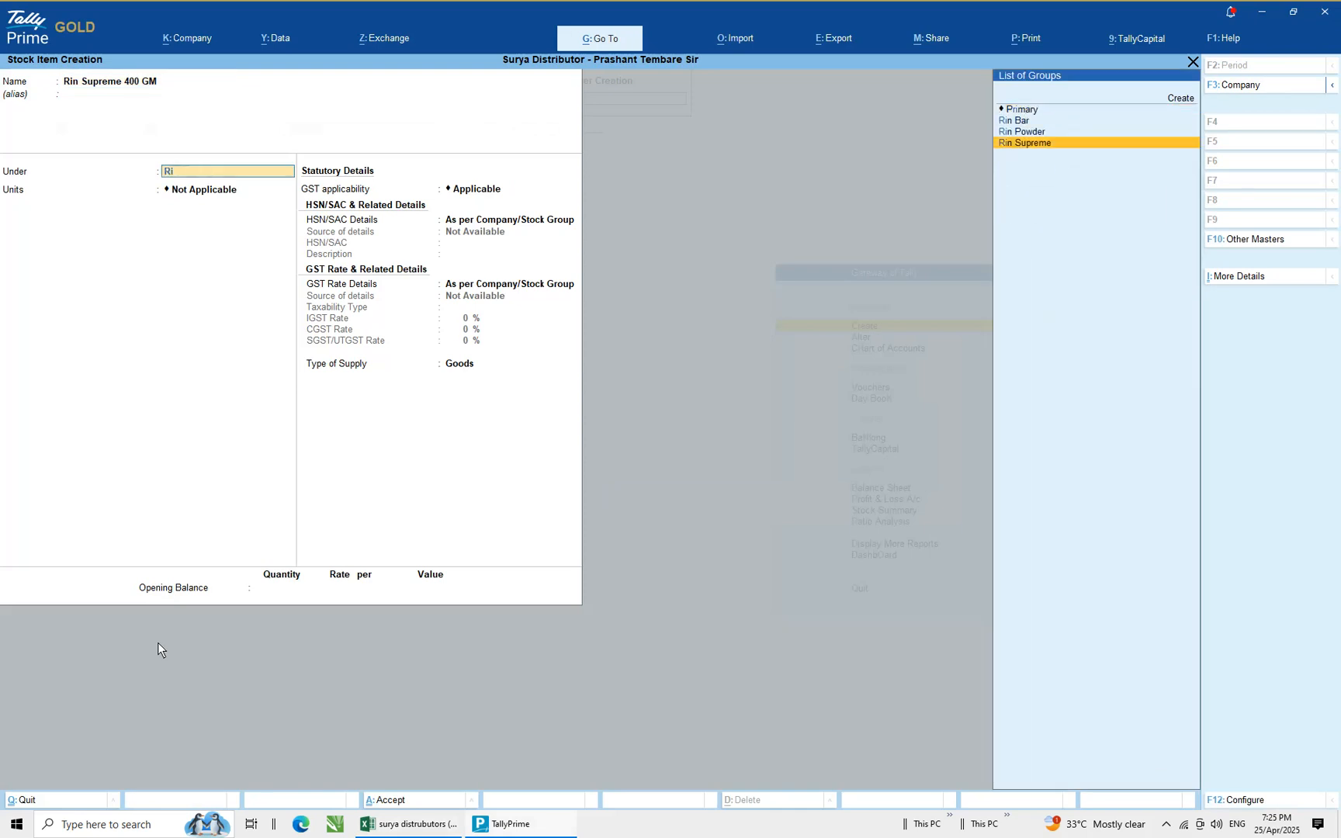
pyautogui.press('Return')
pyautogui.press('Return')
pyautogui.write('yes')
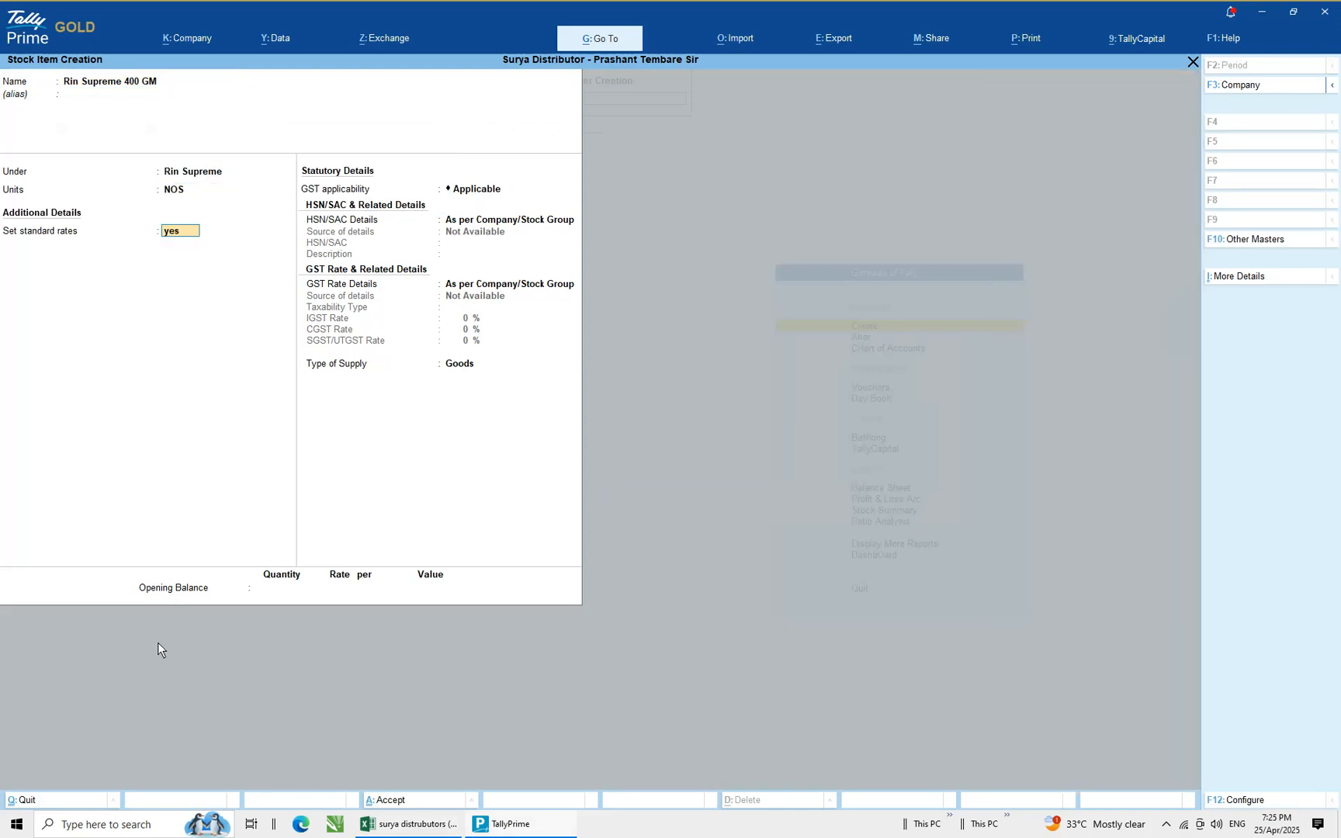
pyautogui.press('Return')
pyautogui.press('Return')
# Set standard rates from 1-Oct-20: standard cost 36 and standard selling price 40 per NOS
pyautogui.hotkey('alt', 'Tab')
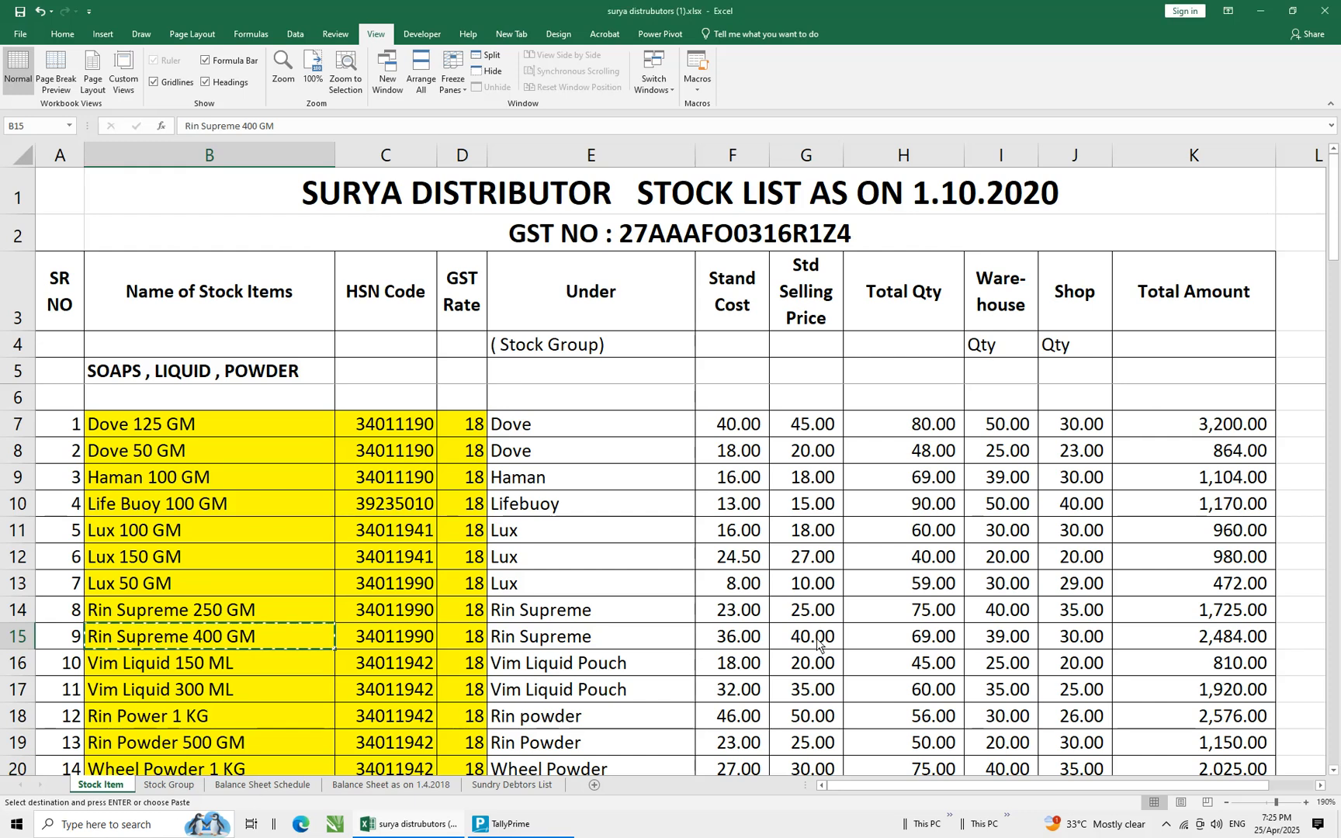
pyautogui.hotkey('alt', 'Tab')
pyautogui.press('Return')
pyautogui.press('Return')
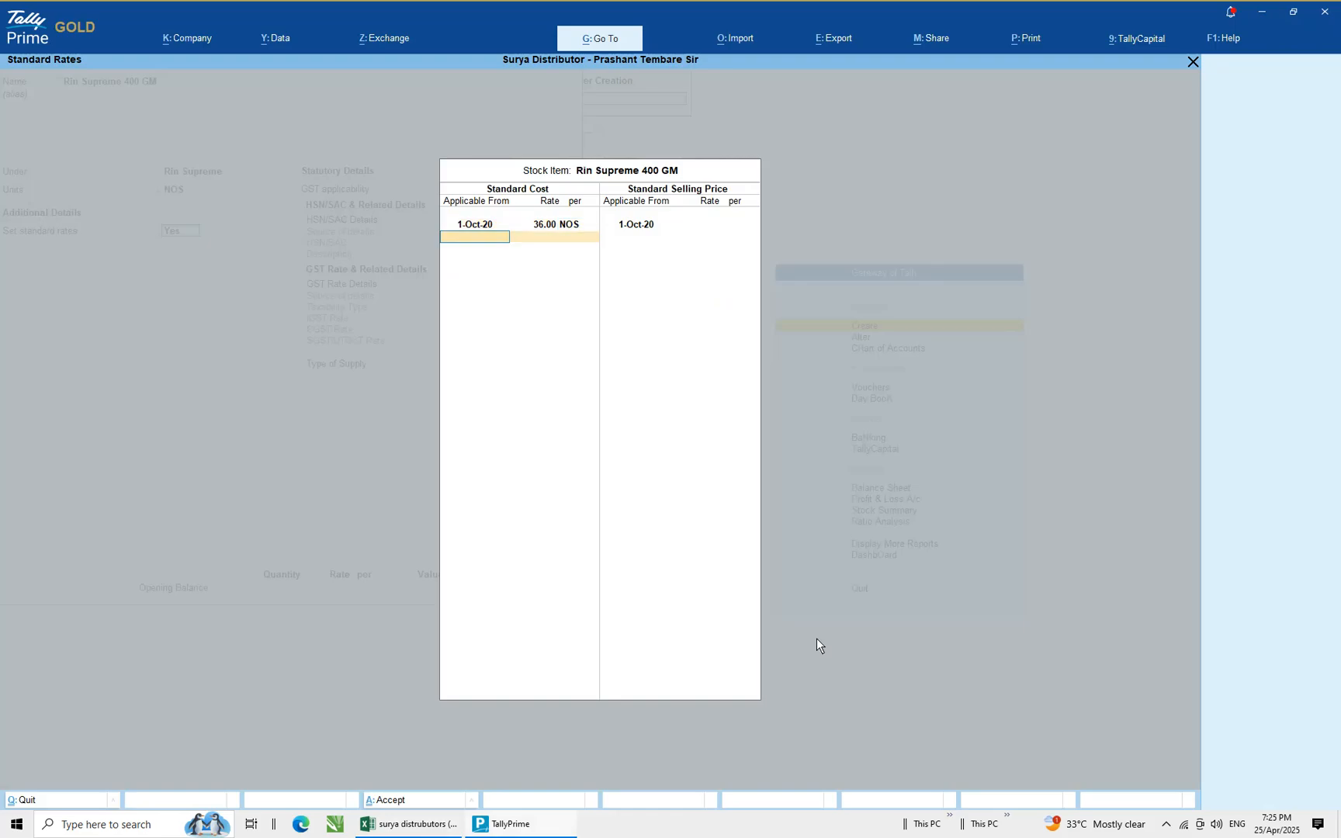
pyautogui.press('Return')
pyautogui.press('Return')
pyautogui.write('40')
pyautogui.press('Return')
pyautogui.press('Return')
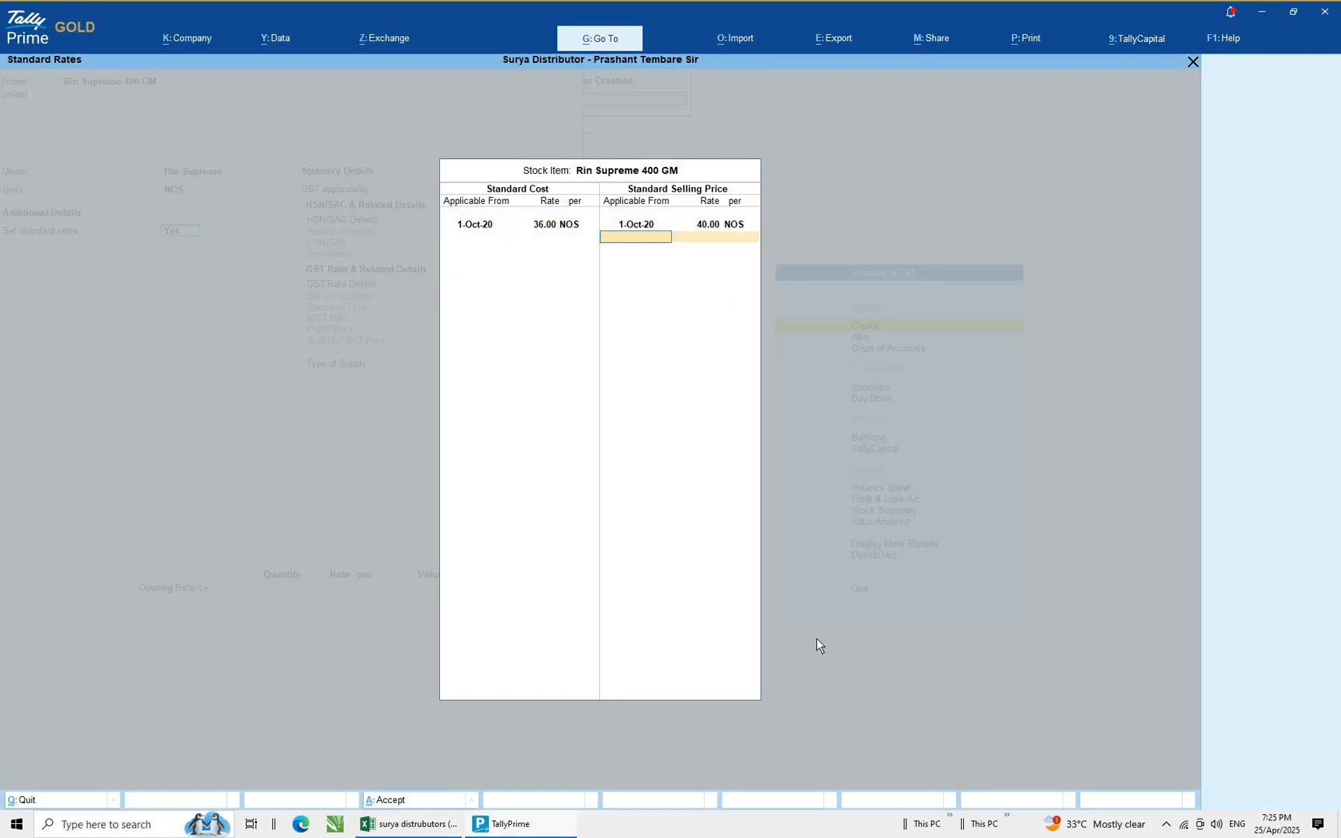
pyautogui.press('Return')
# Choose to specify HSN/SAC details here and paste HSN code 34011990 copied from the spreadsheet
pyautogui.press('Return')
pyautogui.press('Down')
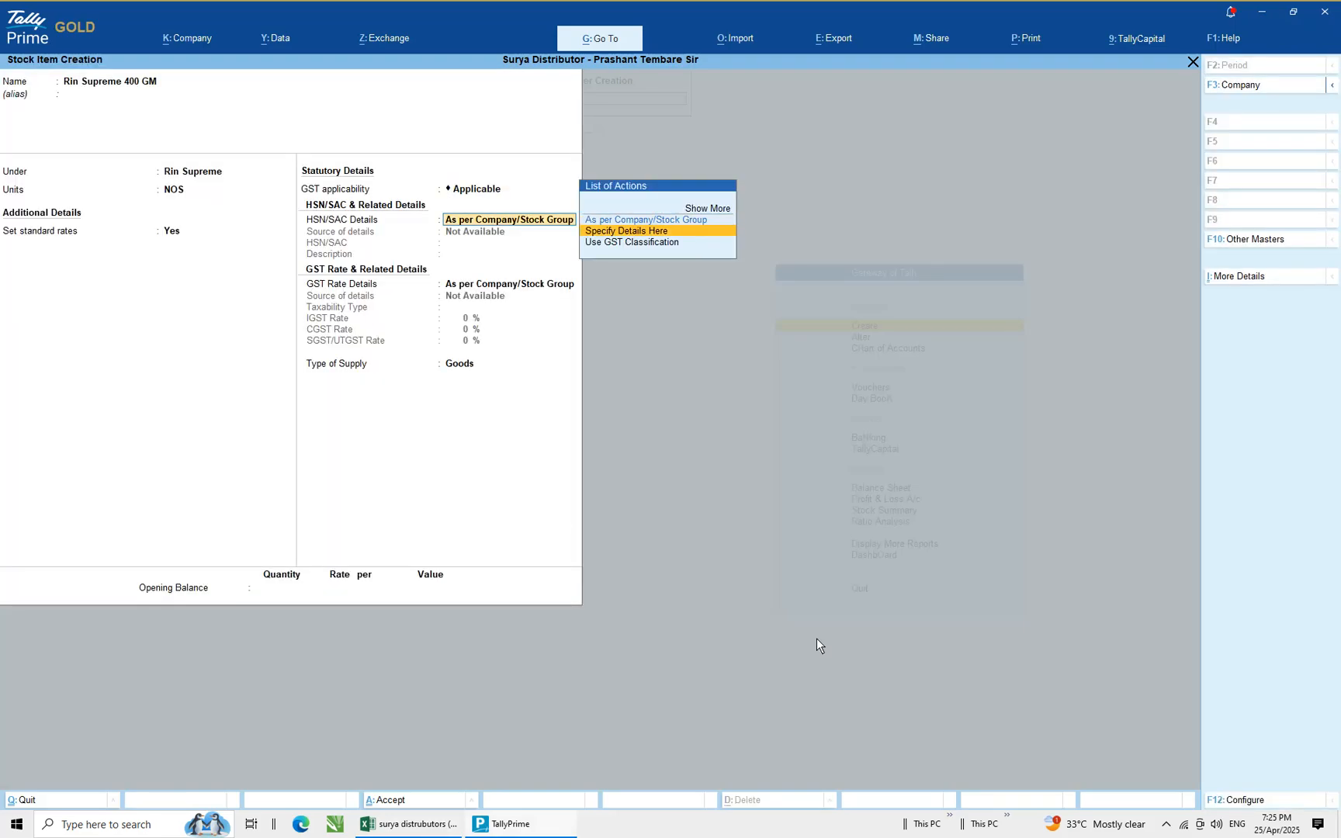
pyautogui.press('Return')
pyautogui.hotkey('alt', 'Tab')
pyautogui.press('Right')
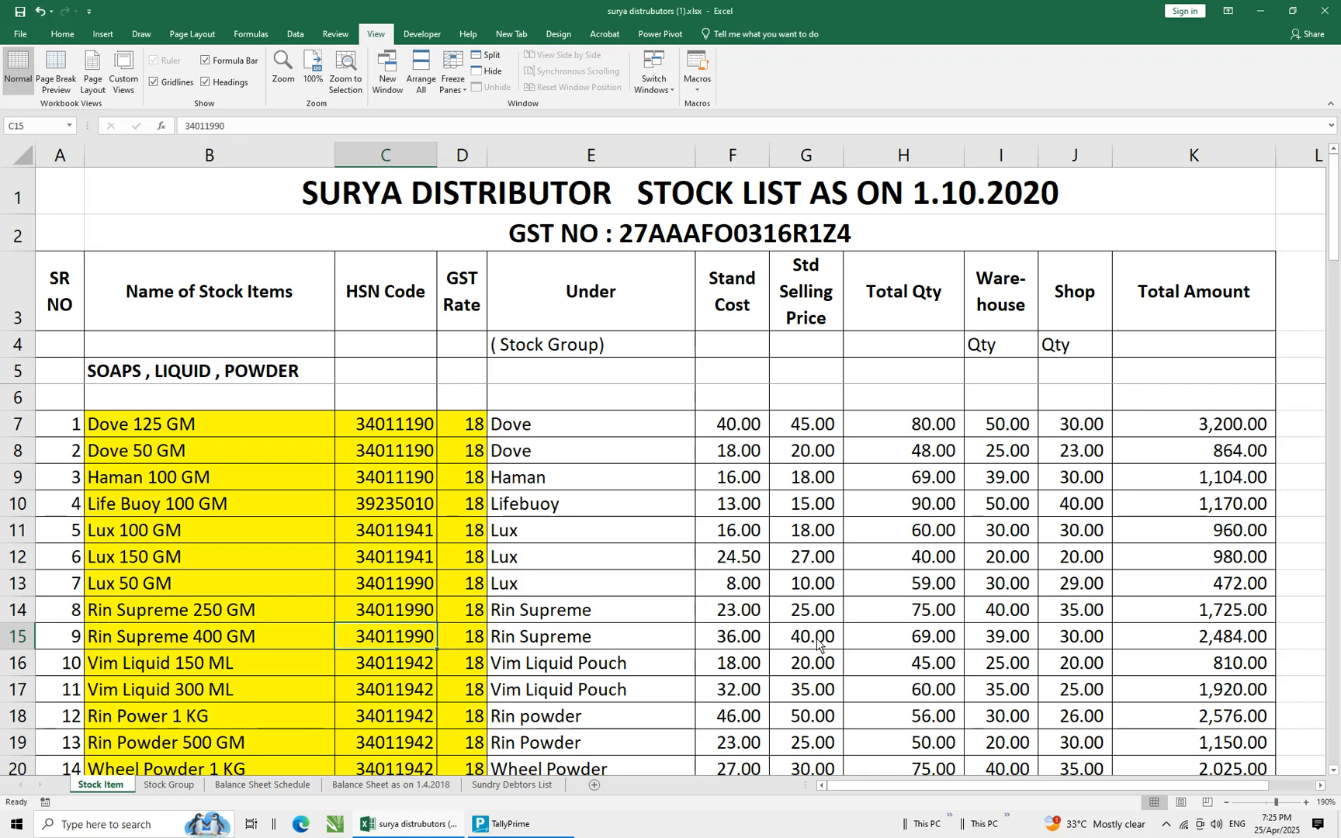
pyautogui.hotkey('ctrl', 'c')
pyautogui.hotkey('alt', 'Tab')
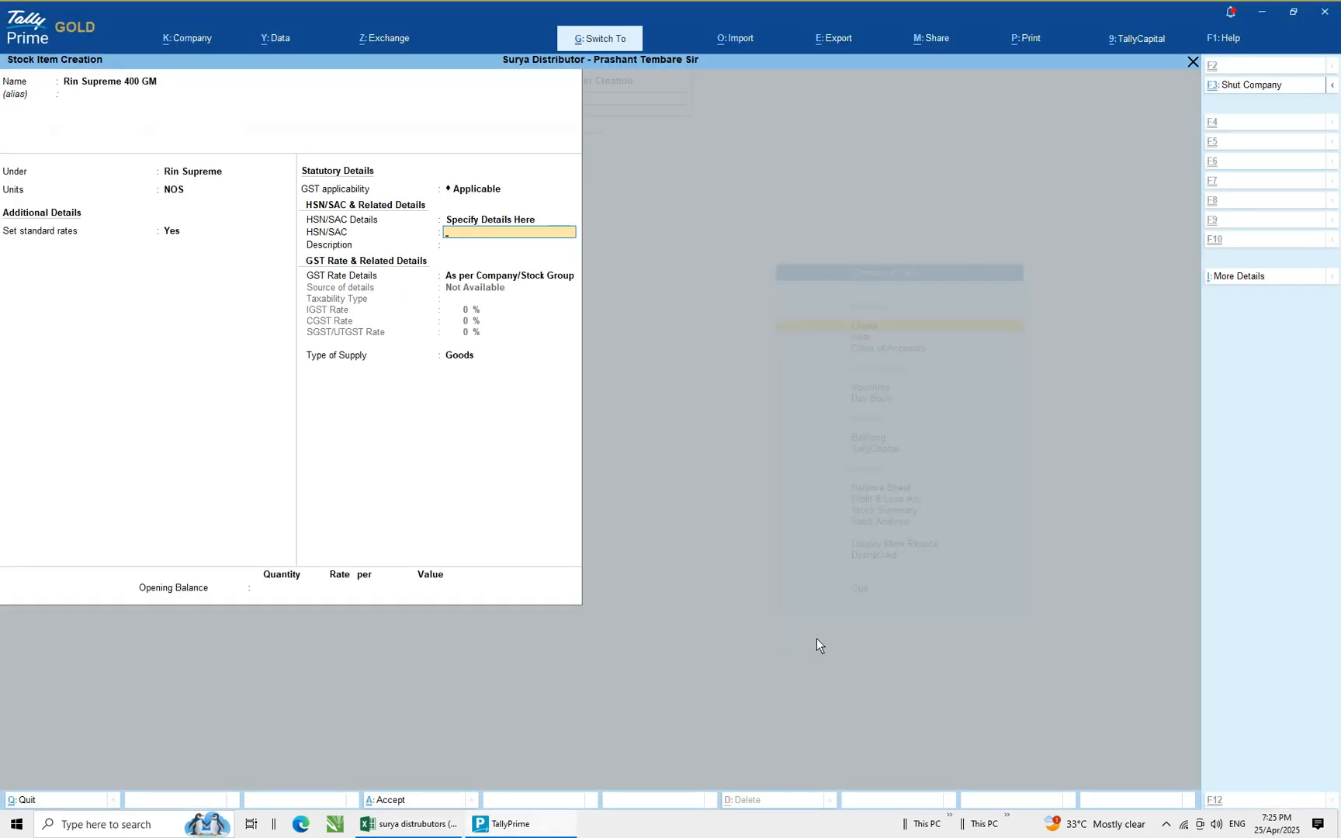
pyautogui.hotkey('ctrl', 'v')
pyautogui.press('Return')
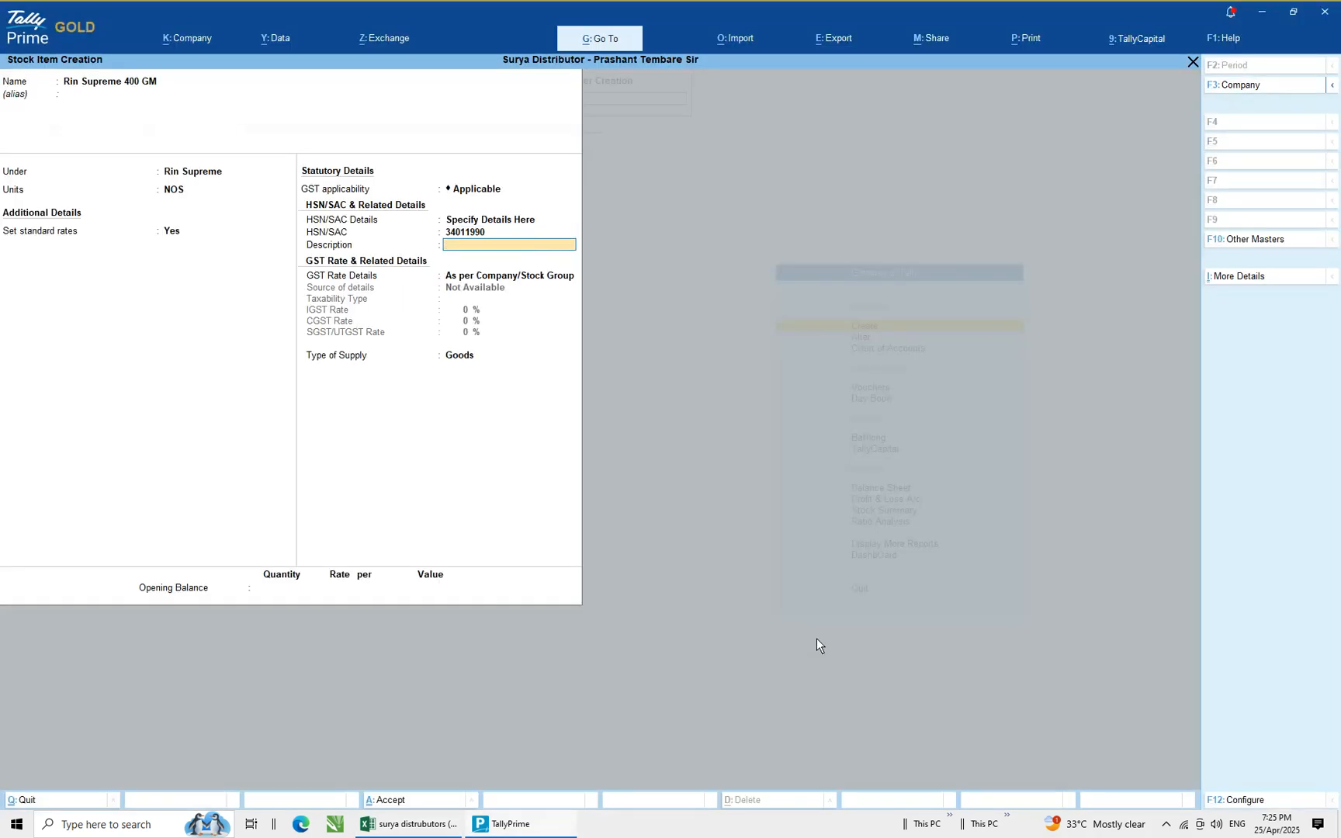
# Enter Rin Supreme 400 GM as the HSN description
pyautogui.write('Rin Supreme 400 GM')
pyautogui.press('Return')
# Specify GST rate details here as taxable with an IGST rate of 18% and supply type Goods
pyautogui.press('Return')
pyautogui.press('BackSpace')
pyautogui.press('Down')
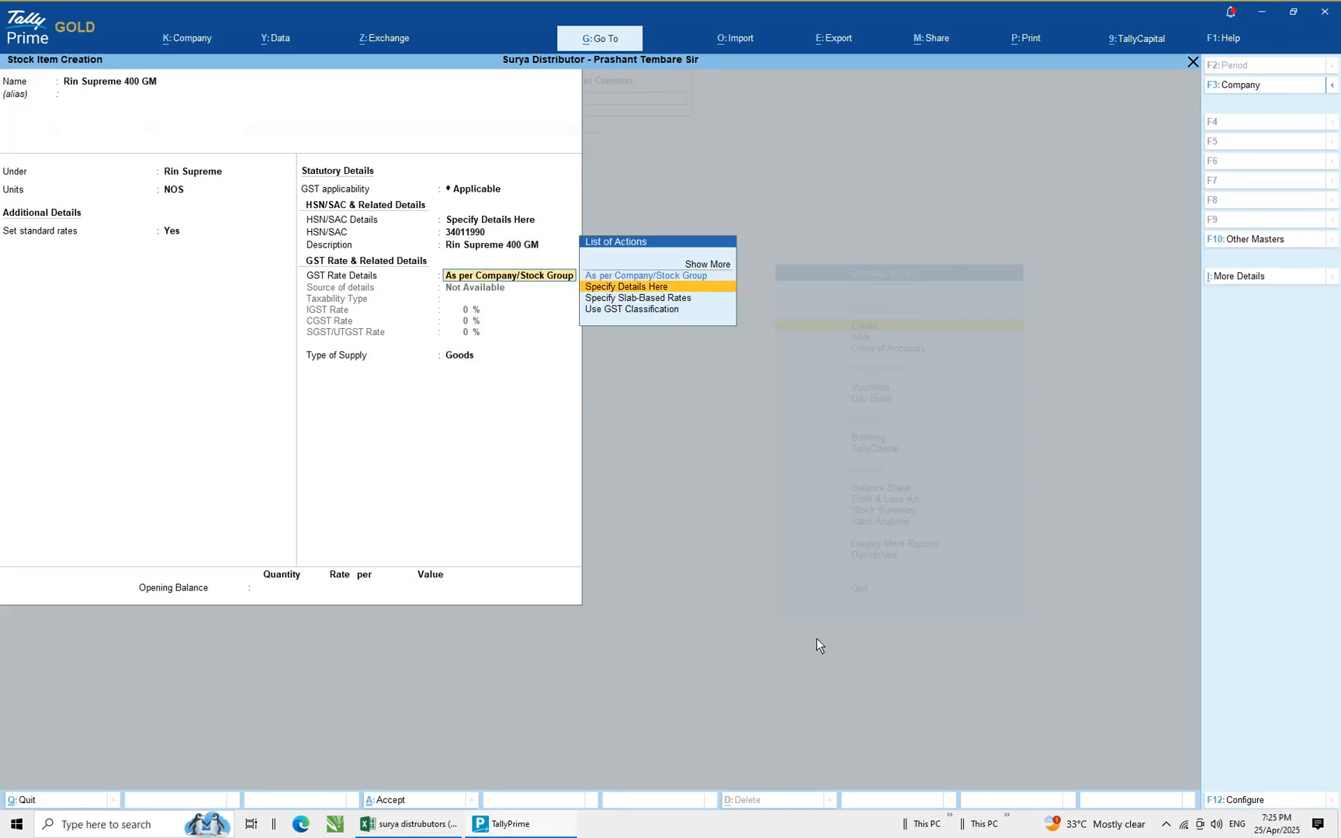
pyautogui.press('Return')
pyautogui.press('Return')
pyautogui.write('1')
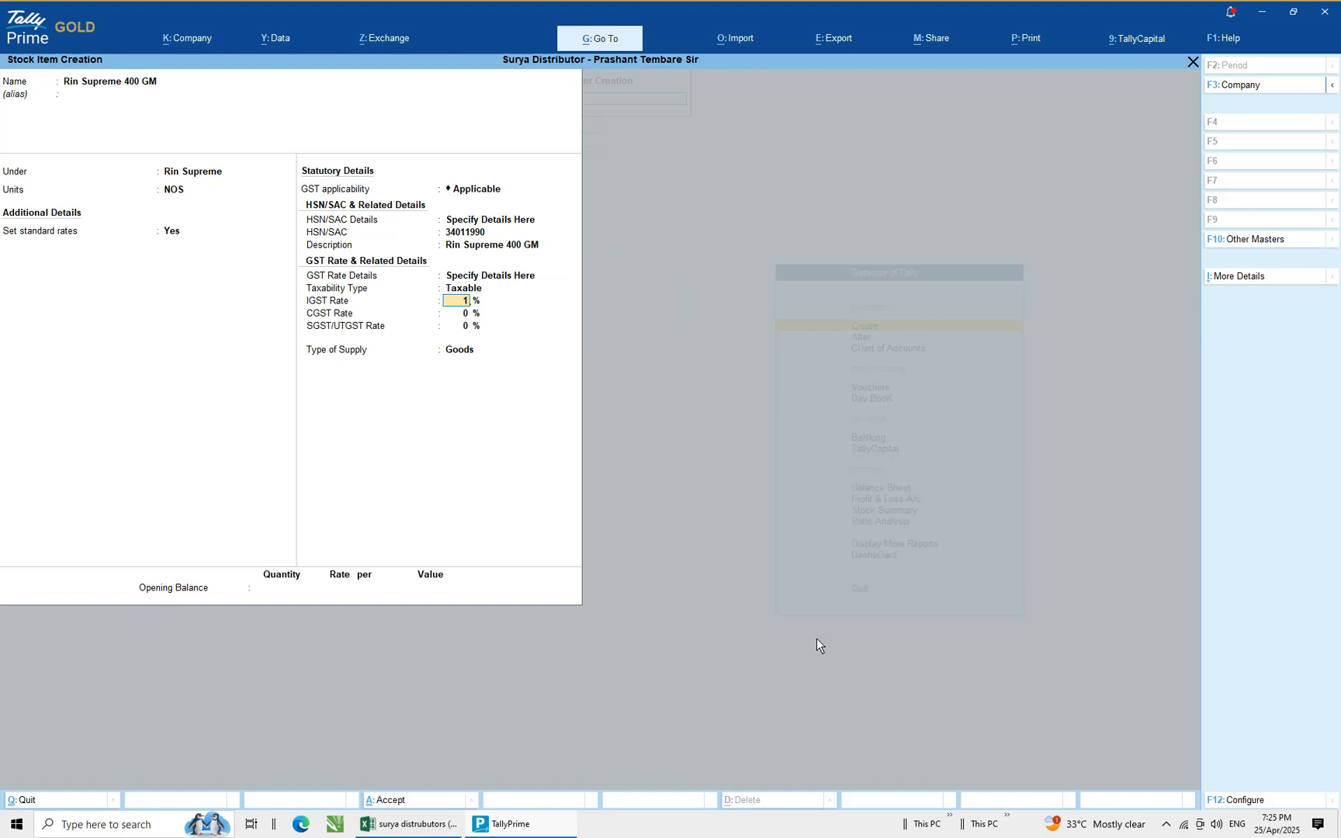
pyautogui.write('8')
pyautogui.press('Return')
pyautogui.press('Return')
pyautogui.press('Return')
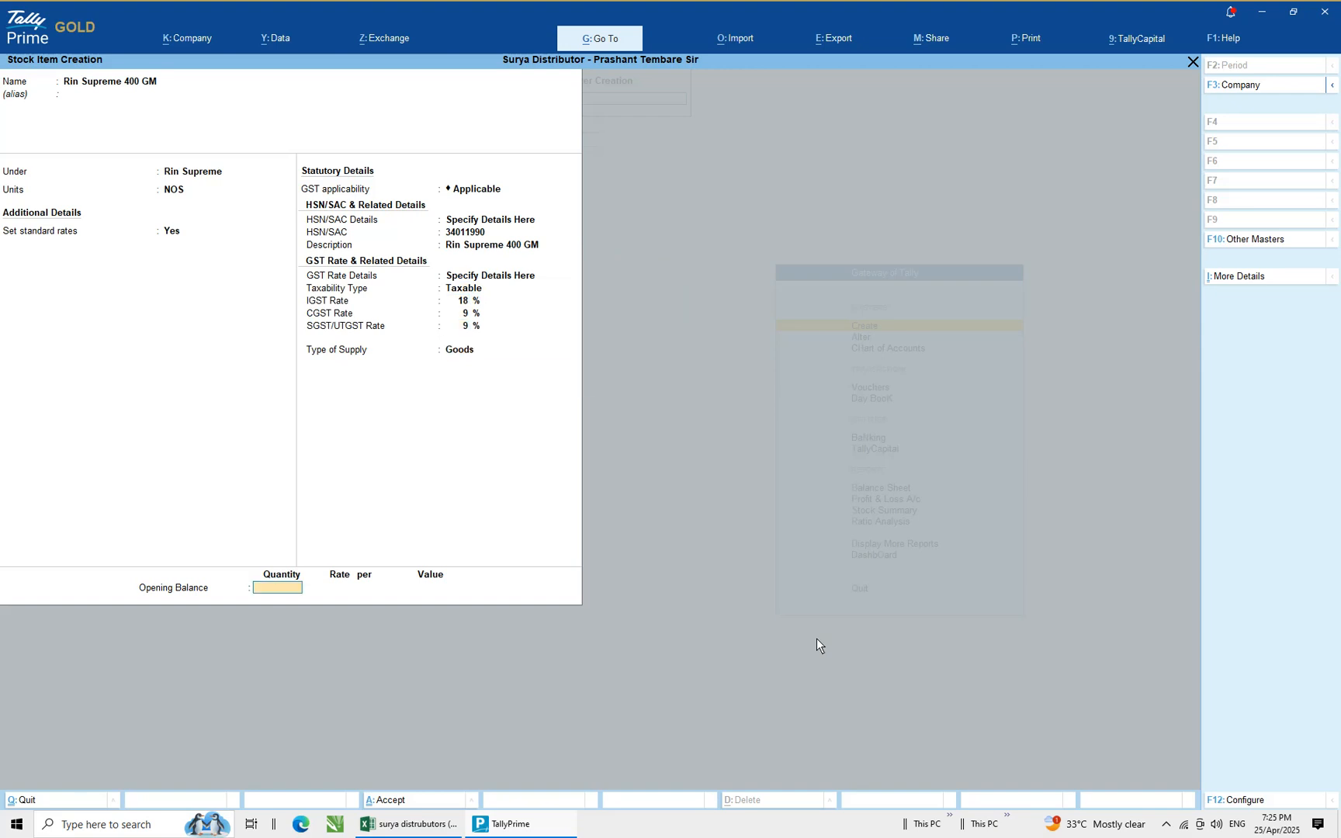
# Look up the total quantity in the spreadsheet and enter 69 as the opening balance quantity
pyautogui.hotkey('alt', 'Tab')
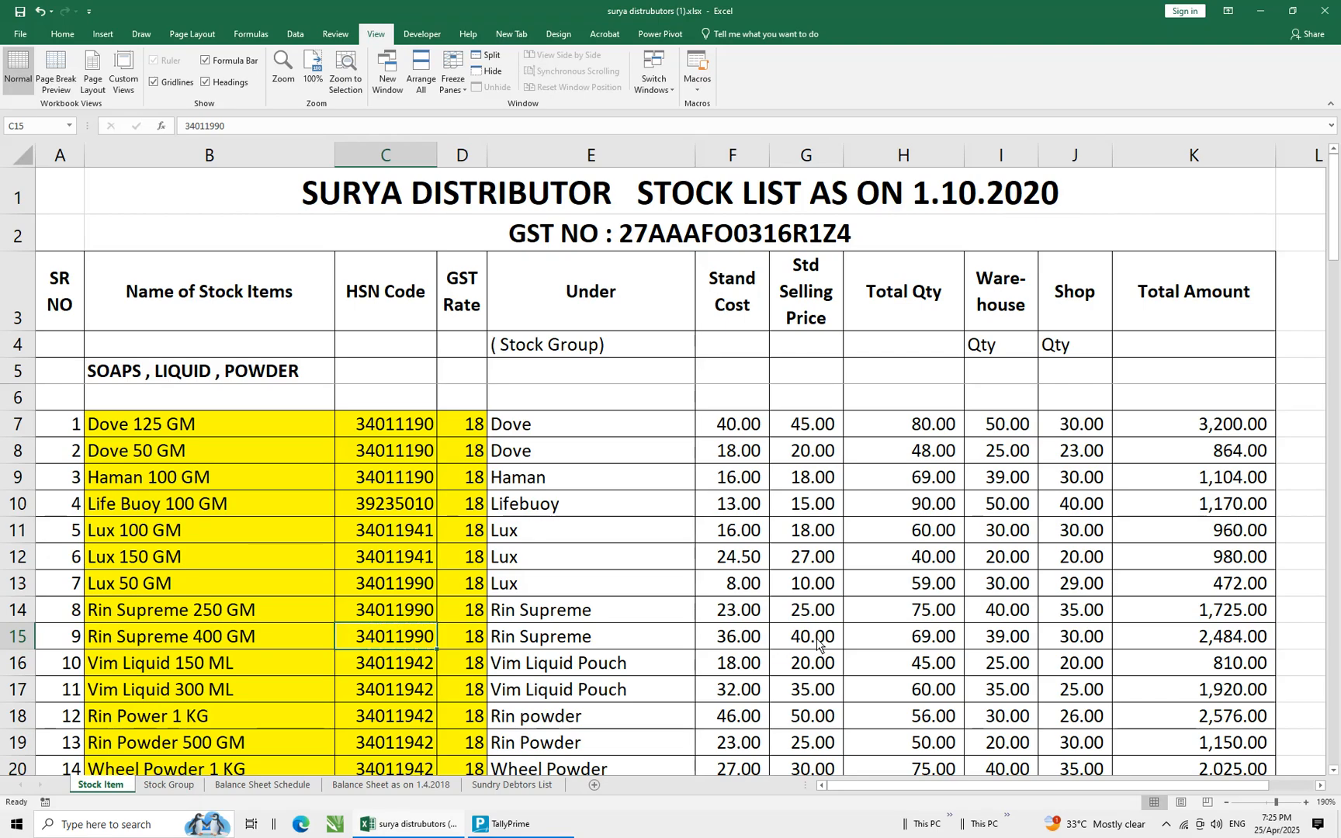
pyautogui.press('Right')
pyautogui.press('Right')
pyautogui.press('Right')
pyautogui.press('Right')
pyautogui.press('Right')
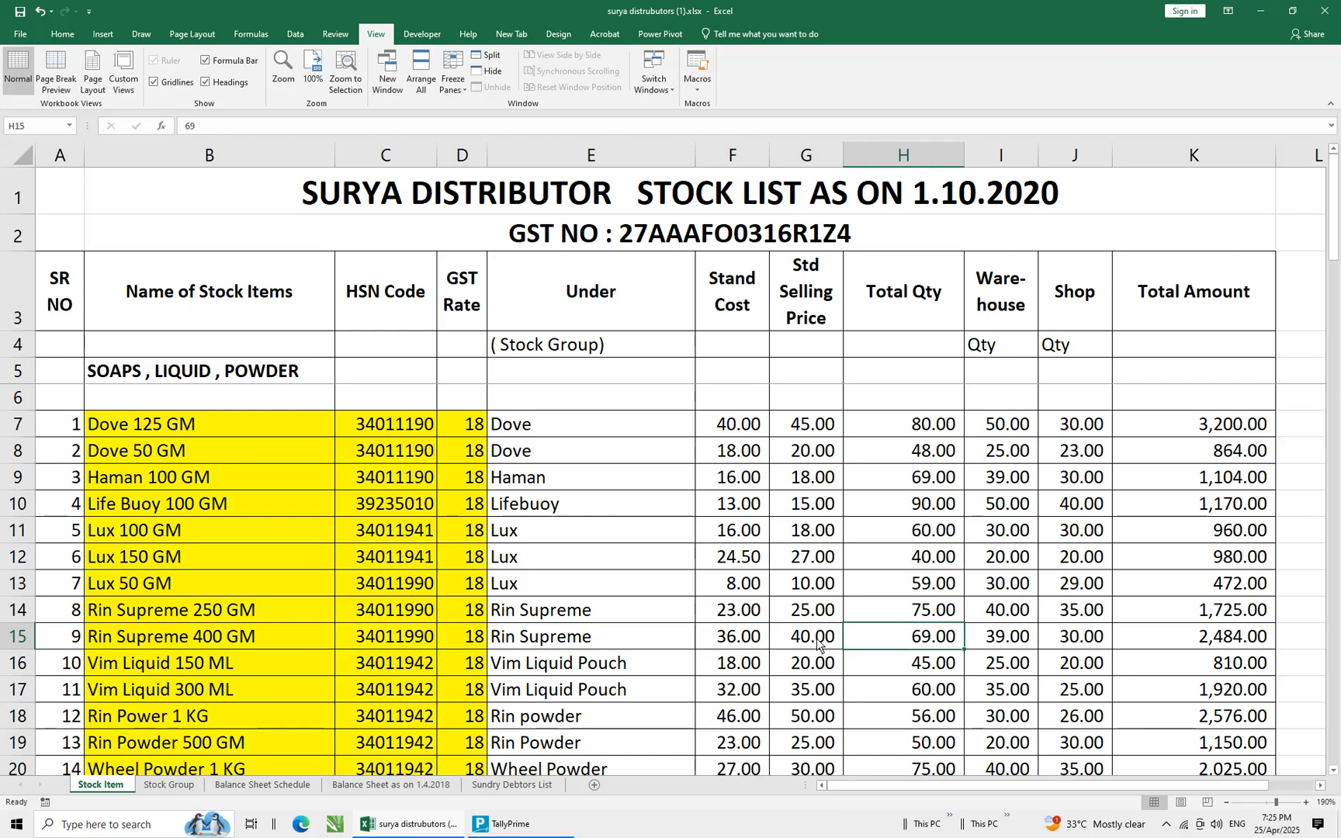
pyautogui.press('alt')
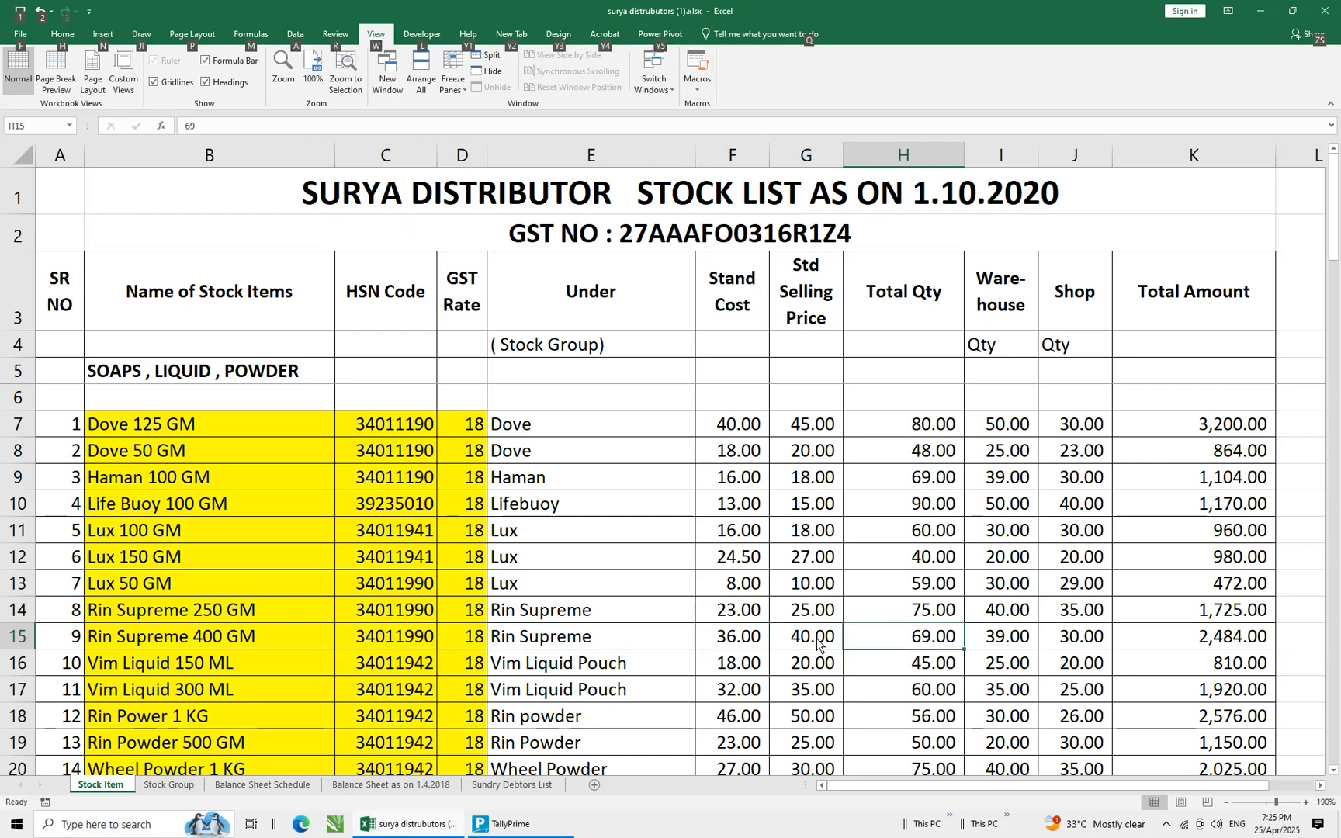
pyautogui.hotkey('alt', 'Tab')
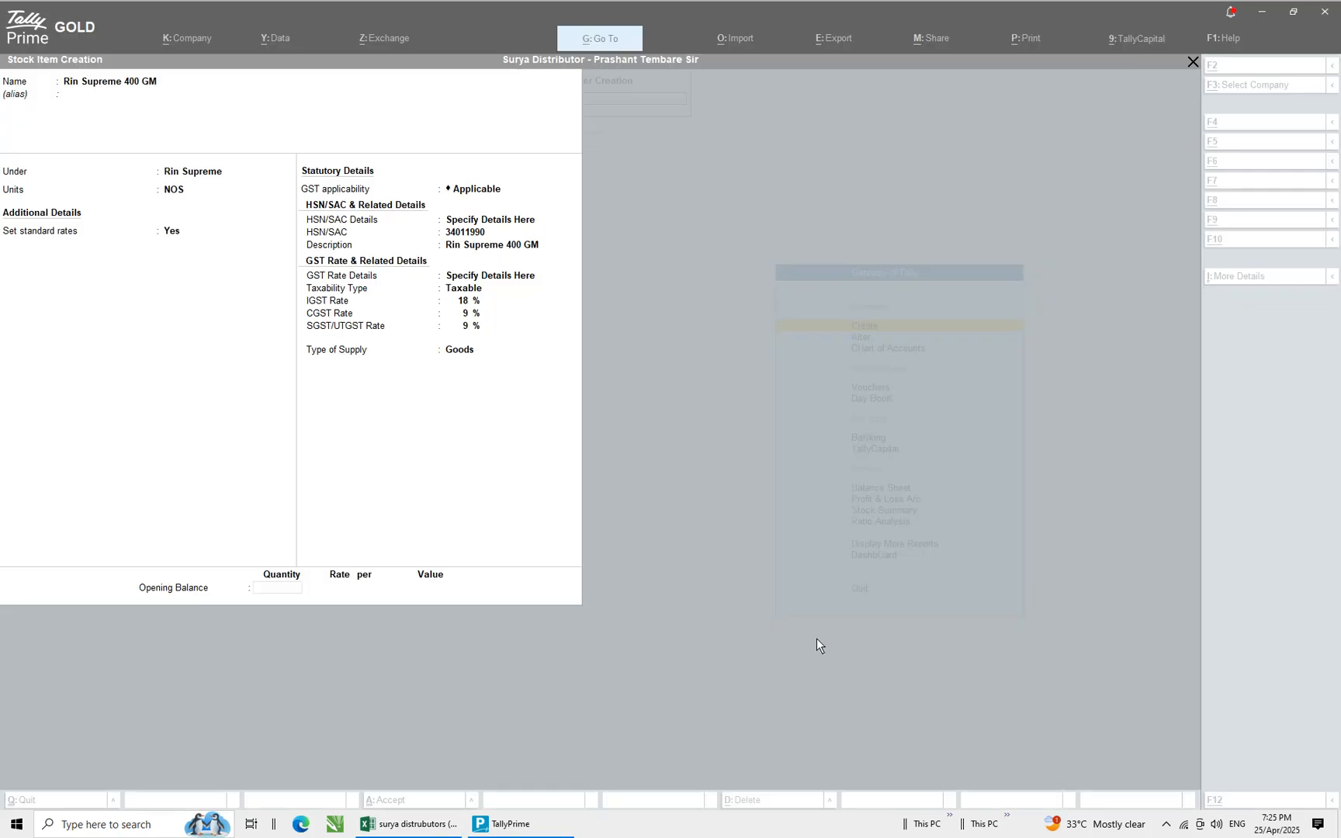
pyautogui.write('69')
pyautogui.press('Return')
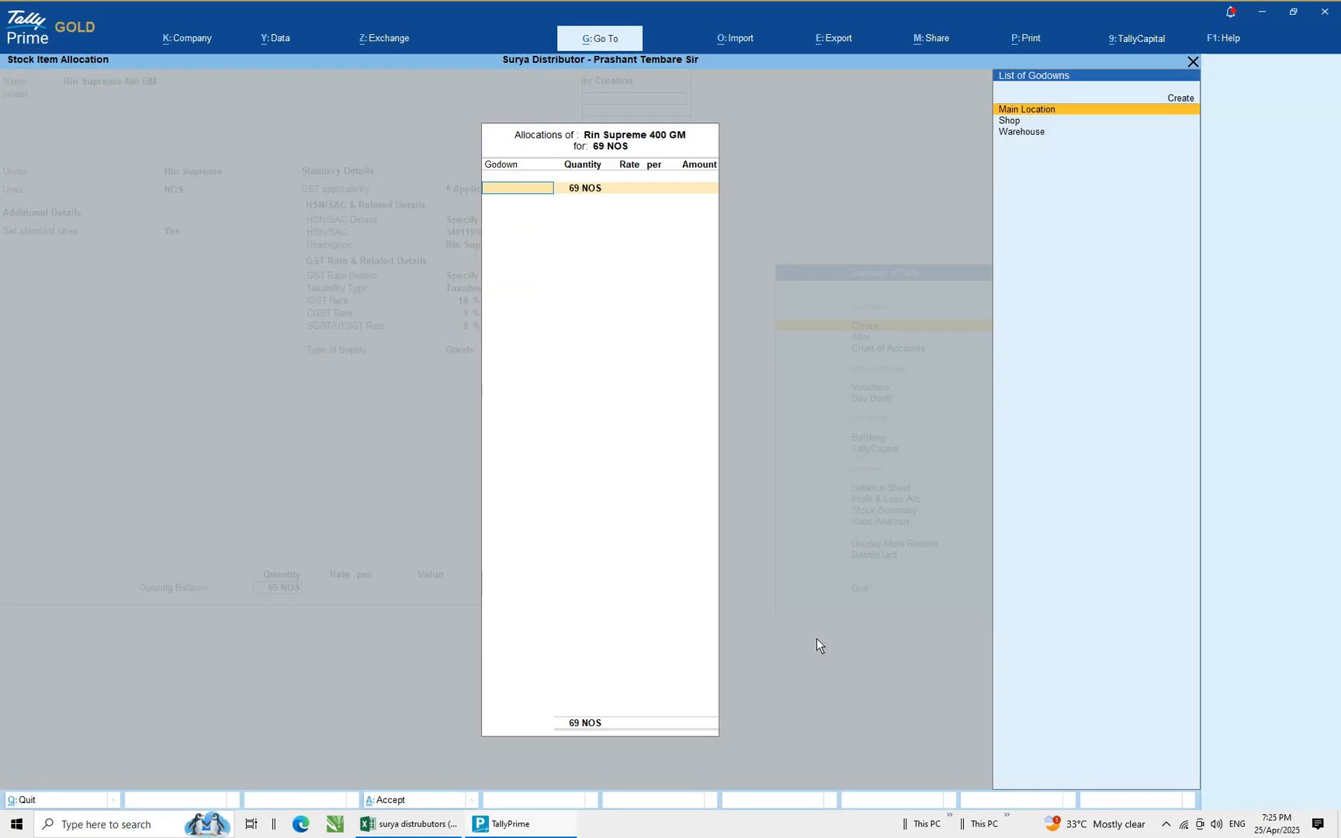
# Allocate 39 NOS of the opening stock to the Warehouse godown at a rate of 36
pyautogui.press('Down')
pyautogui.press('Down')
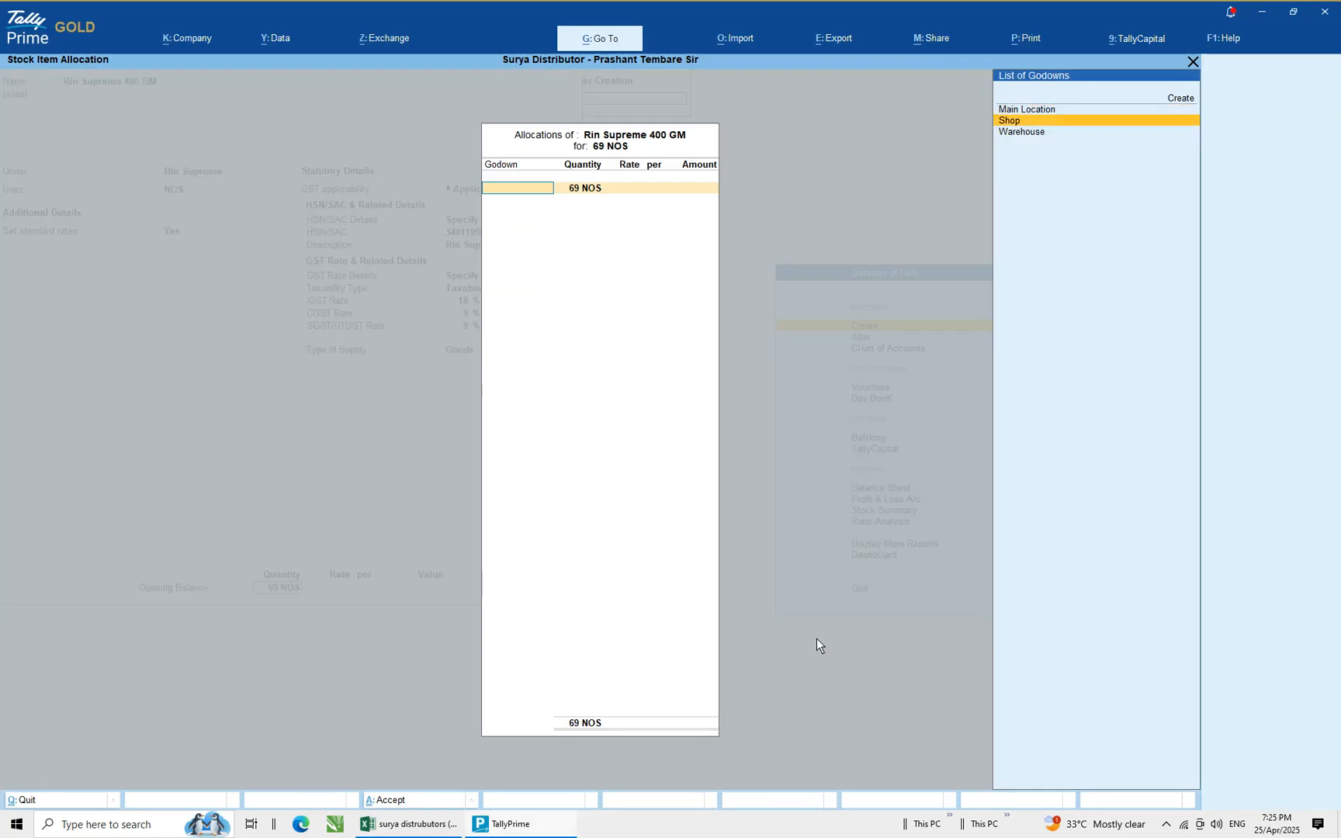
pyautogui.press('Return')
pyautogui.hotkey('alt', 'Tab')
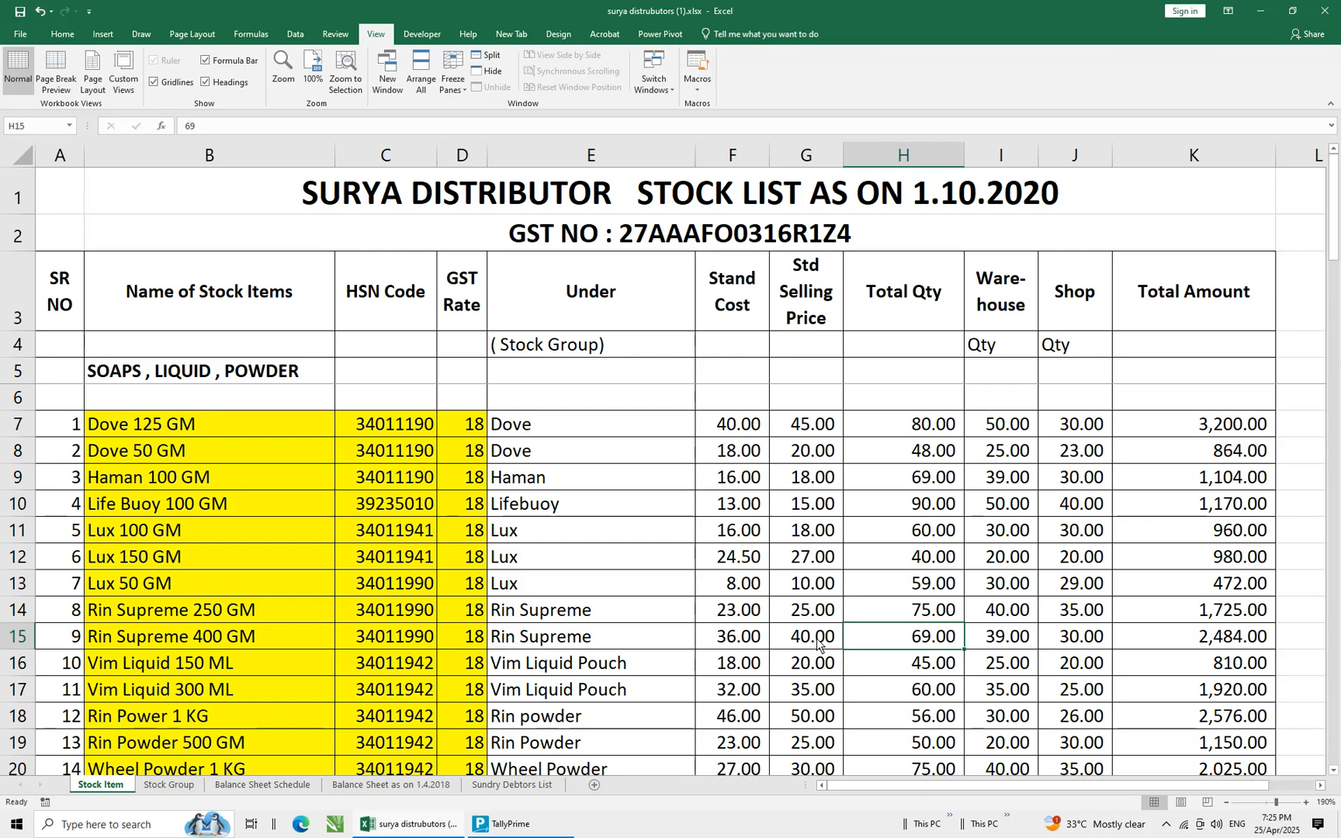
pyautogui.press('Right')
pyautogui.hotkey('alt', 'Tab')
pyautogui.write('39')
pyautogui.press('Return')
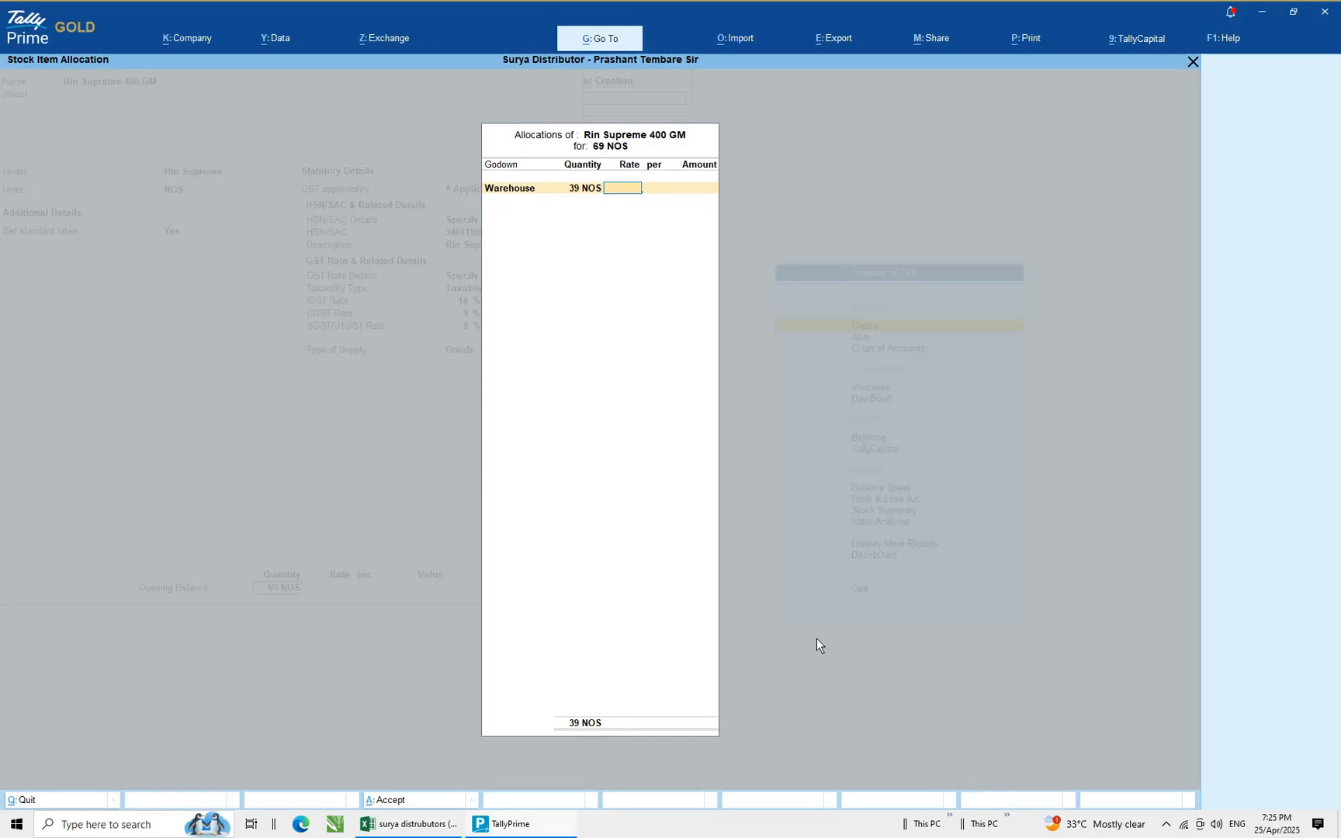
pyautogui.hotkey('alt', 'Tab')
pyautogui.hotkey('alt', 'Tab')
pyautogui.press('Return')
pyautogui.press('Return')
# Allocate the remaining 30 NOS to the Shop godown at a rate of 36 and close the allocation
pyautogui.press('Down')
pyautogui.press('Return')
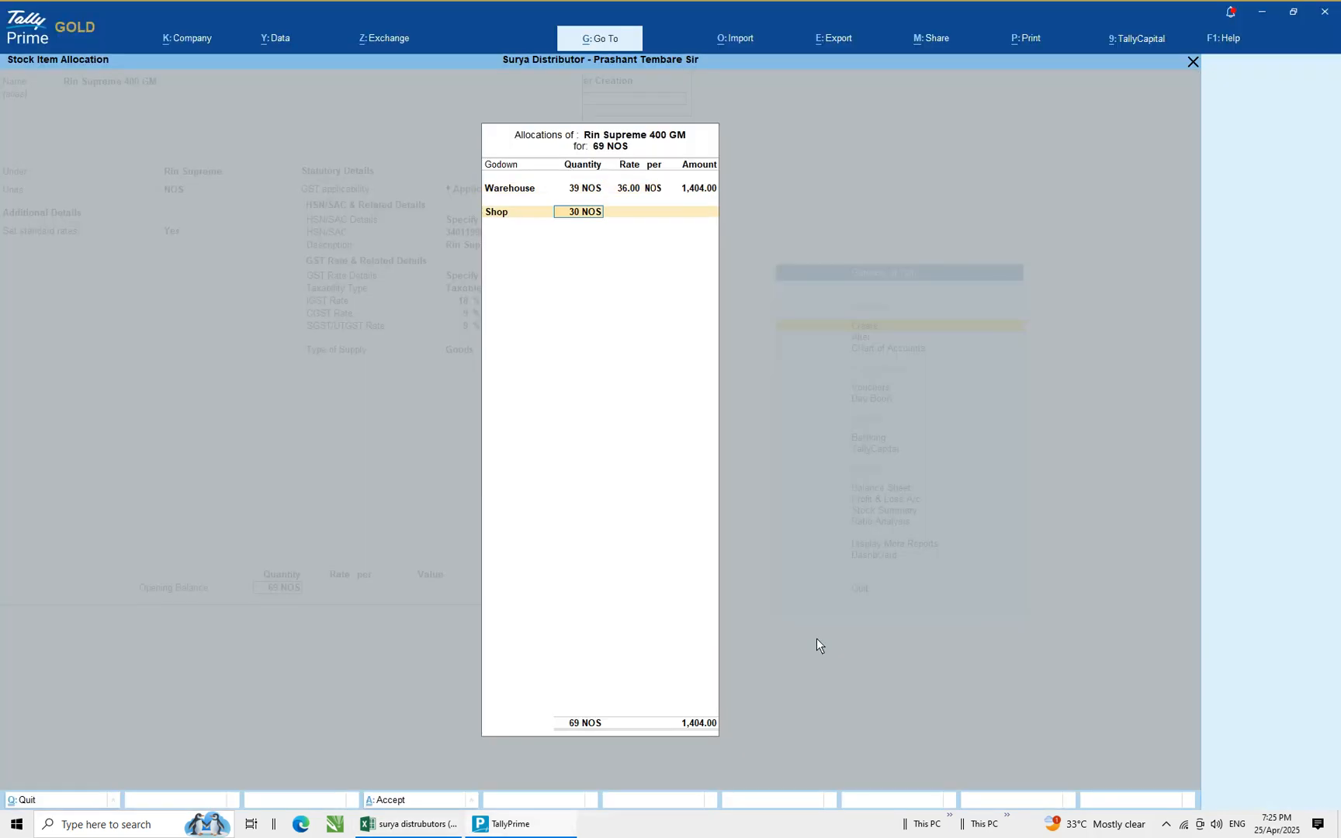
pyautogui.press('Return')
pyautogui.write('36')
pyautogui.press('Return')
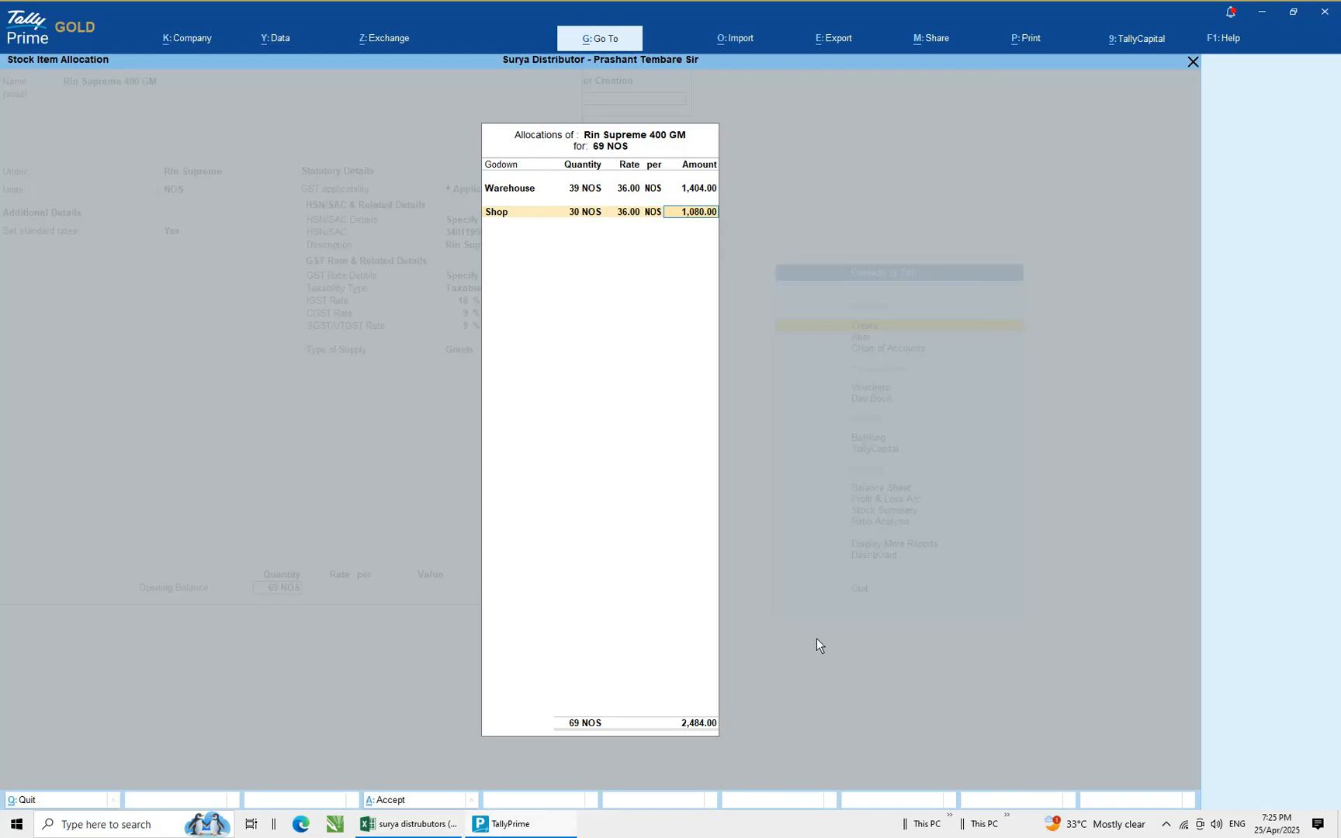
pyautogui.press('Return')
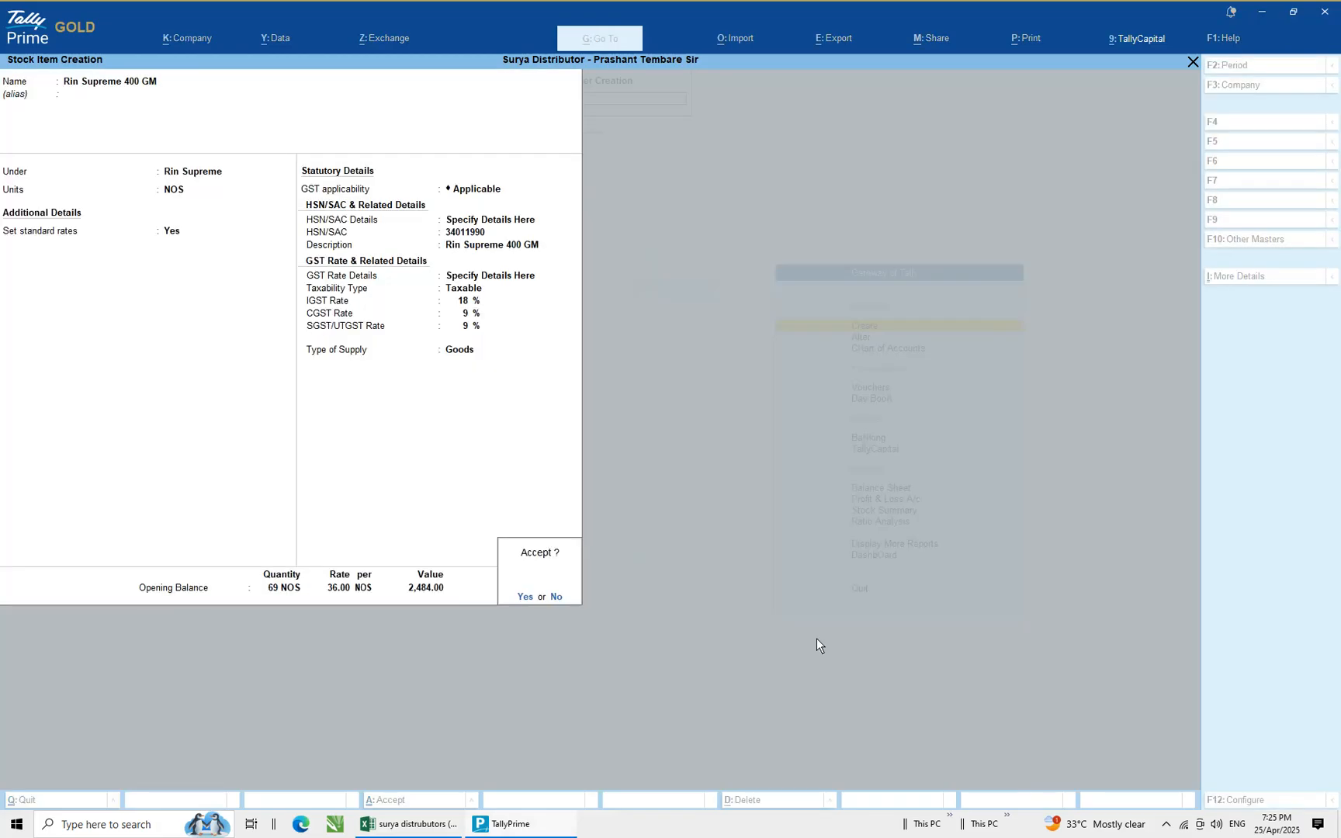
# Compare the total amount with the spreadsheet and save the Rin Supreme 400 GM stock item
pyautogui.hotkey('alt', 'Tab')
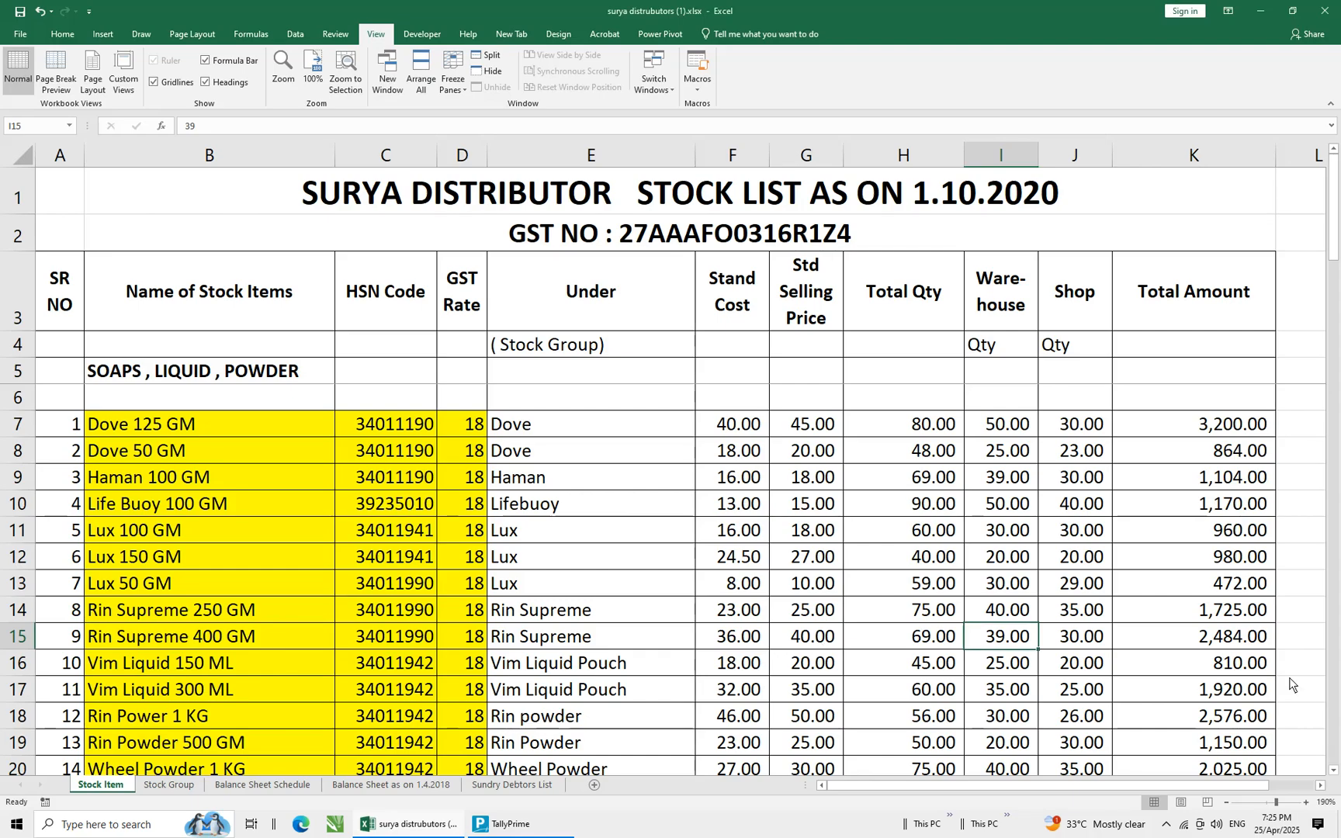
pyautogui.click(1242, 637)
pyautogui.hotkey('alt', 'Tab')
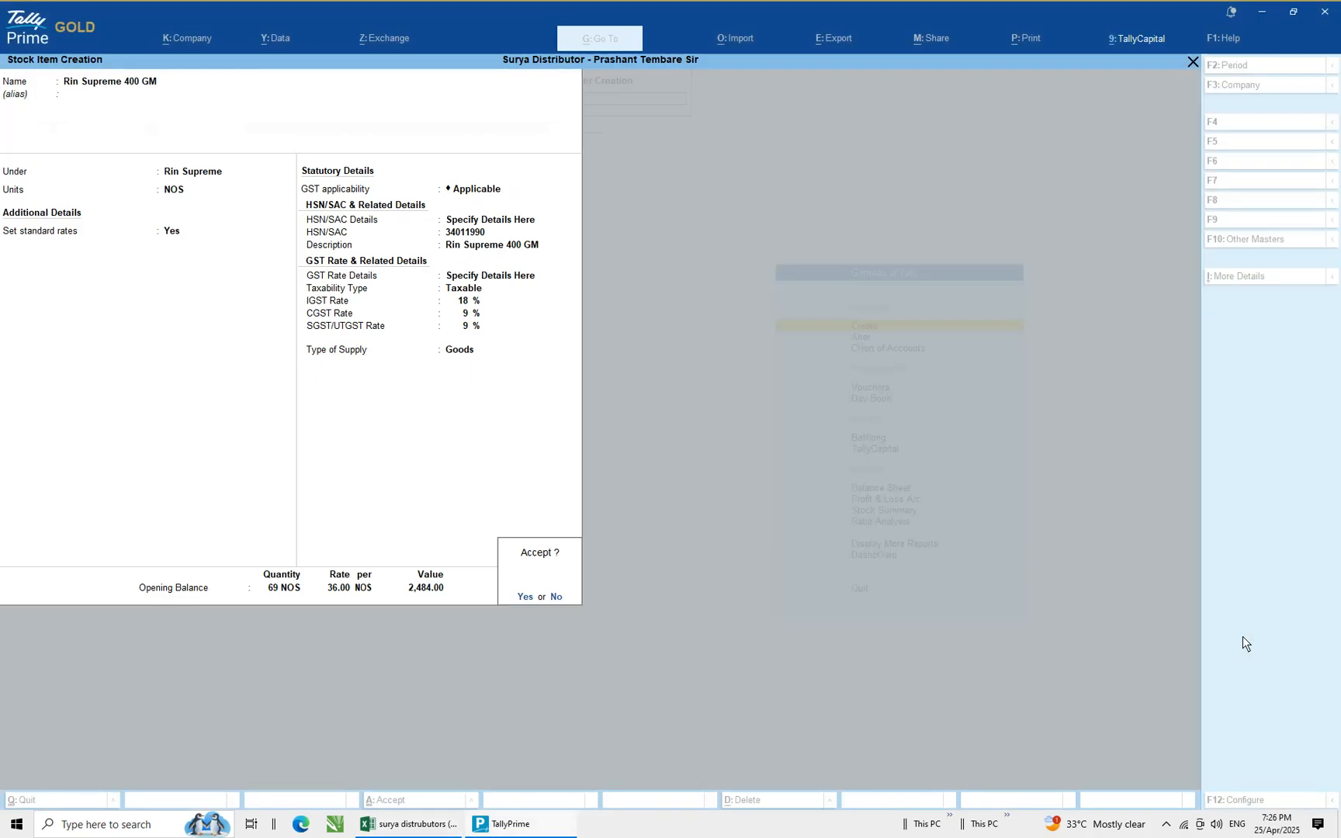
pyautogui.press('Return')
# Select the Vim Liquid 150 ML row in the spreadsheet and review the remaining stock items
pyautogui.hotkey('alt', 'Tab')
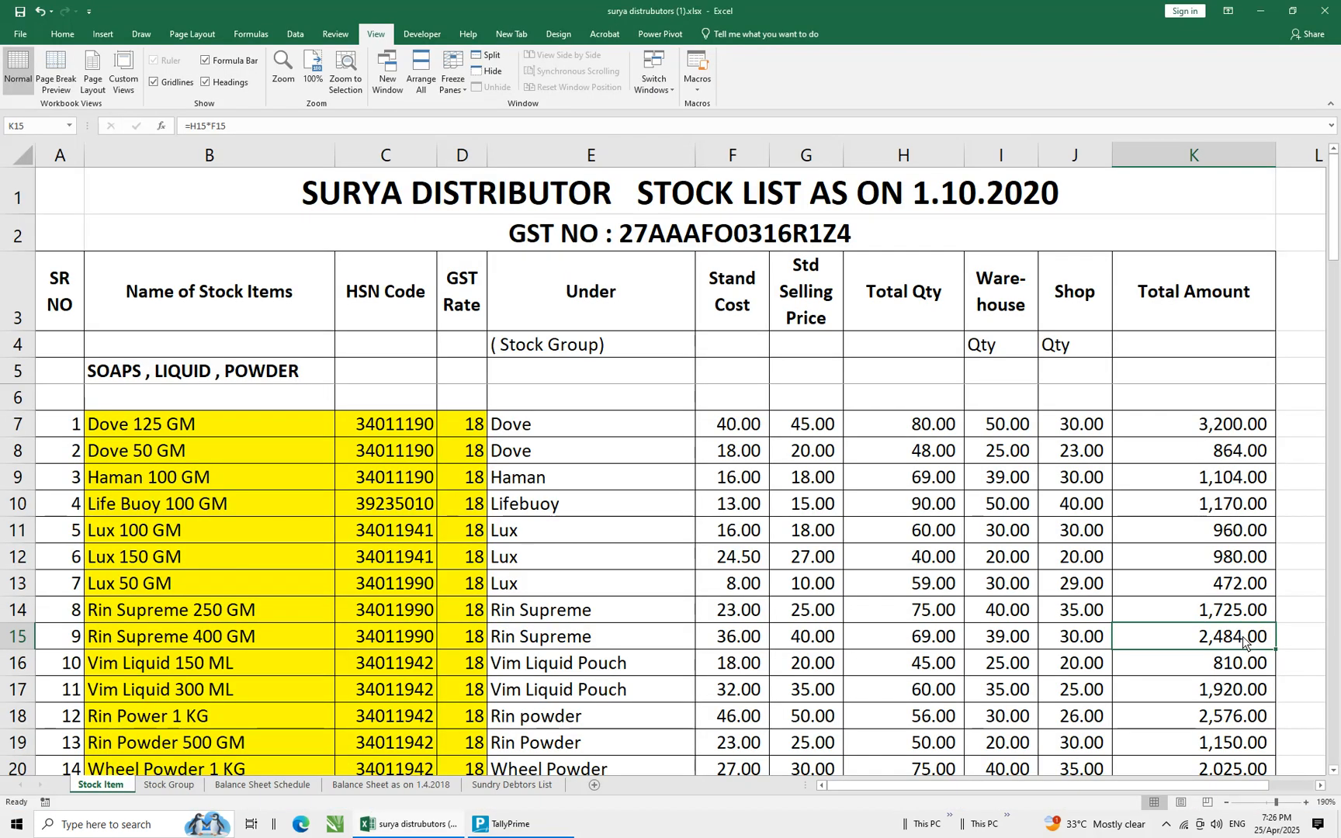
pyautogui.click(186, 669)
pyautogui.scroll(-2, 186, 669)
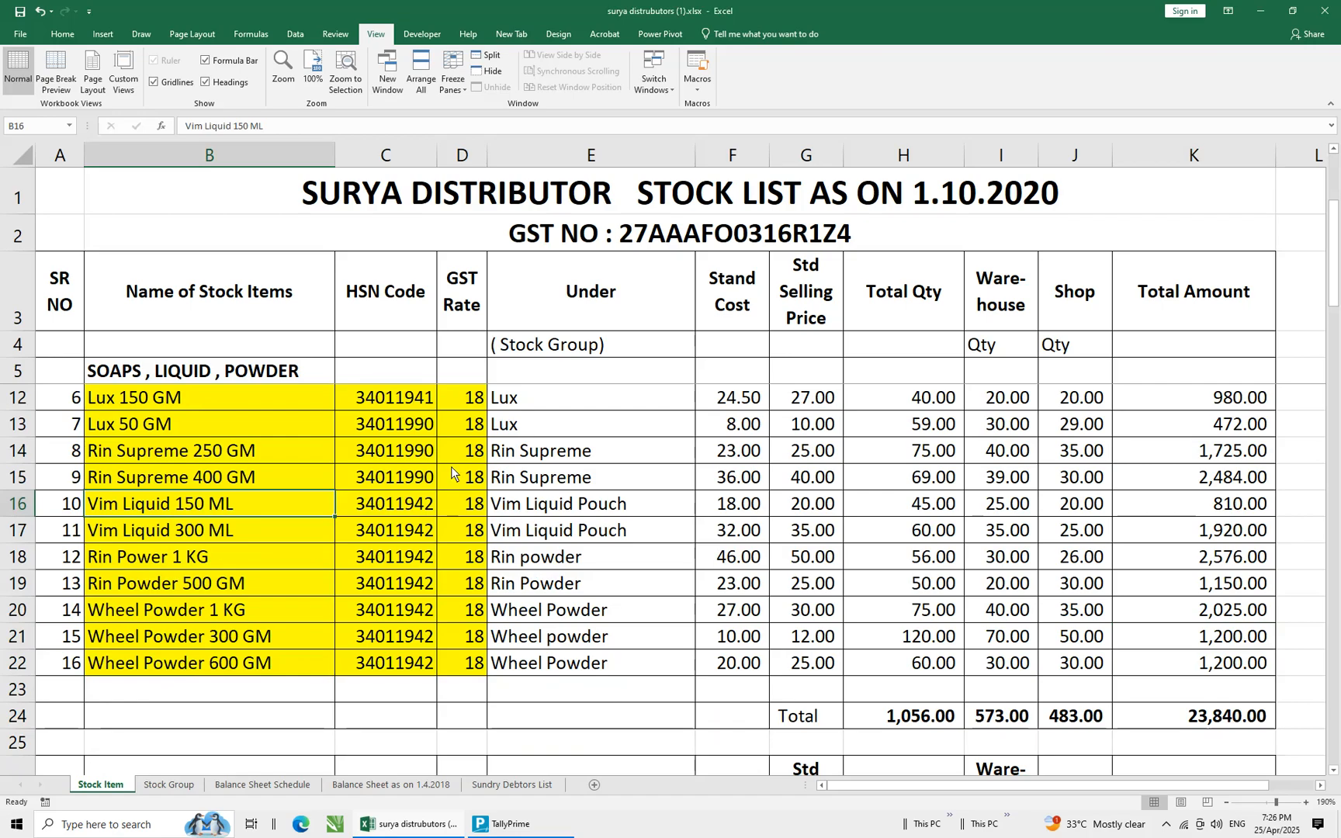
pyautogui.click(1258, 11)
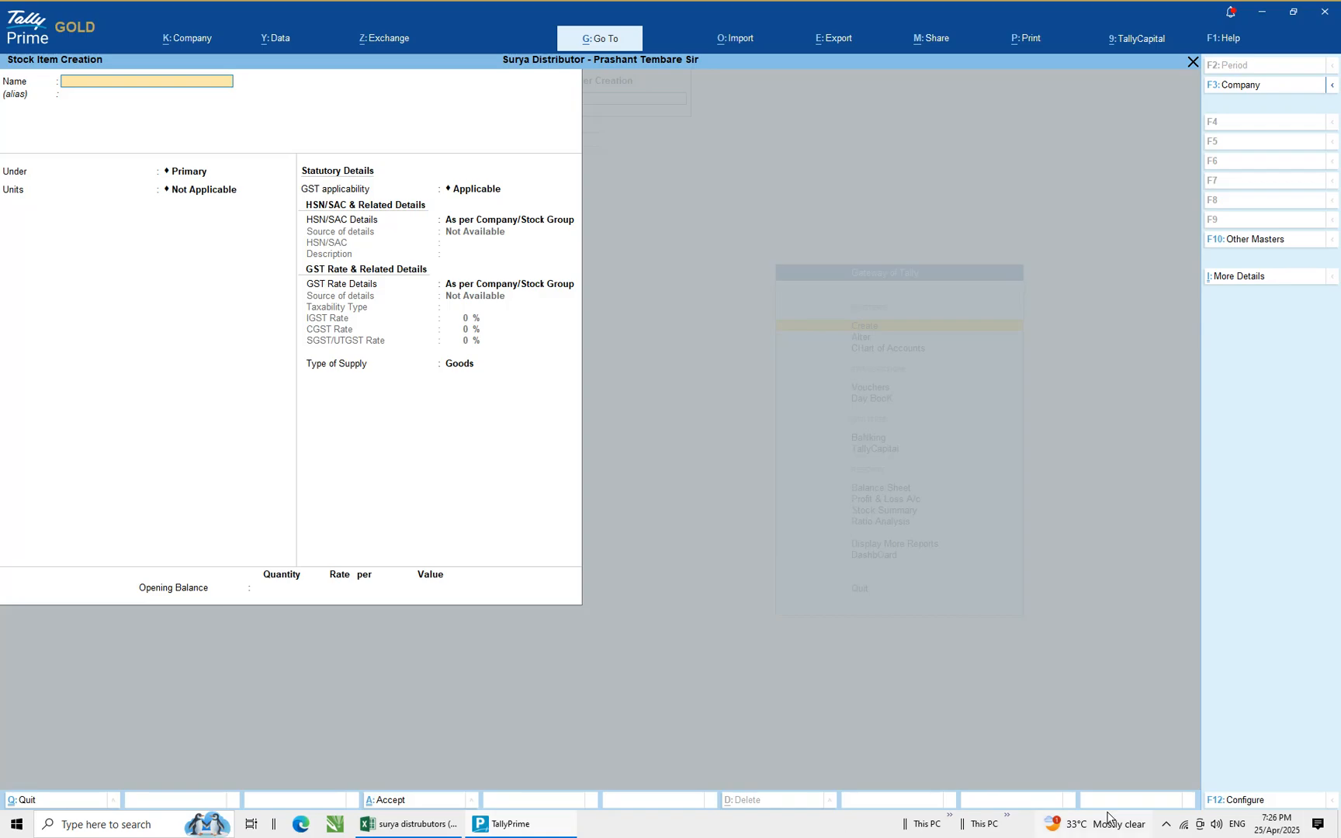
pyautogui.click(1166, 827)
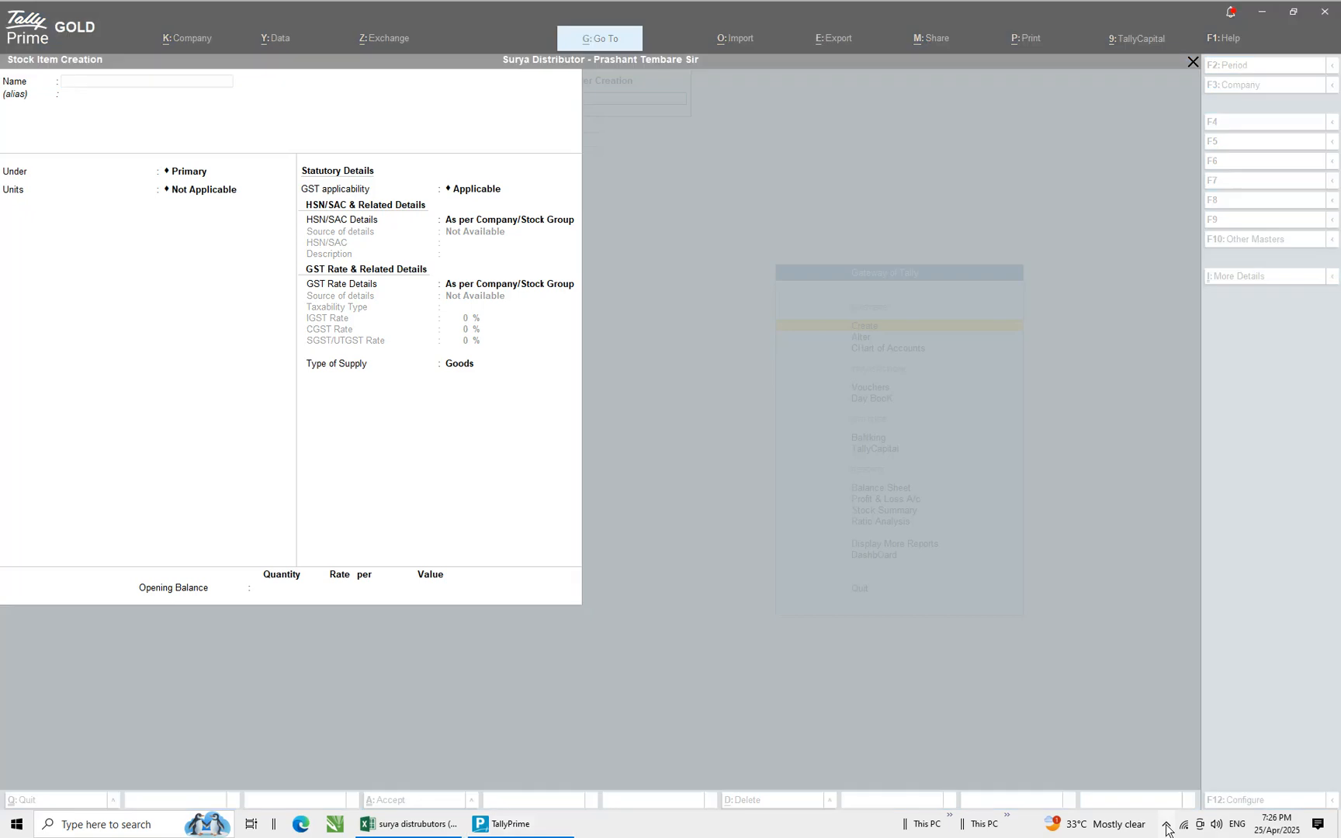